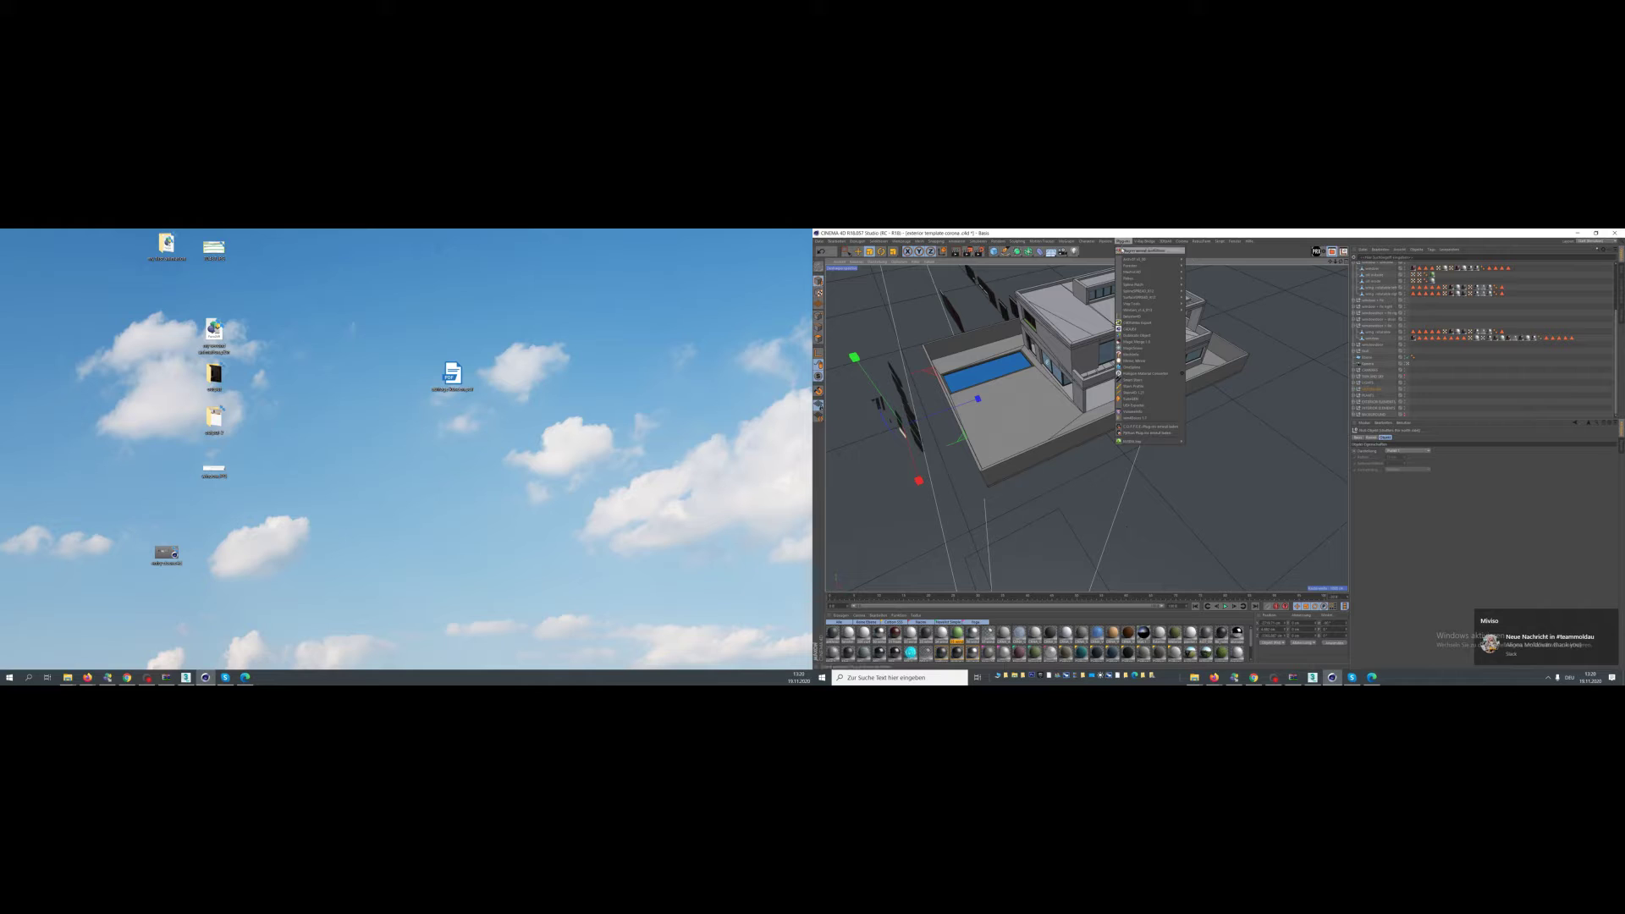
- Open the railing generator plugin, place its window clear of the house, and select the rectangular spline in front of the house
mouse_move(1149, 286)
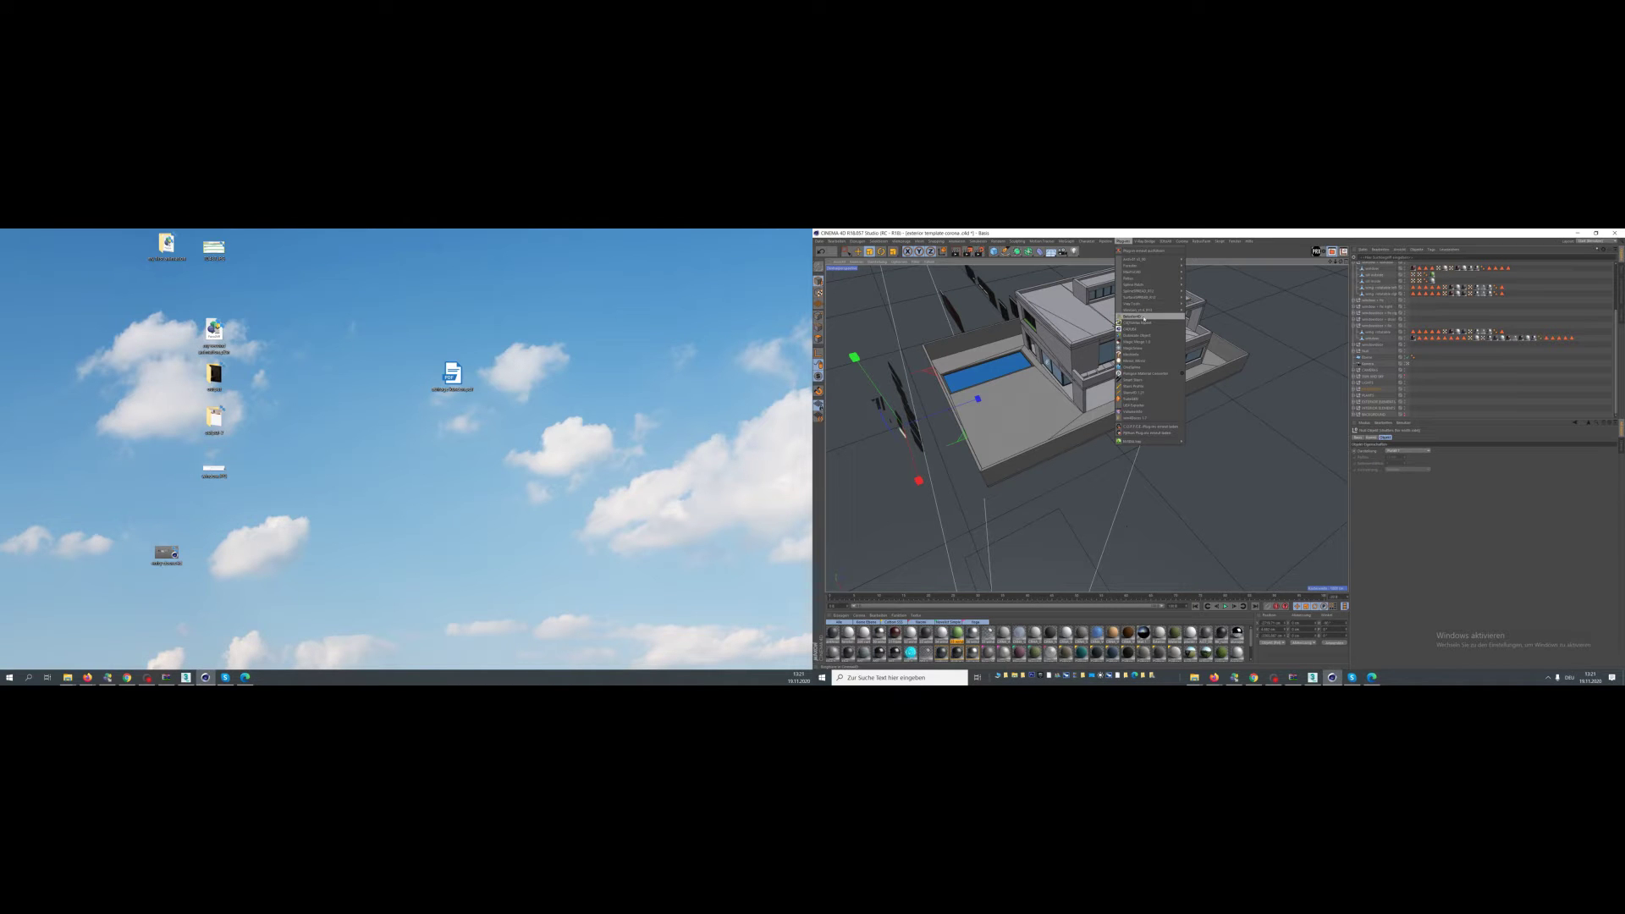
left_click(1134, 317)
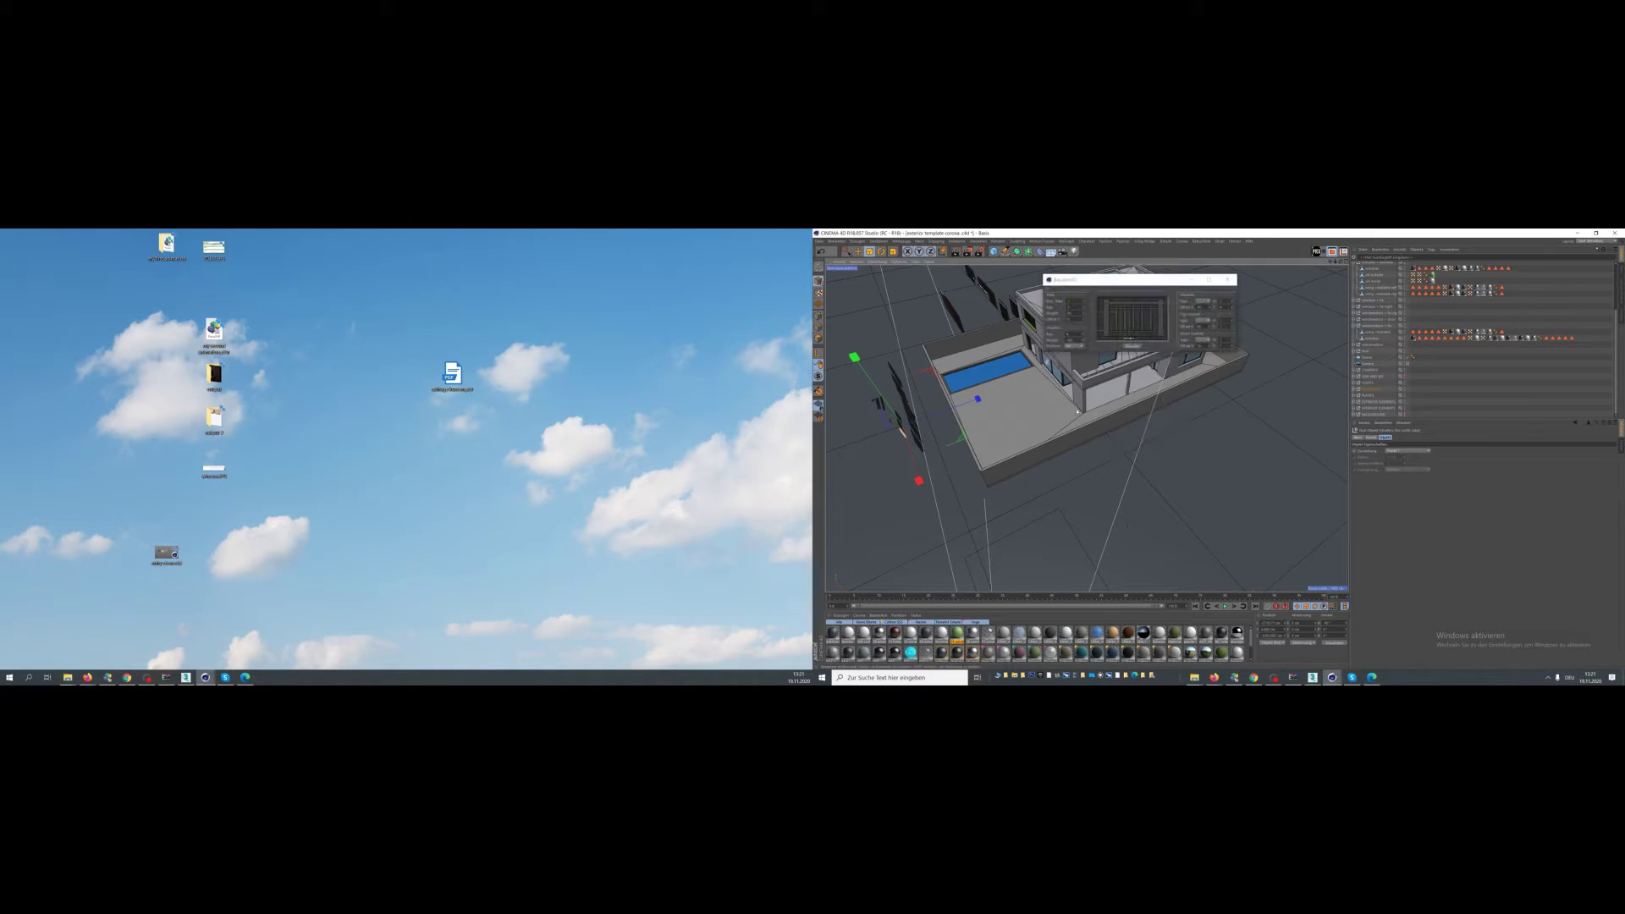
left_click_drag(1177, 281, 1233, 318)
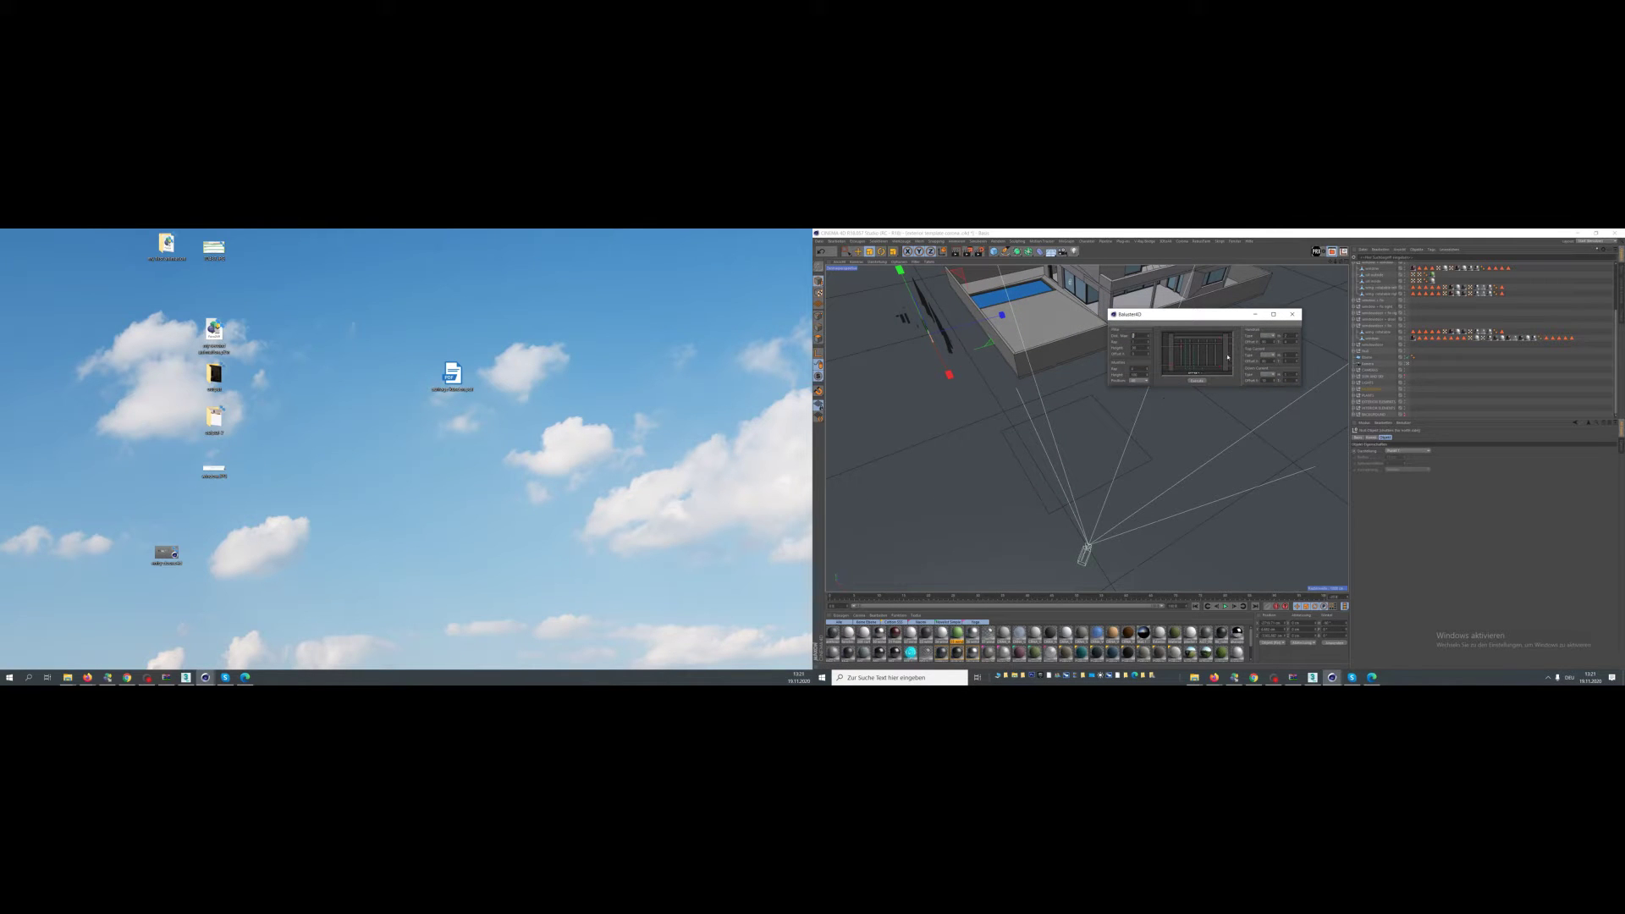
scroll(1439, 282, "up", 3)
left_click(1377, 265)
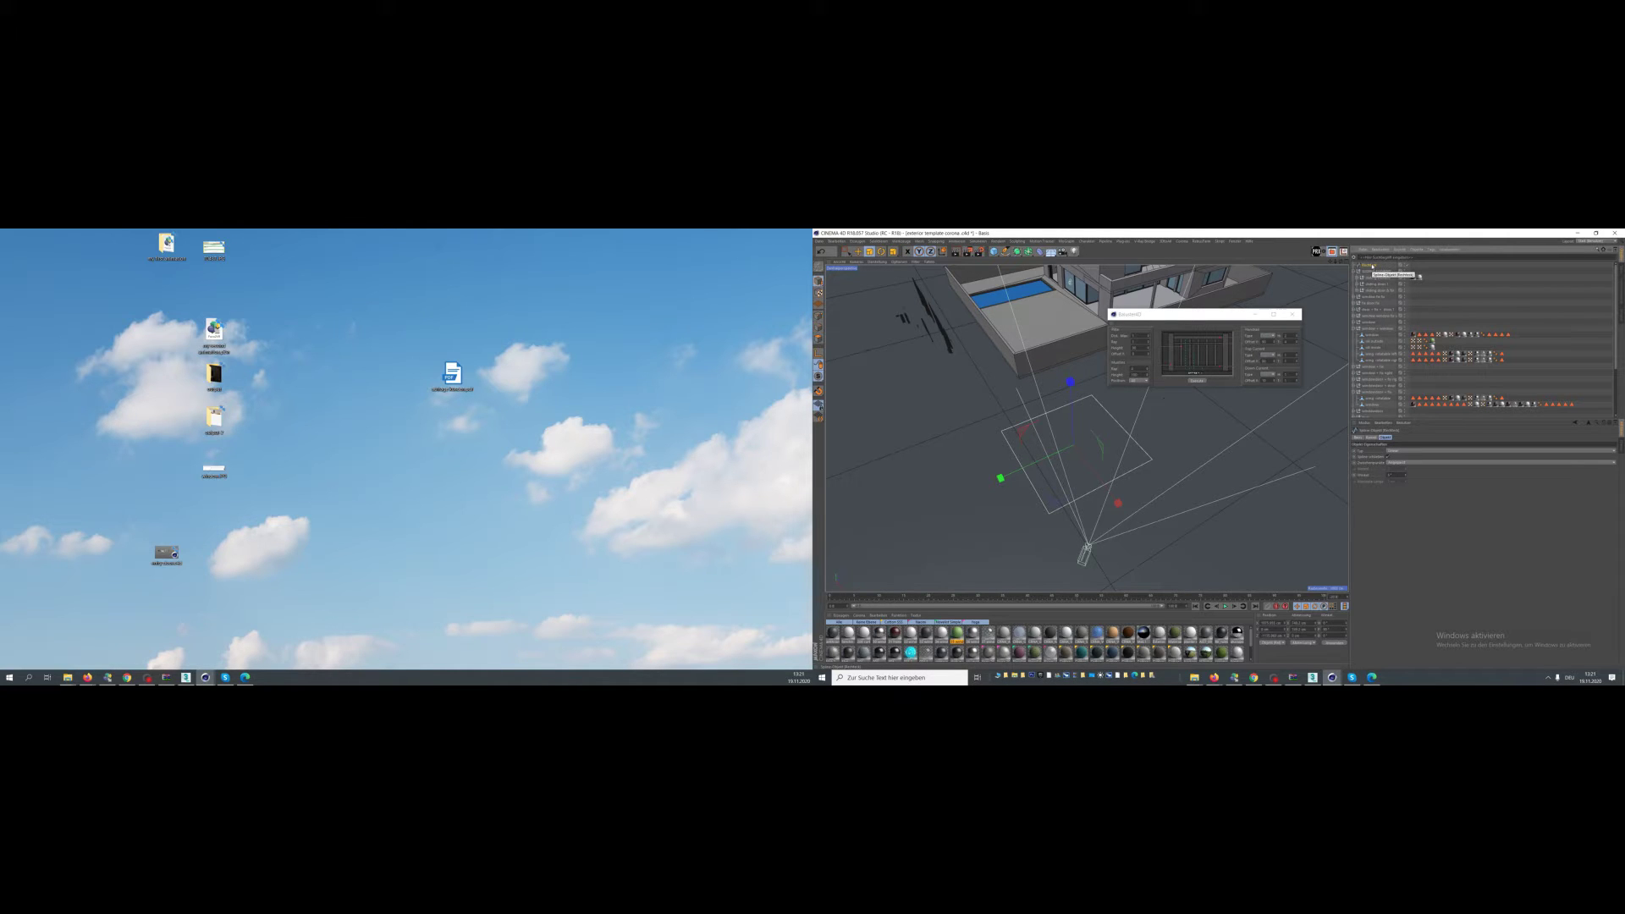
left_click_drag(1373, 266, 1174, 336)
- Draw an open spline in the top view with straight zigzag segments that run into an S-shaped curve
middle_click(1068, 355)
middle_click(1068, 356)
left_click(1192, 314)
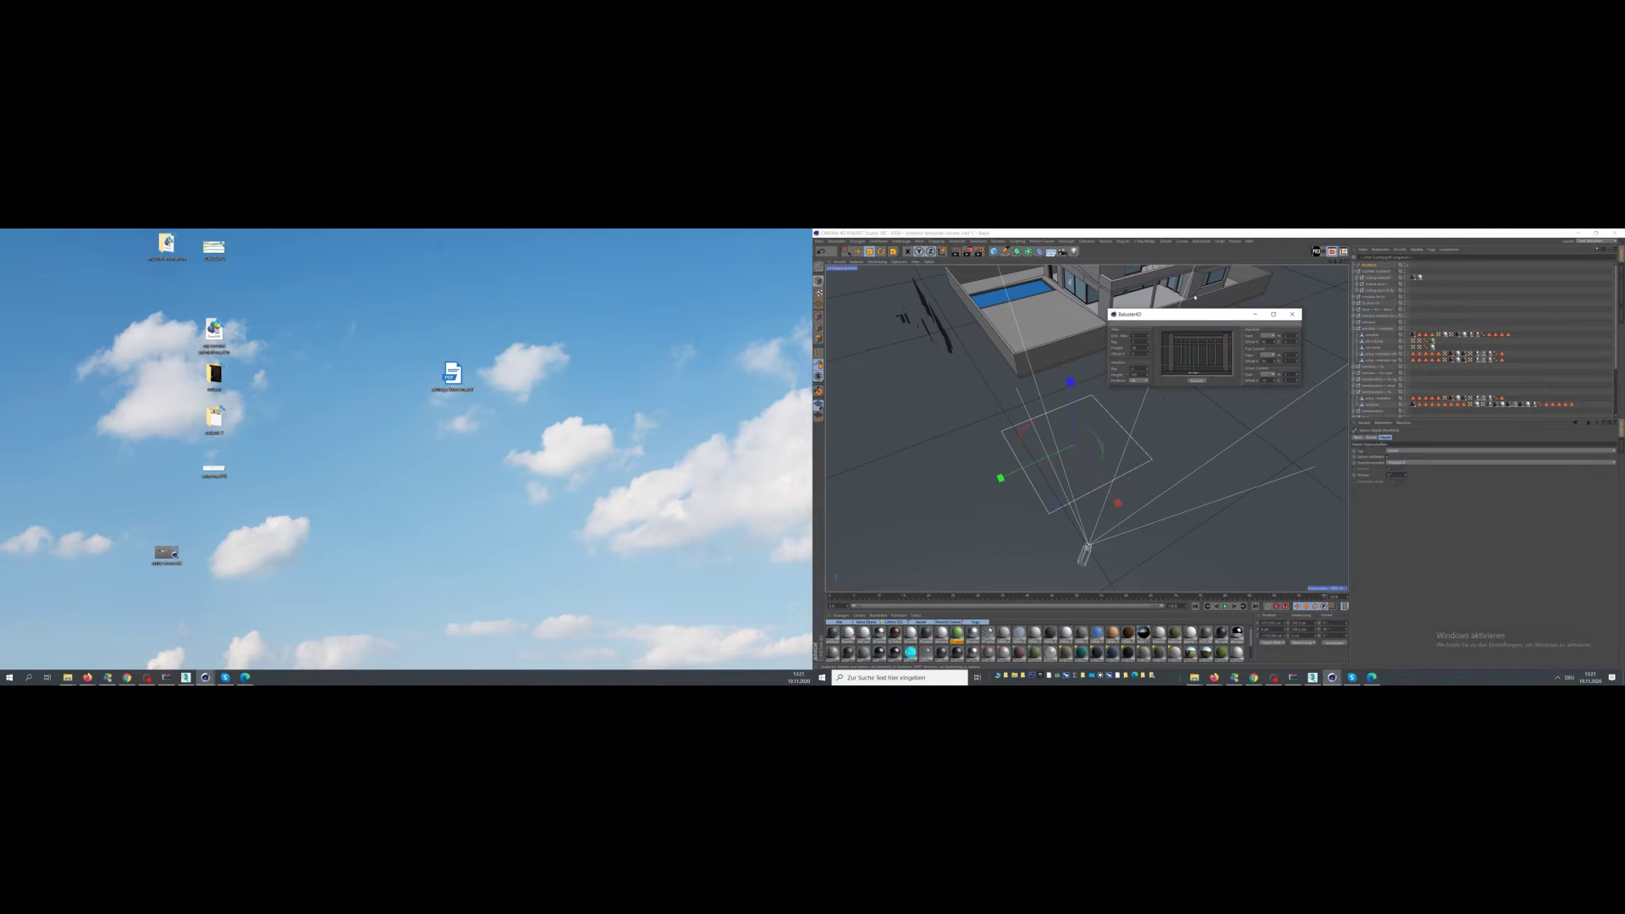
middle_click(1195, 297)
left_click_drag(1195, 314, 1373, 311)
middle_click(1144, 310)
scroll(1118, 329, "down", 10)
left_click(1008, 248)
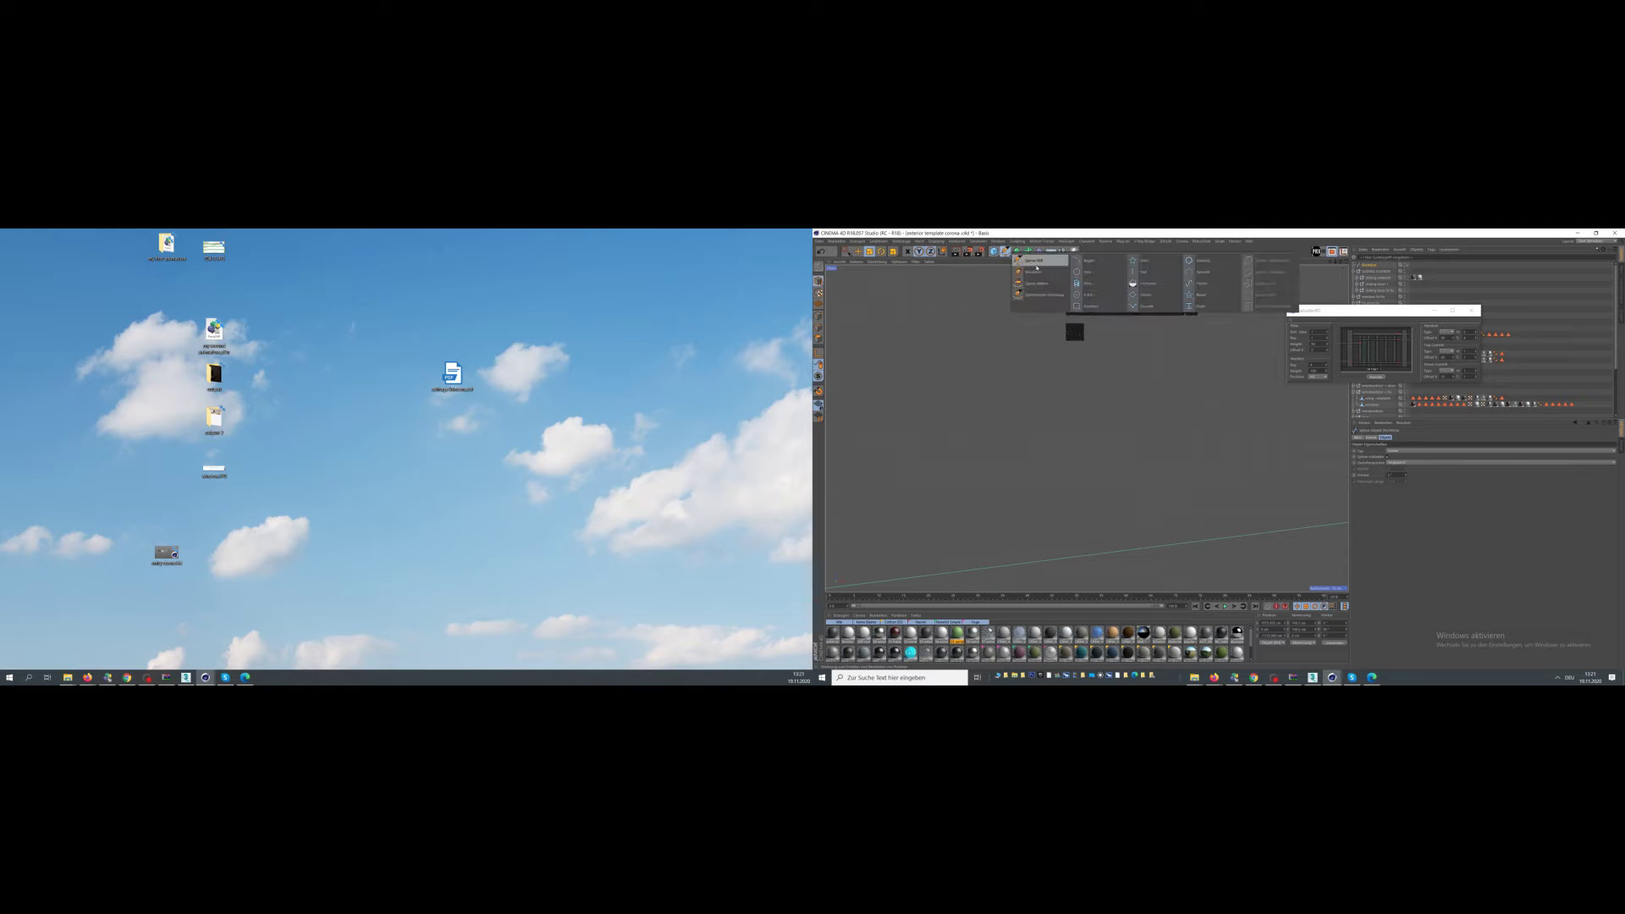
left_click(1020, 264)
left_click(931, 464)
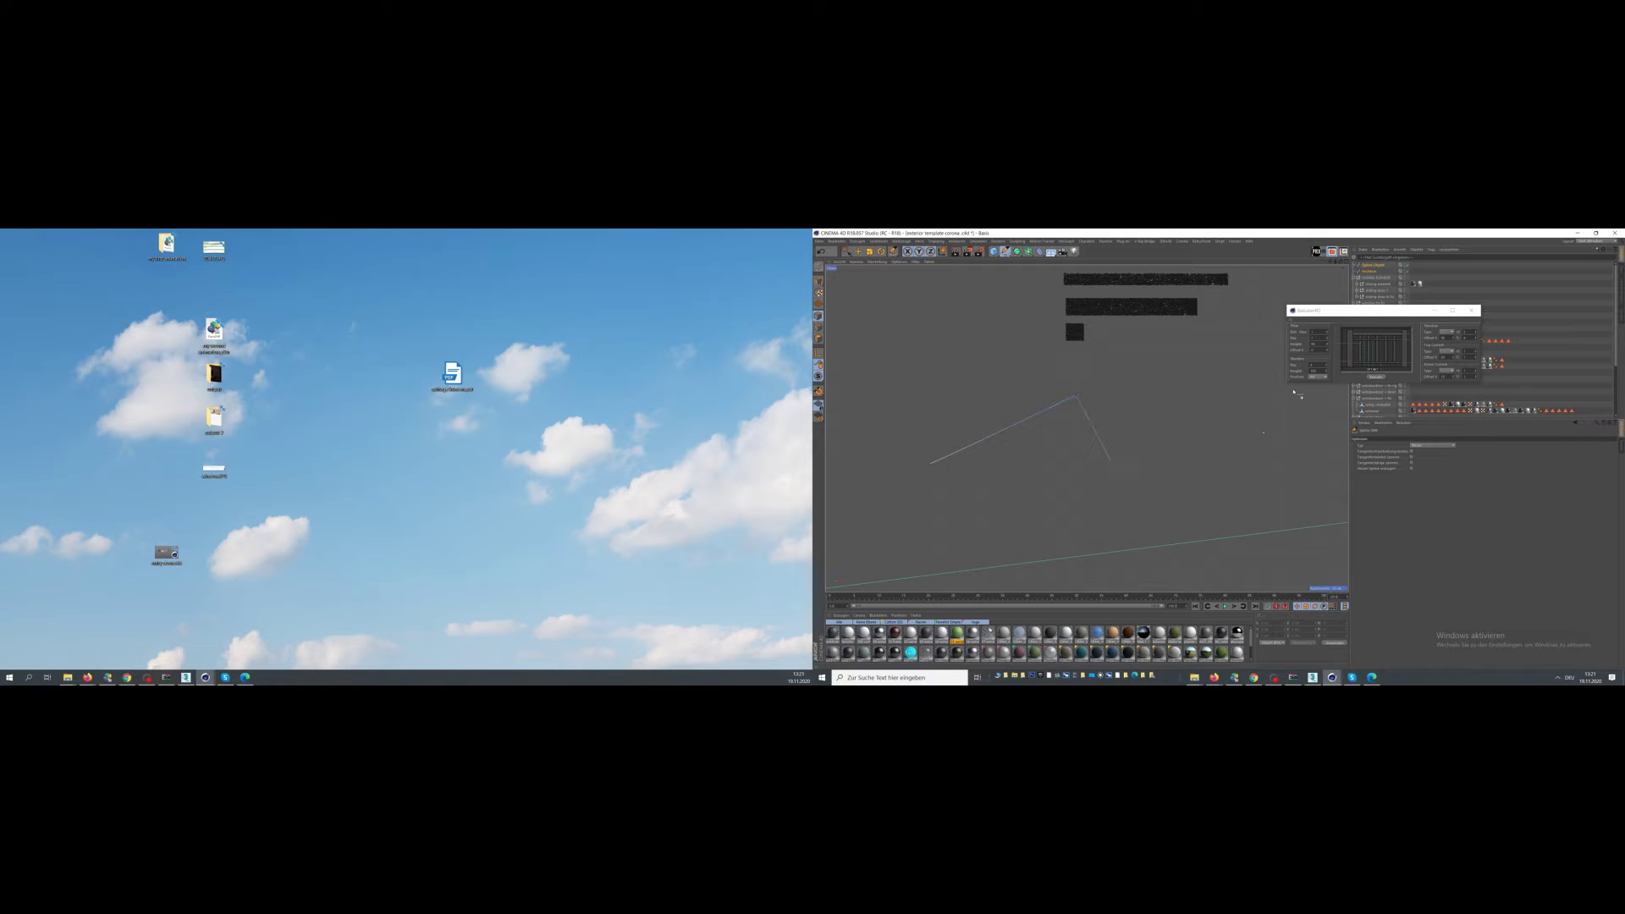
middle_click_drag(1300, 445, 1251, 460, "alt")
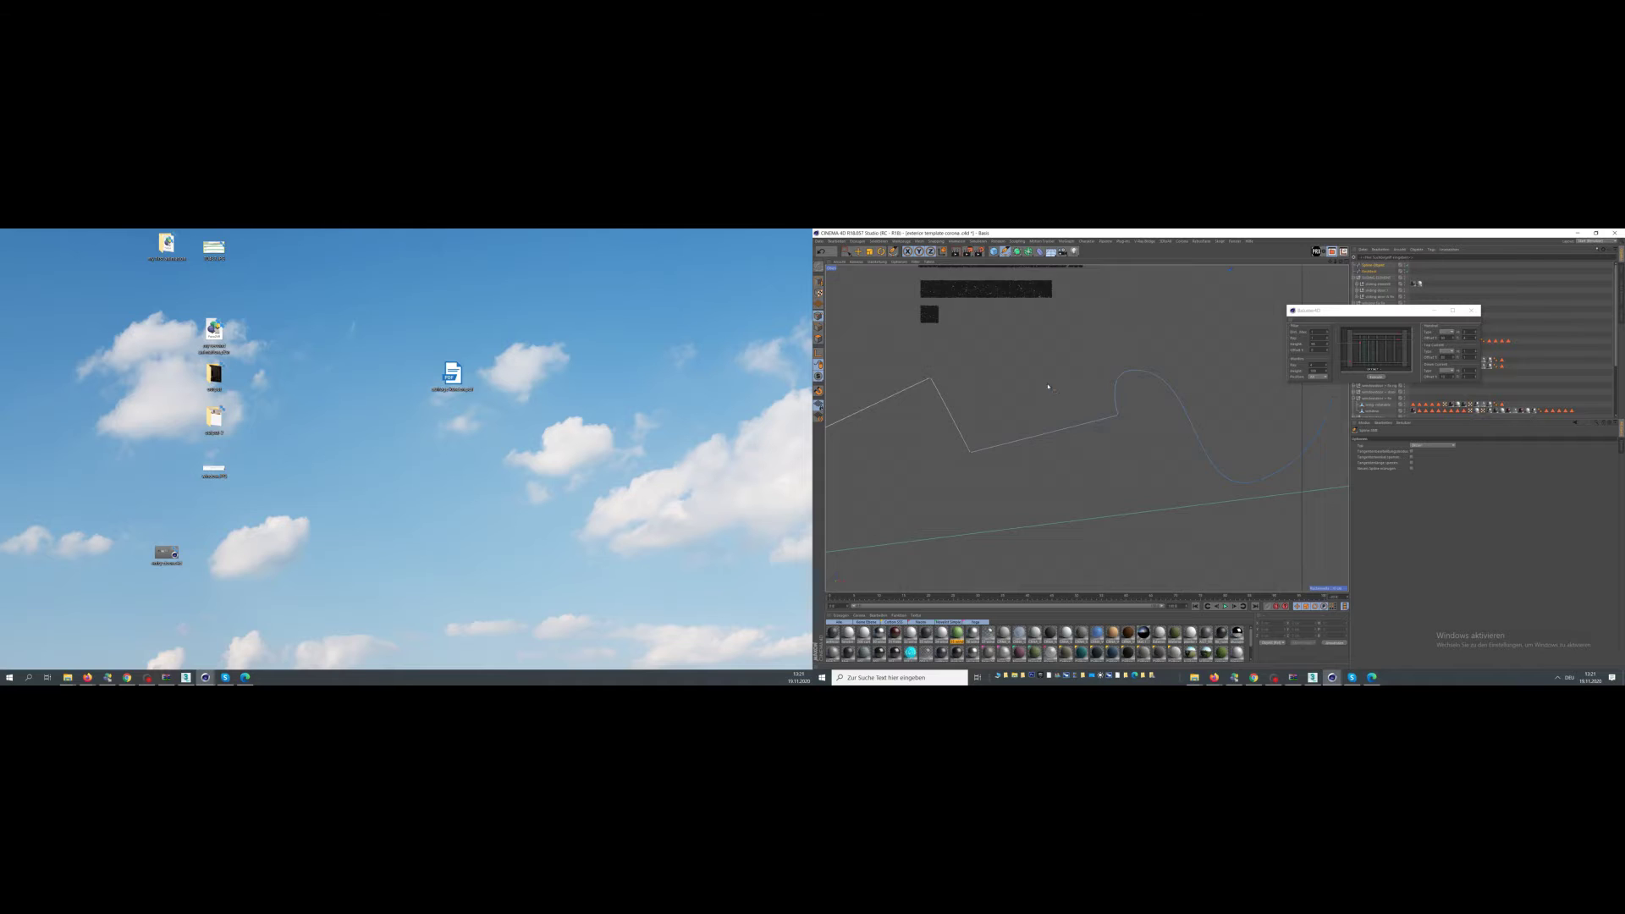
- Center the axes of the rectangular and curved splines and scale both splines up together
middle_click(1048, 386)
left_click_drag(1058, 371, 1068, 375, "alt")
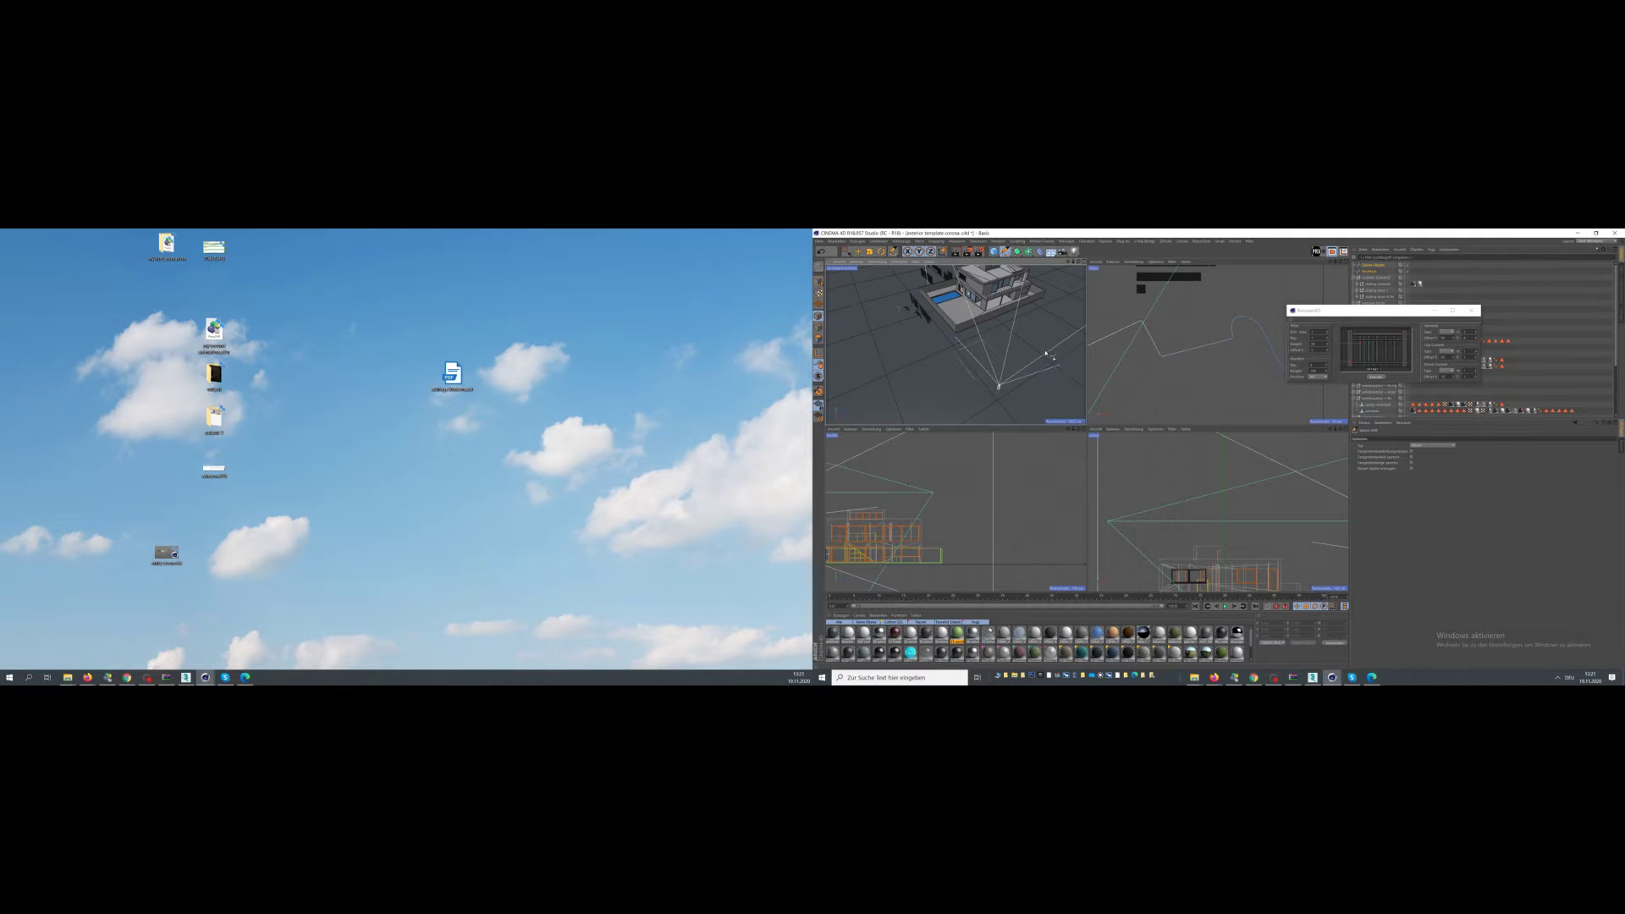
middle_click(1046, 353)
key("e")
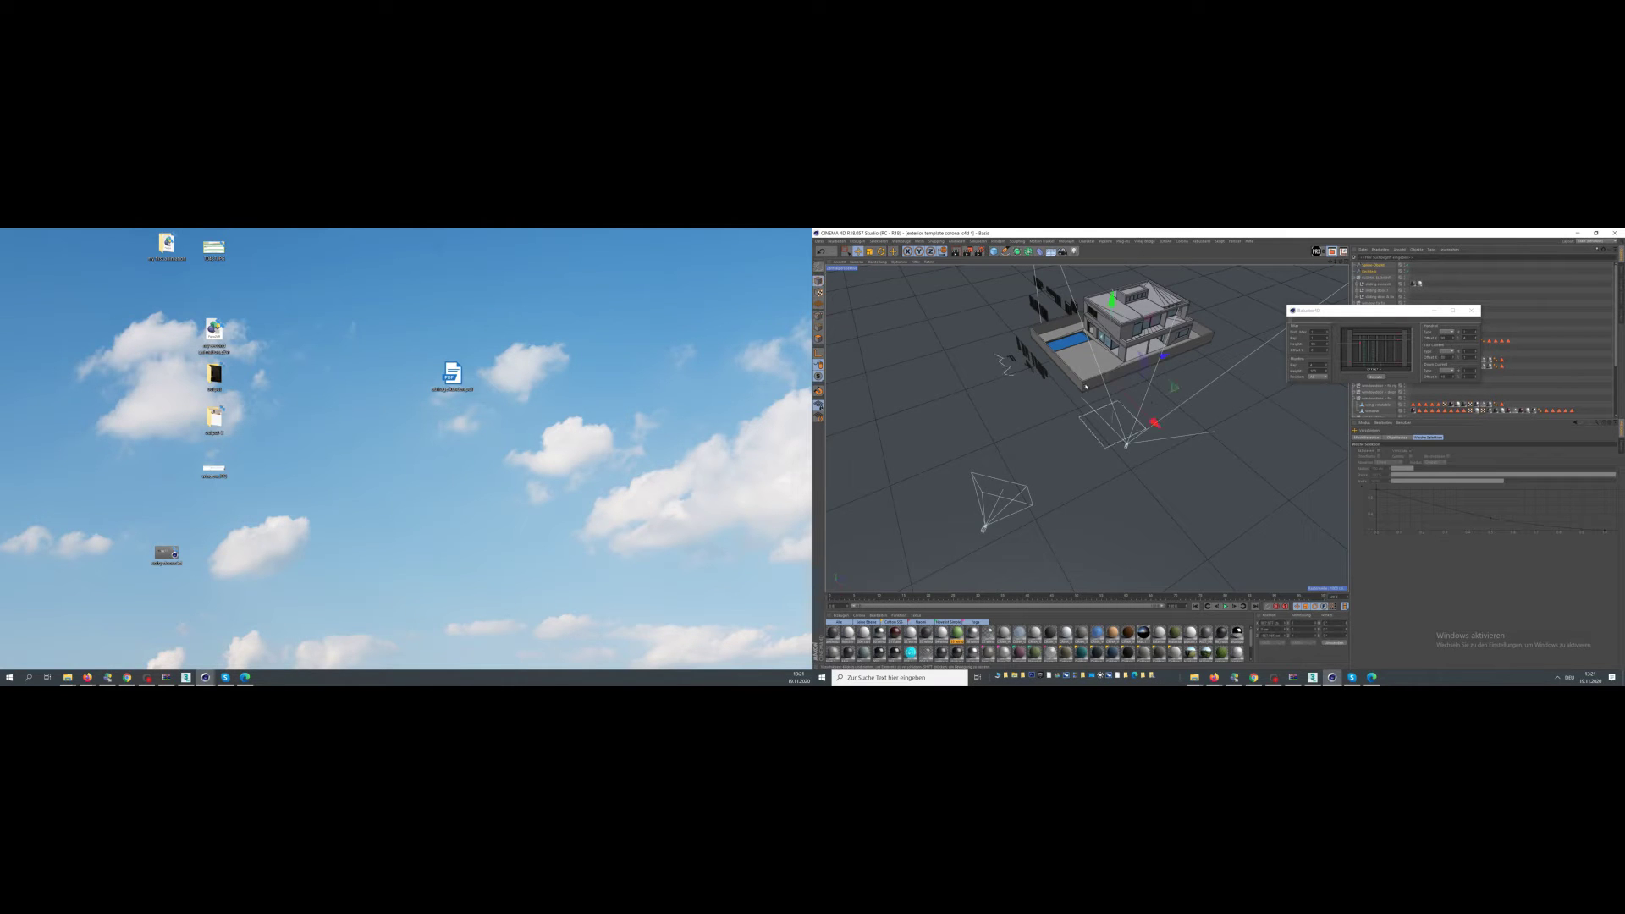
middle_click_drag(1086, 386, 1145, 411, "alt")
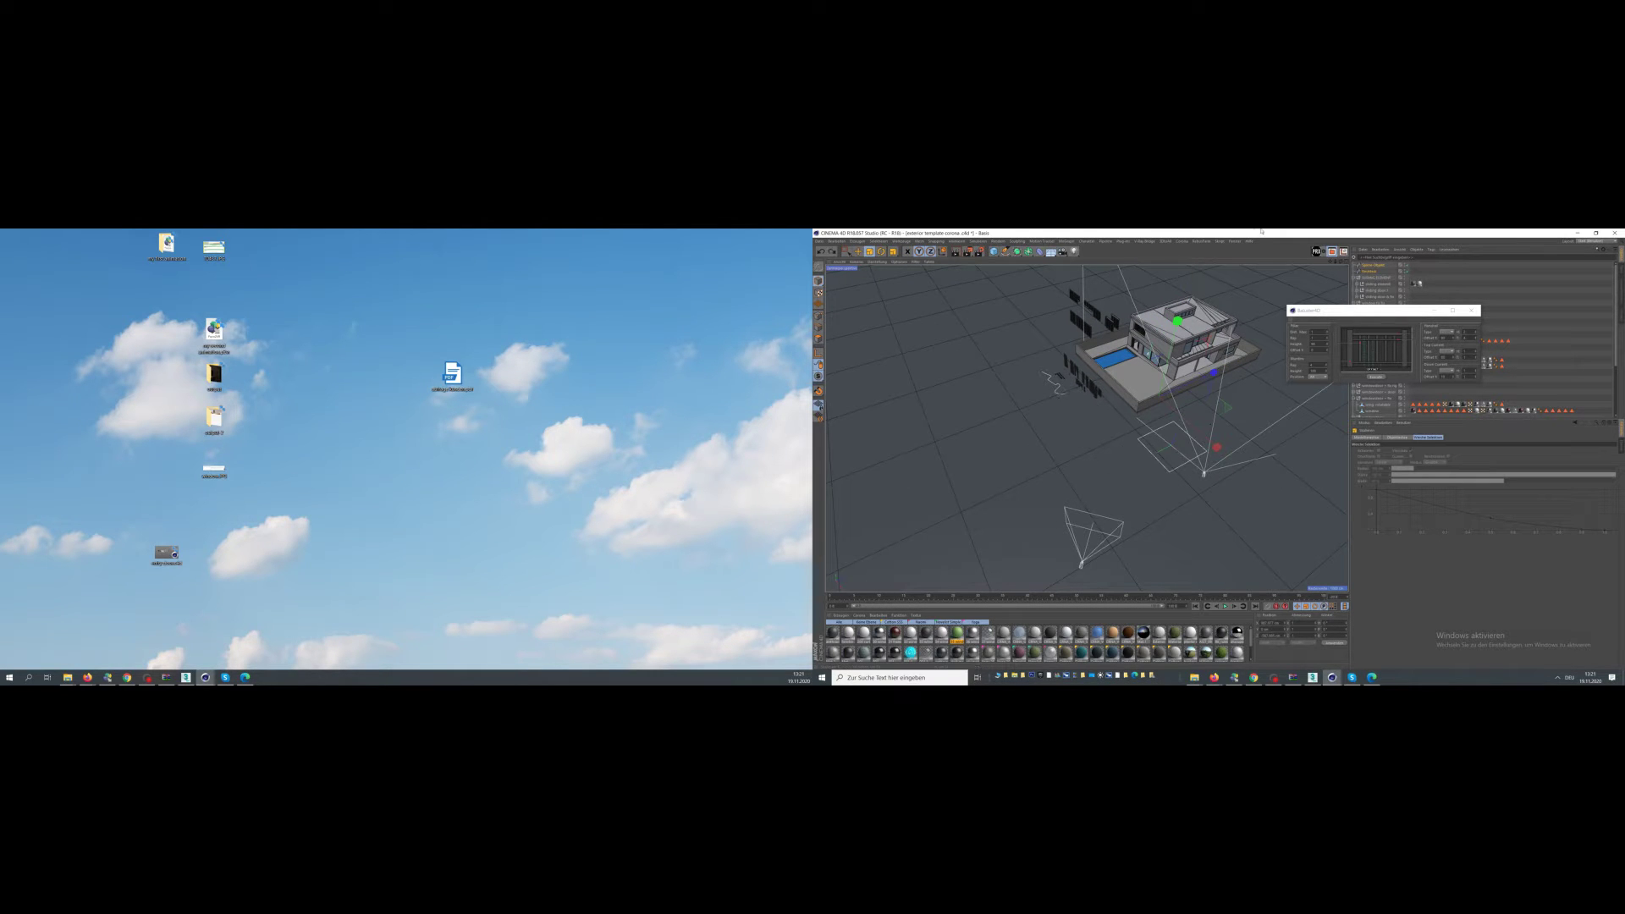
left_click(908, 253)
key("shift+a")
left_click(969, 343)
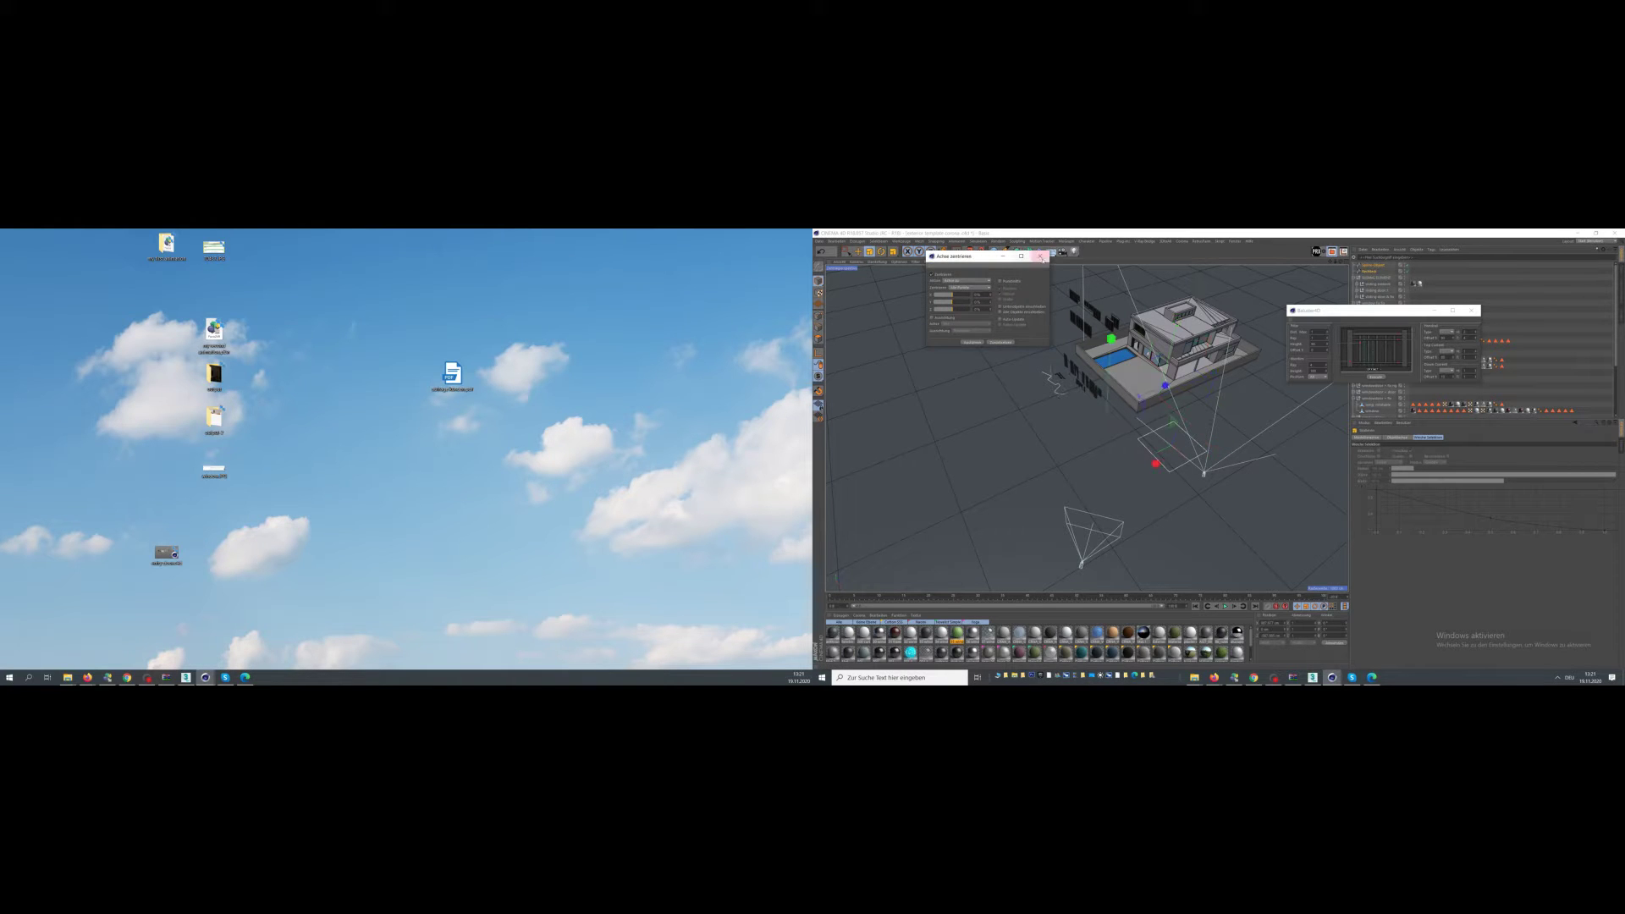
left_click(1040, 256)
left_click_drag(1046, 326, 1097, 326)
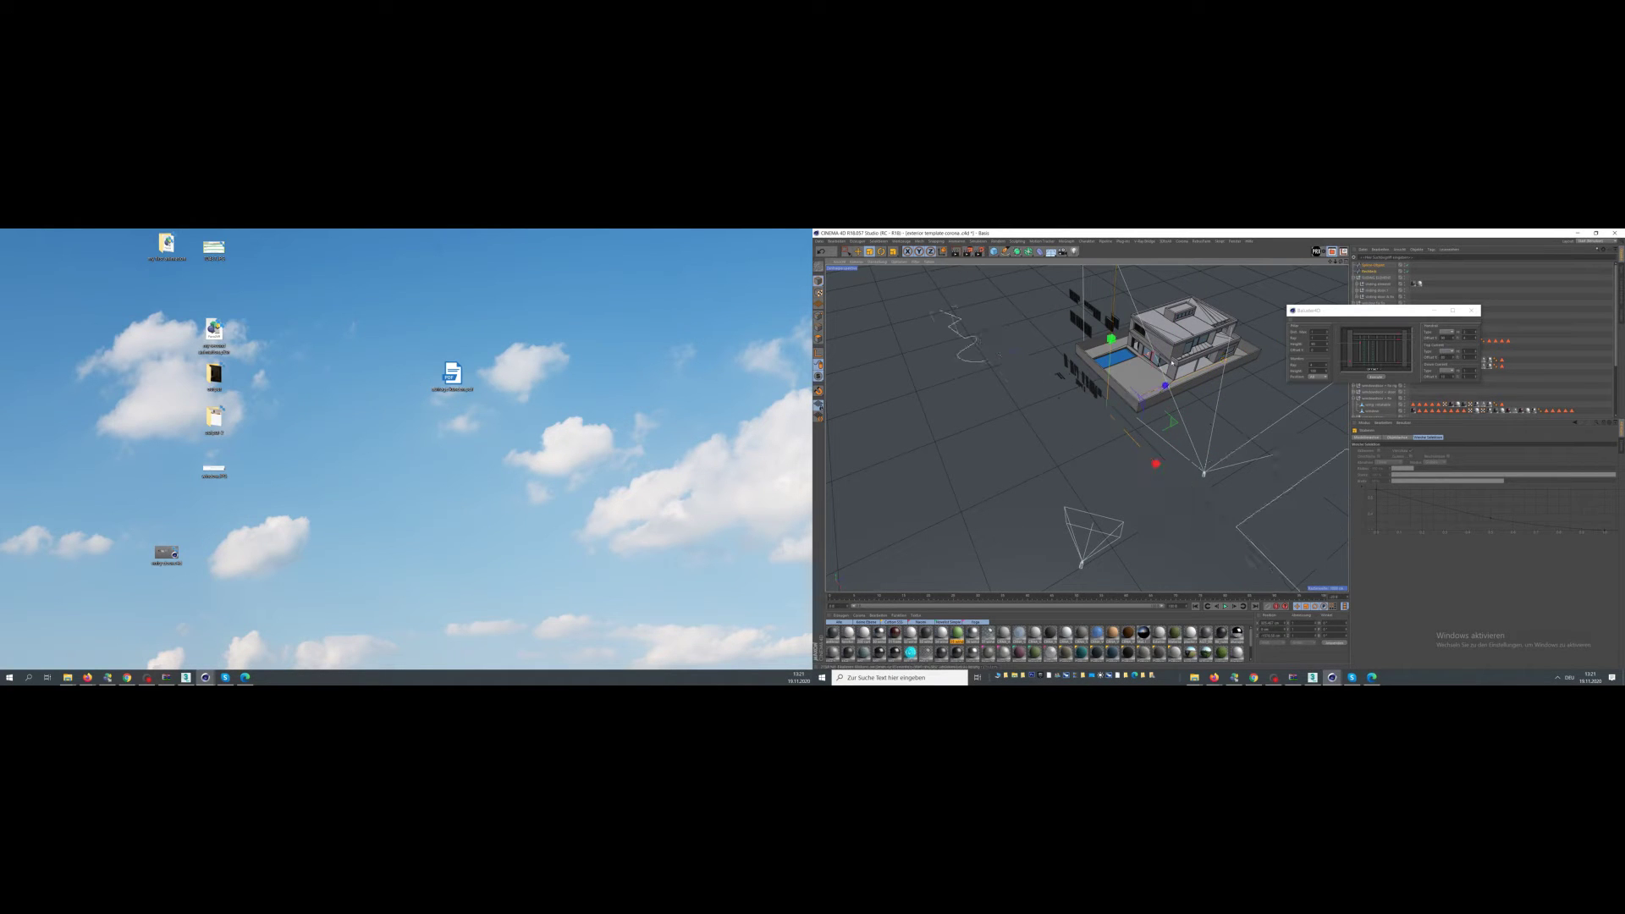
- Select the enlarged curved spline and frame it in the perspective view
left_click(1379, 267)
left_click_drag(995, 357, 1042, 358)
key("o")
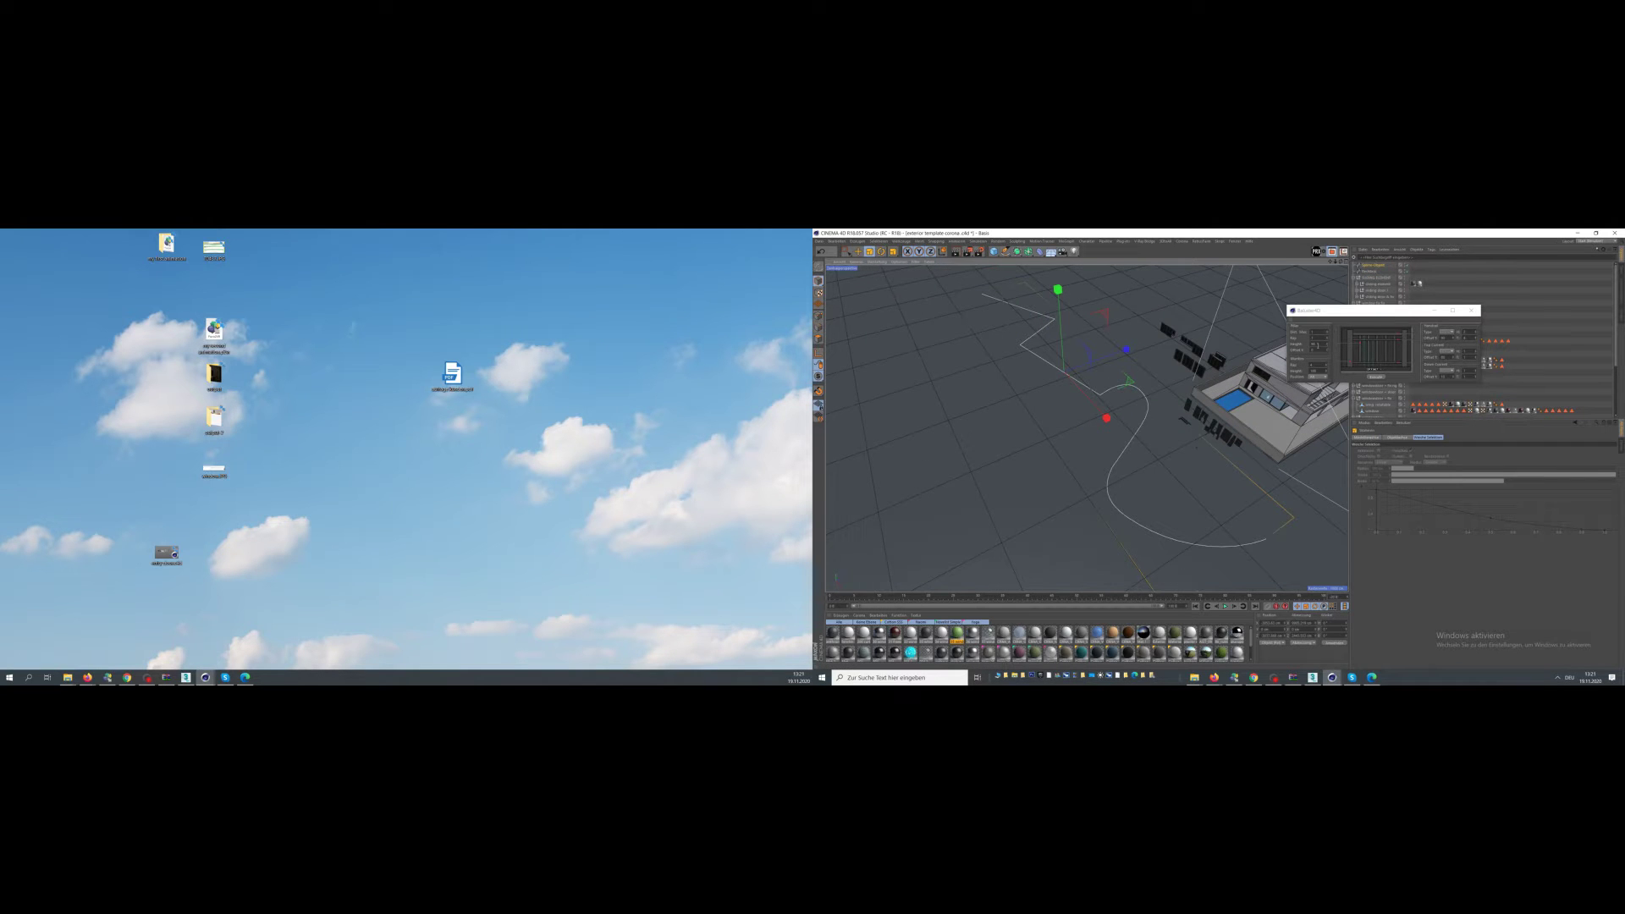
left_click(1378, 378)
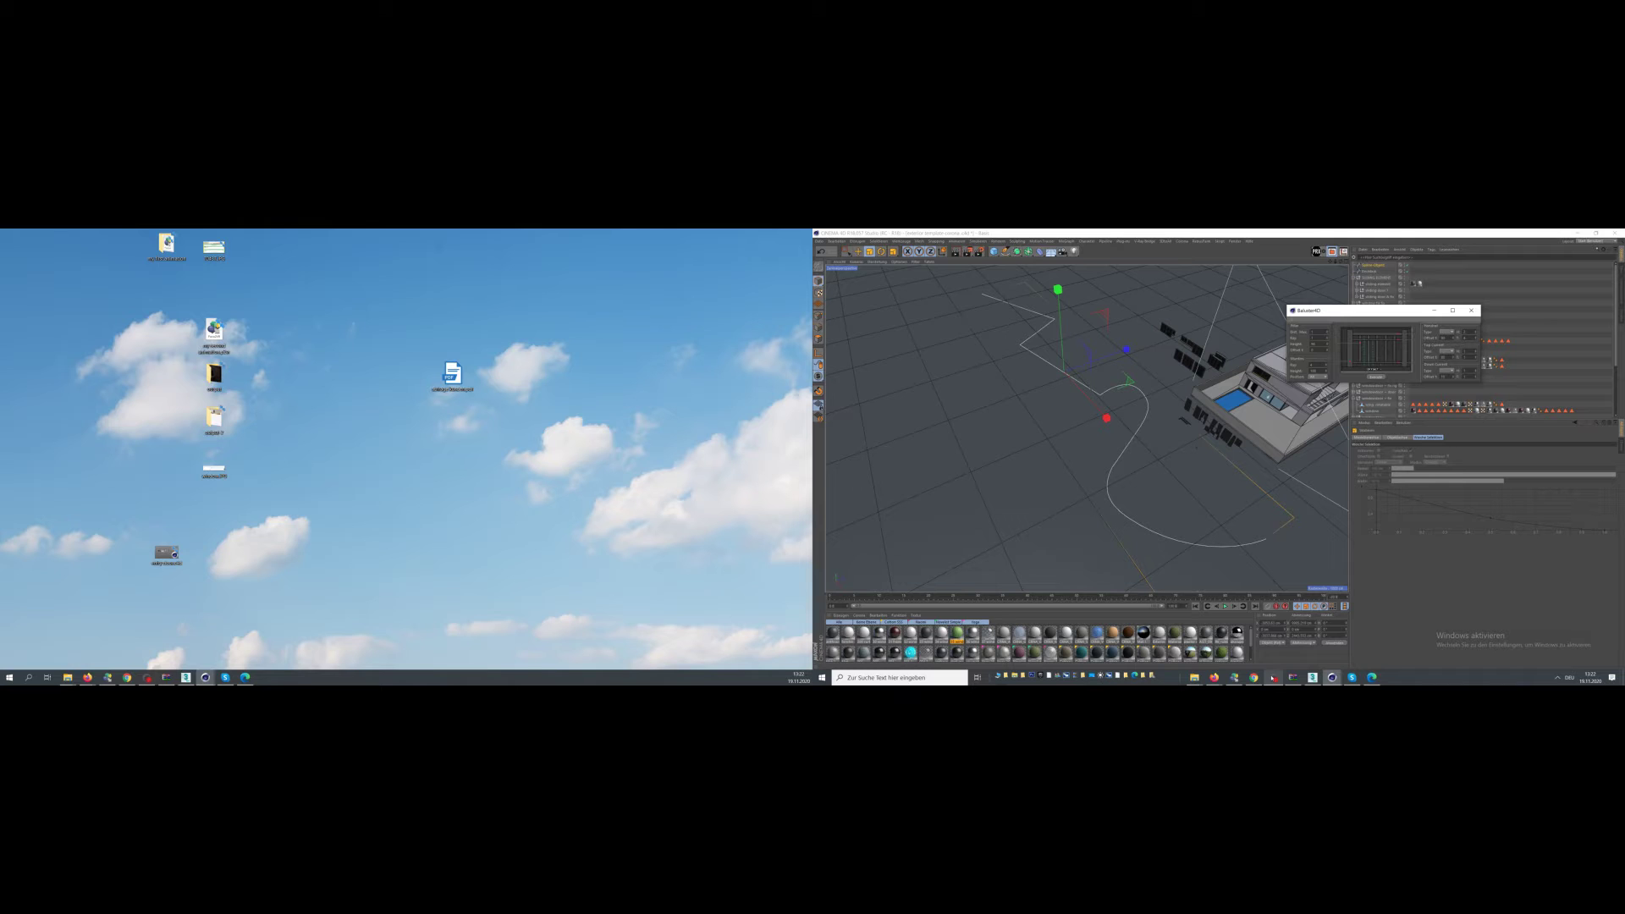
left_click(1274, 677)
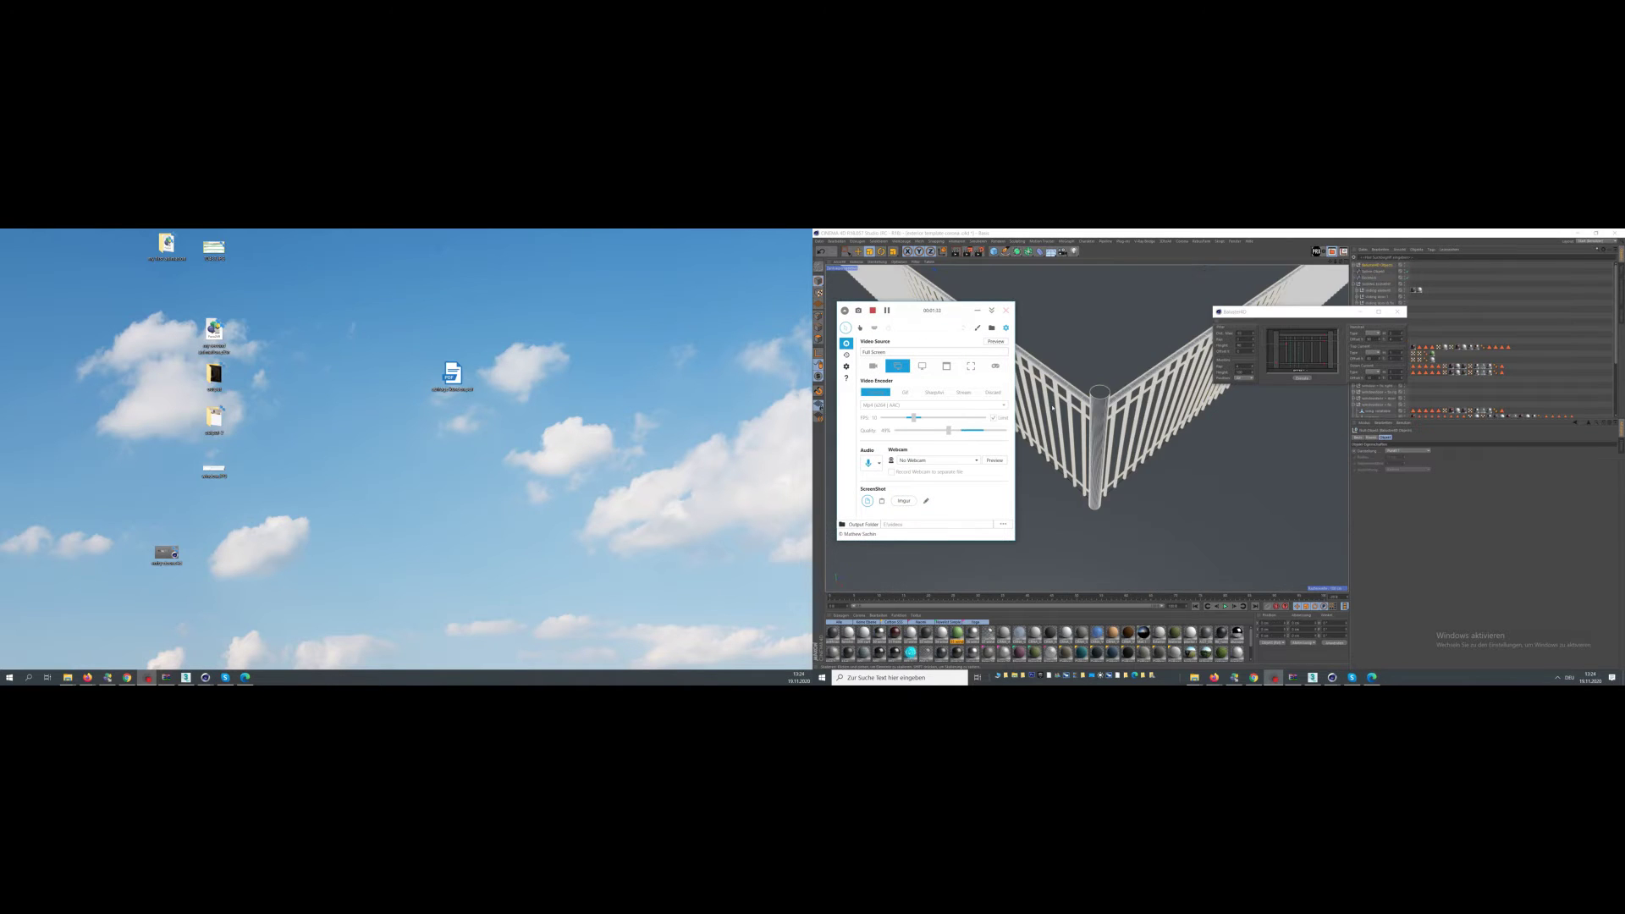
- Generate a railing along the rectangular spline with the railing generator
scroll(1102, 435, "up", 10)
scroll(1102, 435, "down", 6)
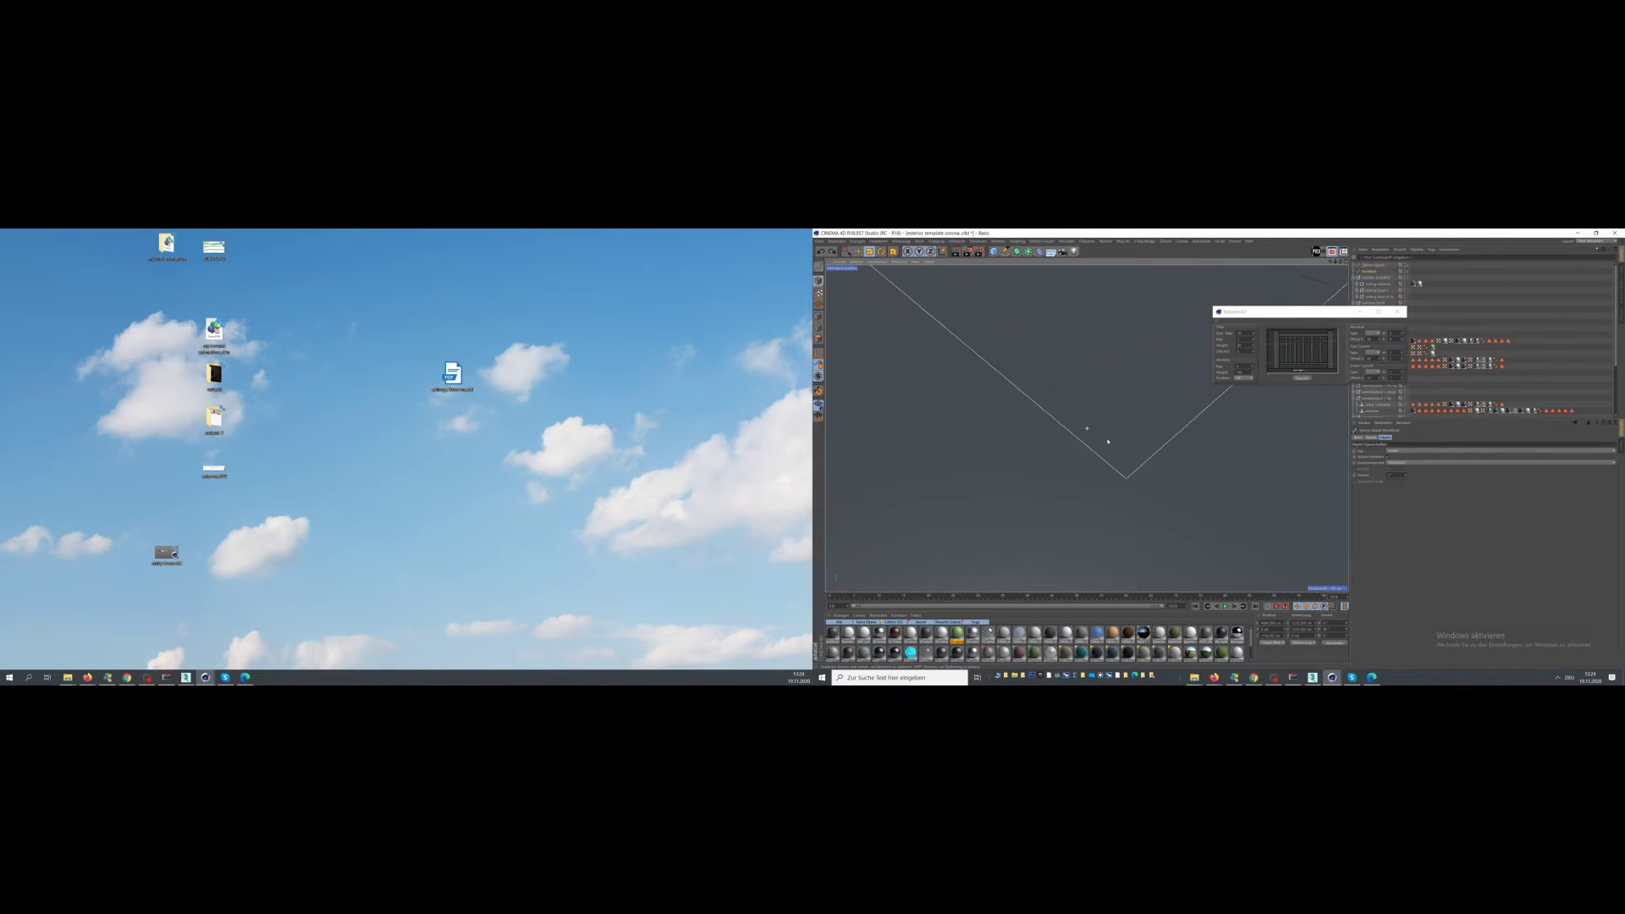
left_click_drag(1090, 524, 1089, 531, "alt")
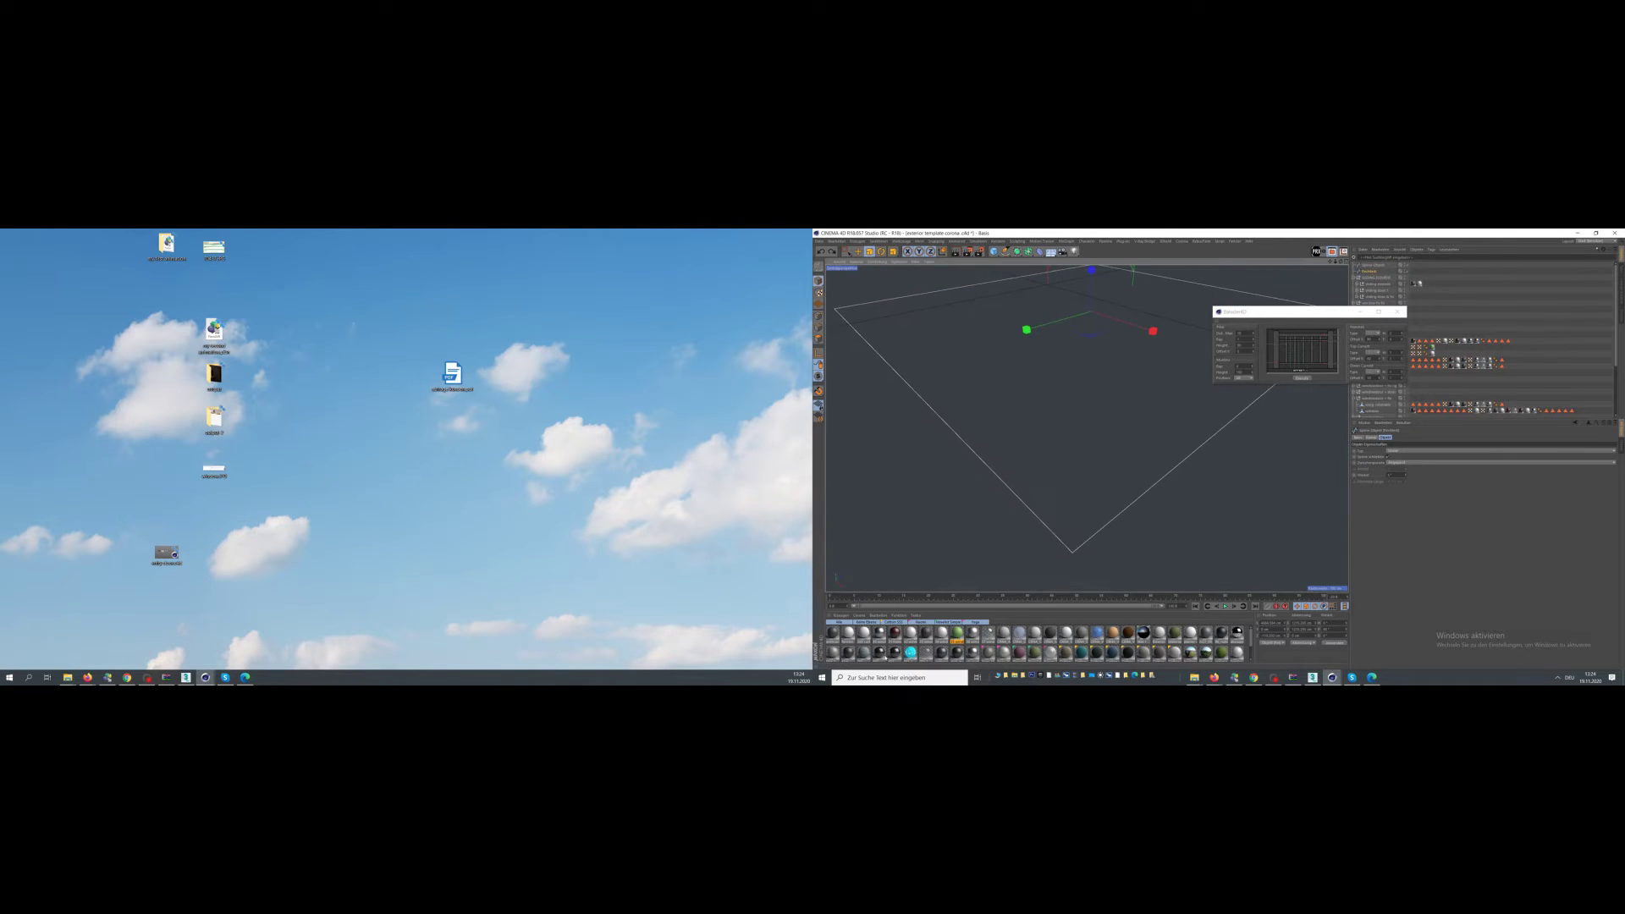
left_click(1290, 370)
left_click(1302, 378)
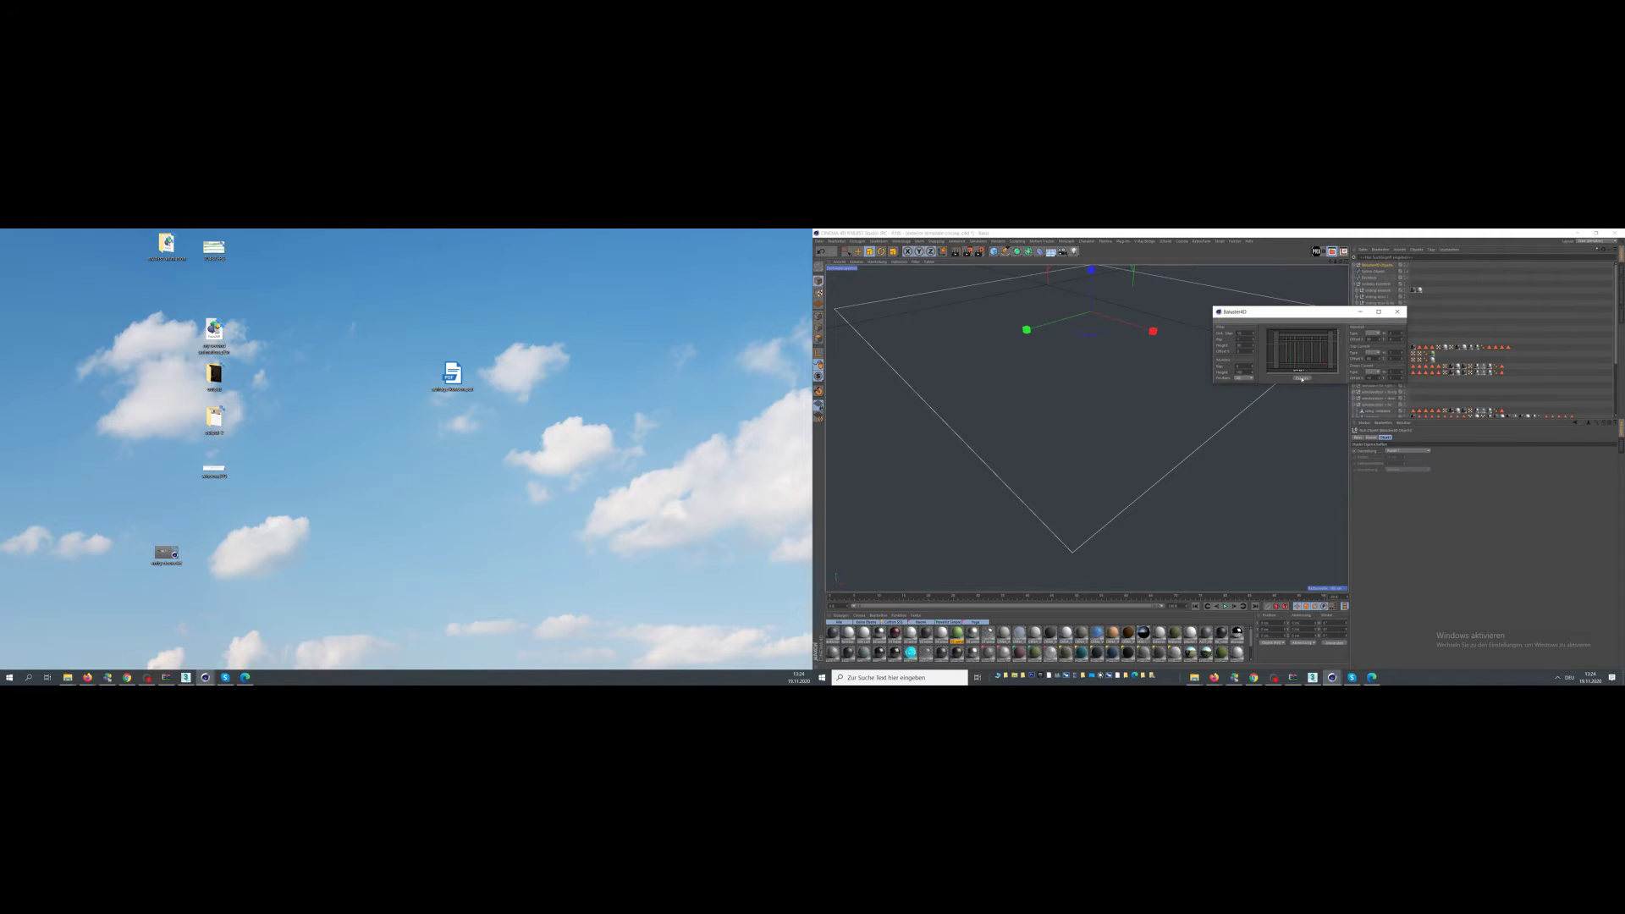
left_click_drag(1117, 473, 1083, 491, "alt")
right_click_drag(1082, 492, 1011, 500, "alt")
- Generate a railing along the curved spline and inspect its corner post and handrail up close
left_click(1372, 272)
middle_click_drag(1100, 423, 1305, 440, "alt")
left_click_drag(1092, 406, 1202, 474, "alt")
left_click(1301, 378)
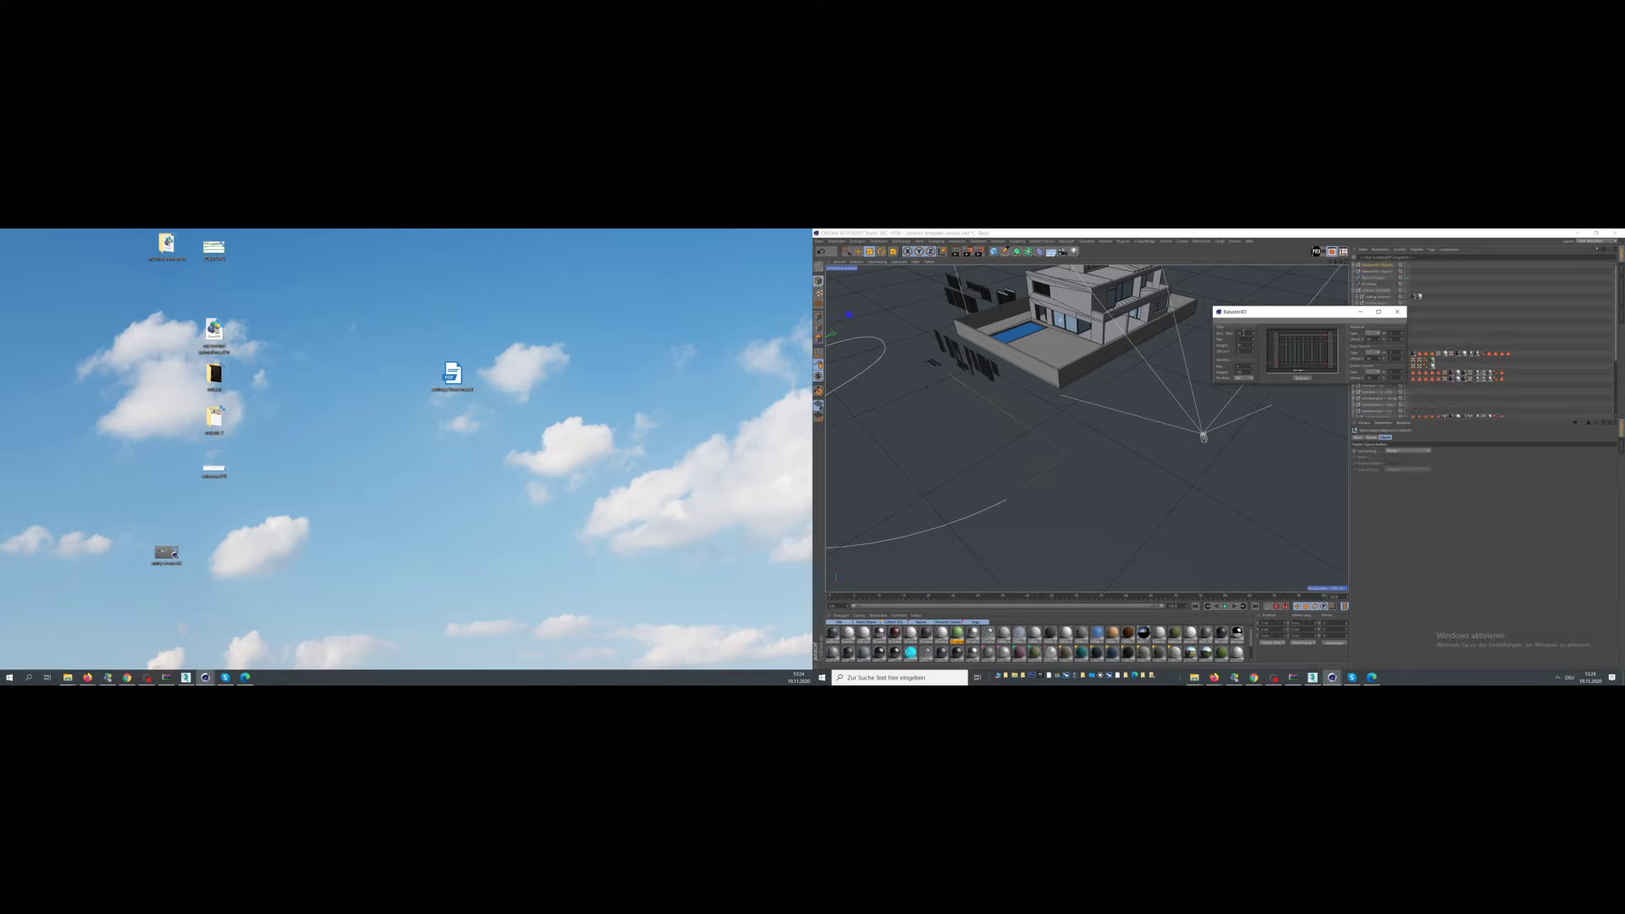
left_click_drag(1027, 490, 1068, 529, "alt")
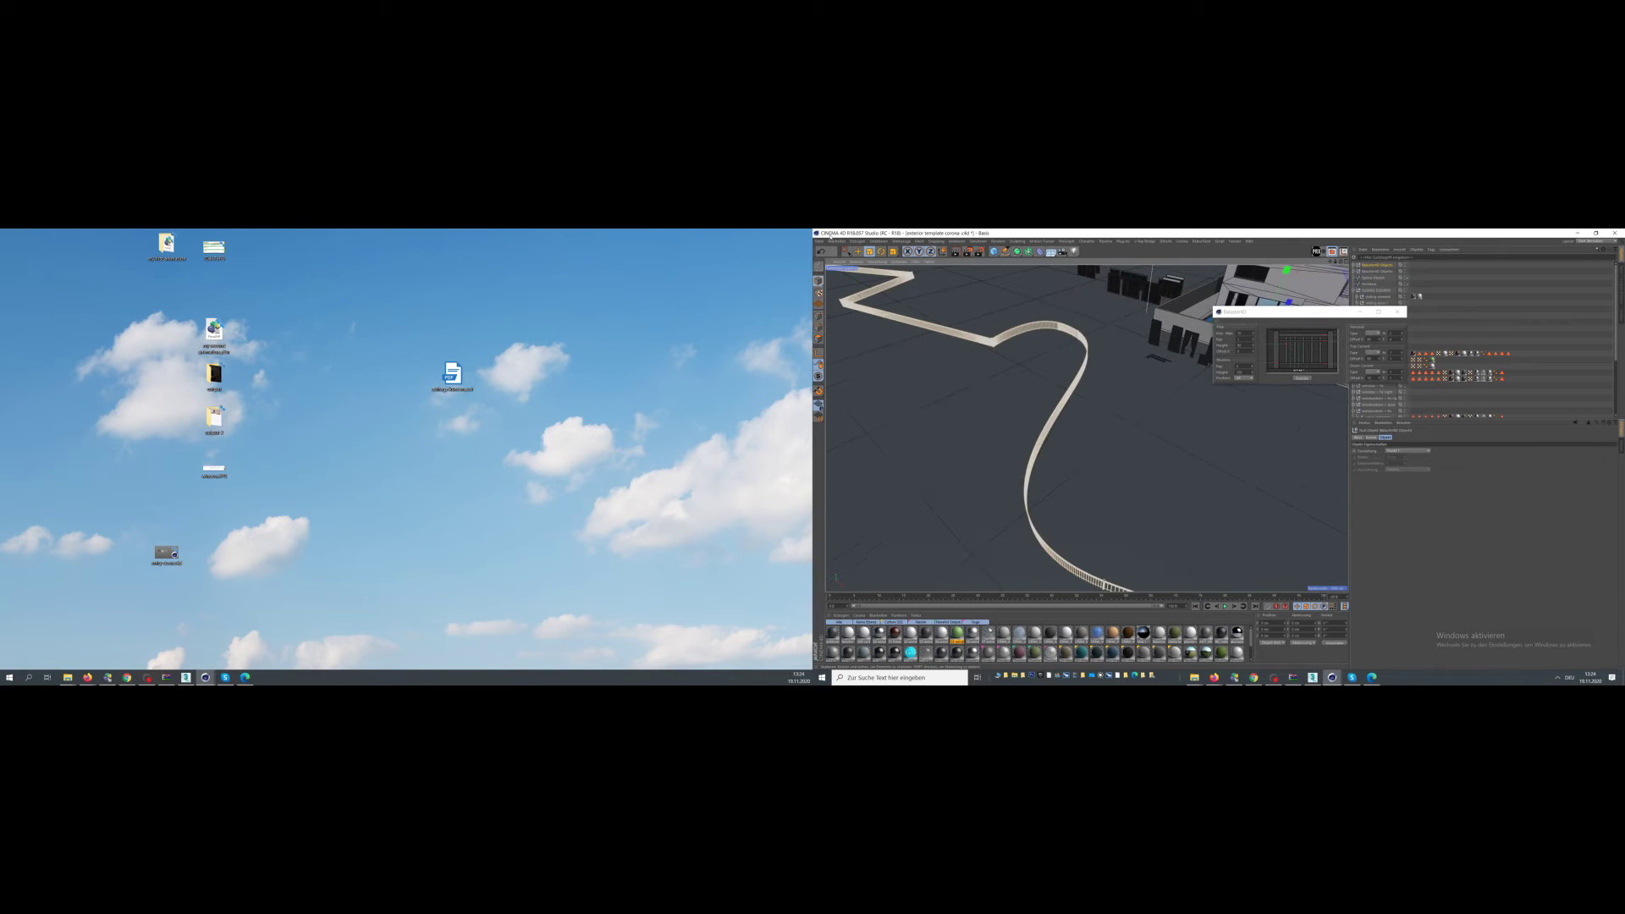
right_click_drag(992, 339, 1068, 298, "alt")
left_click_drag(1050, 339, 1058, 315, "alt")
right_click_drag(1015, 338, 1068, 292, "alt")
left_click_drag(1045, 288, 1017, 314, "alt")
right_click_drag(1017, 314, 1027, 301, "alt")
left_click_drag(1028, 300, 960, 309, "alt")
- Change the railing's profile settings, undo the existing curved railing, and generate it again along the same spline
left_click(1394, 333)
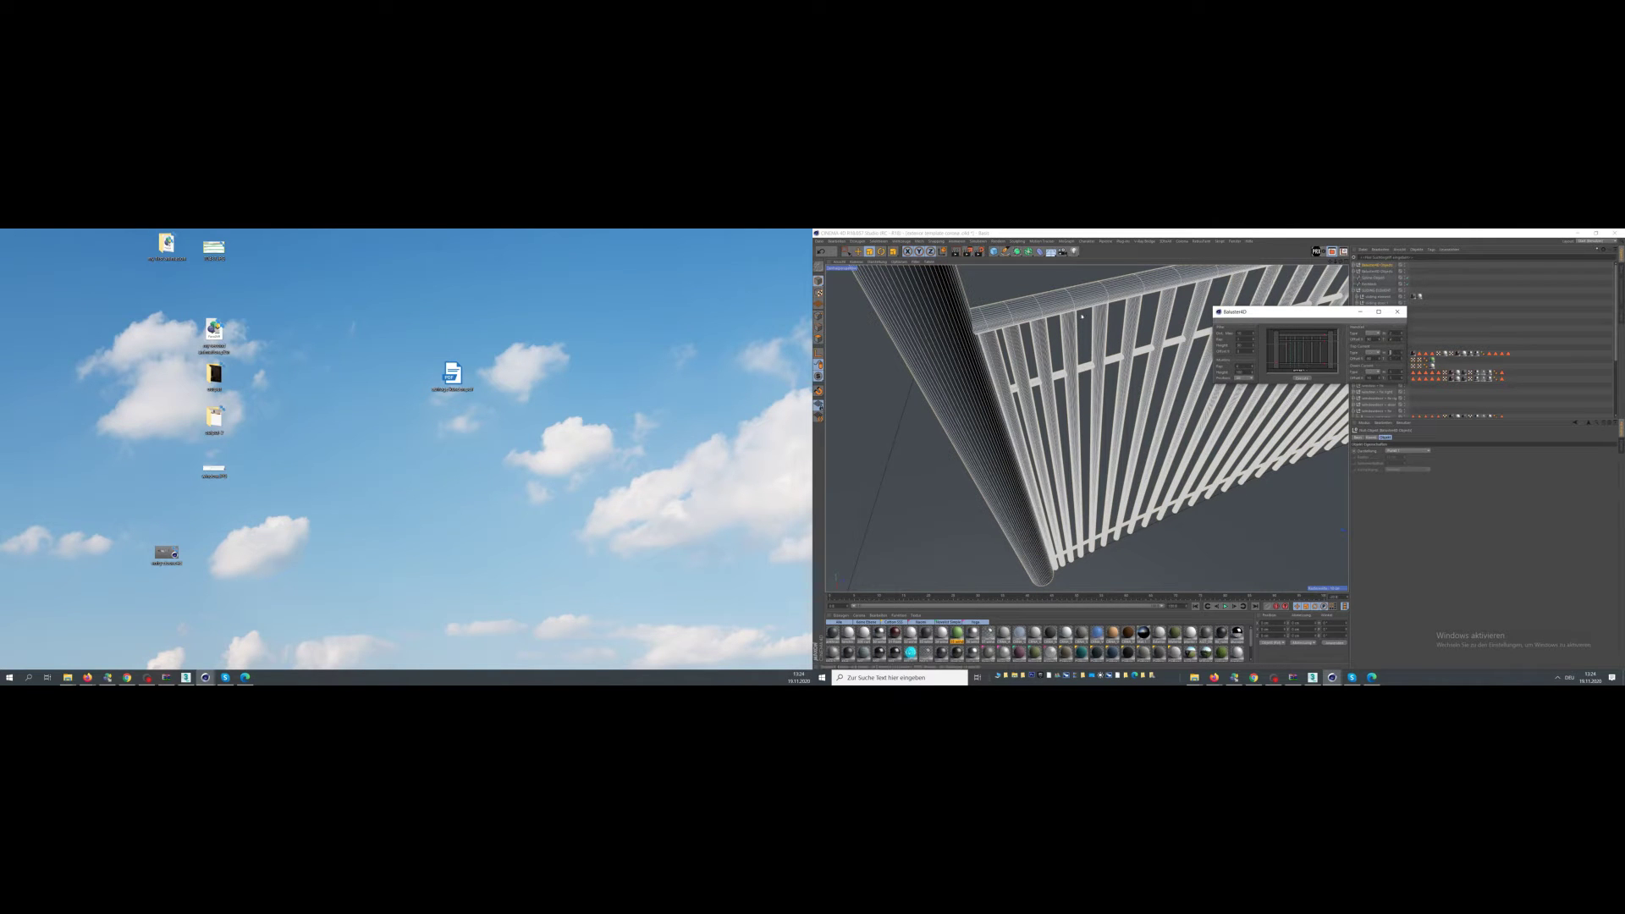
left_click(1372, 360)
right_click_drag(1184, 376, 1033, 370, "alt")
key("ctrl+z")
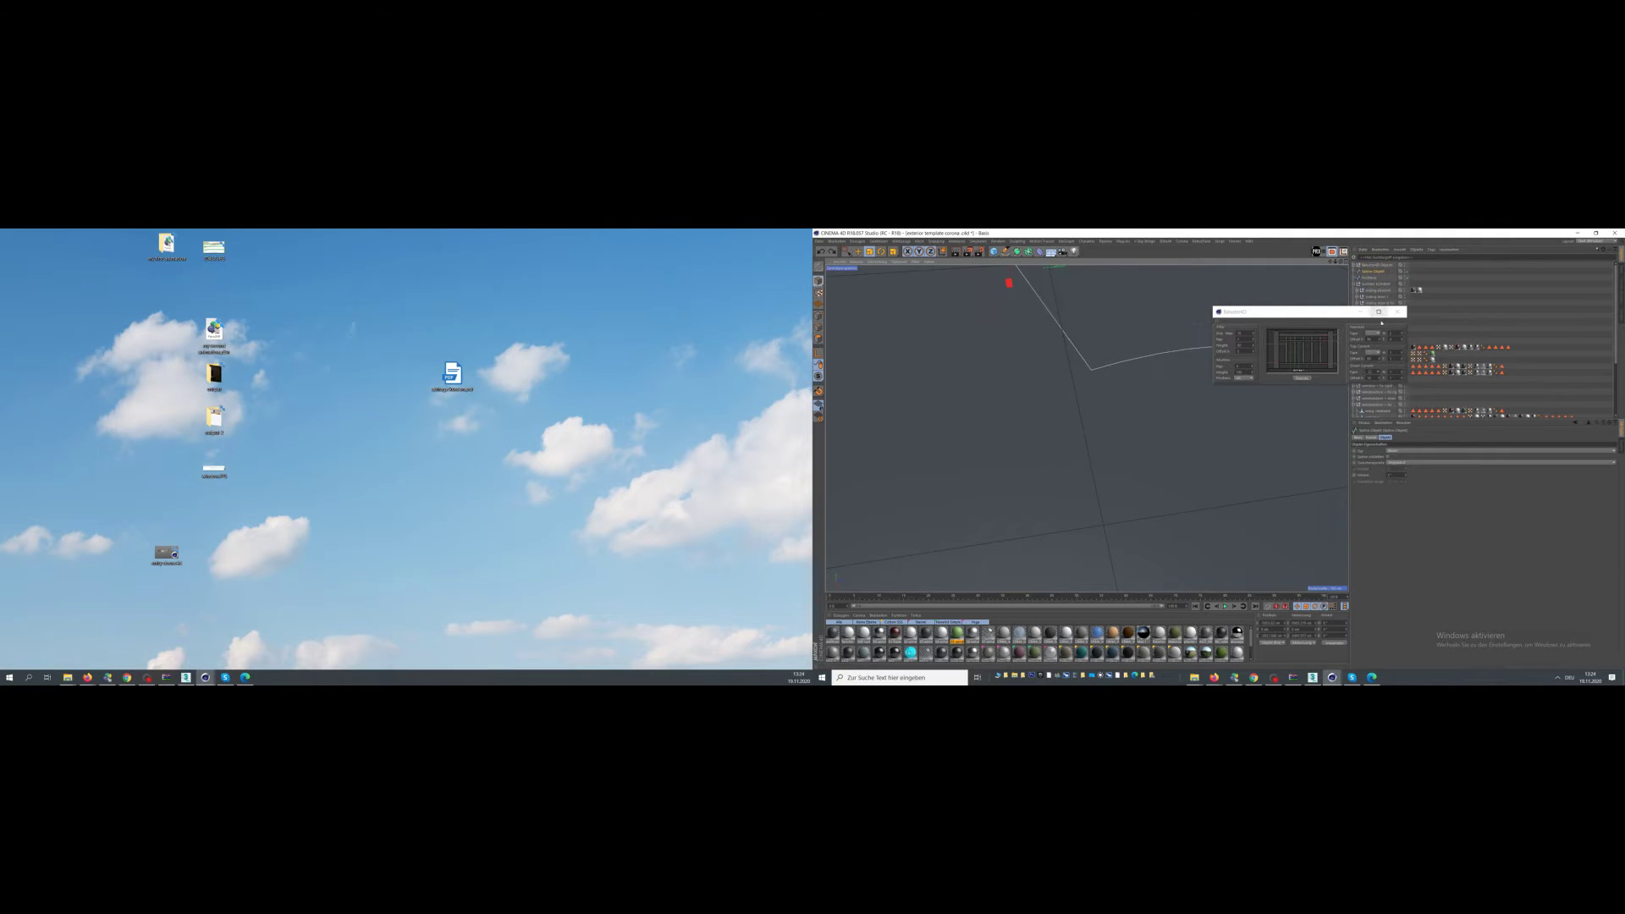
left_click(1256, 374)
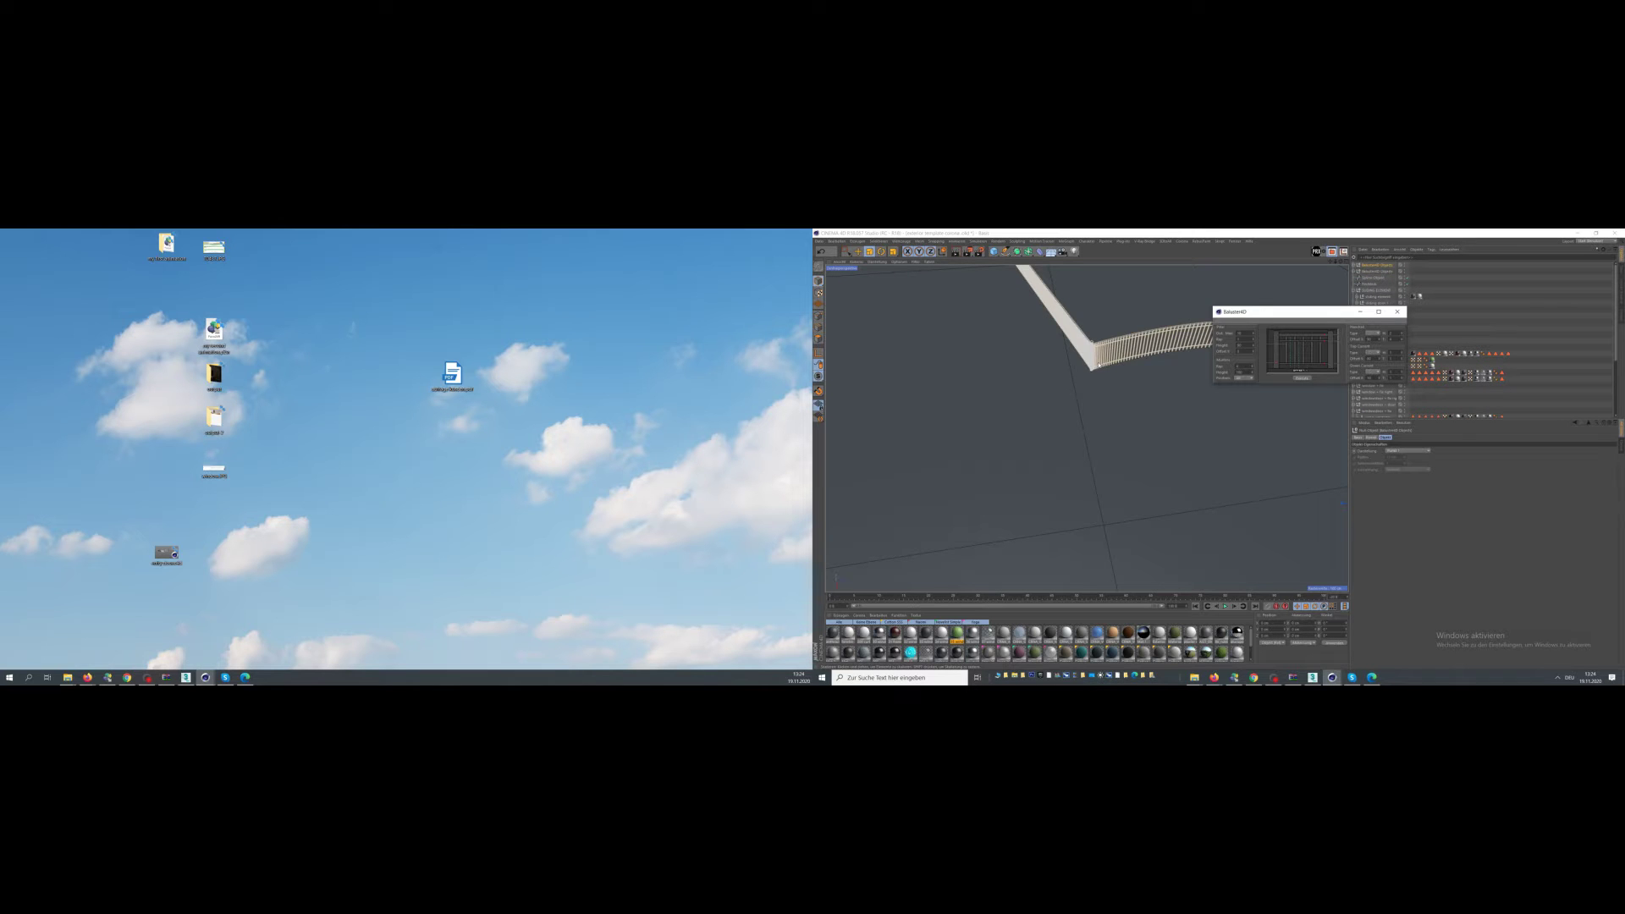
right_click_drag(1094, 360, 1184, 355, "alt")
left_click_drag(1094, 320, 1147, 298, "alt")
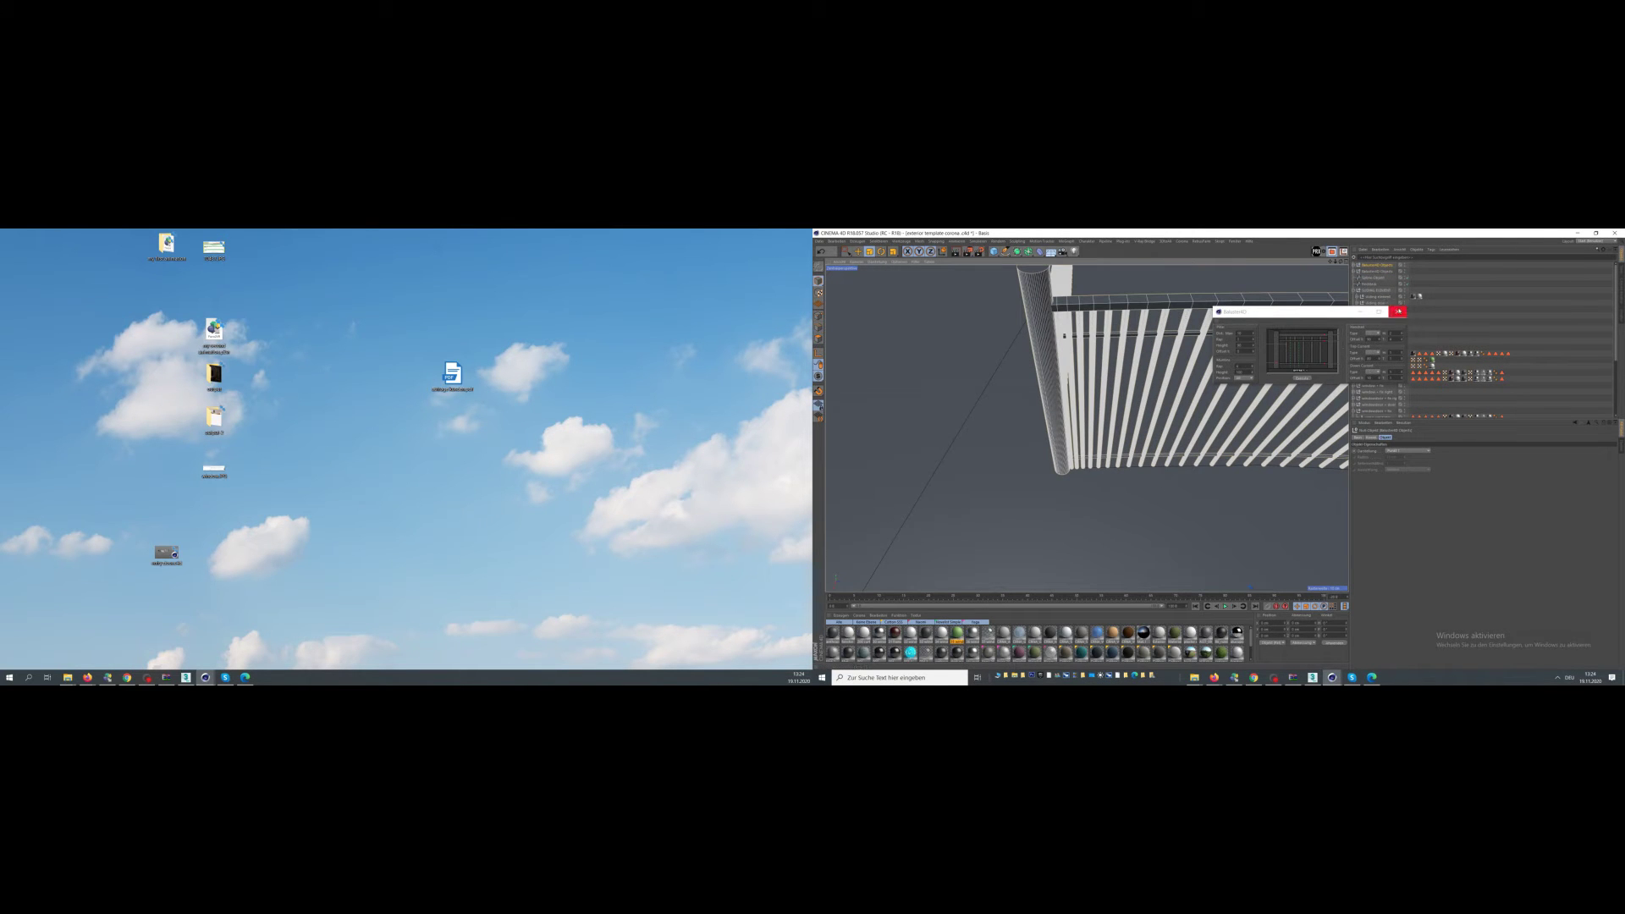
- Close the railing generator and delete both generated railings together with the curved spline
left_click(1397, 312)
left_click_drag(1092, 406, 1113, 434, "alt")
scroll(1113, 434, "down", 10)
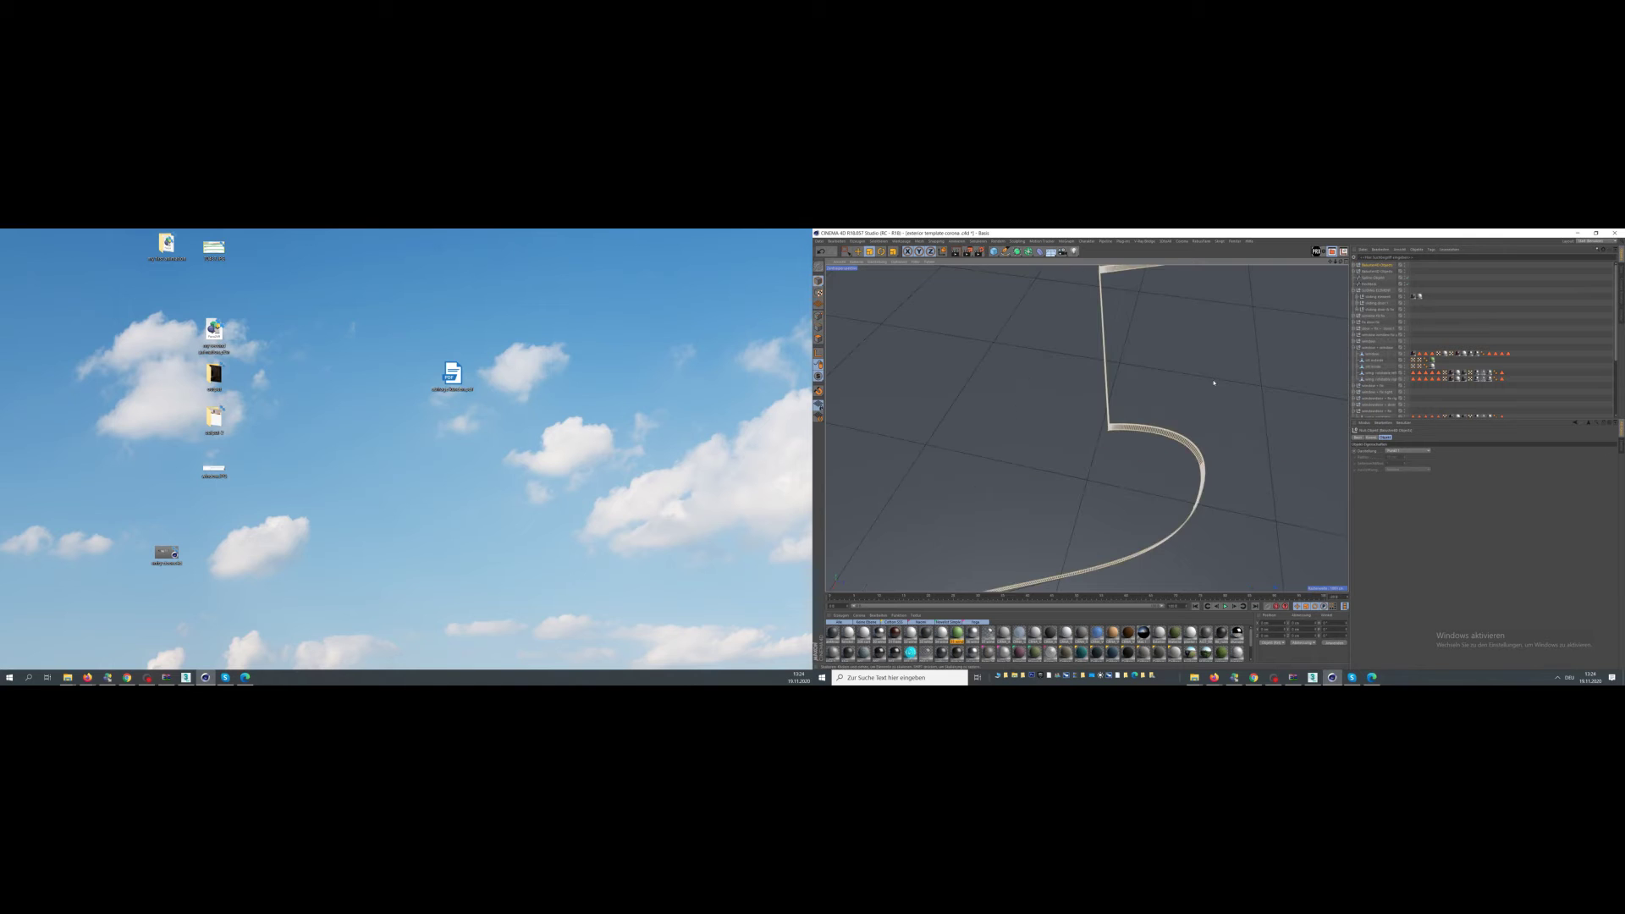
left_click_drag(1215, 381, 1190, 378, "alt")
scroll(1189, 378, "down", 5)
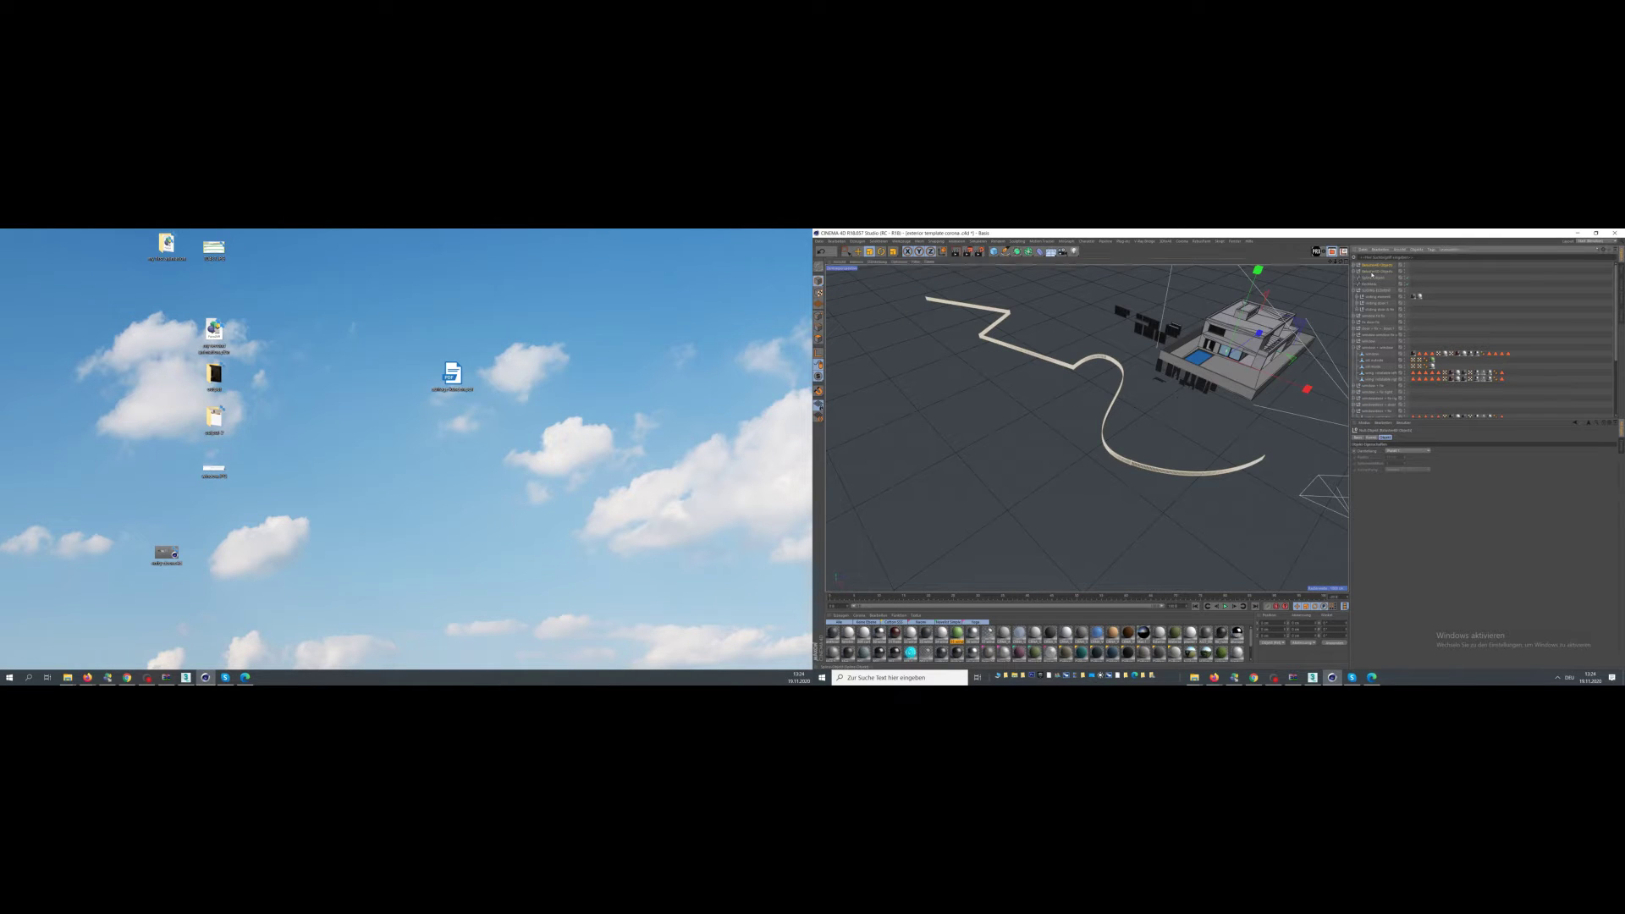
key("Delete")
scroll(1267, 380, "up", 3)
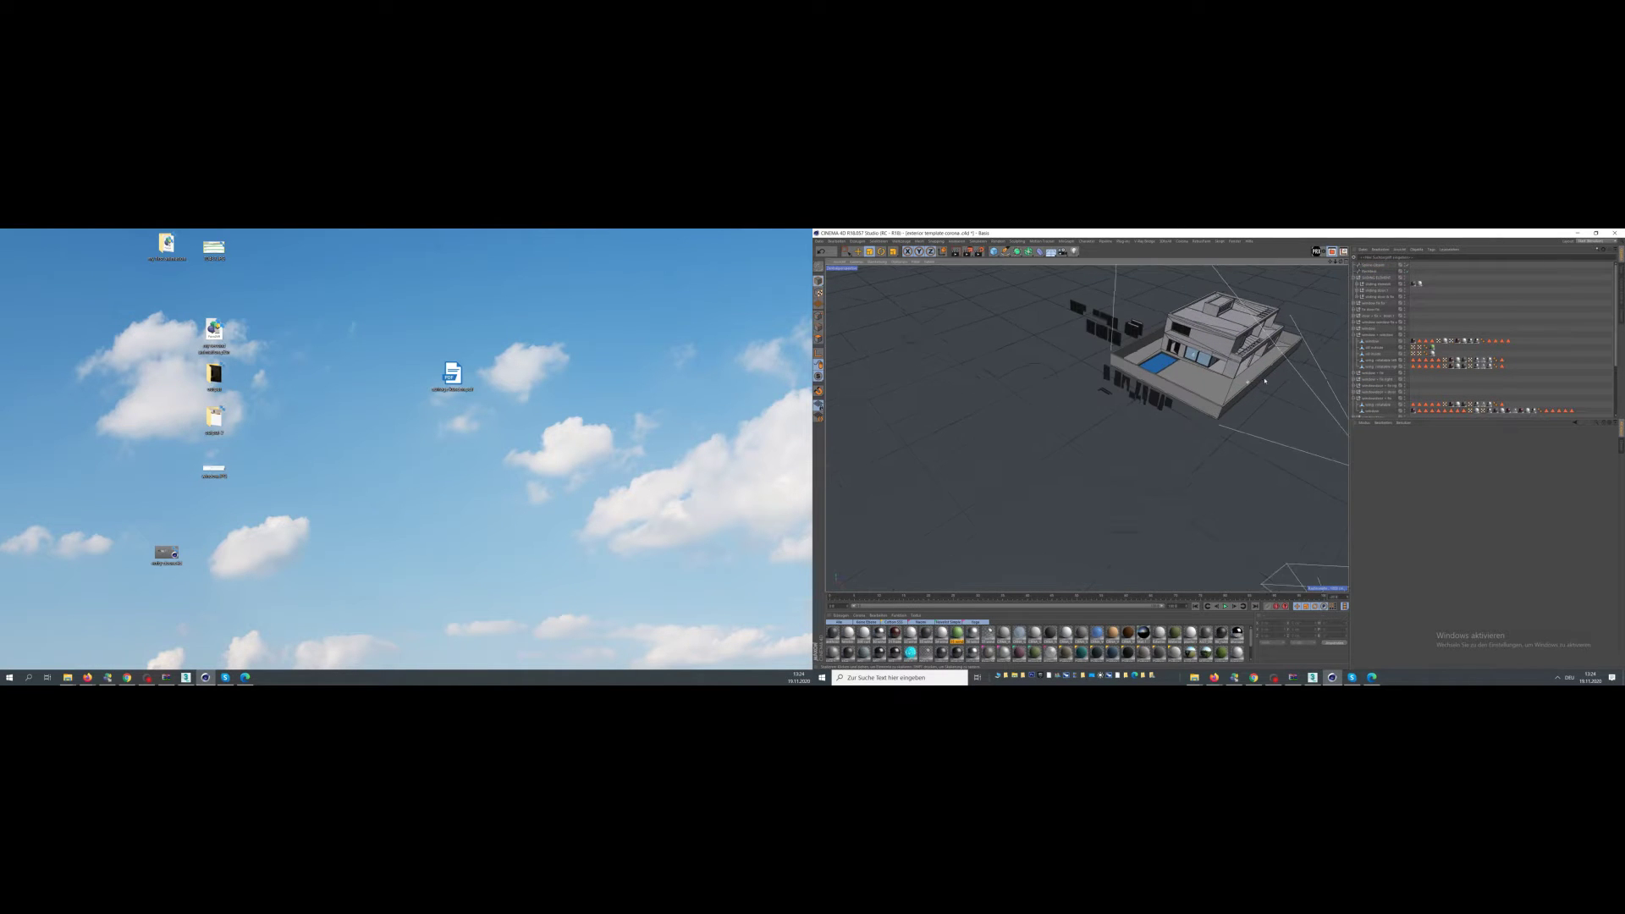
left_click(1376, 267)
key("Delete")
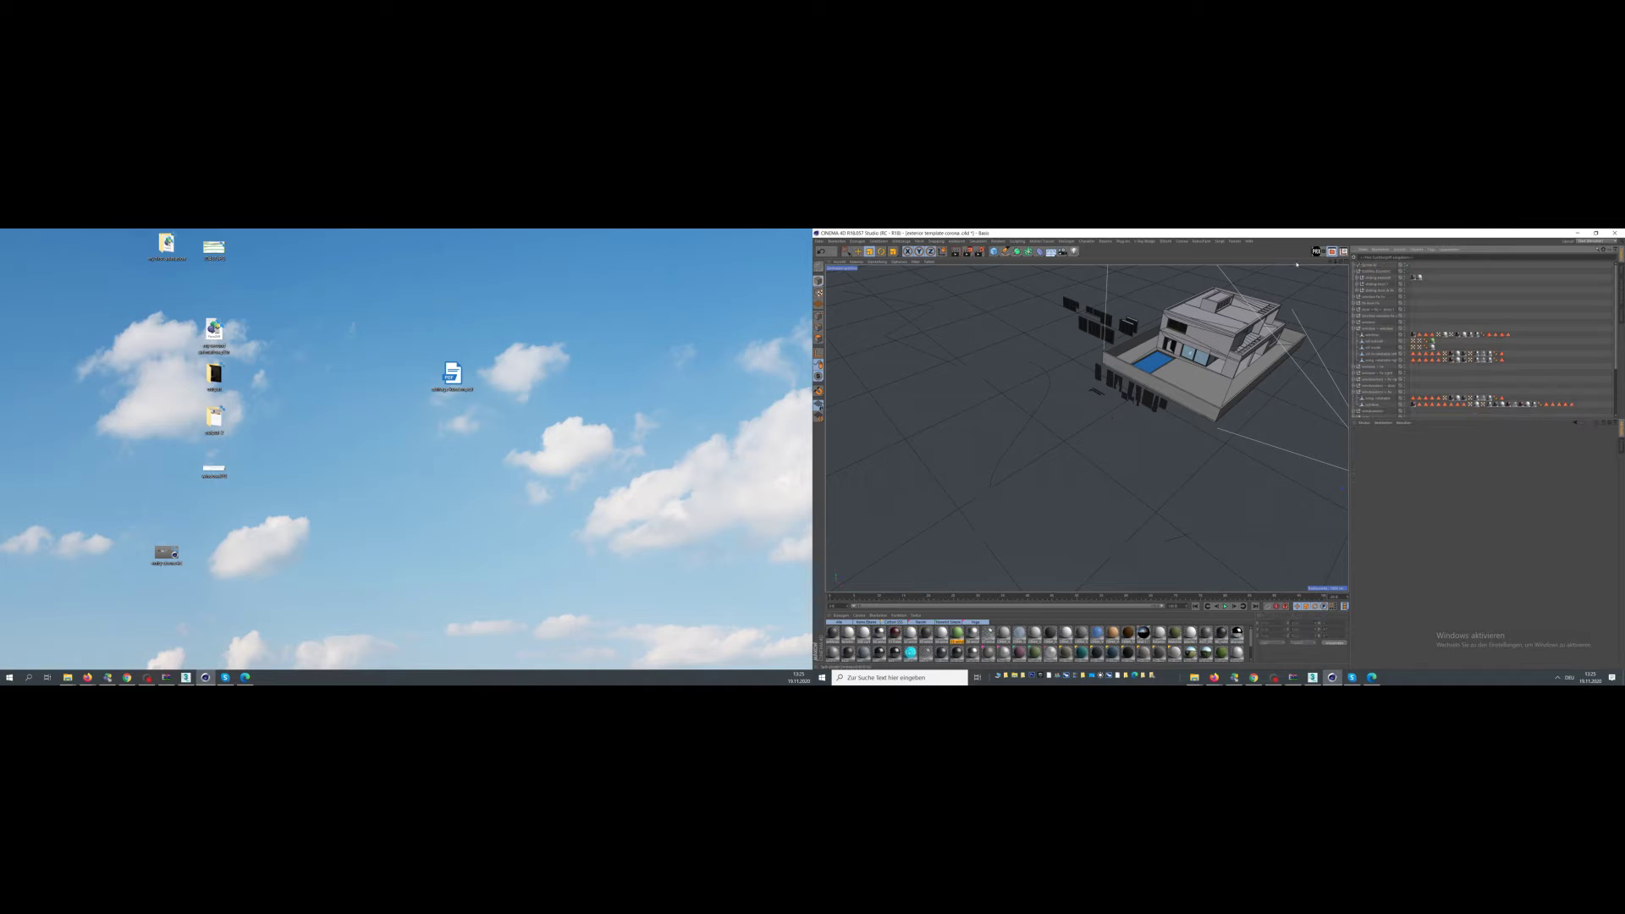
- Add a generator object from another installed plugin and move it away from the house onto open ground
left_click(1204, 242)
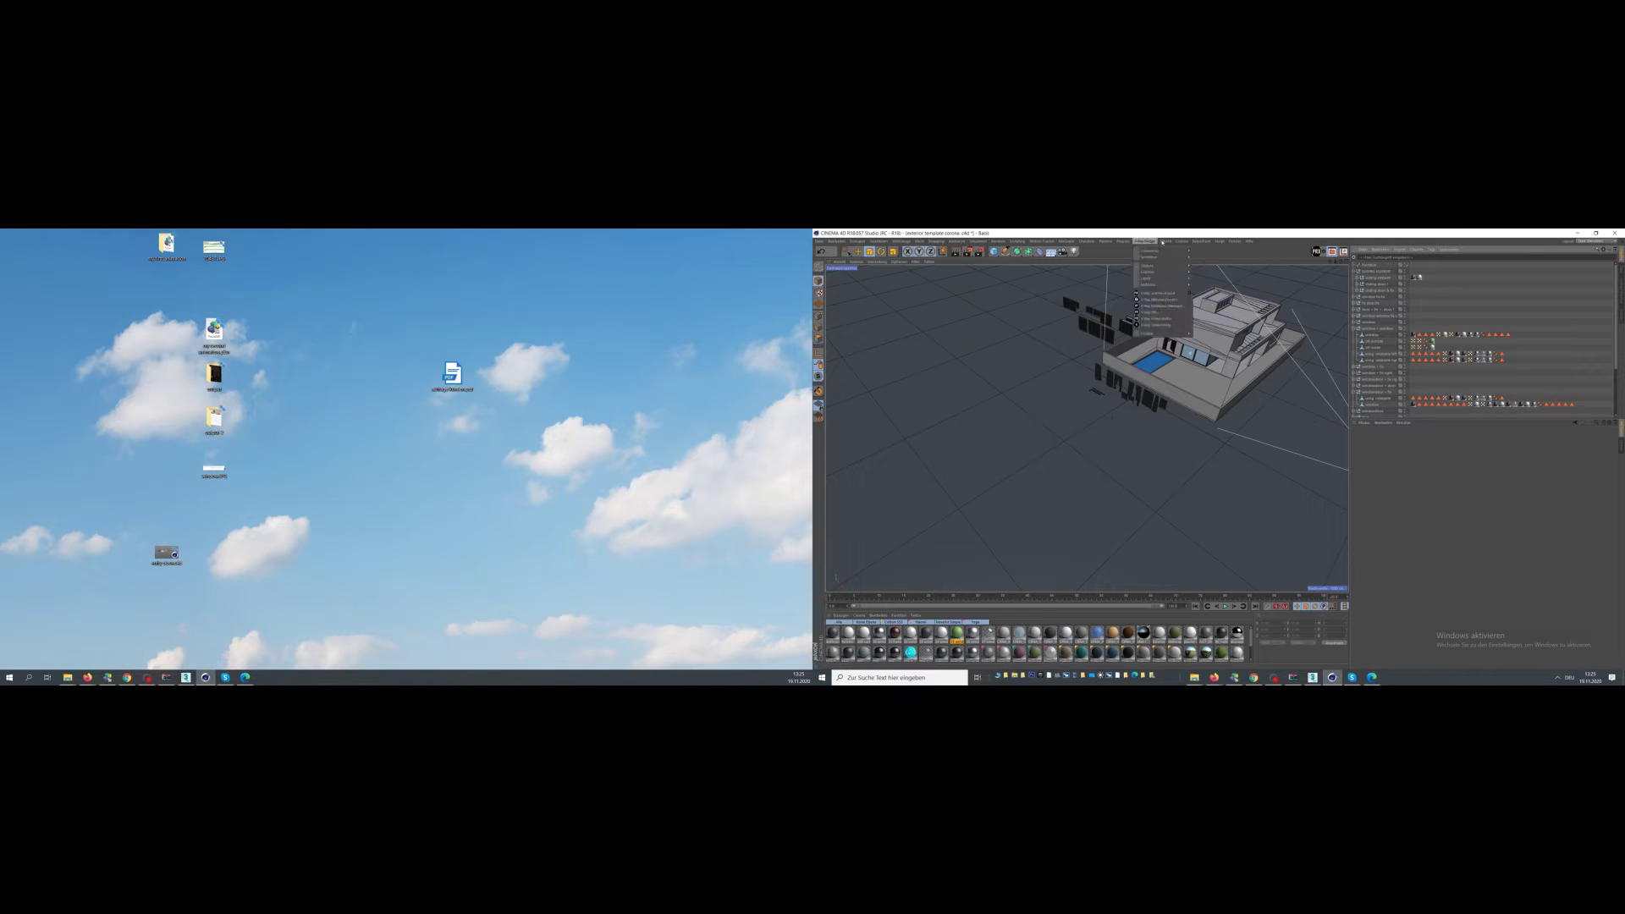
mouse_move(1123, 242)
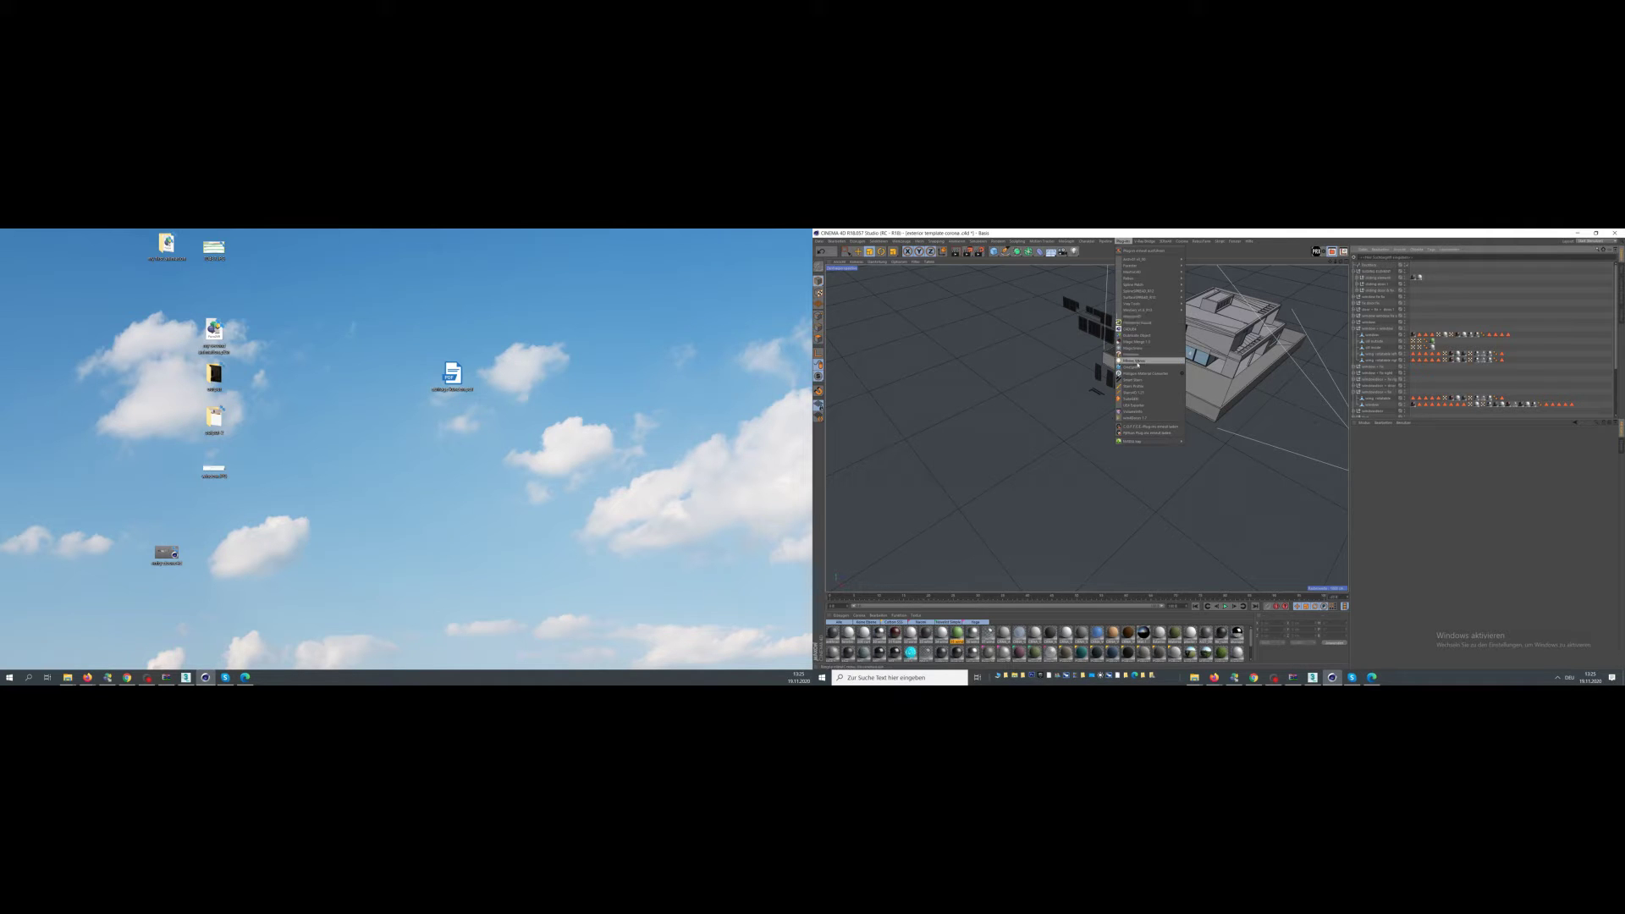
mouse_move(1153, 293)
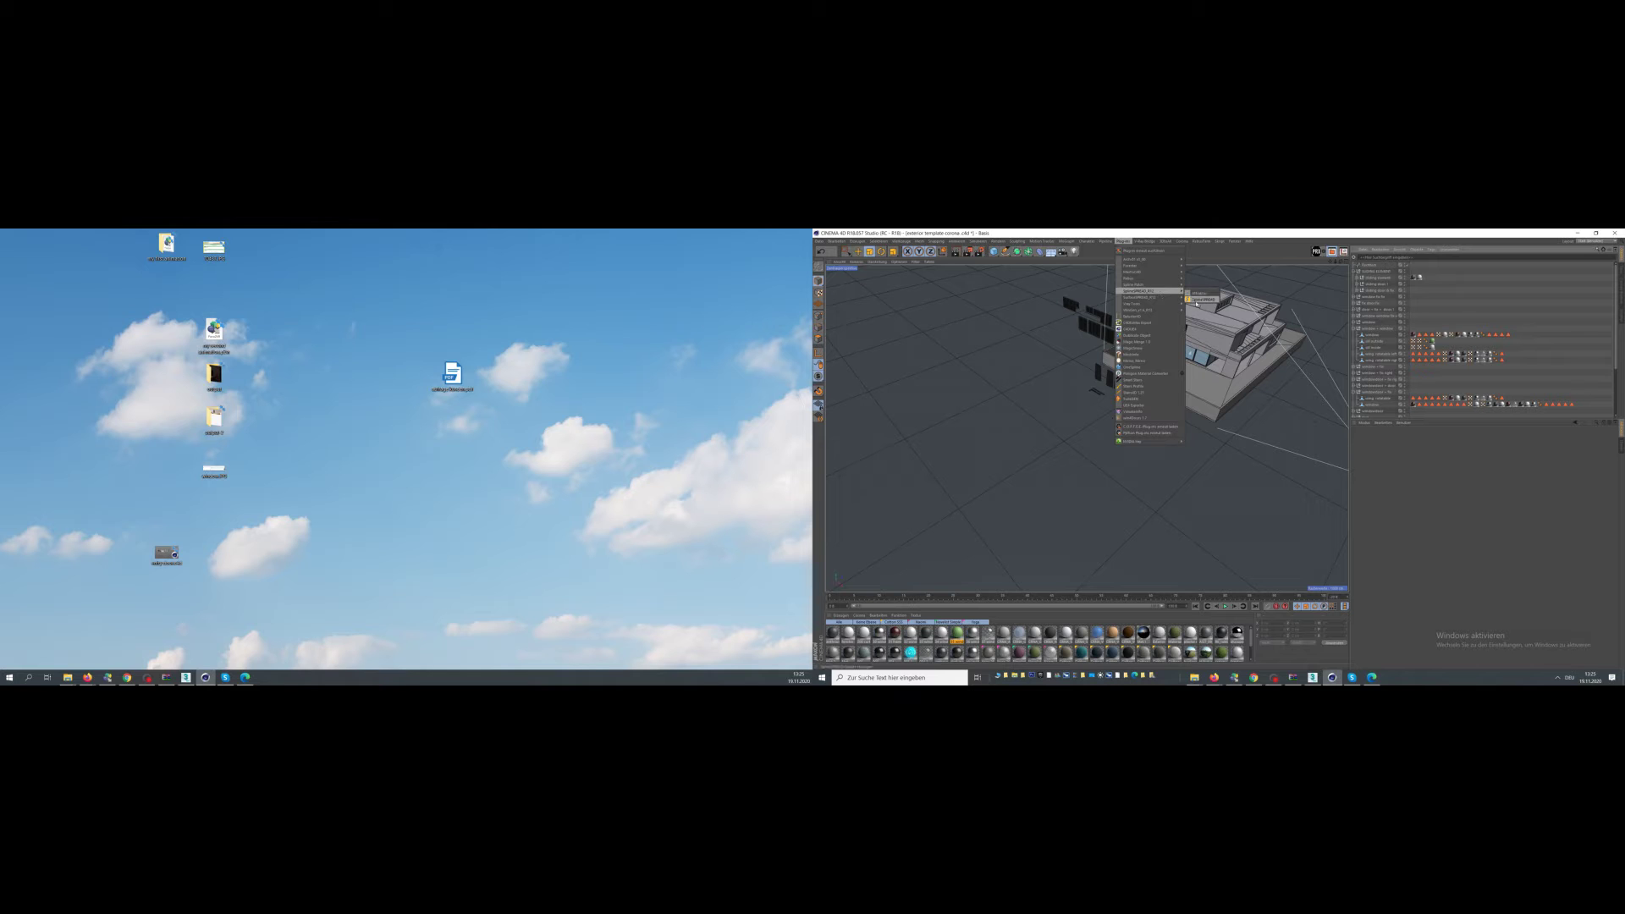
left_click(1196, 303)
scroll(1073, 409, "down", 3)
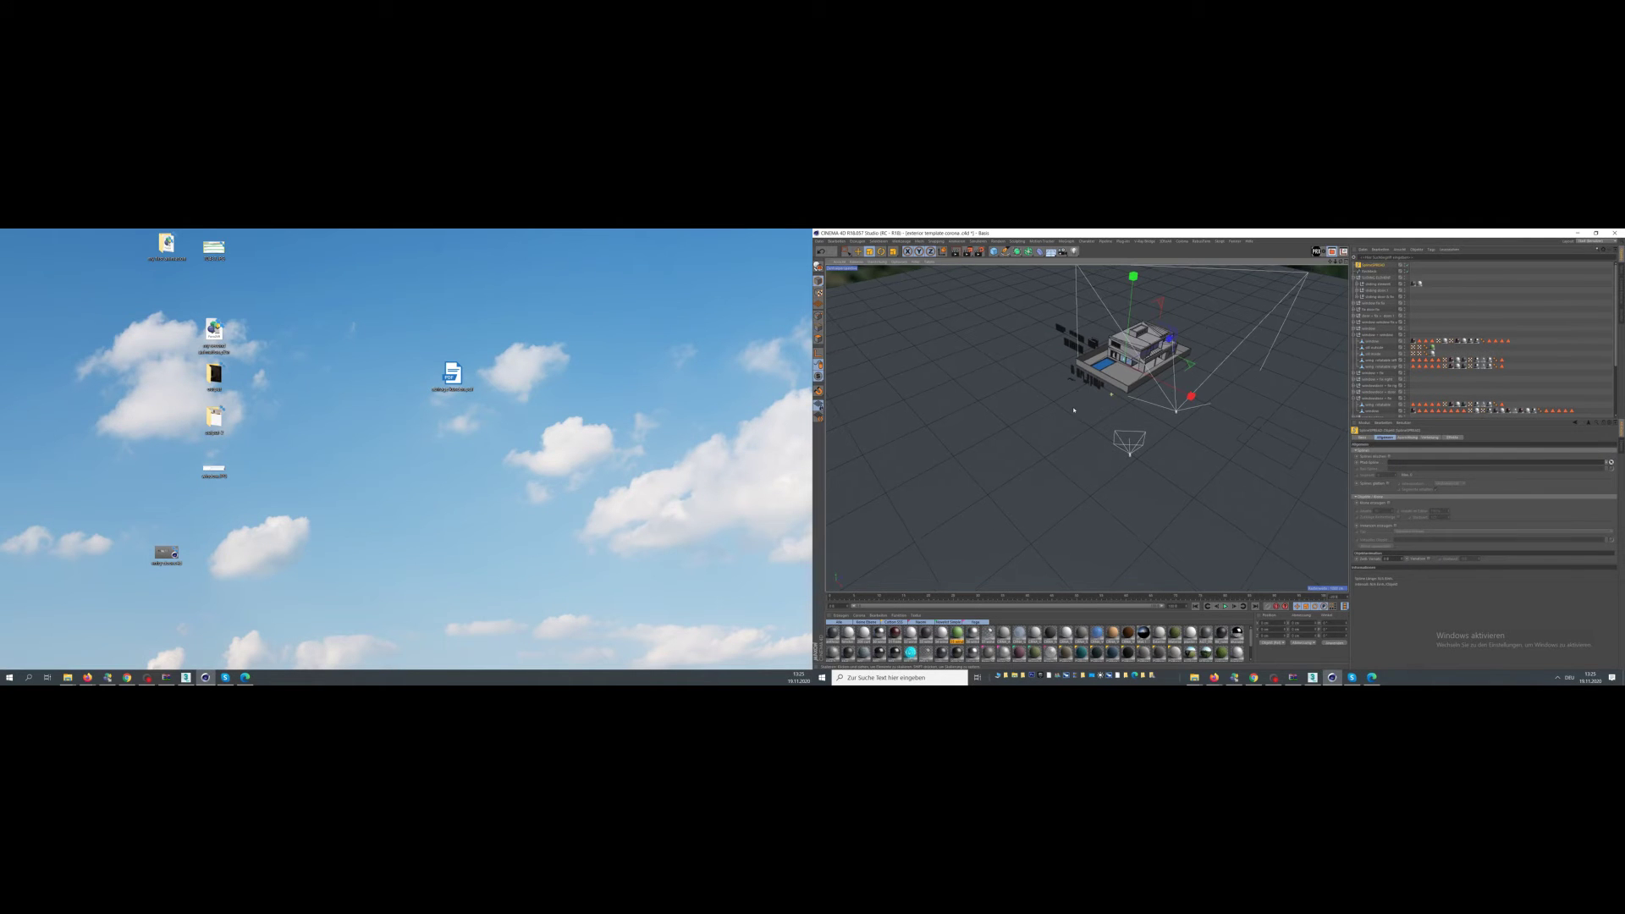
key("e")
left_click_drag(1171, 337, 1106, 374)
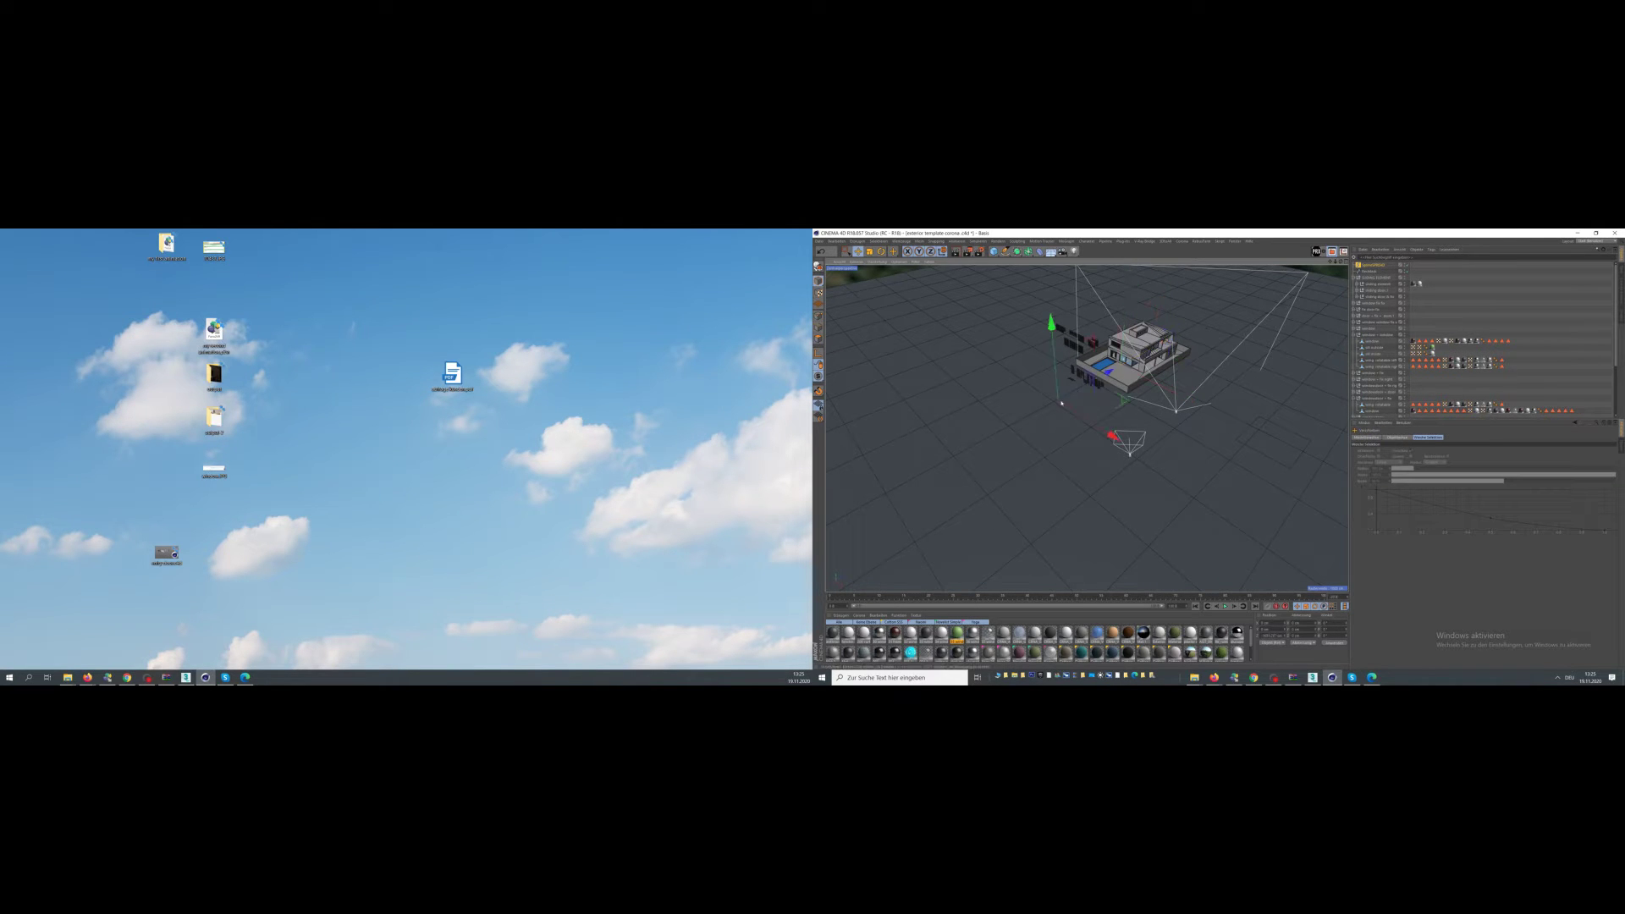
- Draw an open U-shaped linear spline with four points on the open ground beside the house in top view
key("F2")
left_click(1005, 251)
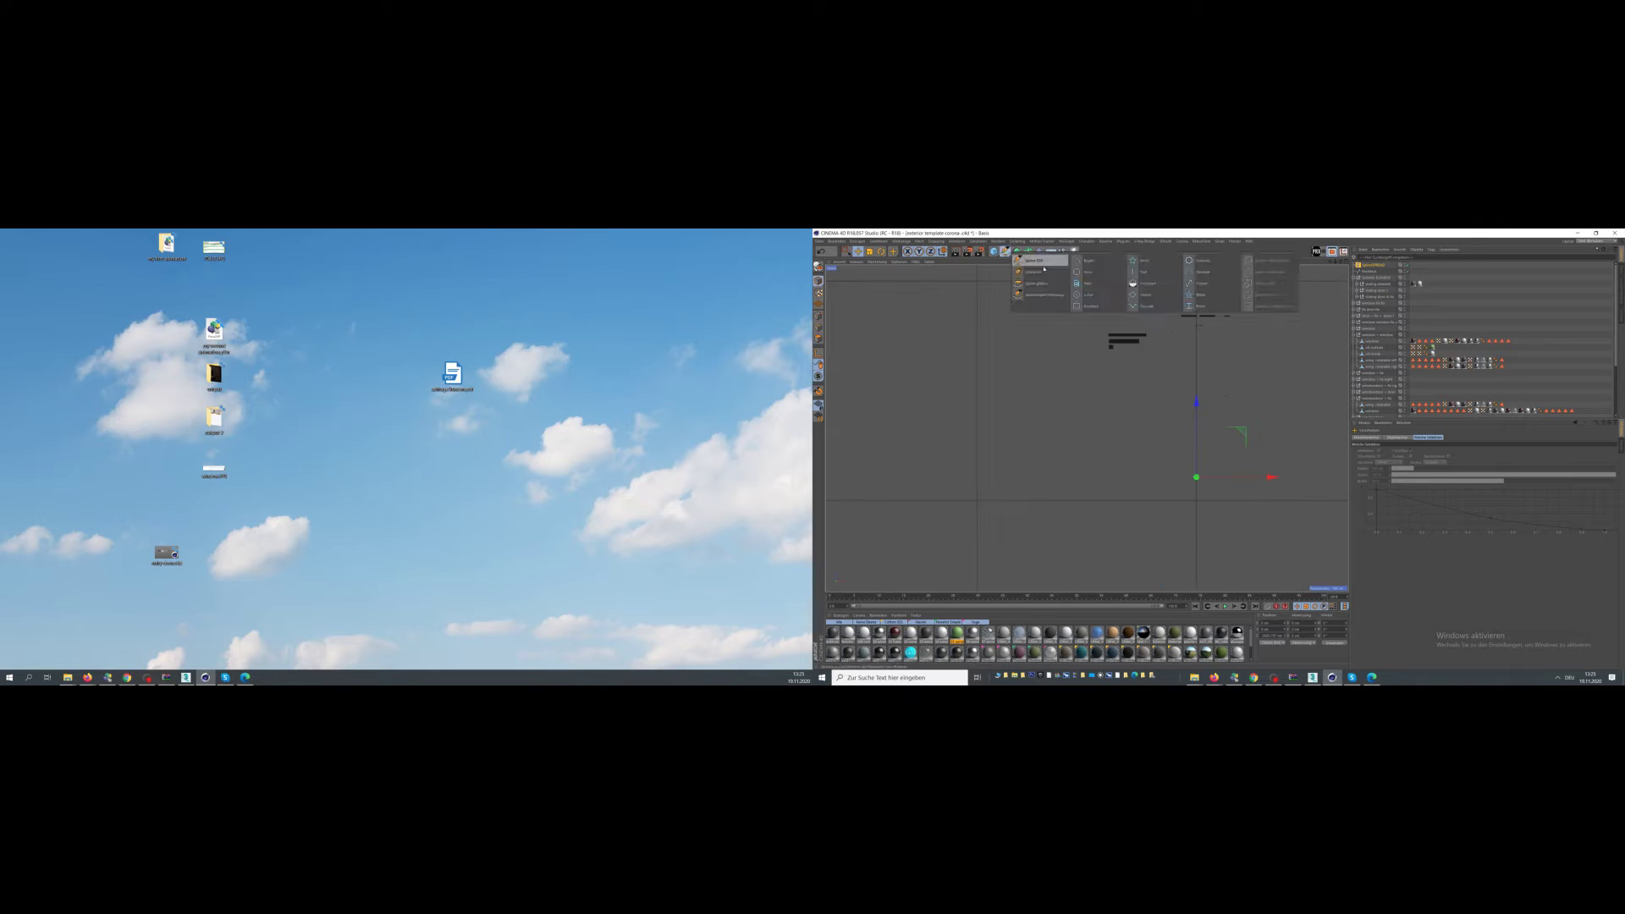
left_click(1042, 261)
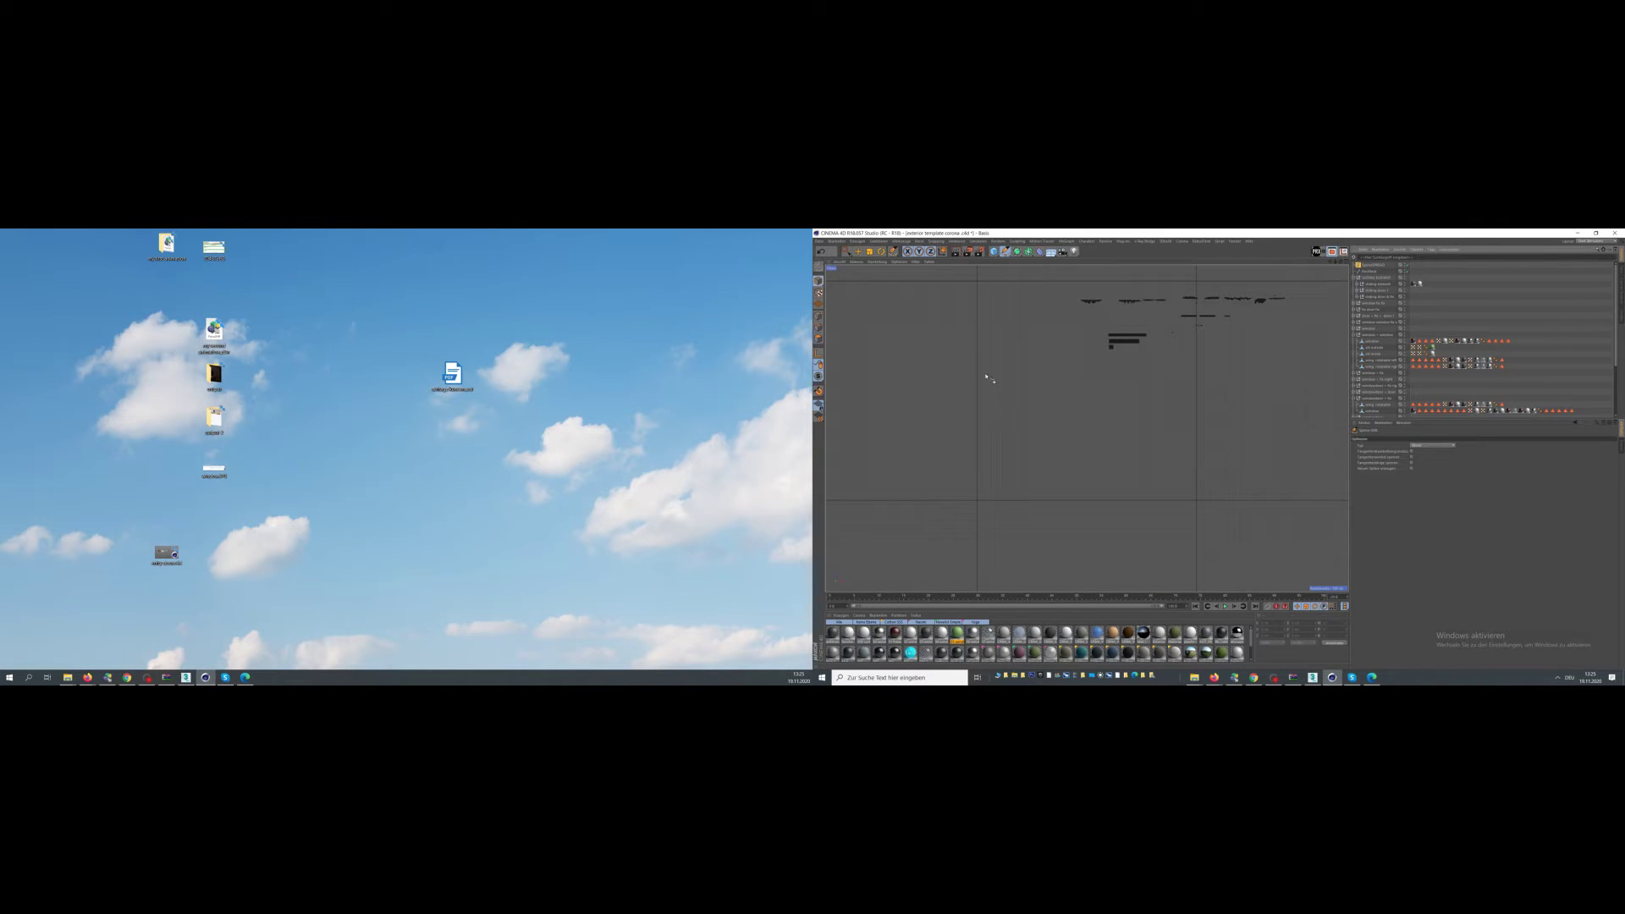
left_click(1035, 368)
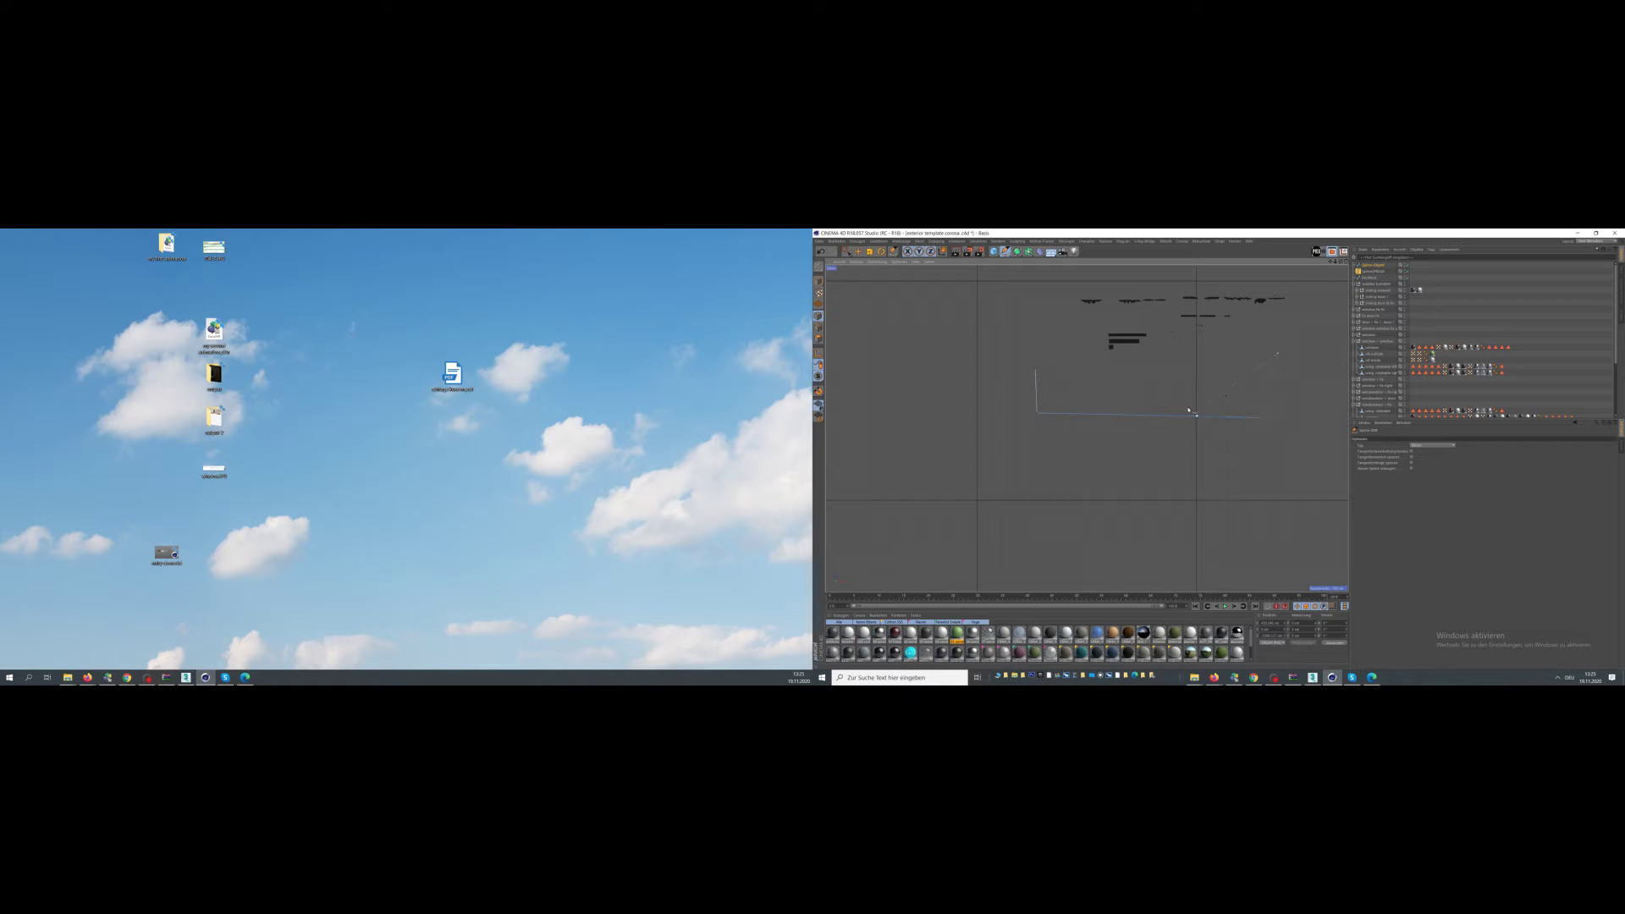
middle_click(1188, 411)
middle_click(1064, 358)
scroll(1105, 415, "up", 10)
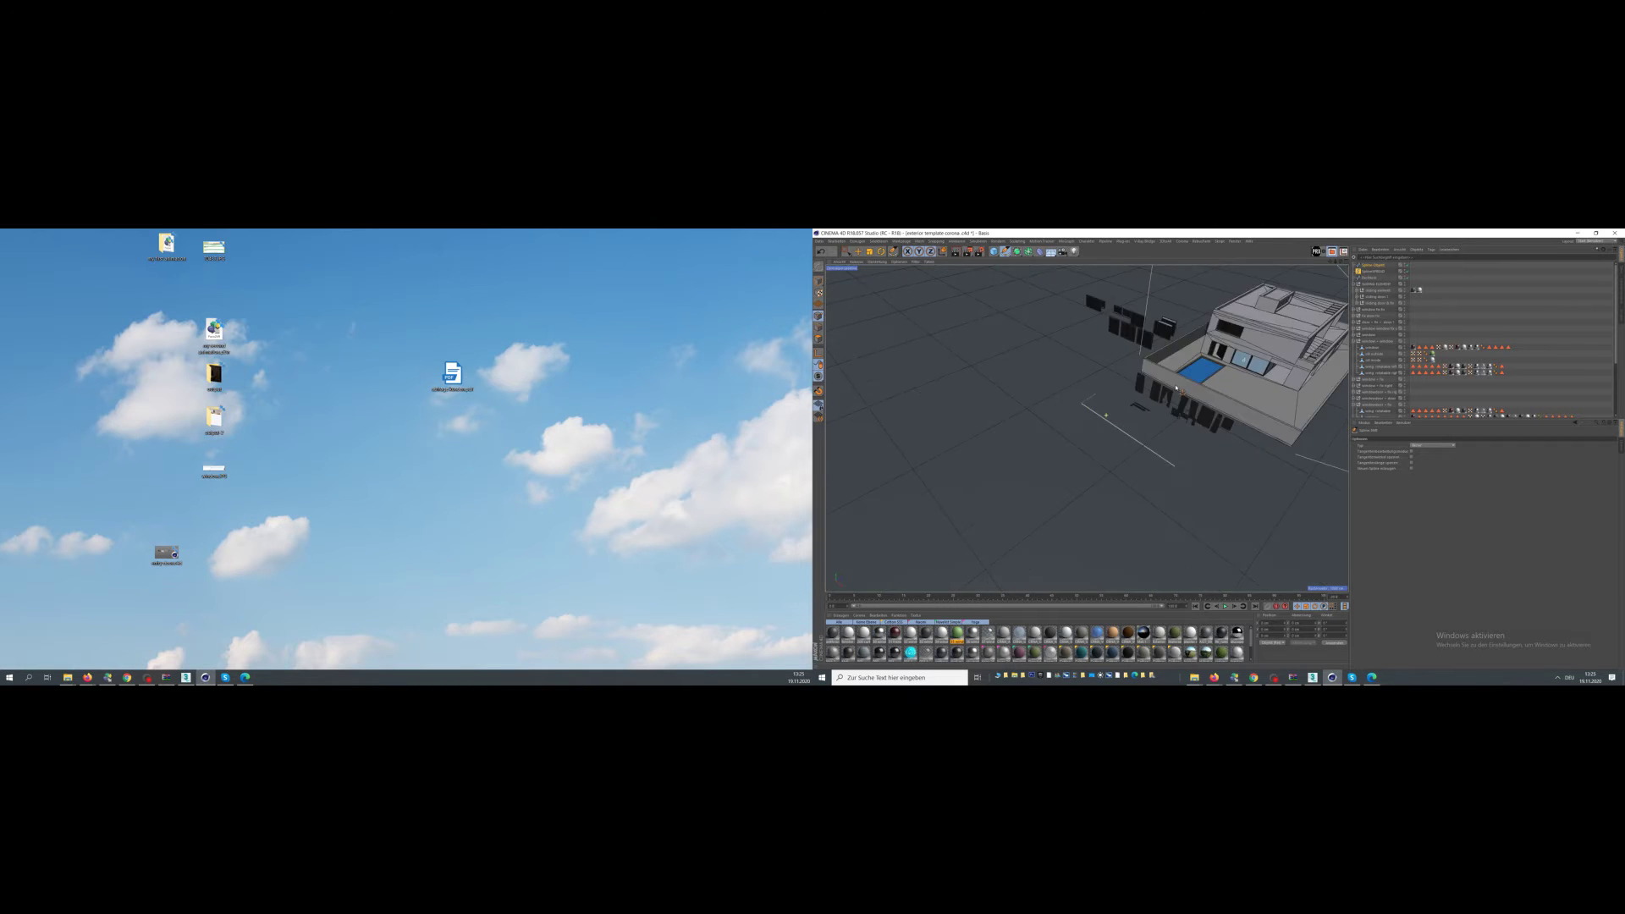
- Assign the new U-shaped spline as the path spline of the plugin's generator object
left_click_drag(1135, 399, 1135, 454, "alt")
scroll(1146, 442, "up", 3)
key("e")
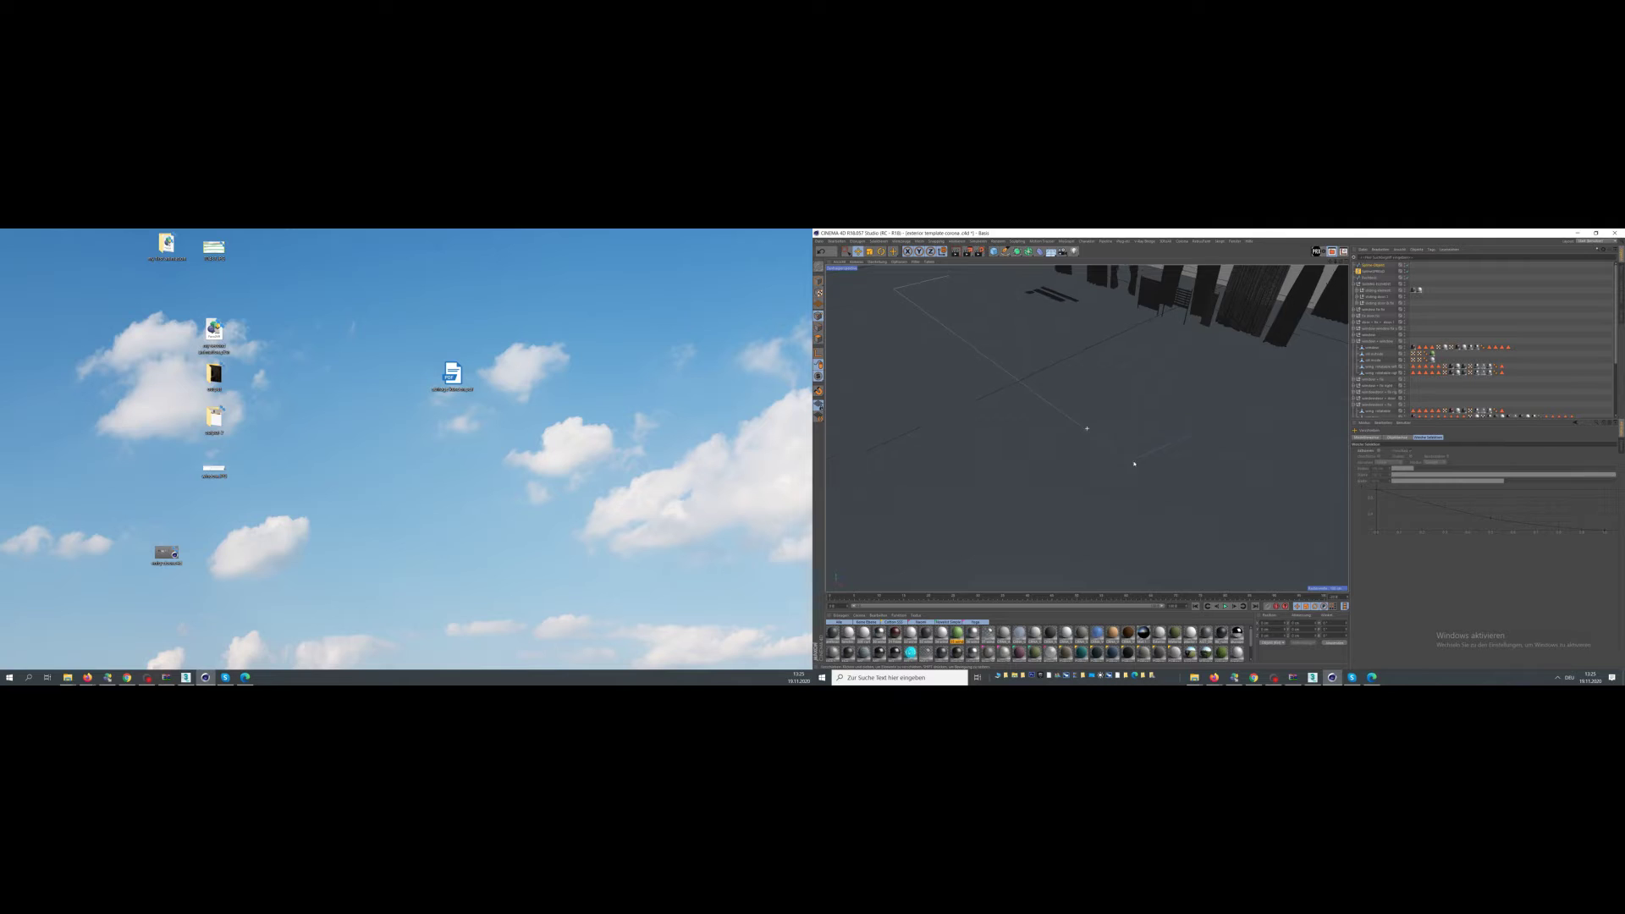
middle_click_drag(1135, 460, 1146, 483, "alt")
left_click(1371, 266)
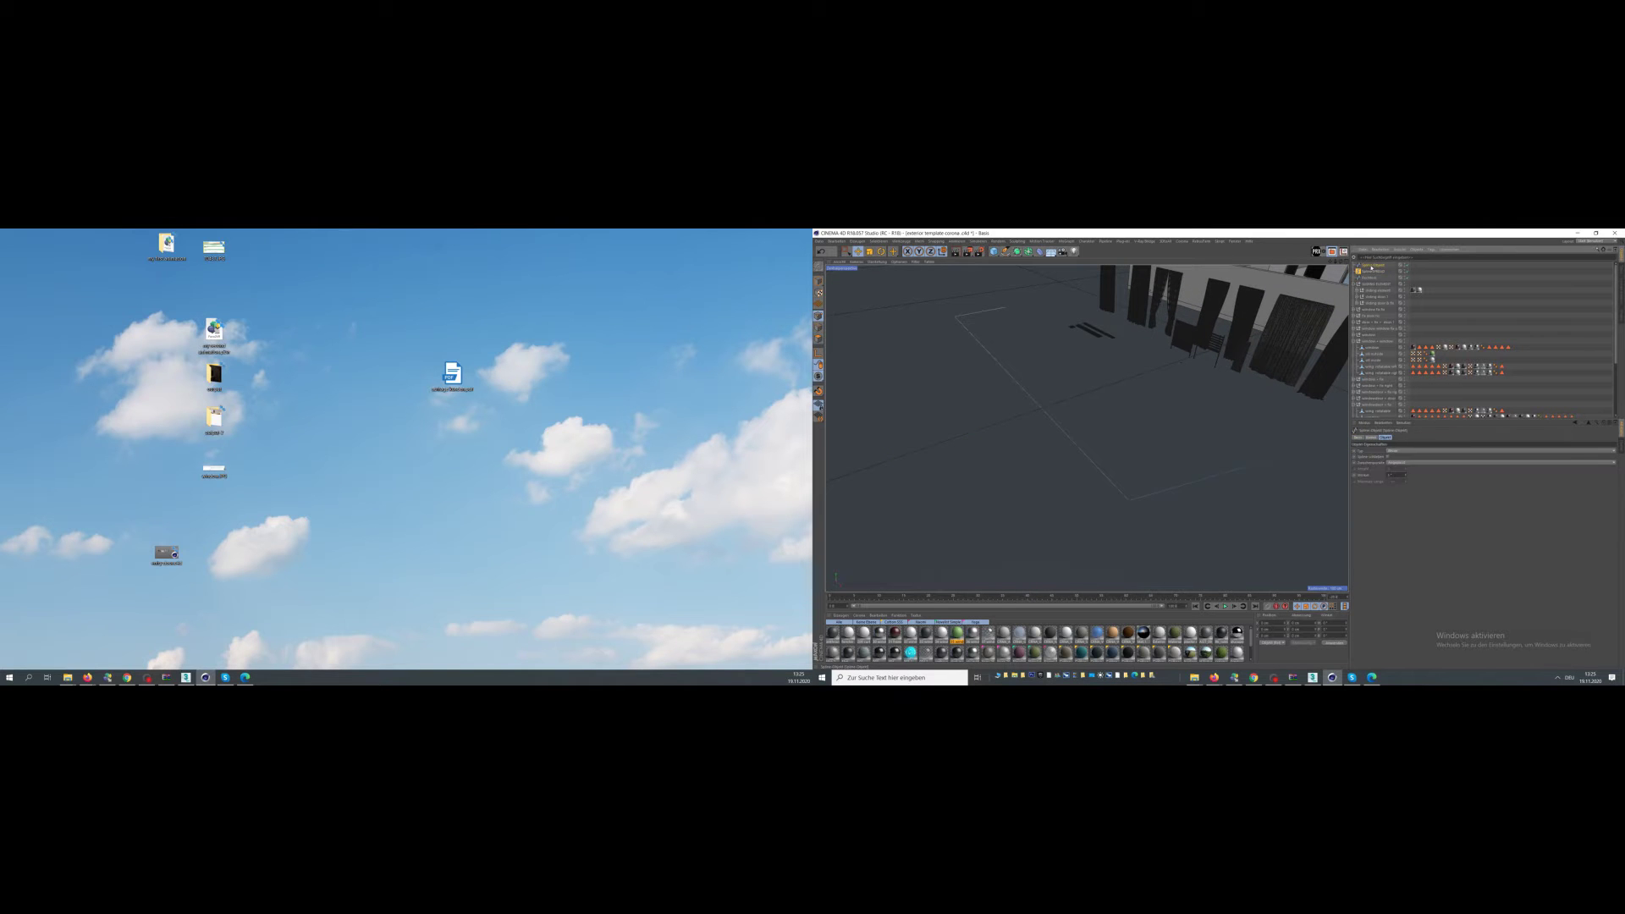
left_click(1380, 309)
left_click_drag(1397, 462, 1398, 463)
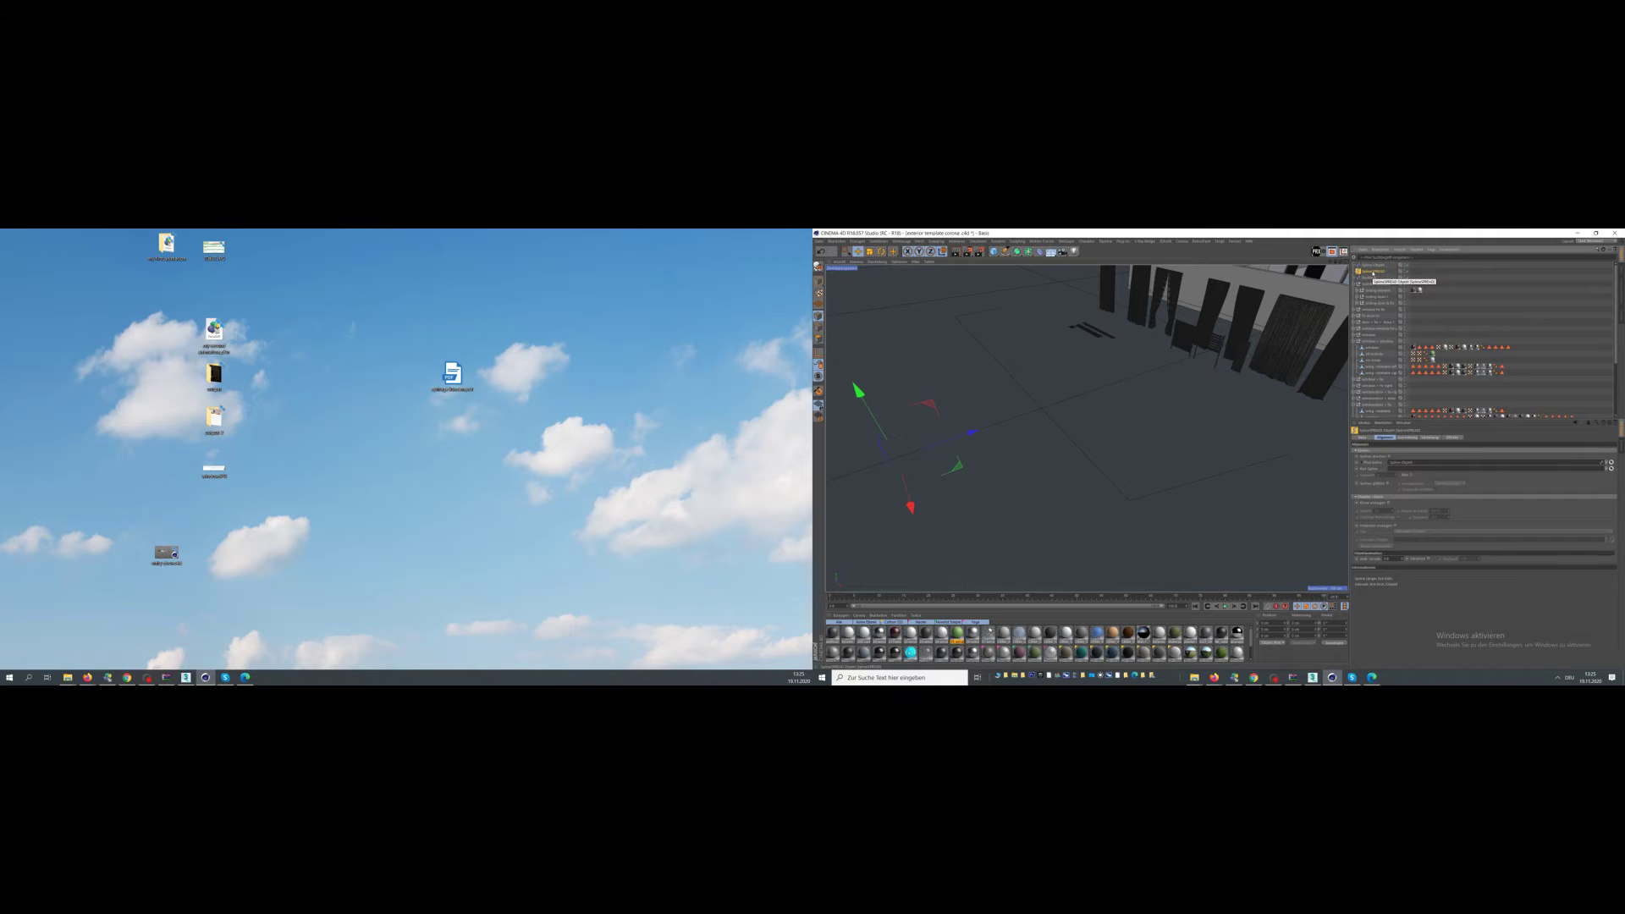
middle_click_drag(1081, 290, 1088, 427, "alt")
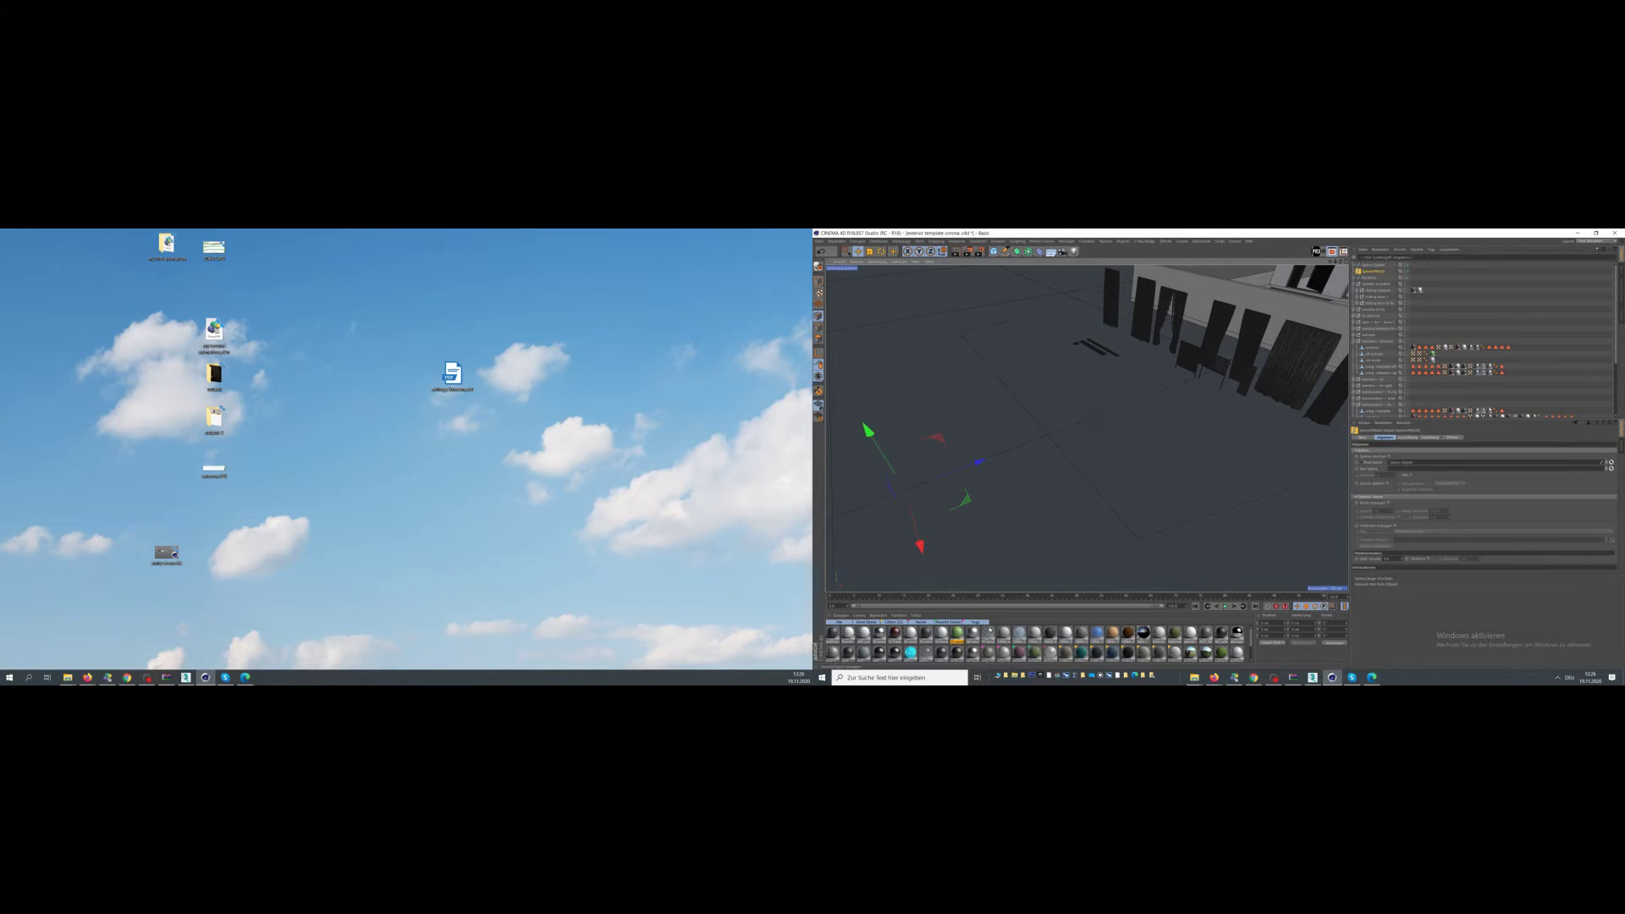
- Add a cube to the scene and make it an editable polygon object
left_click(994, 252)
left_click(1068, 262)
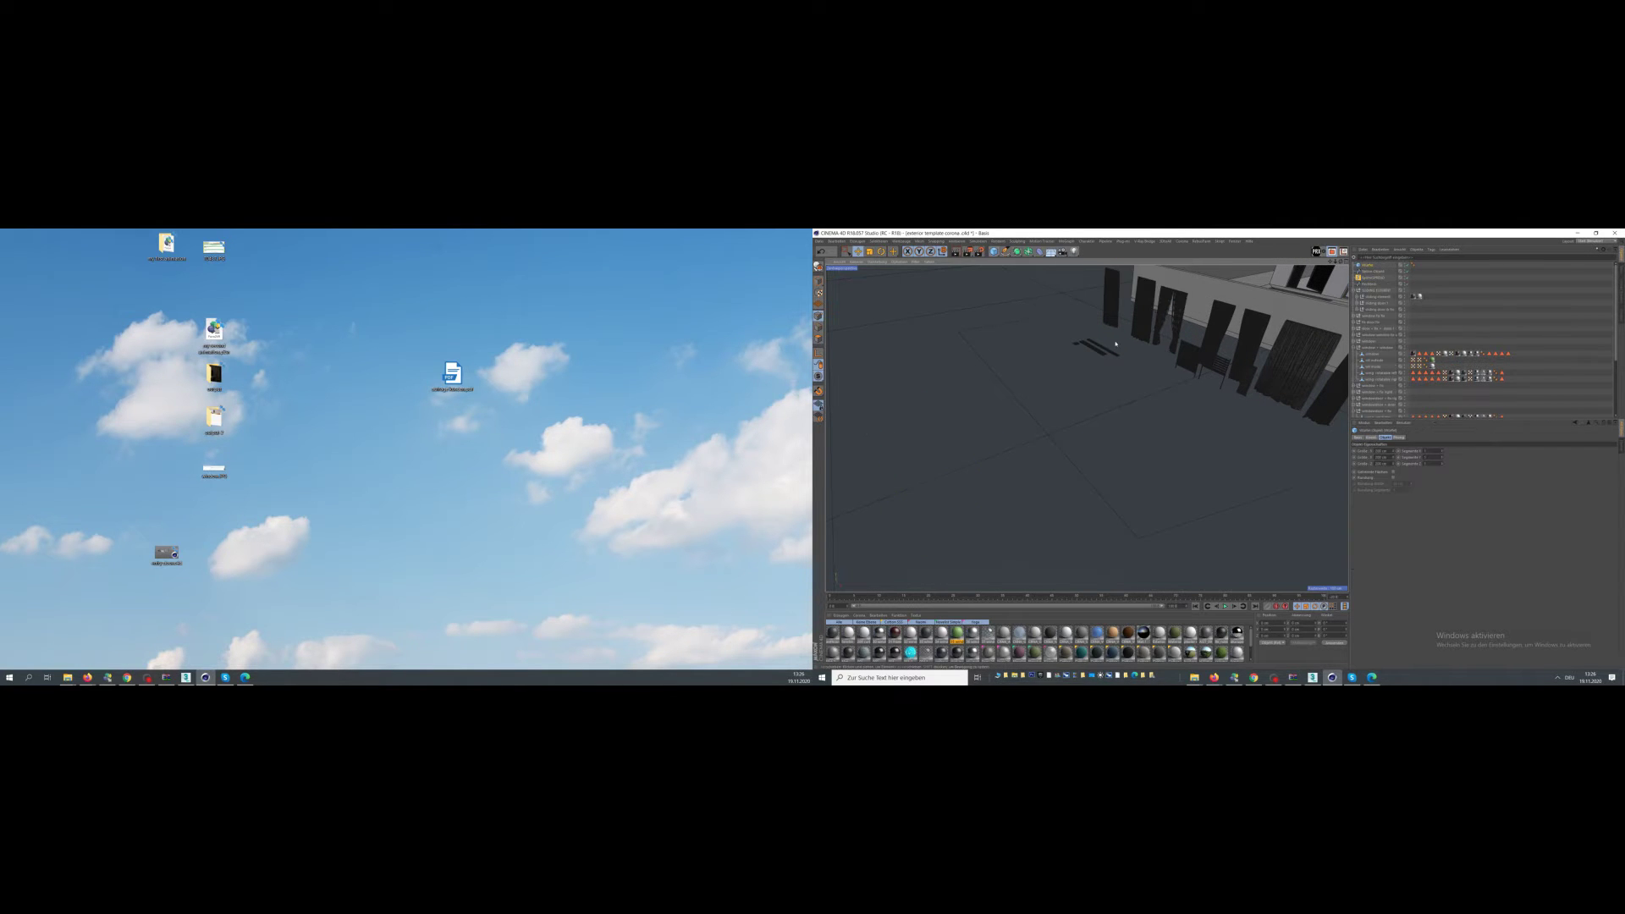
scroll(1164, 362, "down", 5)
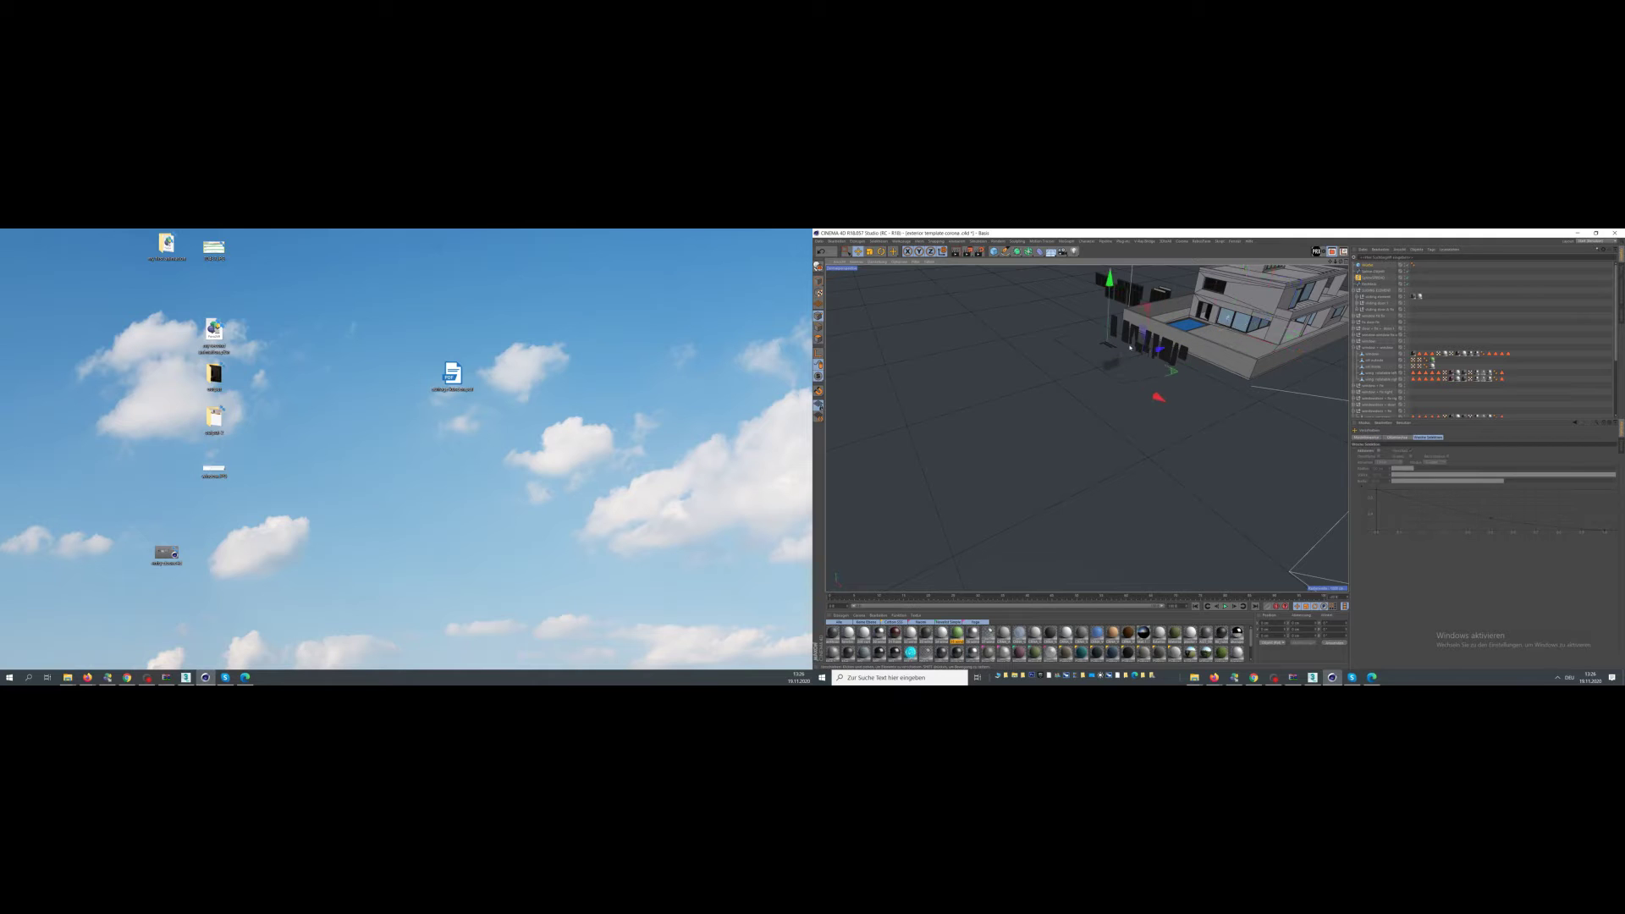
scroll(1164, 362, "up", 4)
left_click_drag(1078, 280, 986, 348, "alt")
left_click(818, 281)
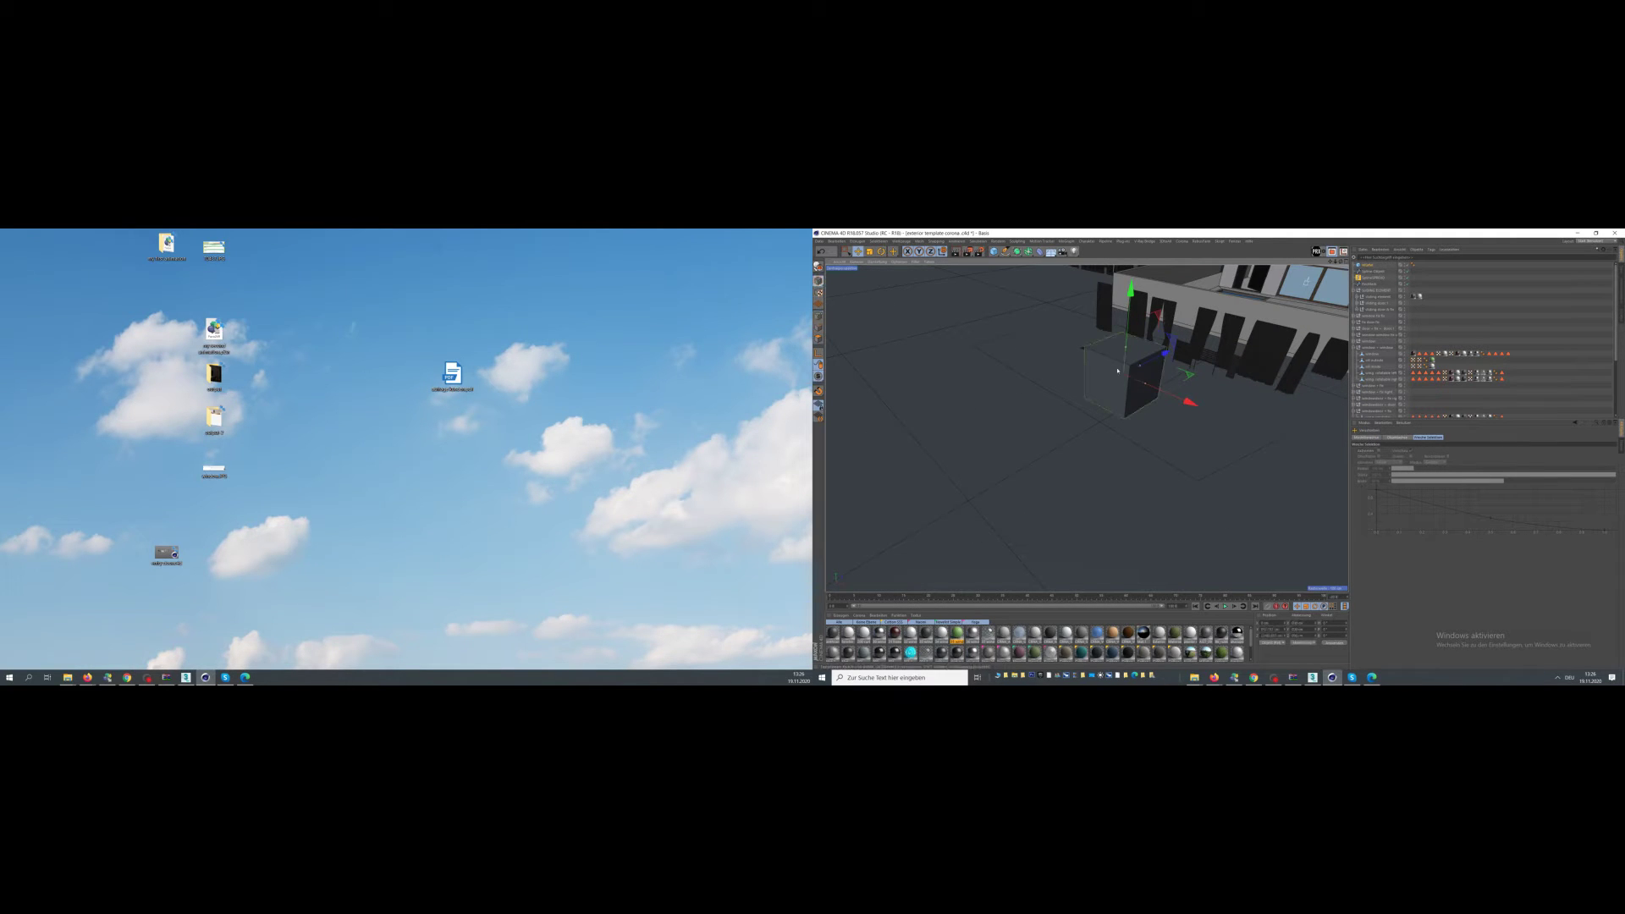
key("c")
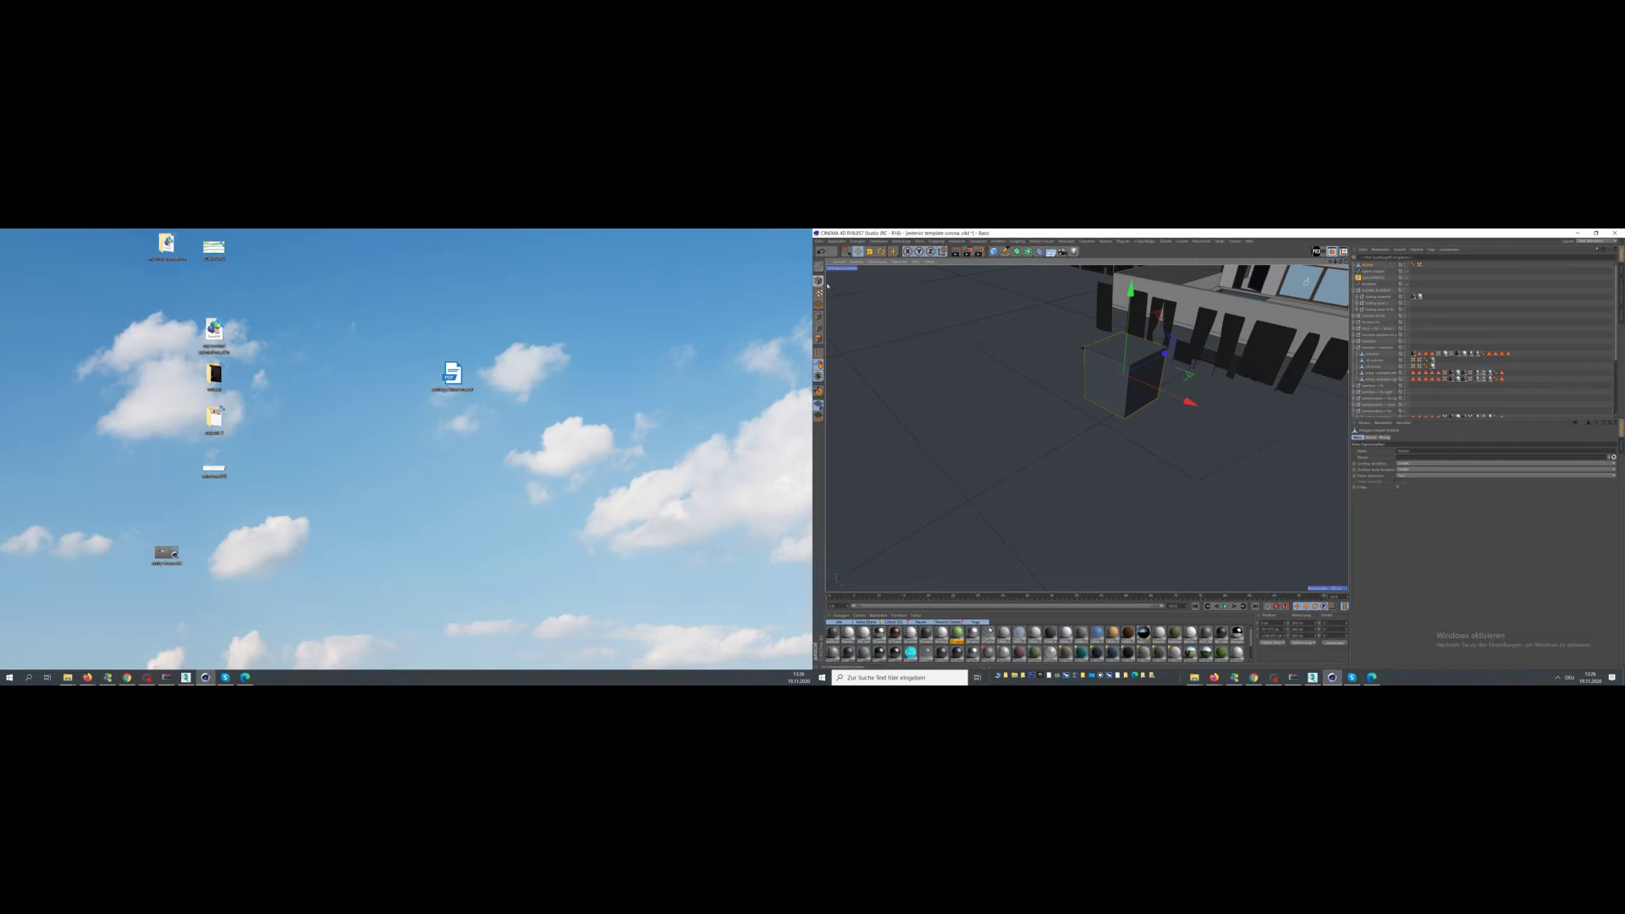
- Scale the cube down along one axis into a thin upright panel
left_click(869, 252)
left_click_drag(1190, 402, 1115, 385)
left_click_drag(1308, 630, 1285, 628)
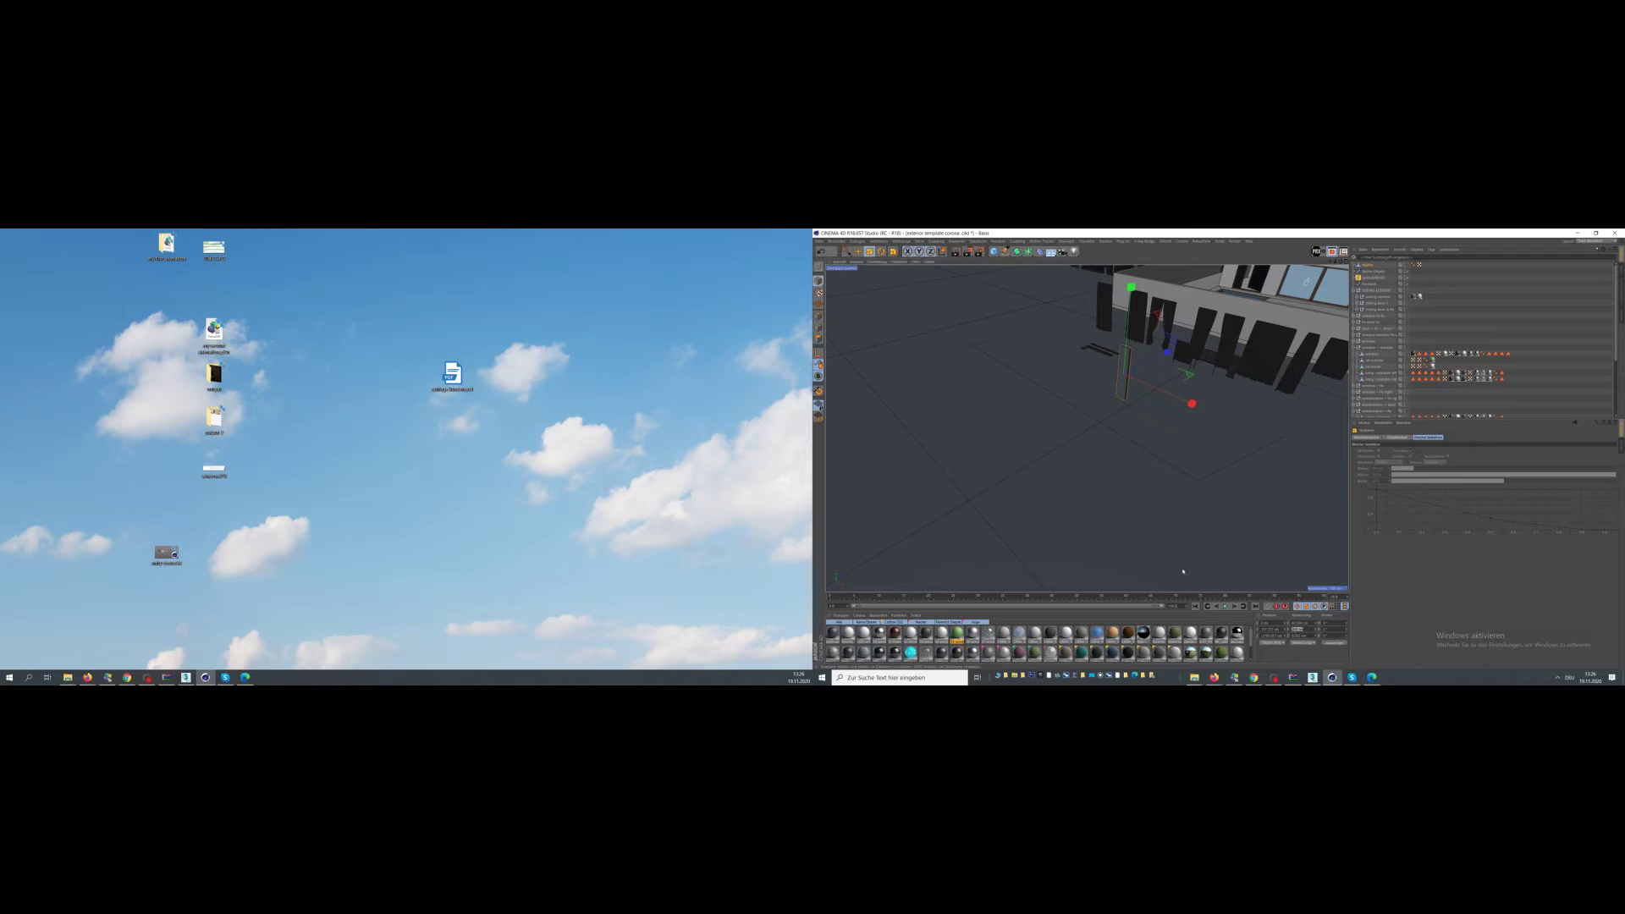
- Make the panel a child of the generator and set the number of copies along the spline to 30
left_click_drag(1369, 266, 1373, 277)
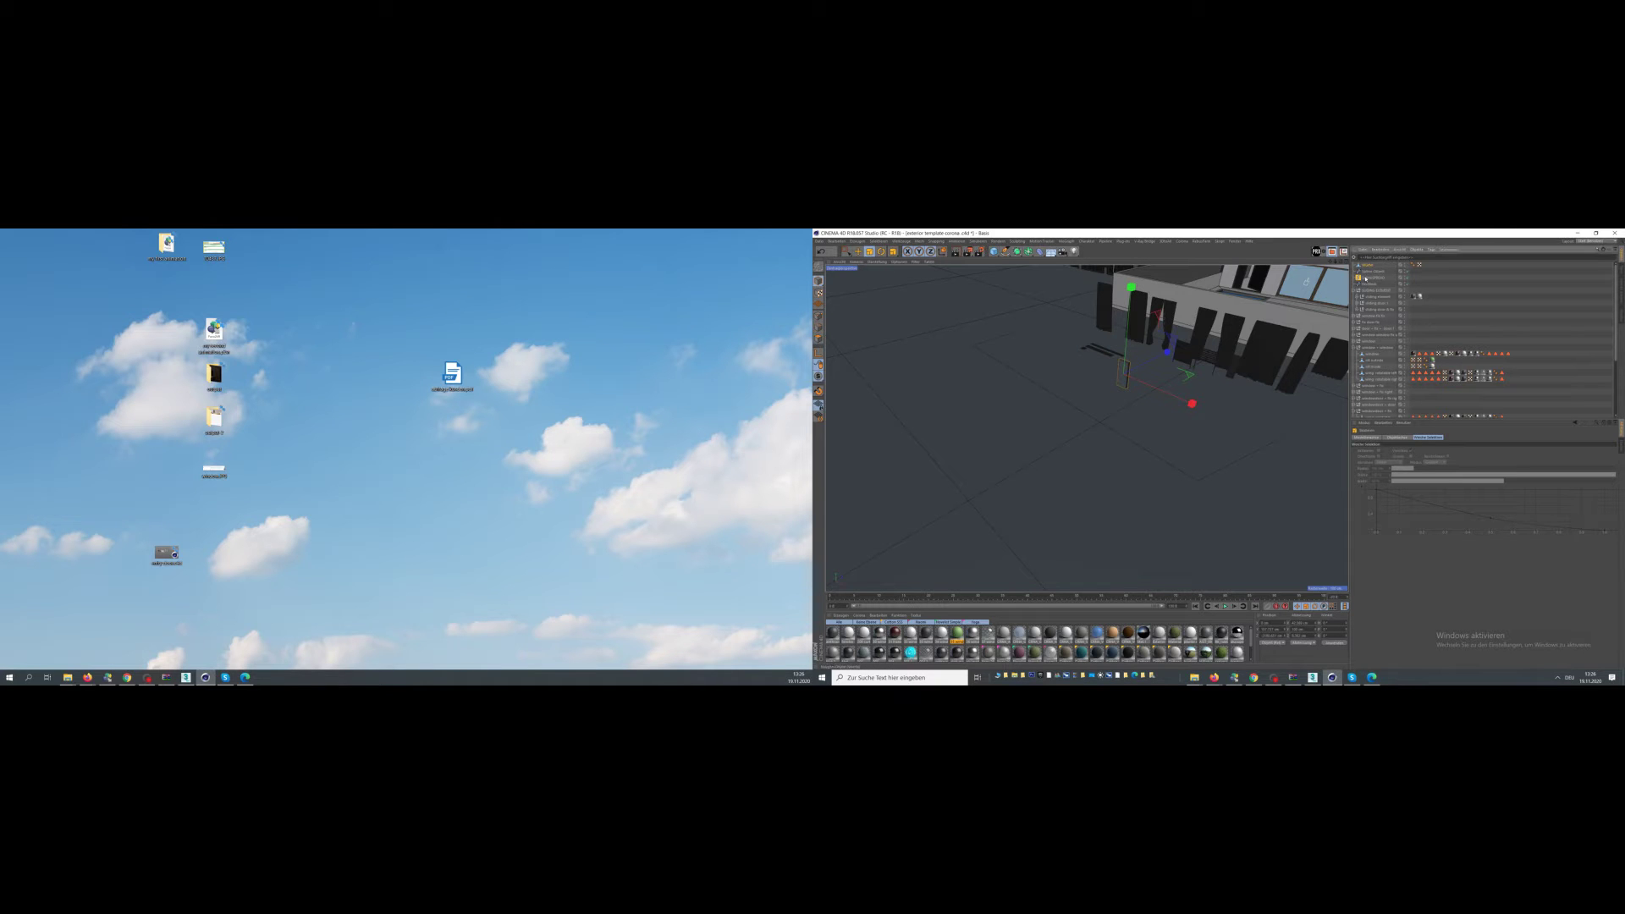
left_click(1372, 266)
left_click(1374, 271)
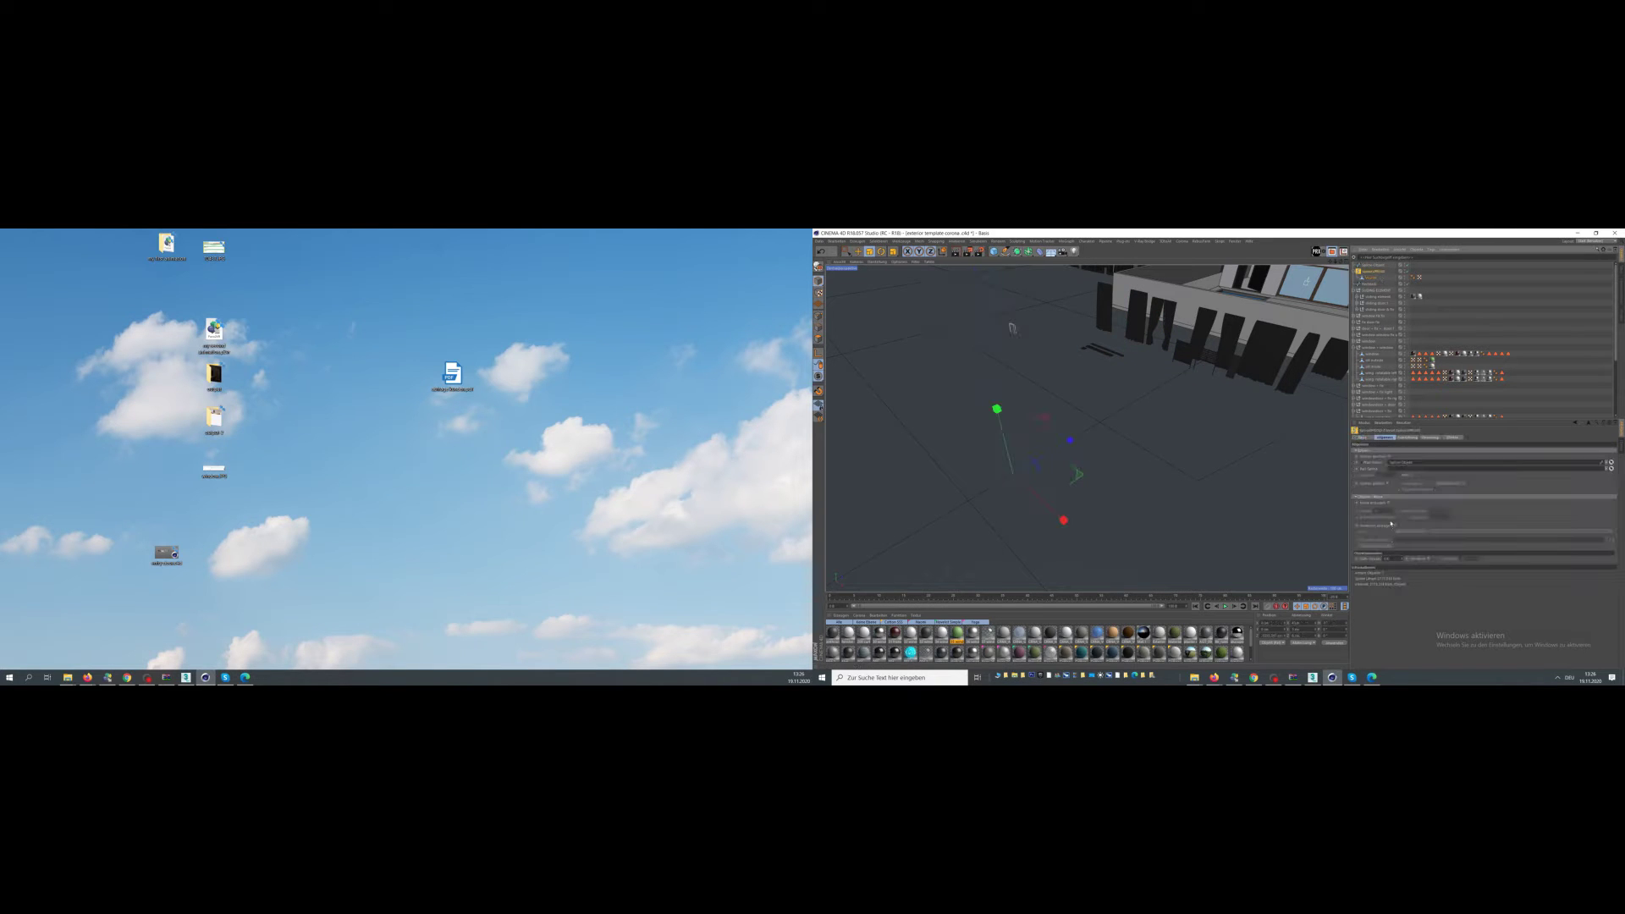
left_click(1389, 505)
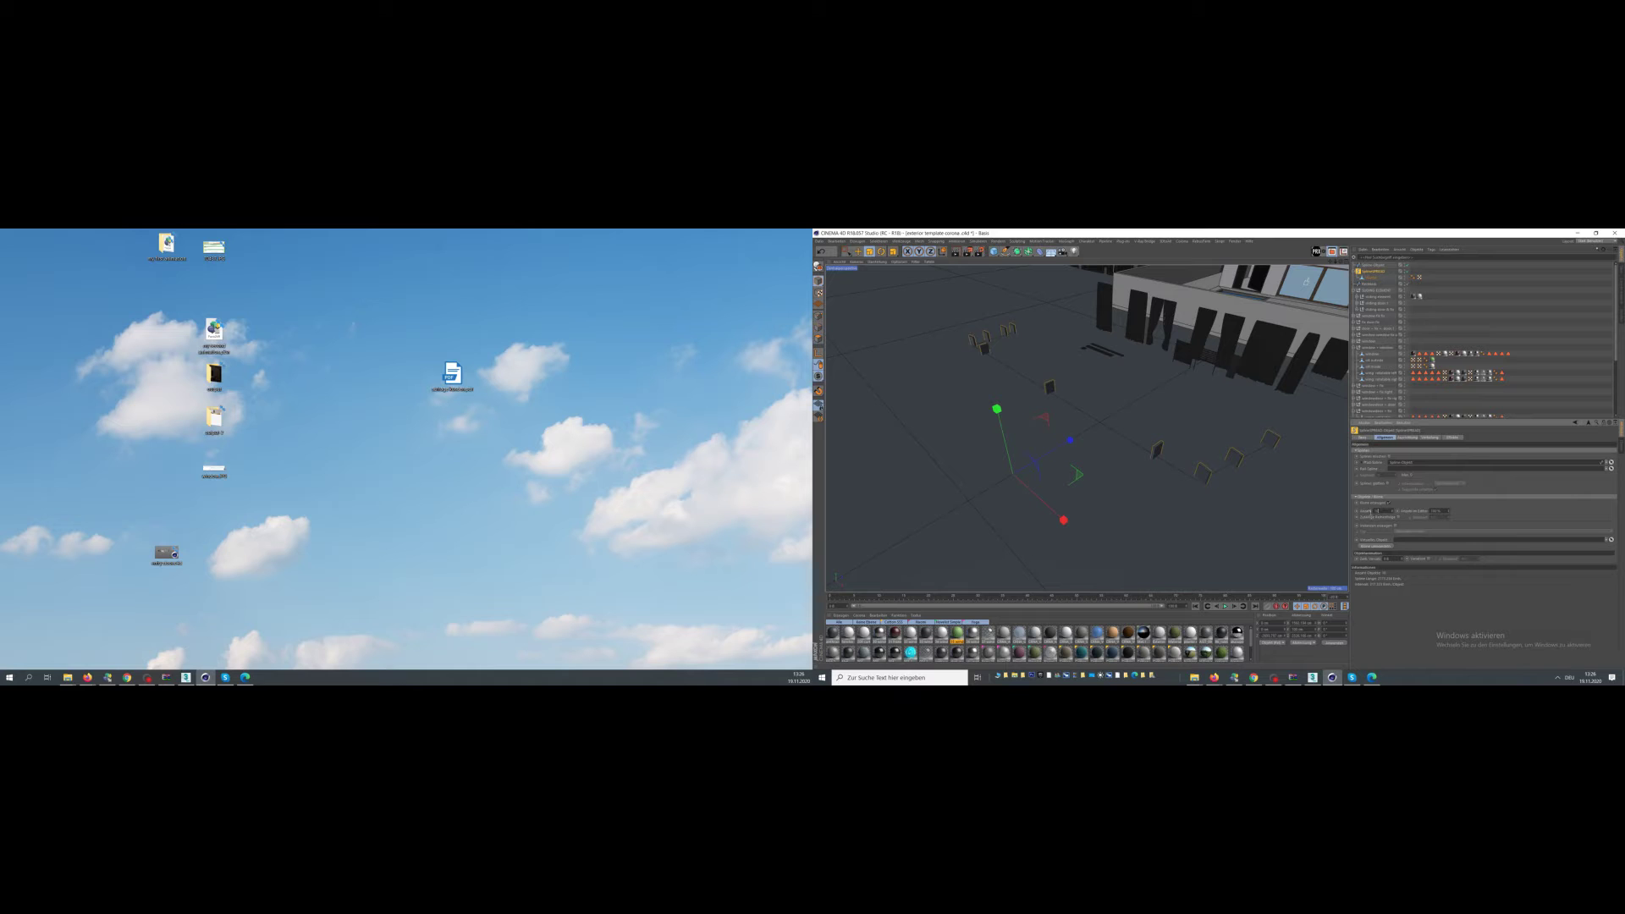
type("30")
key("Return")
- Toggle a placement option on the generator and view the row of panels facing the house
left_click(1430, 438)
left_click(1407, 489)
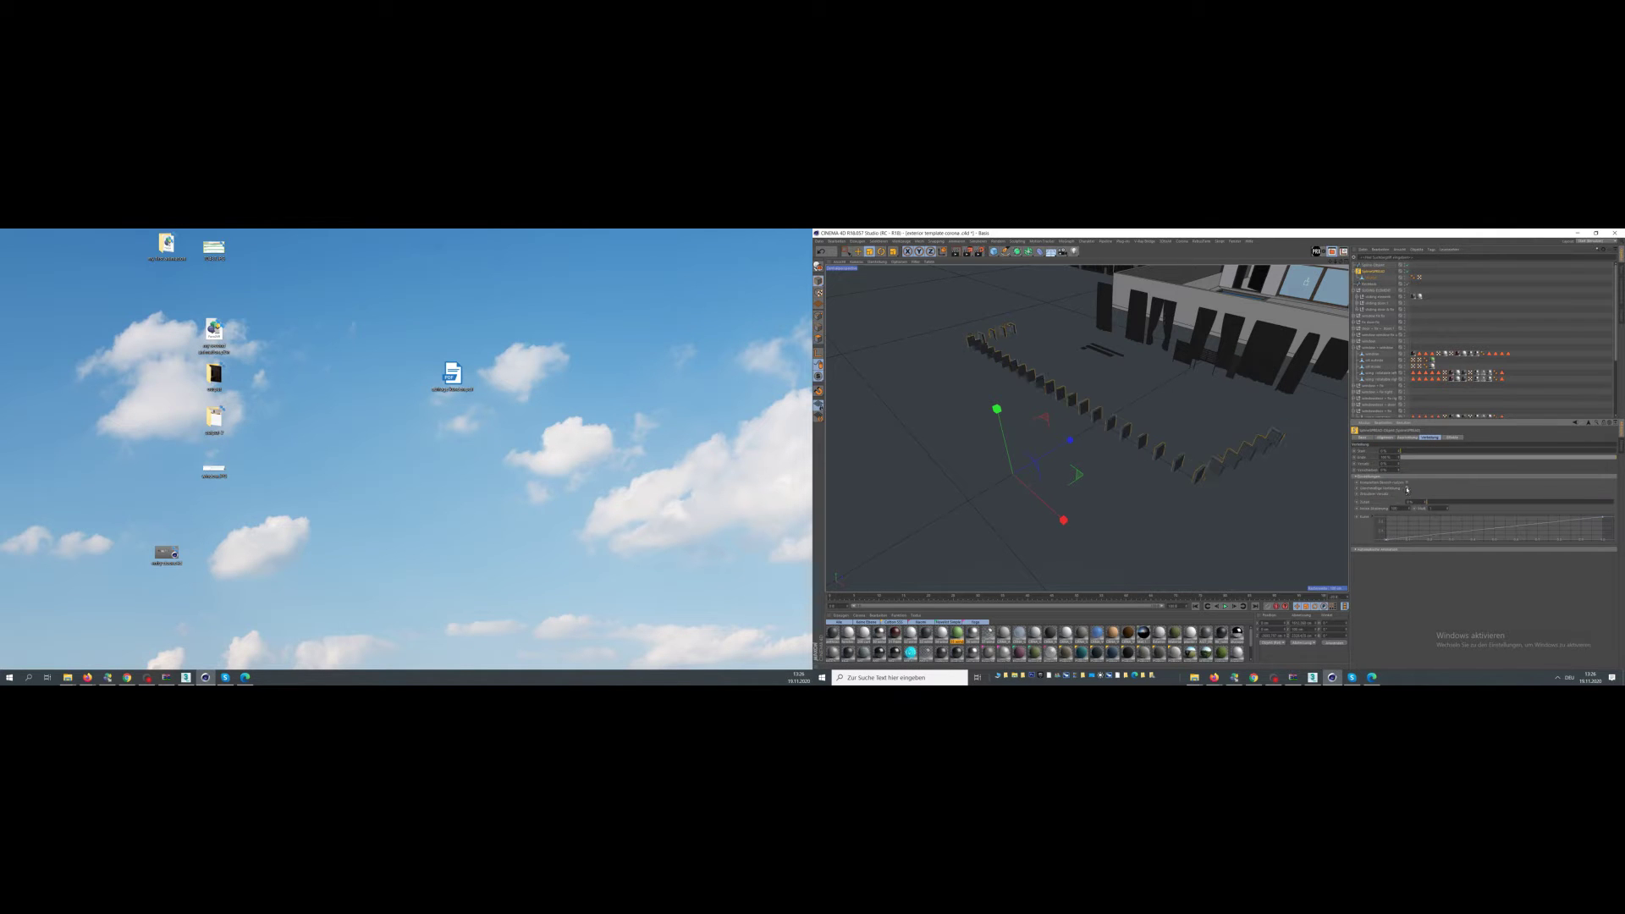
left_click_drag(1219, 460, 1013, 428, "alt")
scroll(1013, 429, "down", 5)
scroll(1143, 409, "up", 2)
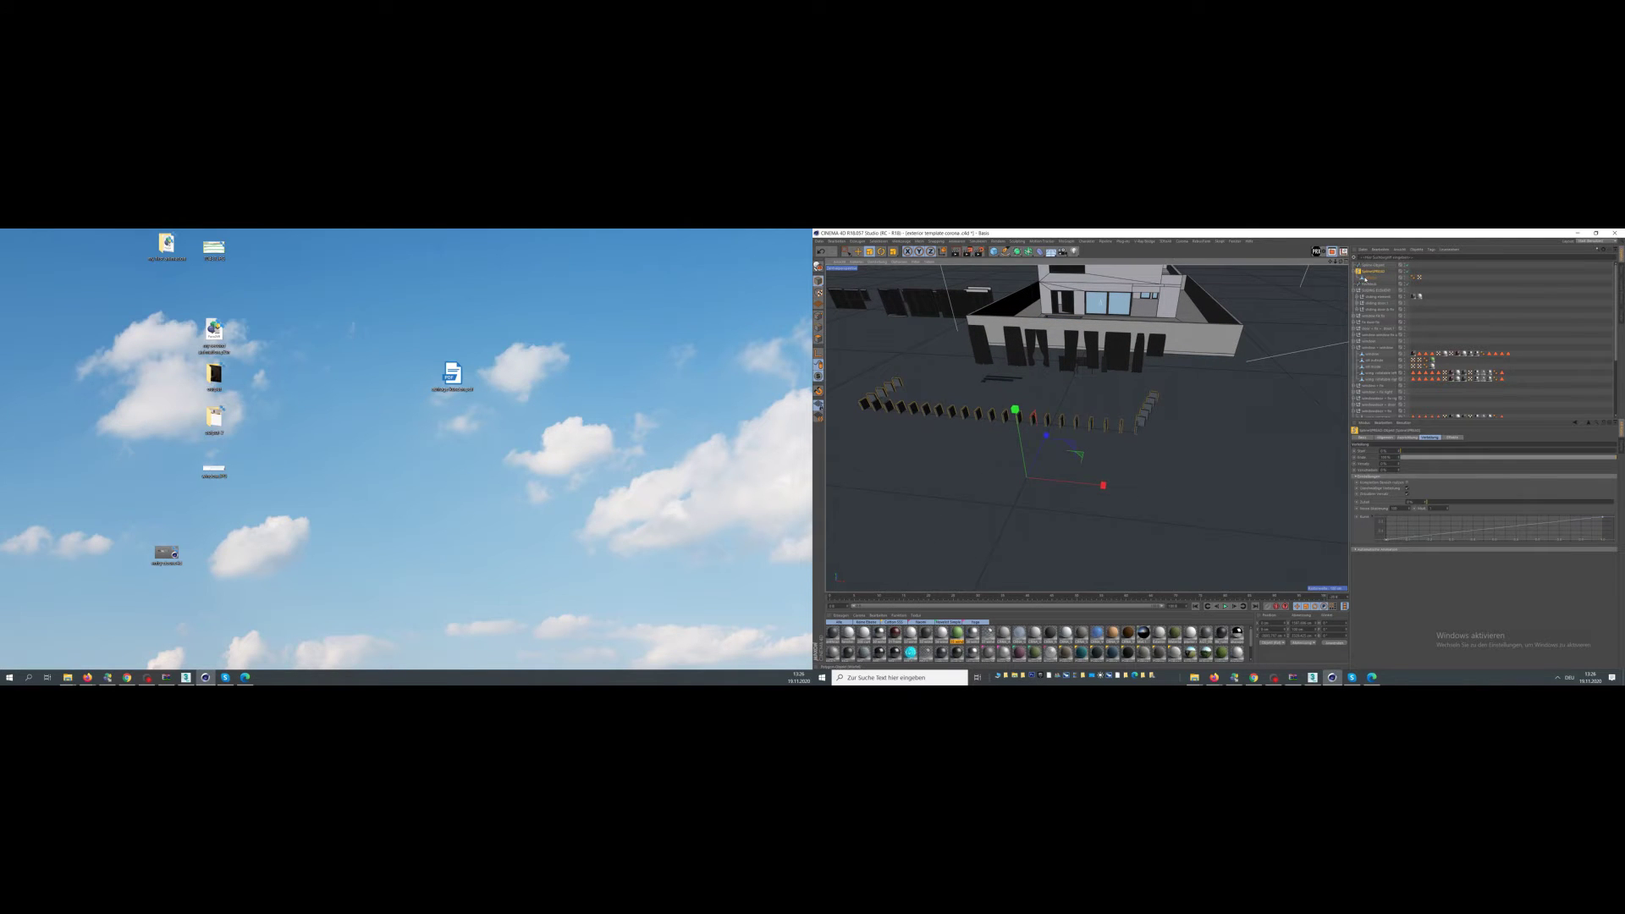
- Rotate and move the panel's axis so the copies turn their broad sides along the spline
left_click(1369, 276)
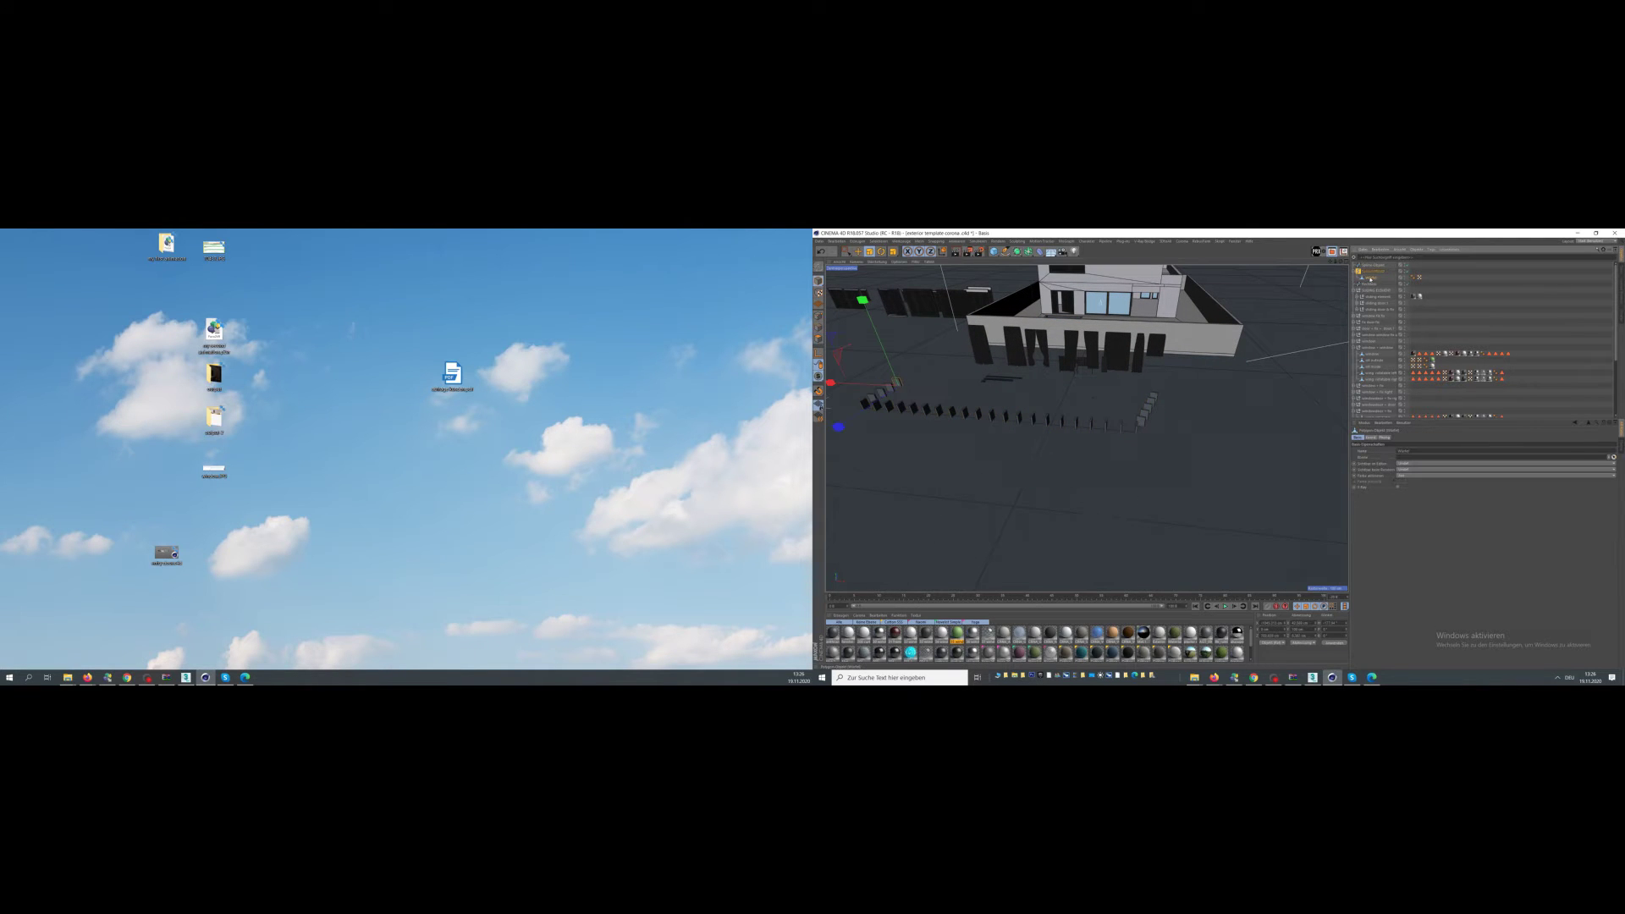
left_click(816, 356)
middle_click_drag(880, 381, 978, 403, "alt")
key("r")
left_click_drag(992, 430, 1079, 405)
key("e")
middle_click_drag(997, 364, 1046, 408, "alt")
scroll(1047, 409, "up", 4)
left_click_drag(1047, 409, 1040, 415)
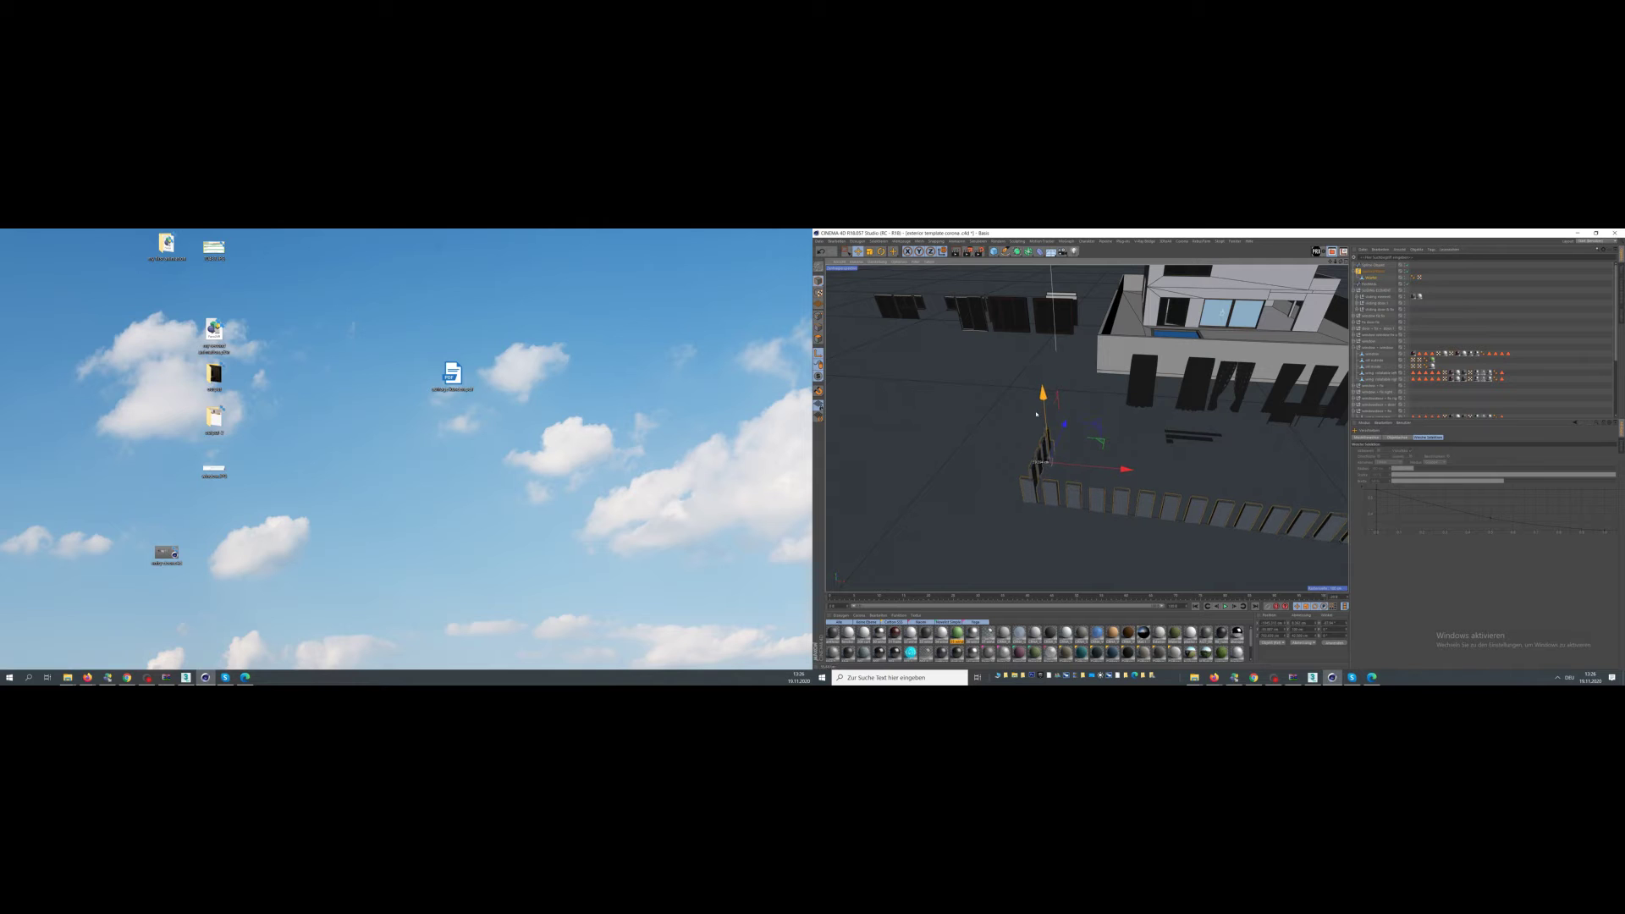
- Add size variation to the generator's panels by raising the scale strength
left_click_drag(1122, 470, 1496, 306, "alt")
left_click(1372, 272)
left_click_drag(1138, 415, 1362, 303, "alt")
left_click_drag(1069, 448, 1388, 419, "alt")
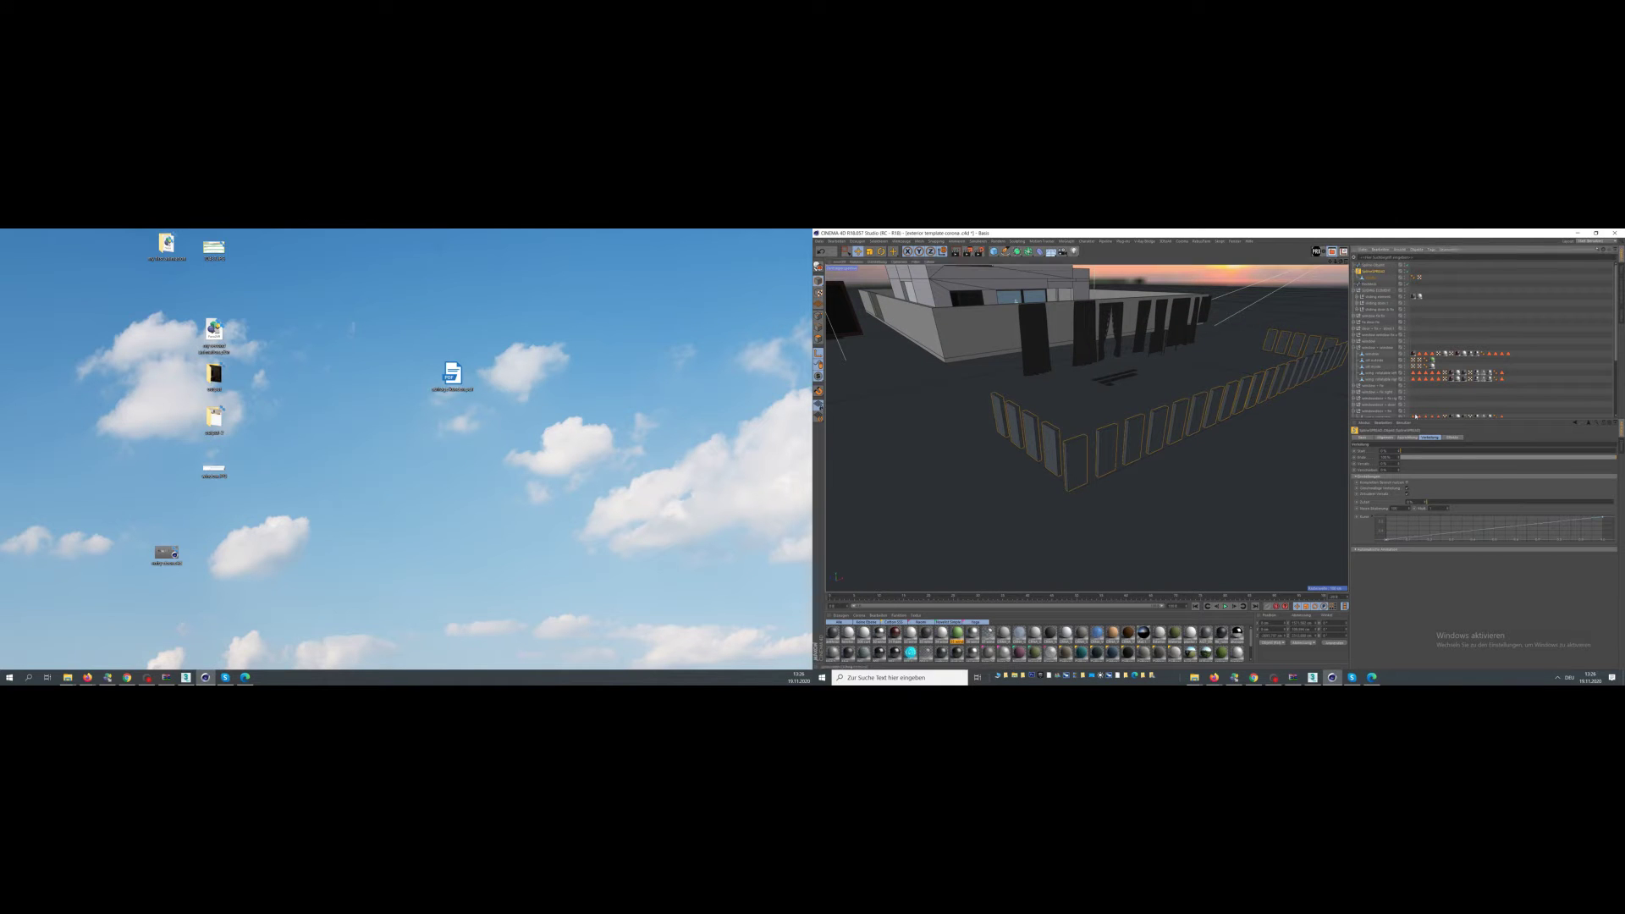
left_click(1450, 437)
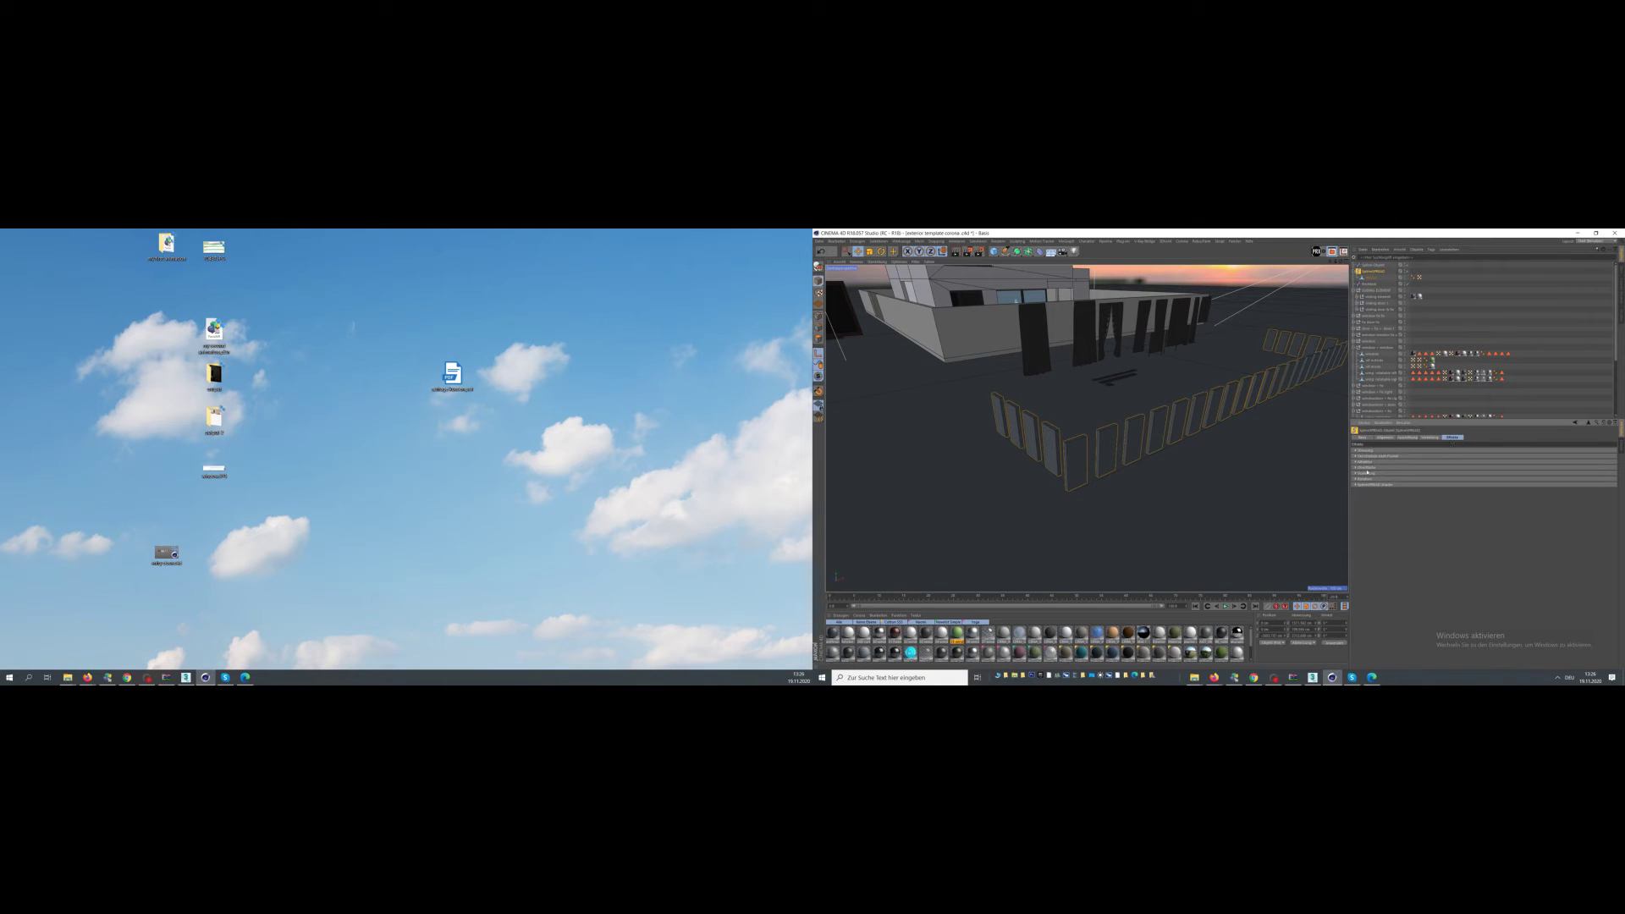
left_click(1364, 474)
left_click(1487, 481)
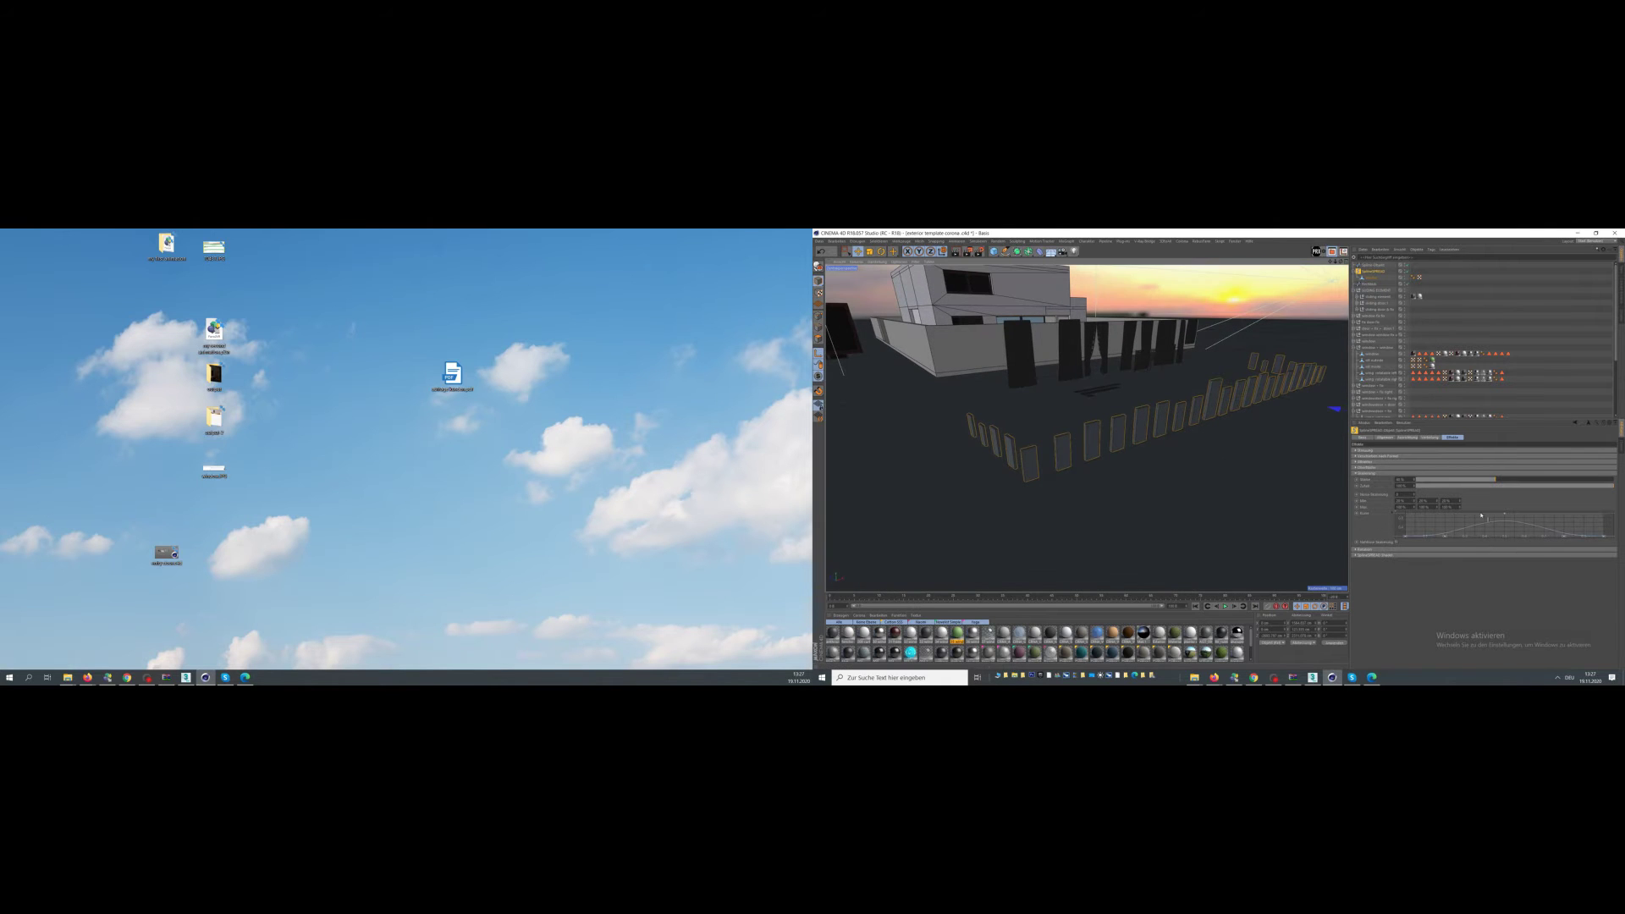
- Apply a rotation variation to the generator's panels so they tilt along the spline
left_click(1368, 551)
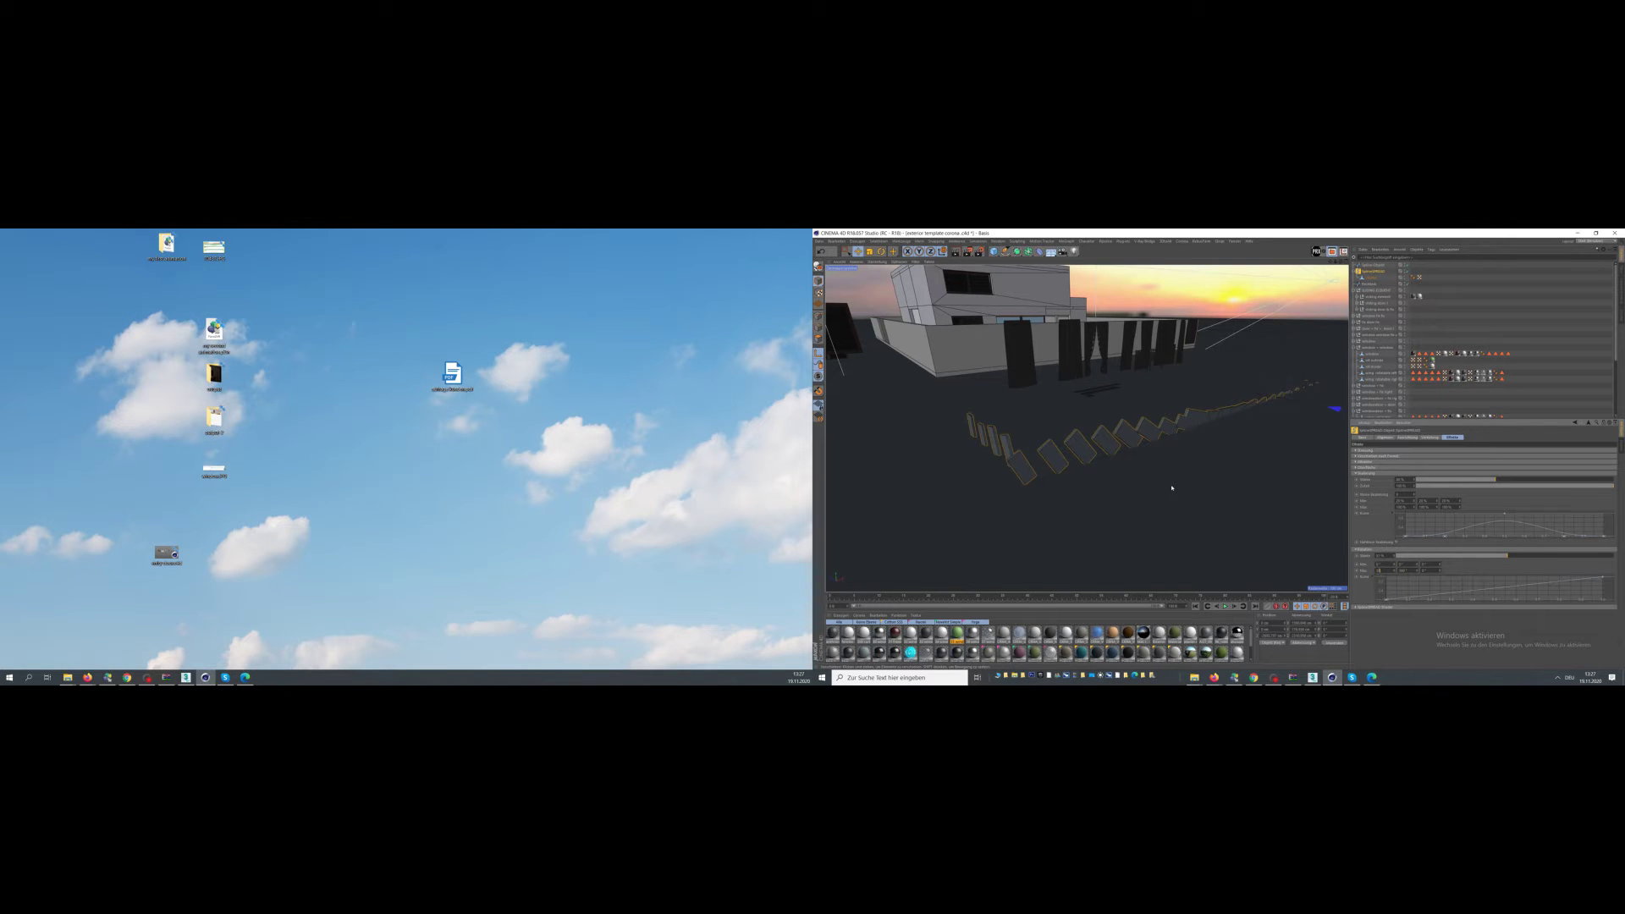
key("Return")
left_click(1499, 346)
left_click_drag(1227, 339, 1132, 321, "alt")
- Select a point of the path spline and move it to reshape the row of panels
left_click(1373, 271)
scroll(1088, 423, "down", 5)
left_click(818, 317)
key("space")
left_click(1237, 445)
key("space")
left_click_drag(1277, 463, 1180, 449)
scroll(1041, 425, "down", 4)
scroll(1180, 449, "down", 2)
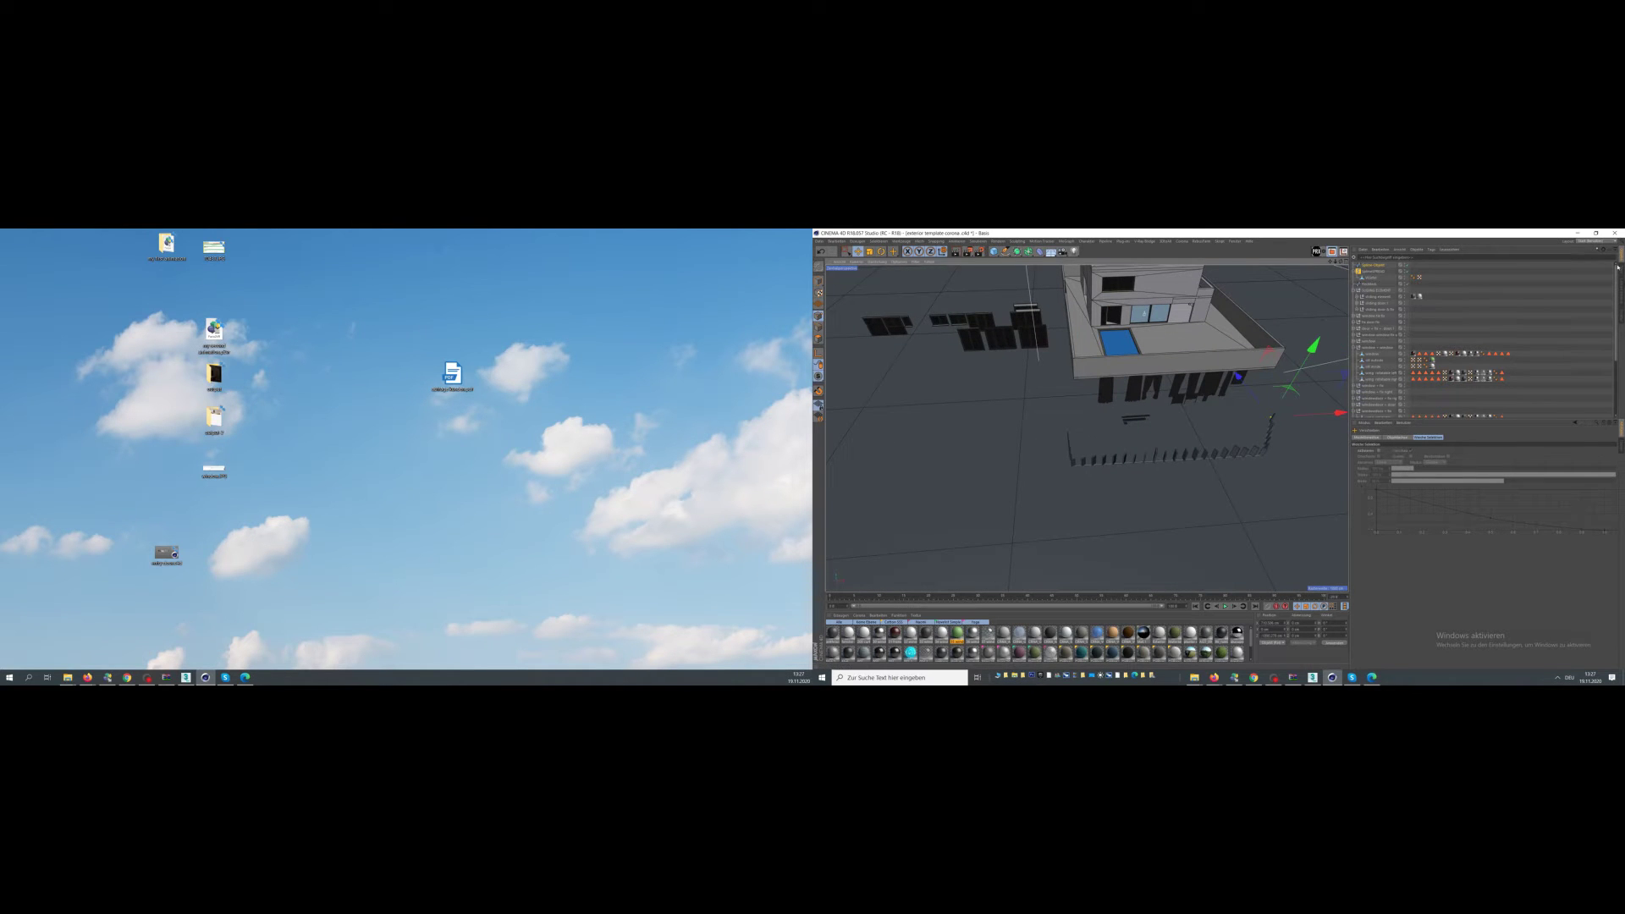
- Delete the generator together with its panel and the path spline
left_click(1373, 272, "shift")
key("Delete")
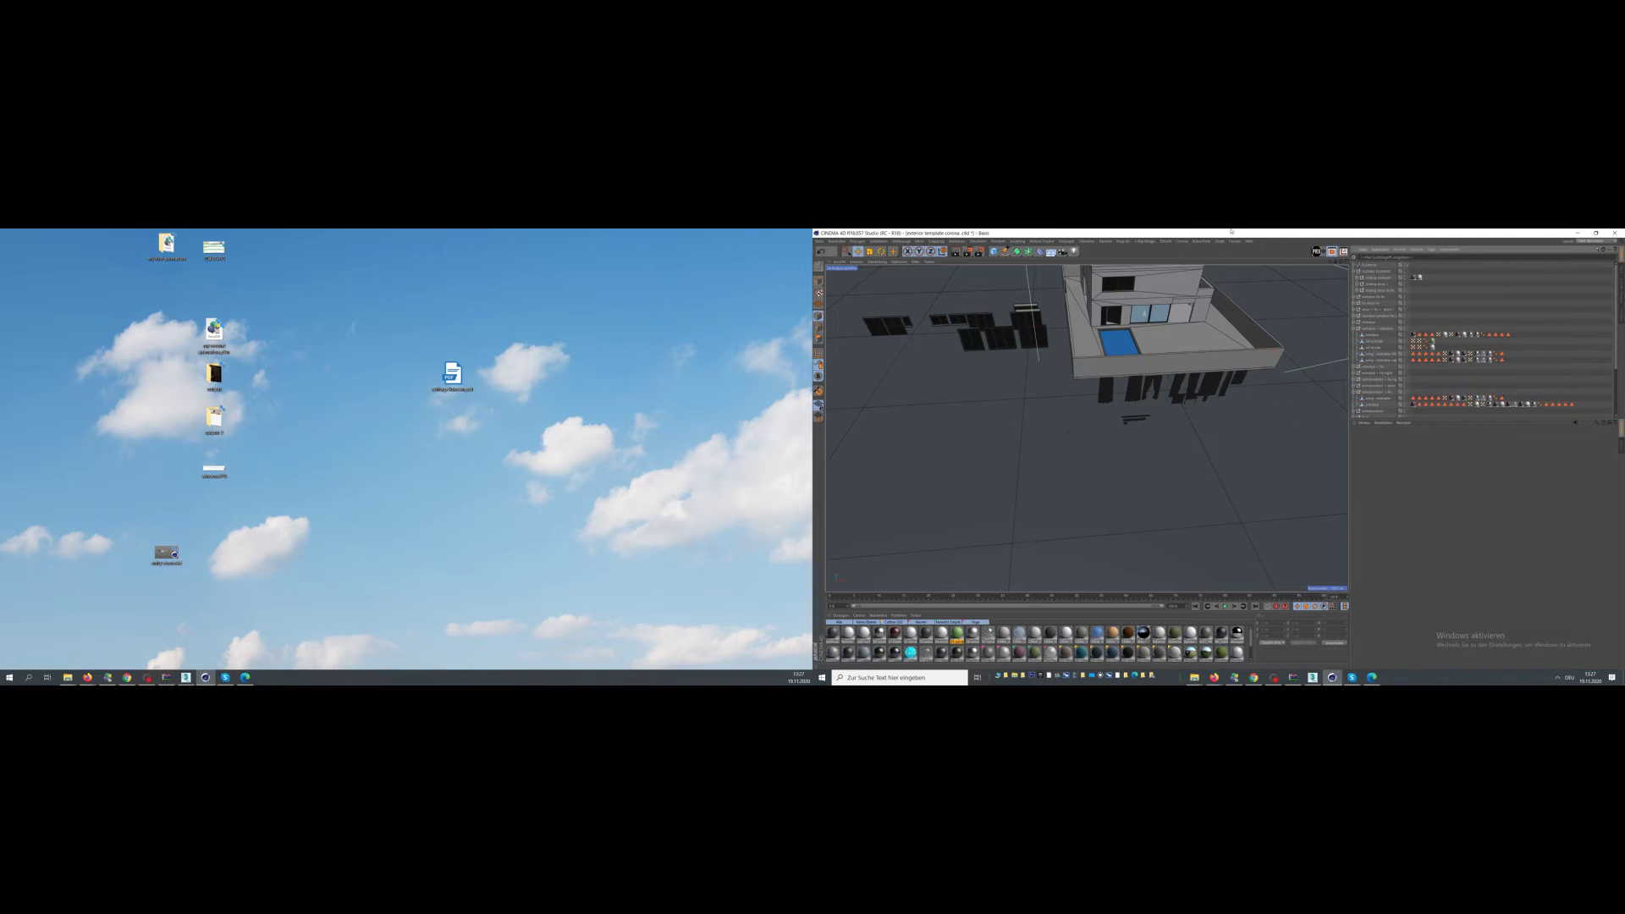
left_click(1126, 242)
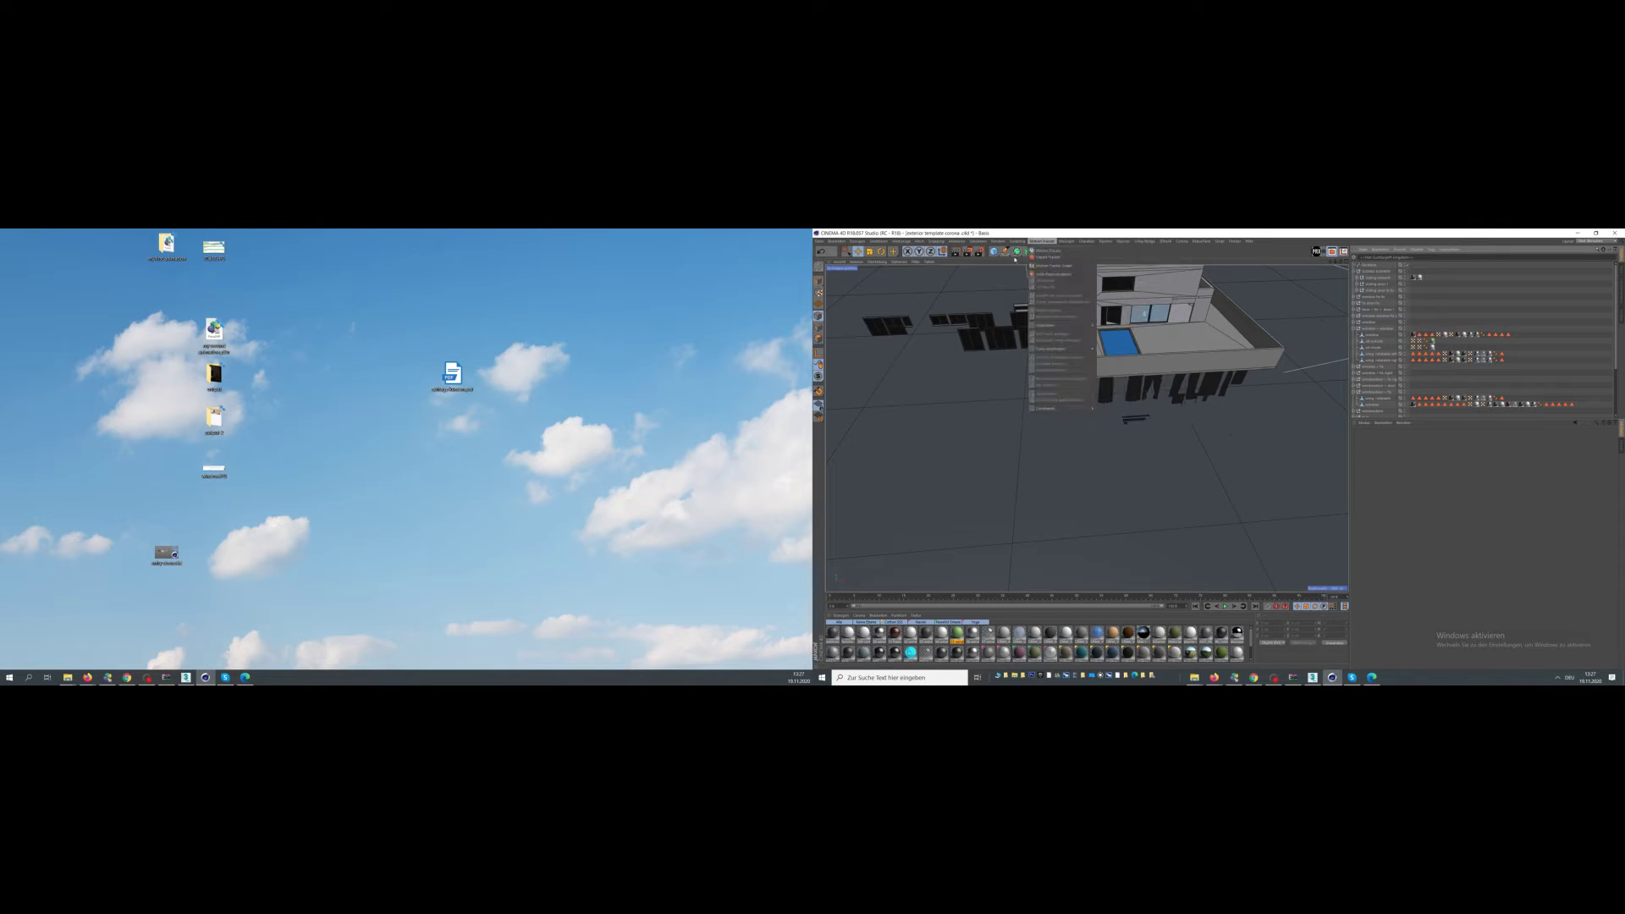
left_click(1045, 240)
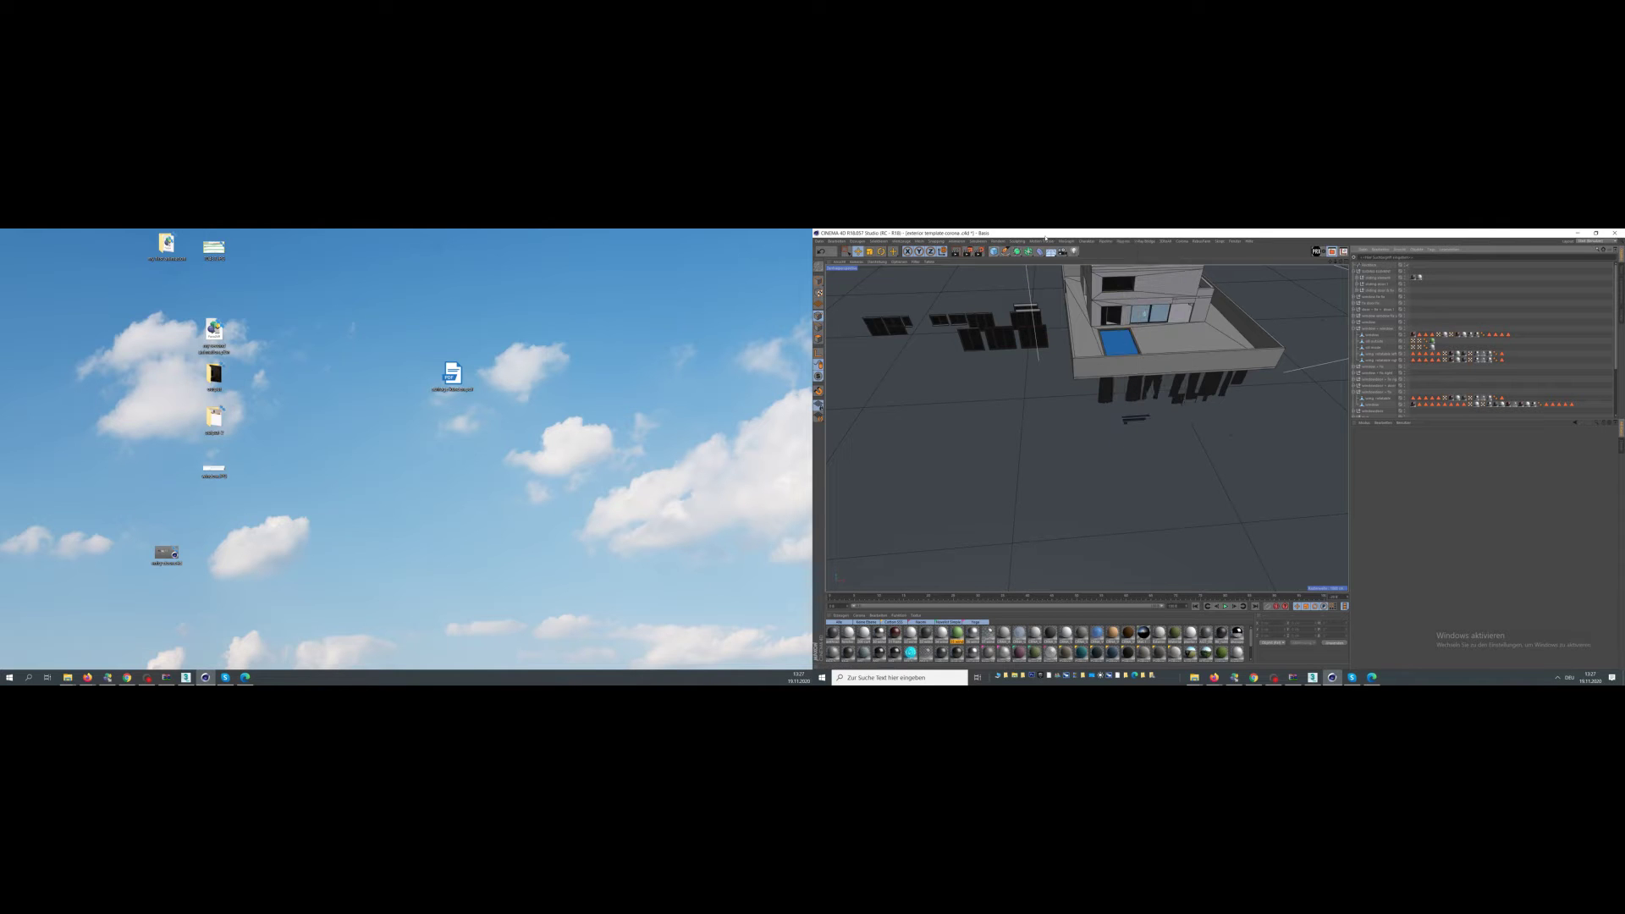
- Add a new cube, place it on the open ground in front of the house, and make it editable
left_click(994, 251)
left_click_drag(1129, 297, 1252, 388)
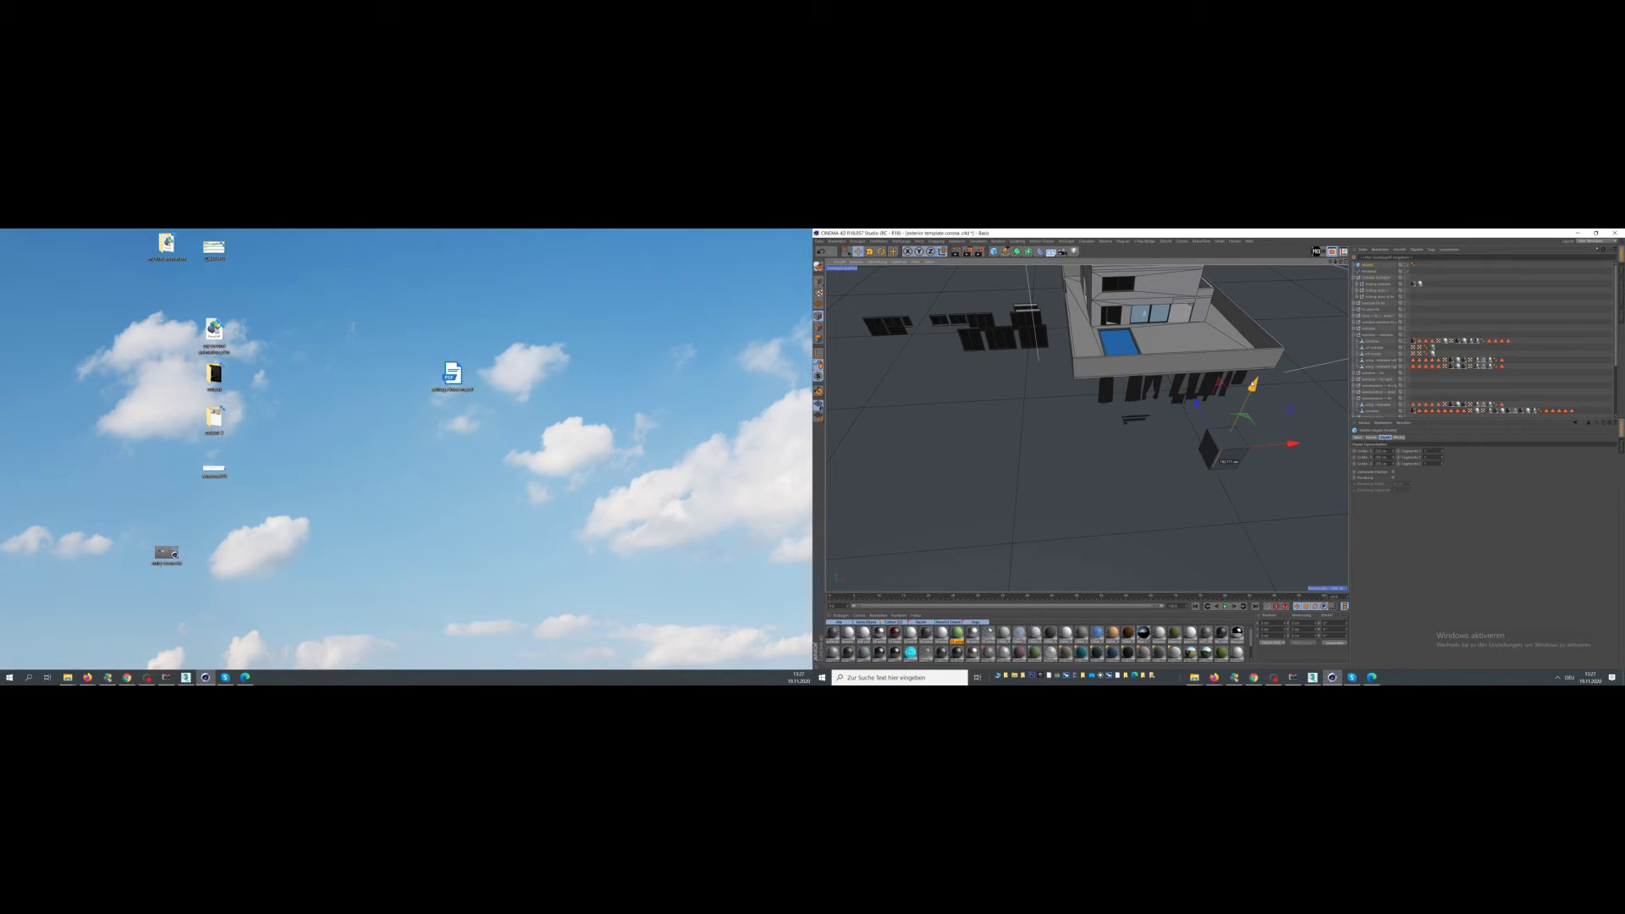
key("c")
- Inset the cube's side face and extrude the smaller face outward into a thin bar
left_click(820, 339)
left_click(1210, 450)
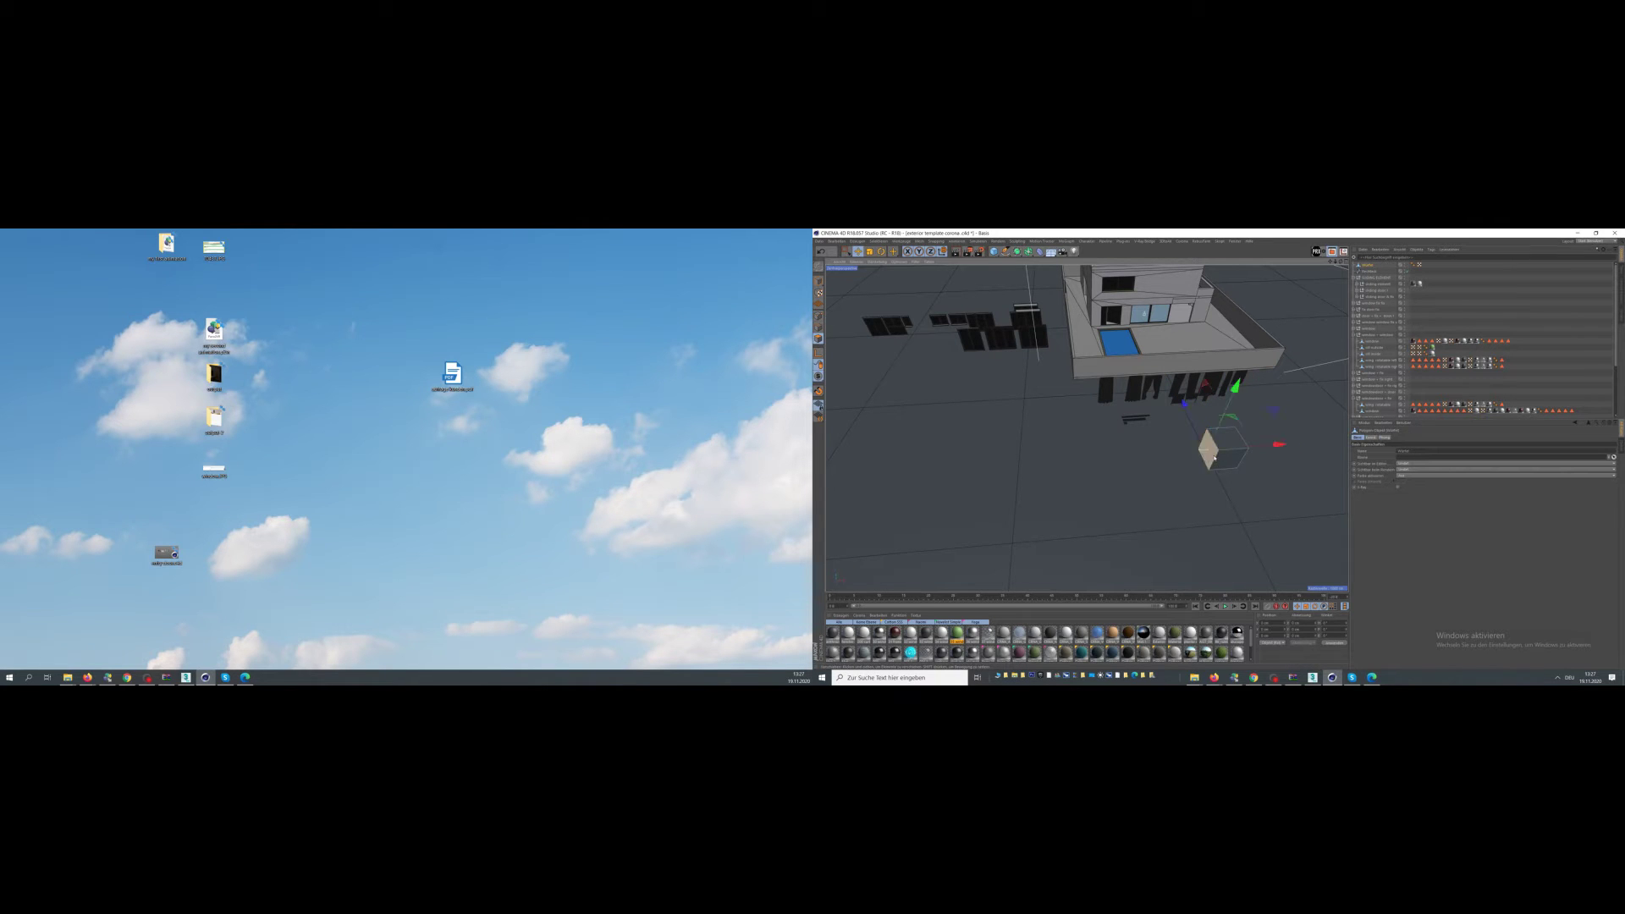
right_click(1259, 506)
left_click(1279, 537)
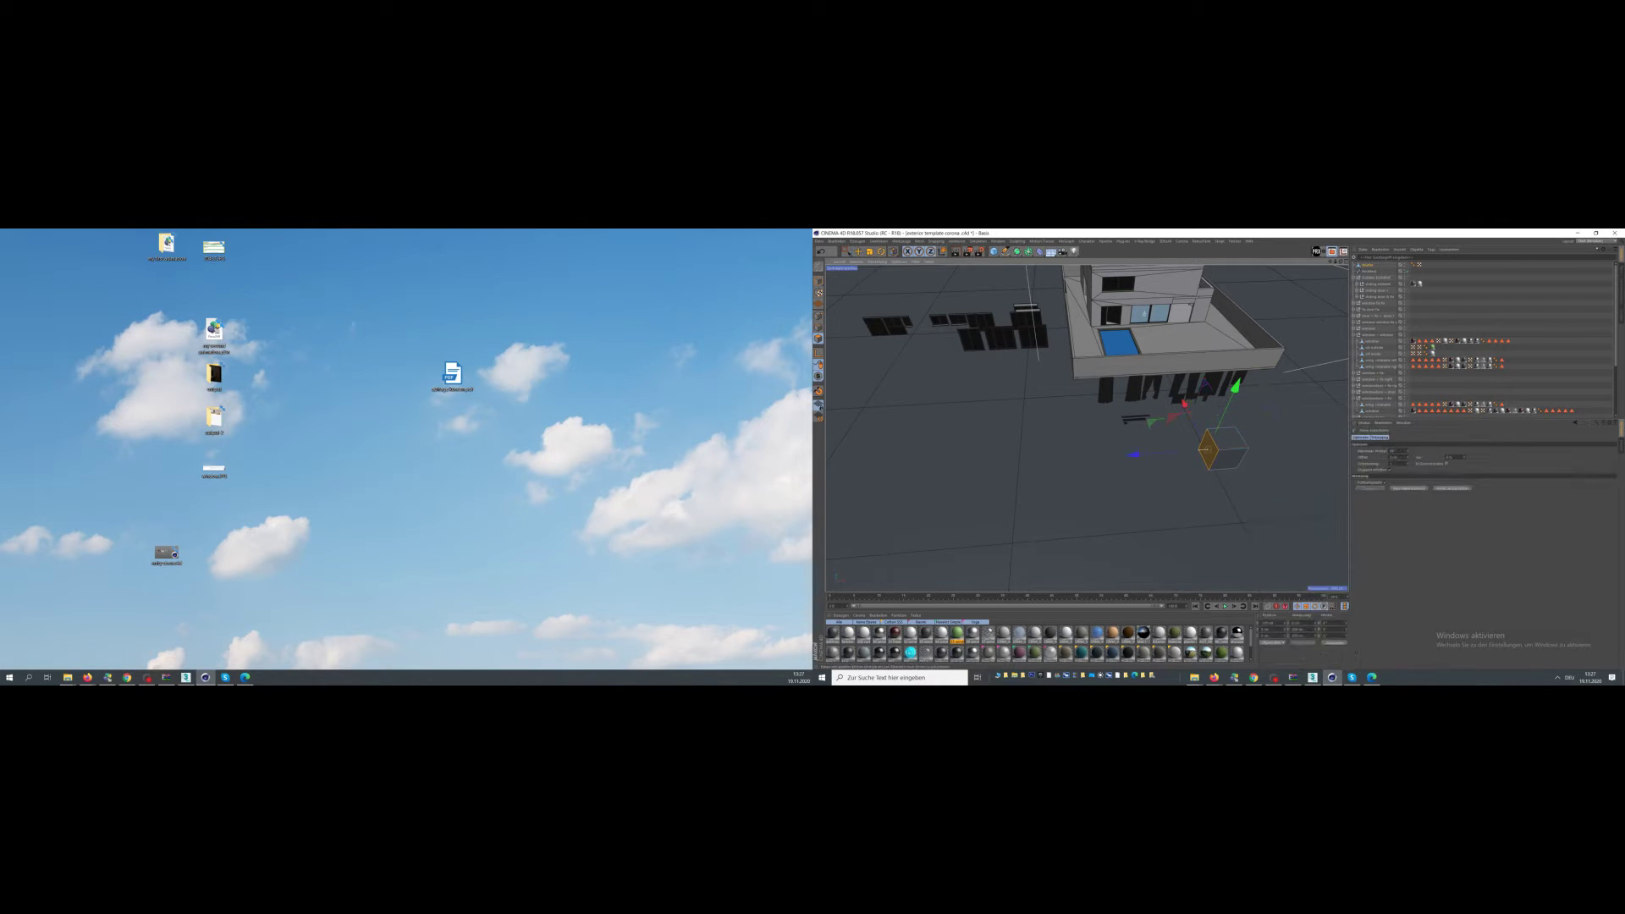
right_click(1275, 494)
left_click(1294, 530)
left_click_drag(1259, 508, 1303, 505)
- Mirror the cube with its extruded bar to the opposite side using the installed mirror plugin
left_click(1447, 295)
left_click(1366, 265)
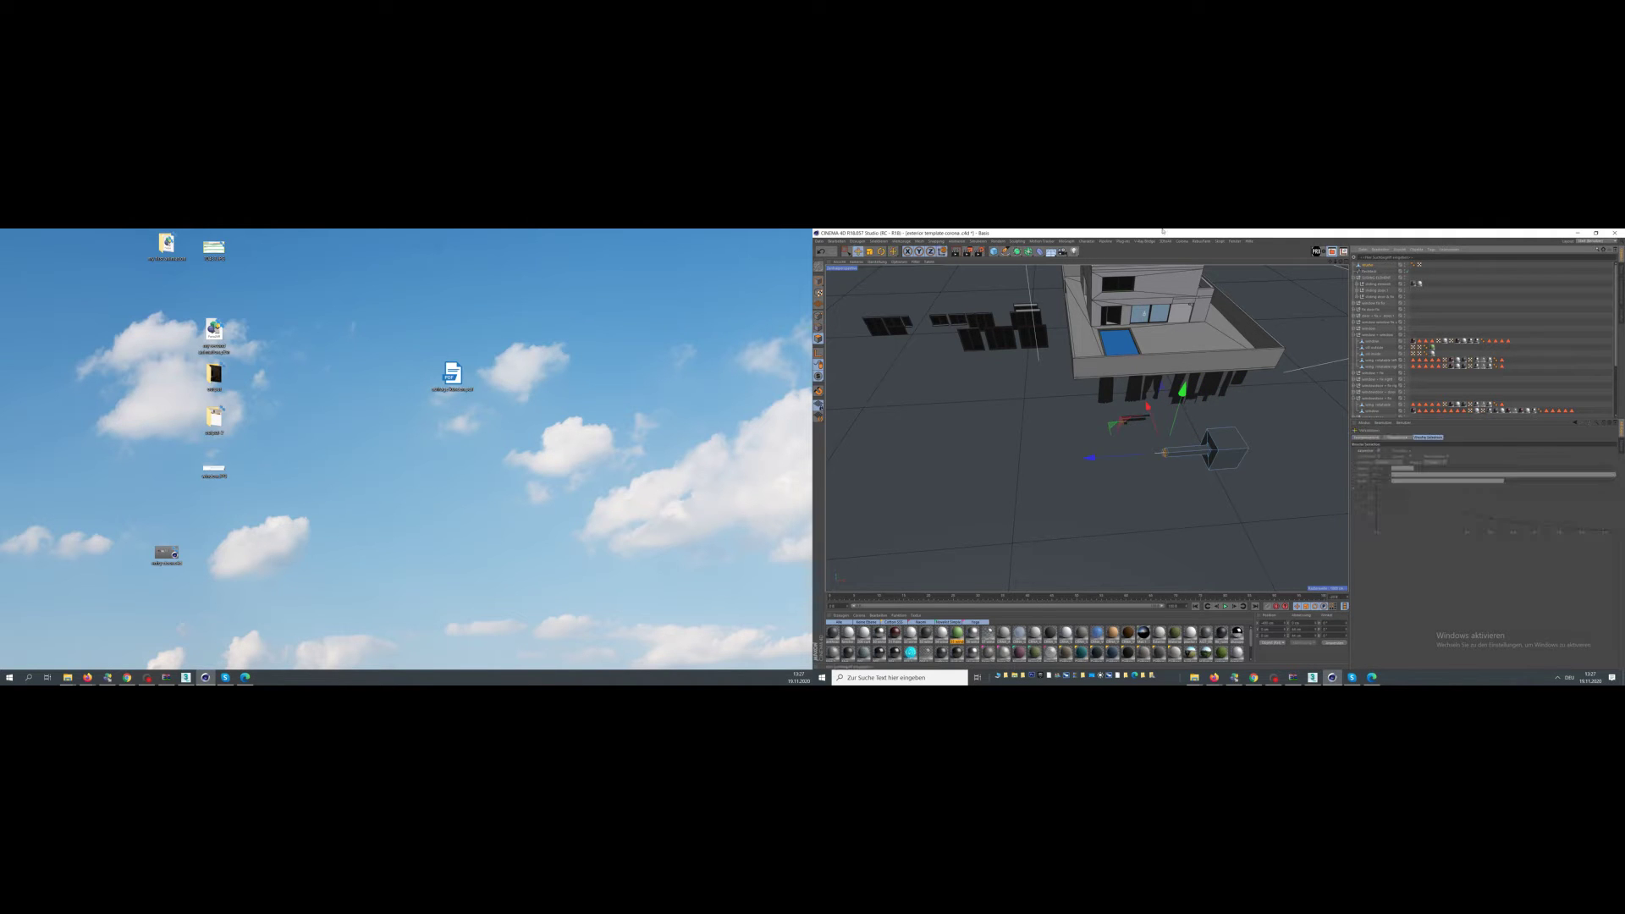
left_click(1123, 241)
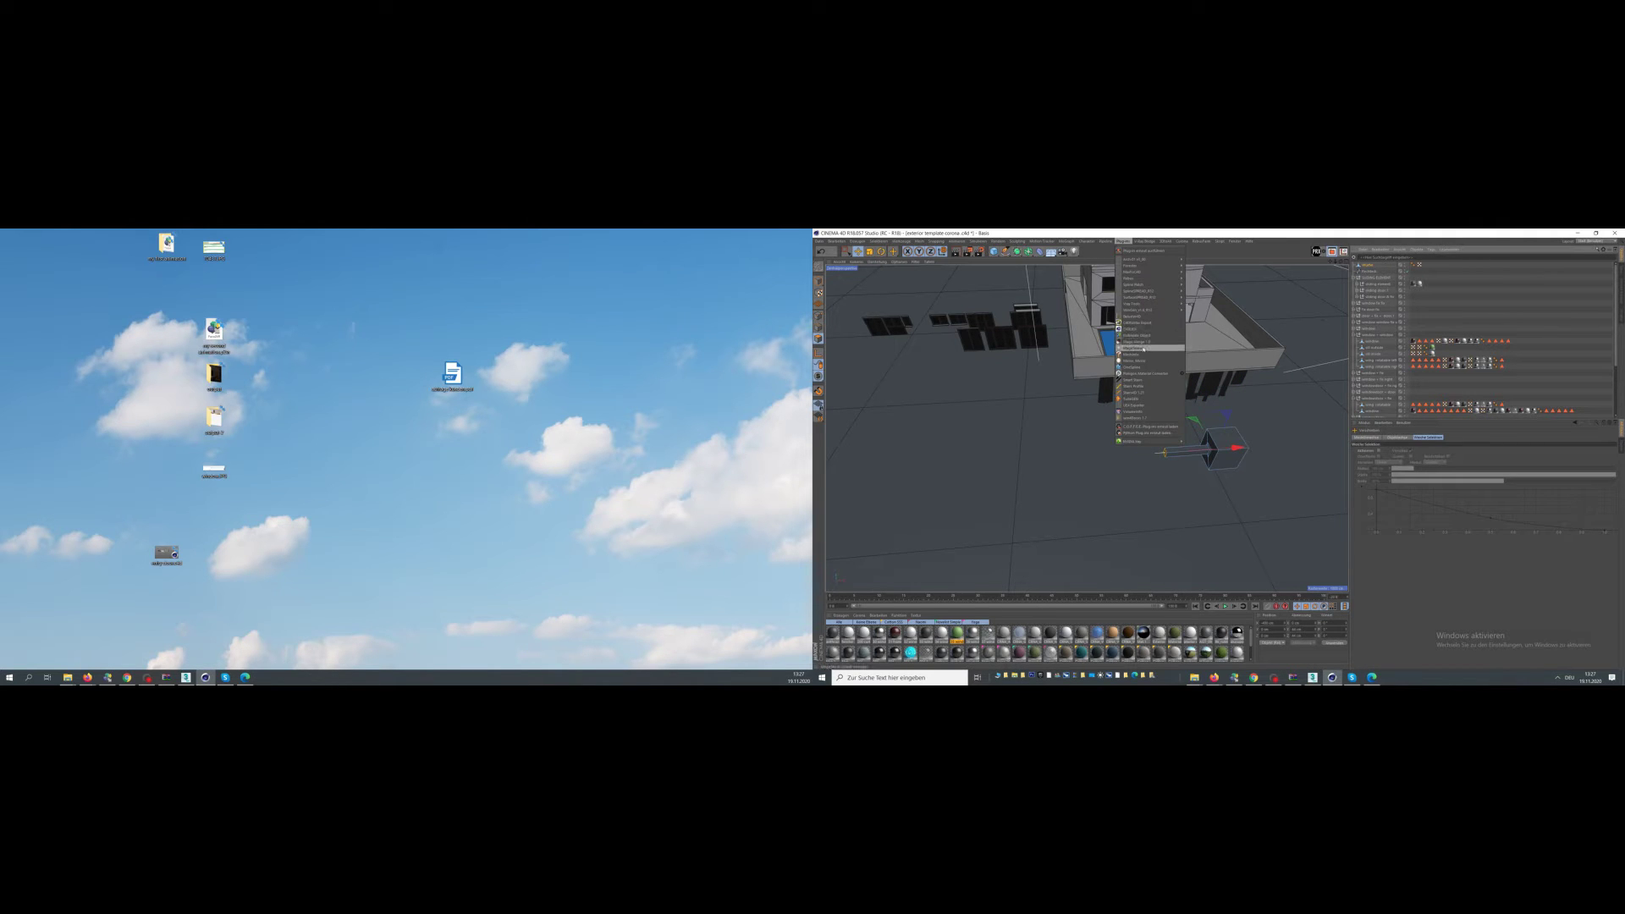
left_click(1134, 360)
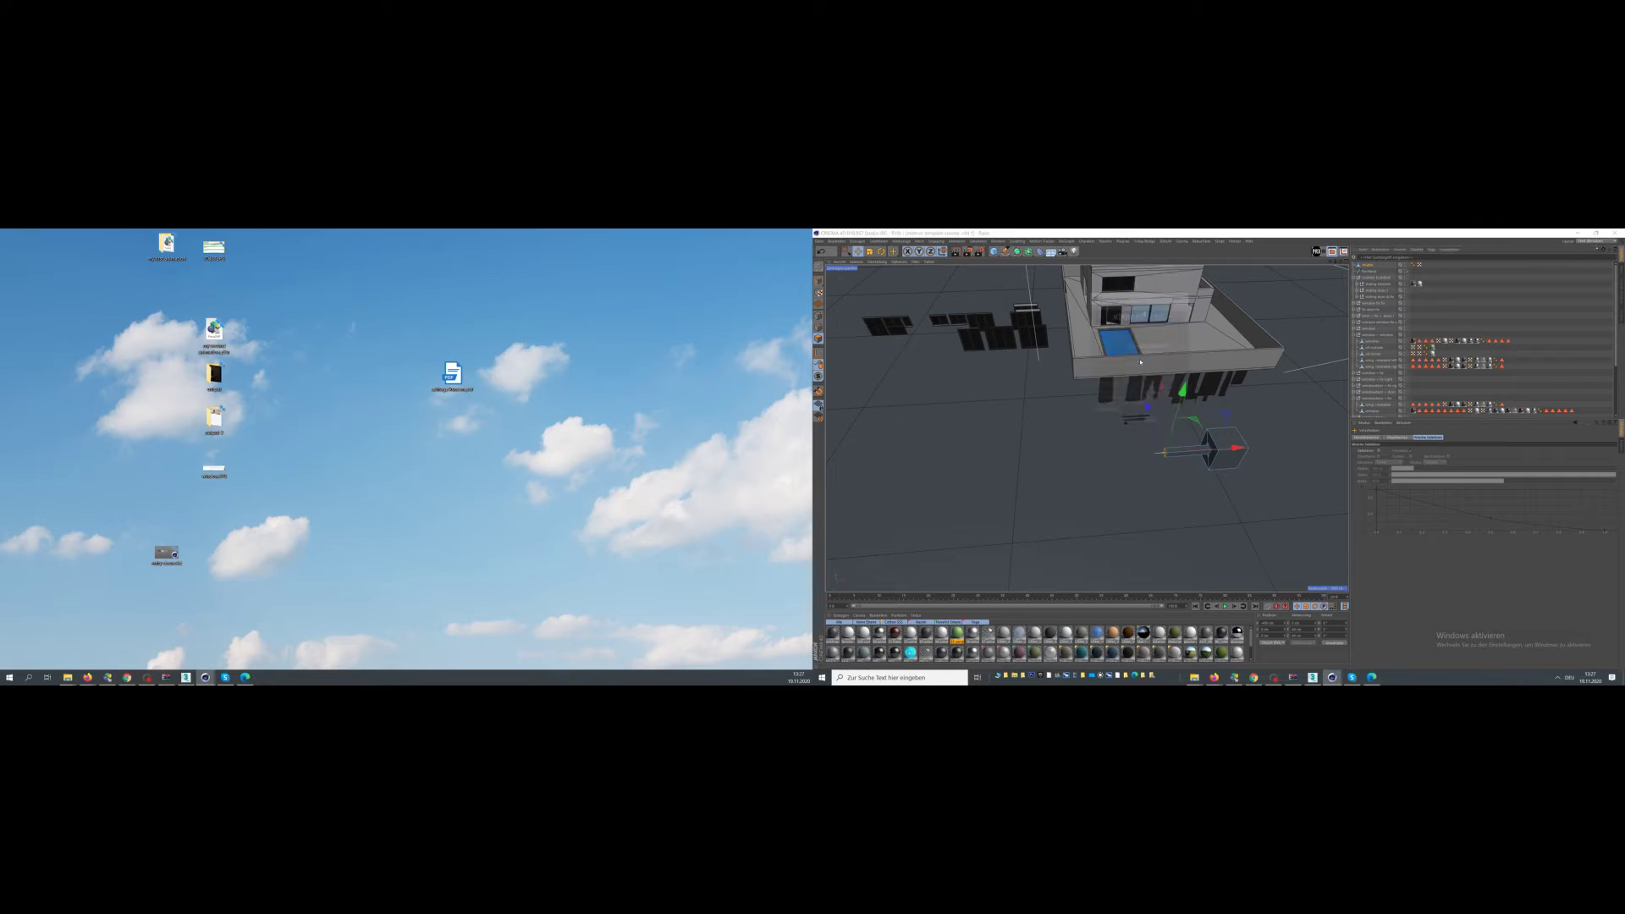
left_click(1130, 422)
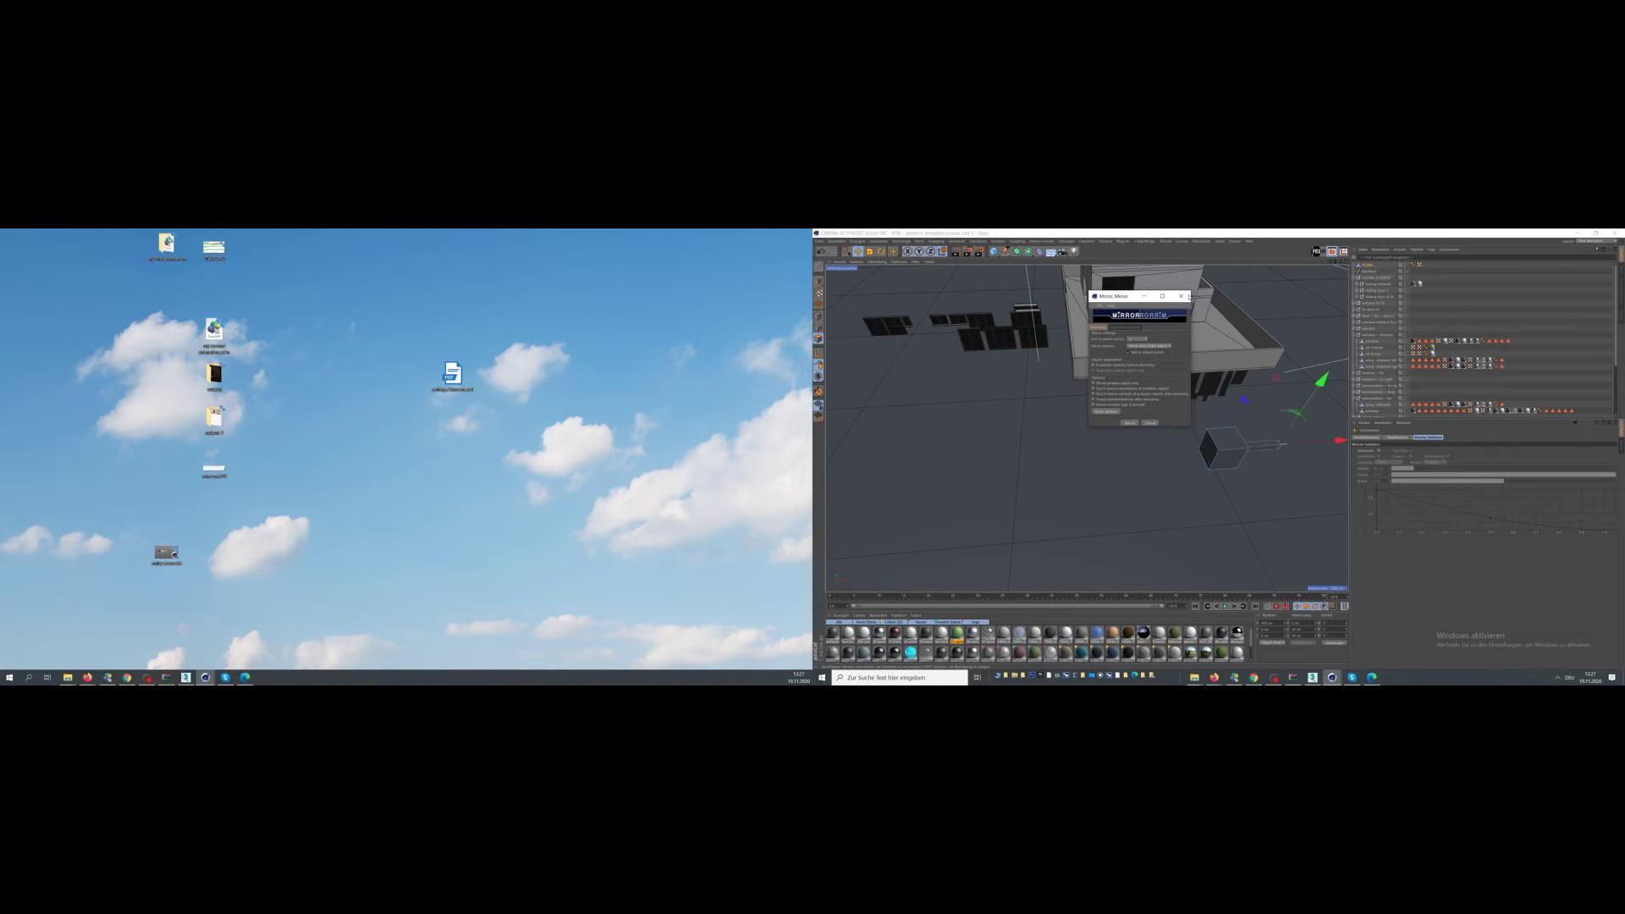
- Undo the last mirror operation and mirror the cube with its bar again using the installed mirror plugin
left_click_drag(1246, 424, 1158, 396, "alt")
key("ctrl+z")
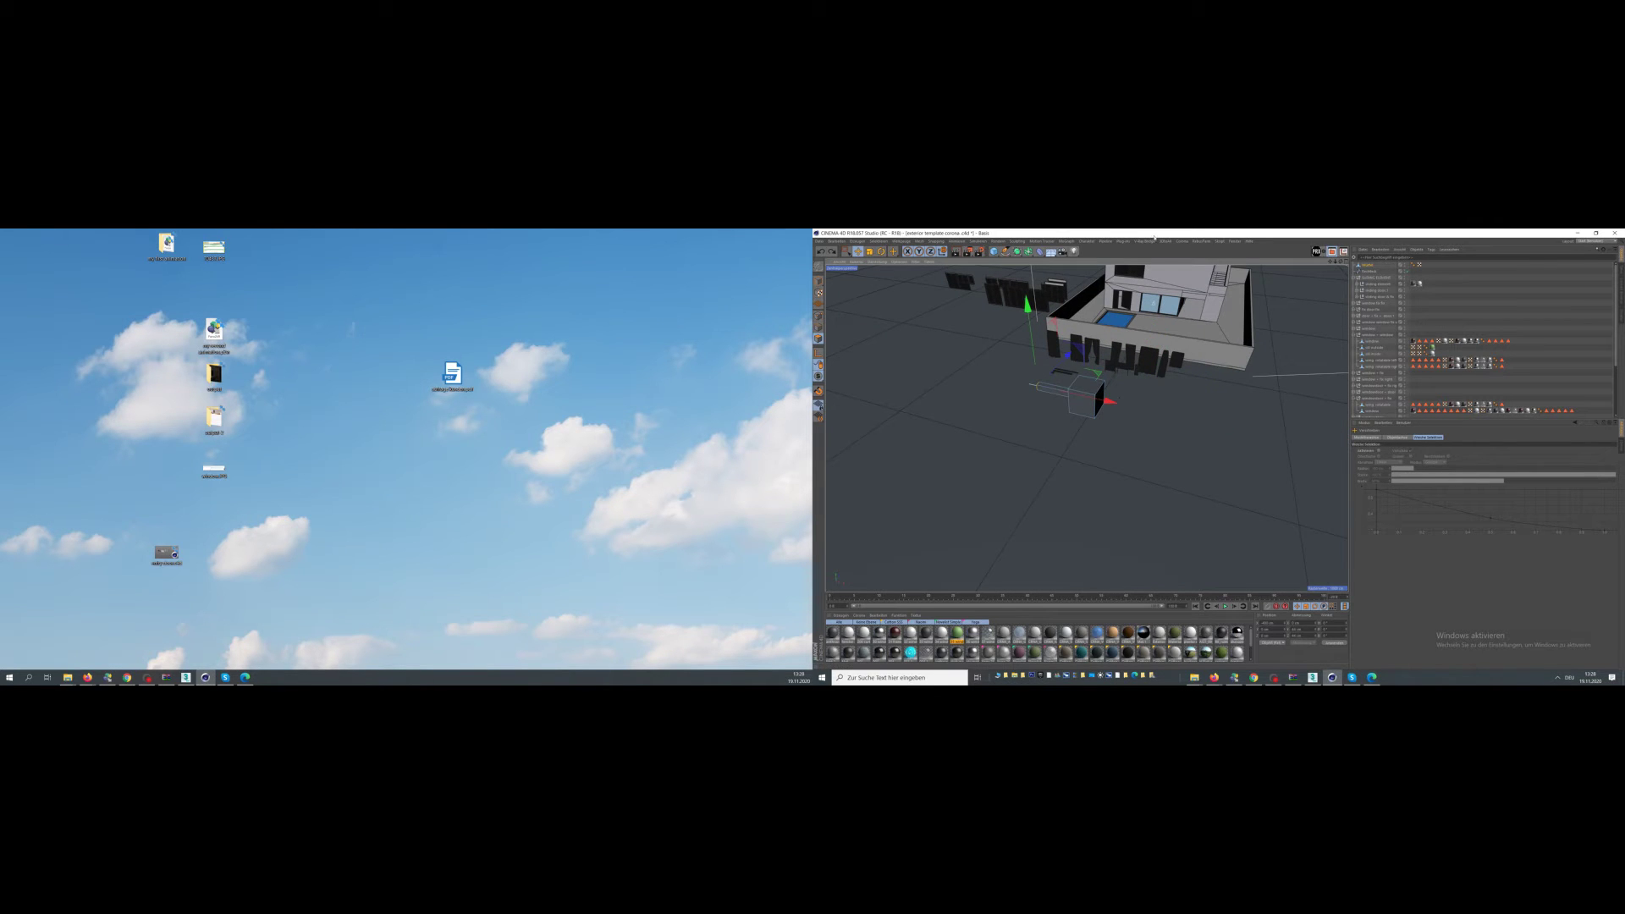
left_click(1125, 241)
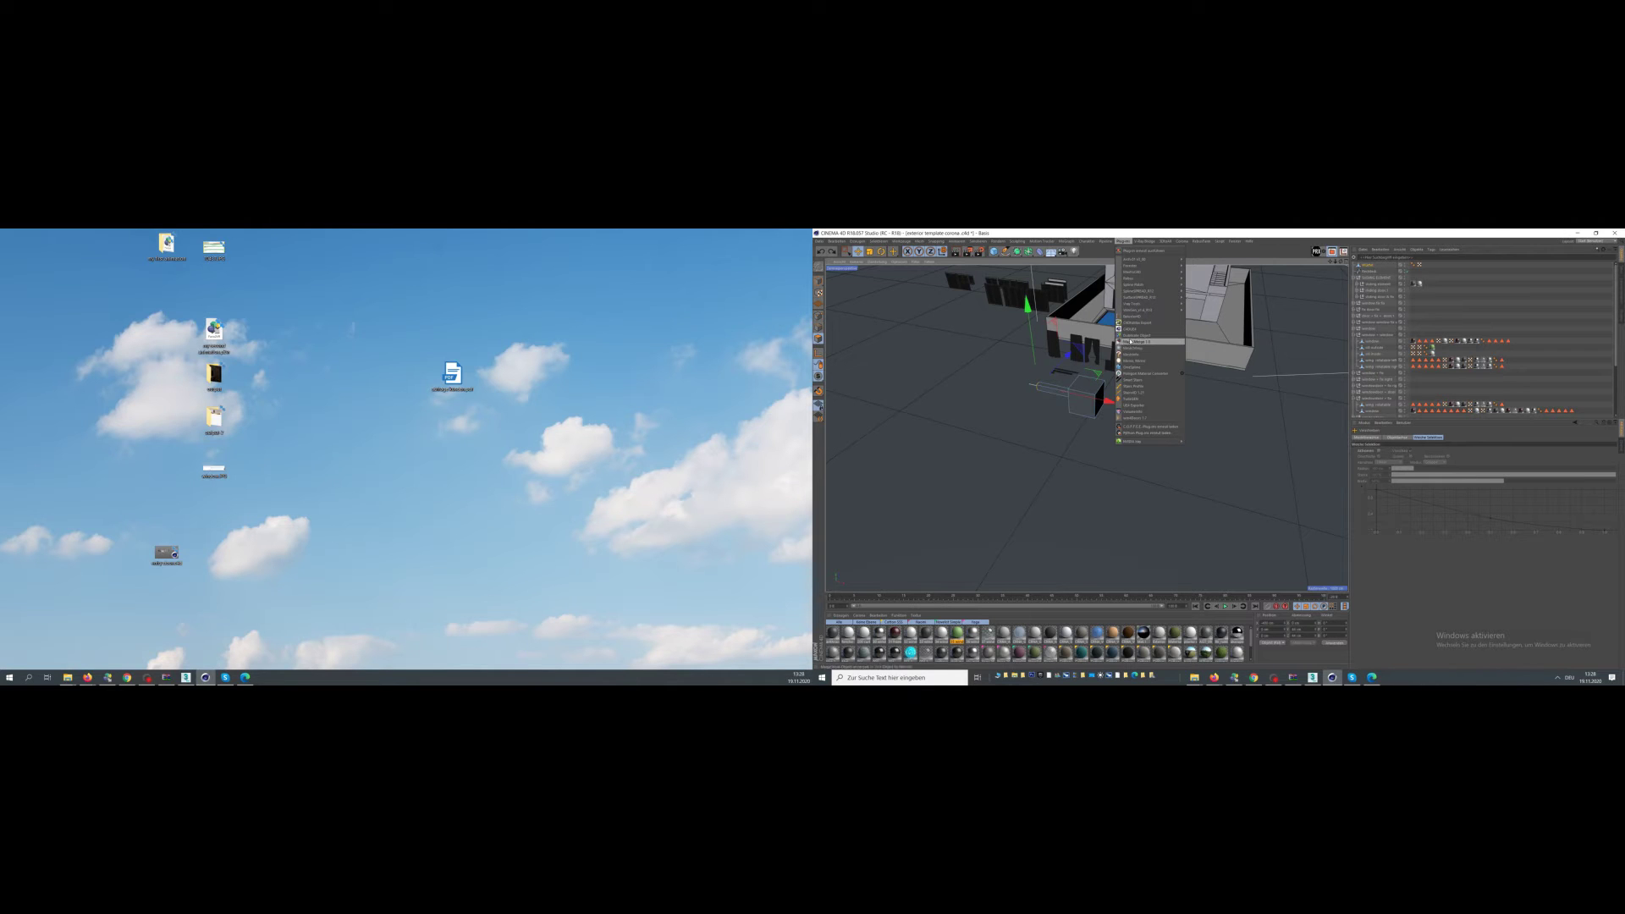
left_click(1134, 360)
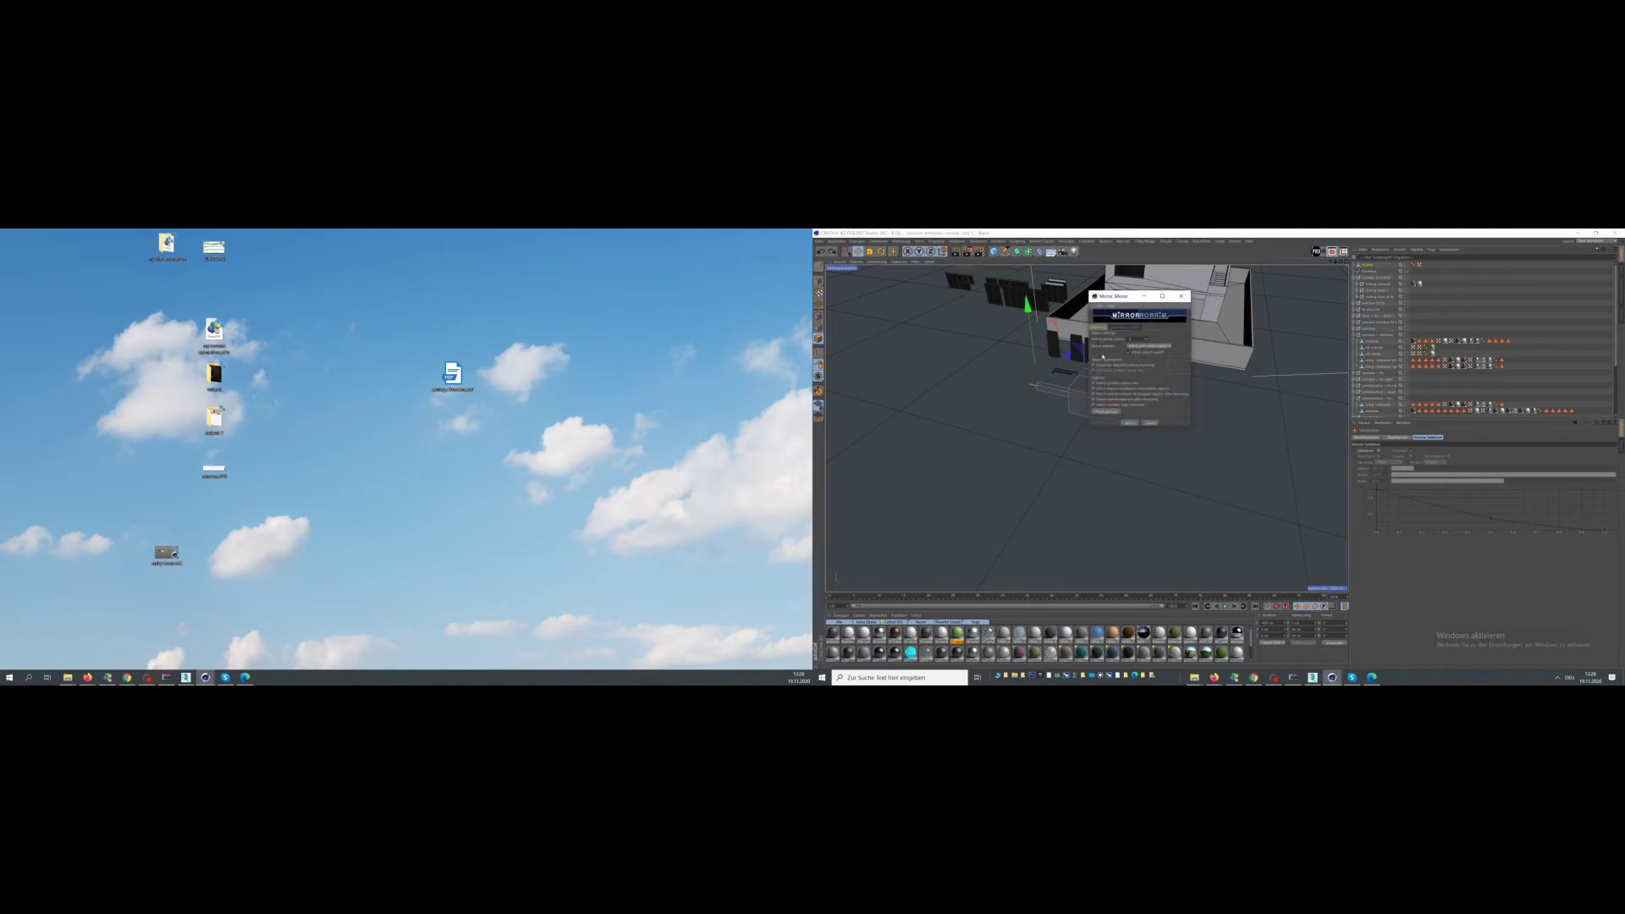
left_click(1130, 423)
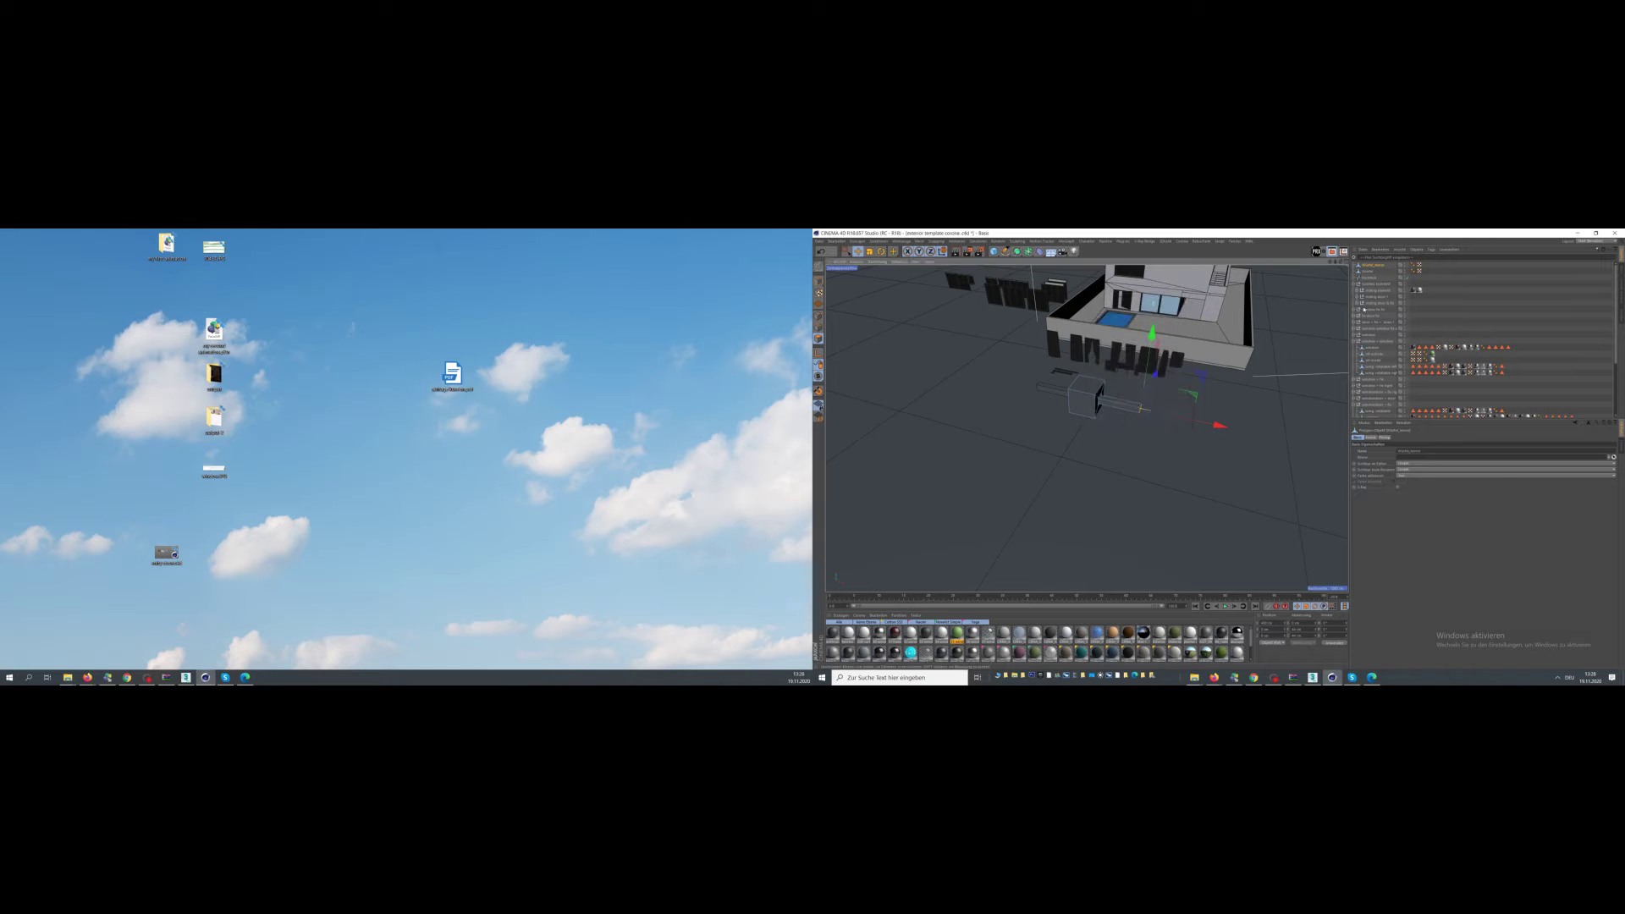
- Delete the original cube and its mirrored copy from the scene
left_click(1370, 266)
left_click(818, 281)
left_click_drag(1167, 413, 1083, 382)
scroll(1146, 406, "up", 5)
left_click(1369, 276)
key("Delete")
- Add a new cube in front of the house, scale it up into a long block, and make it editable
left_click(1125, 241)
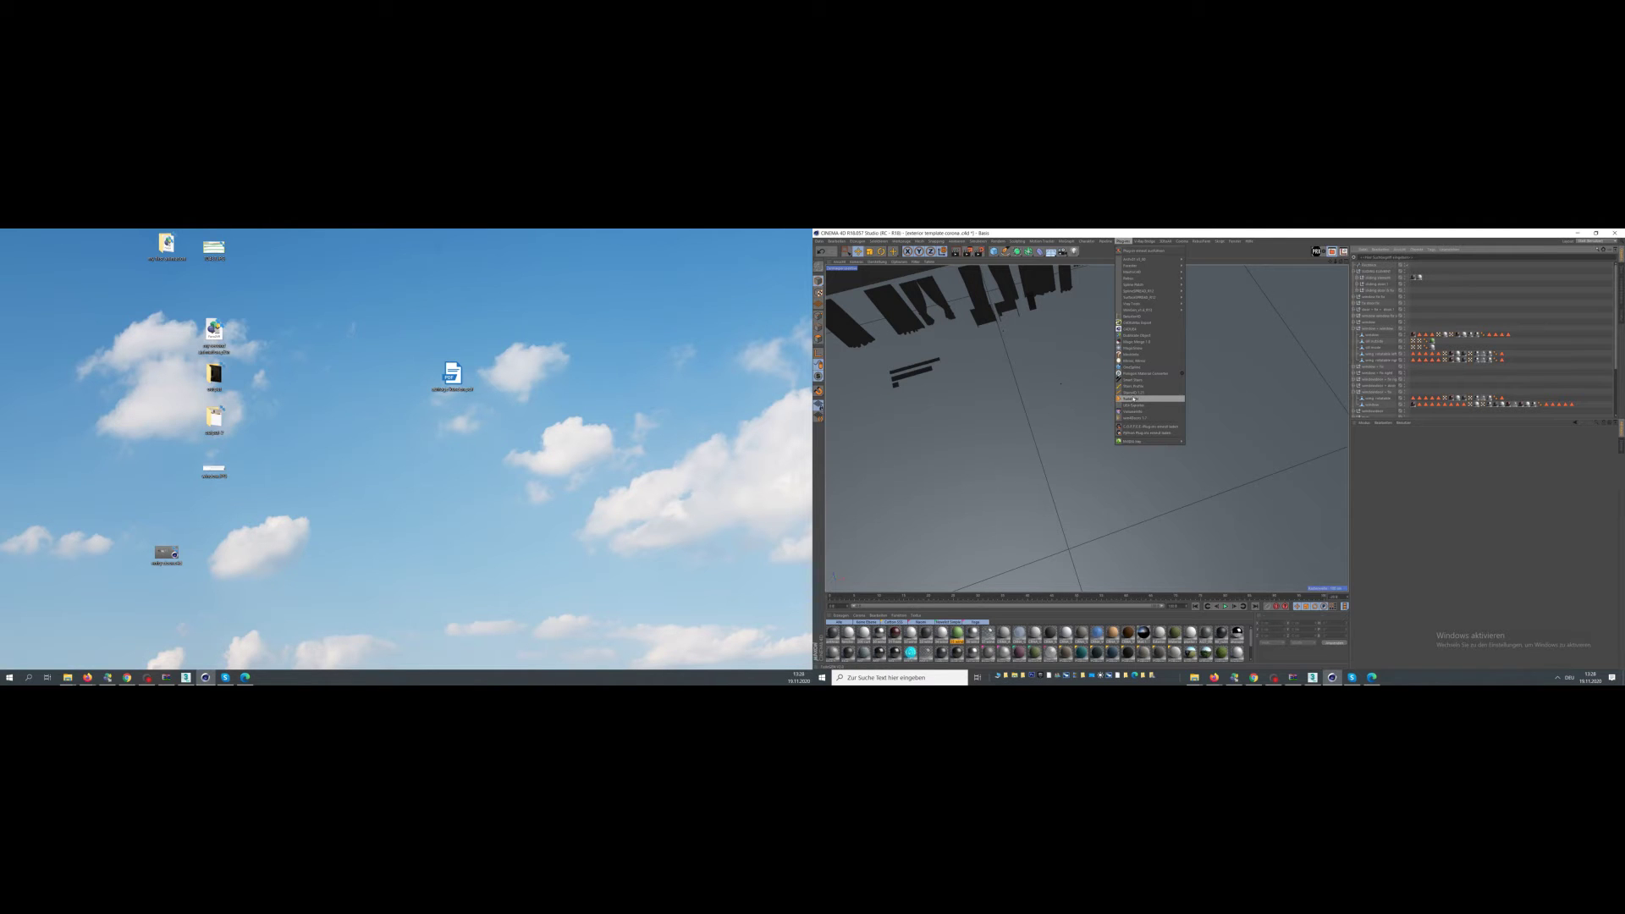
left_click(1478, 315)
left_click_drag(1168, 483, 1200, 476, "alt")
right_click_drag(1200, 475, 1077, 438, "alt")
left_click_drag(1078, 438, 1068, 491, "alt")
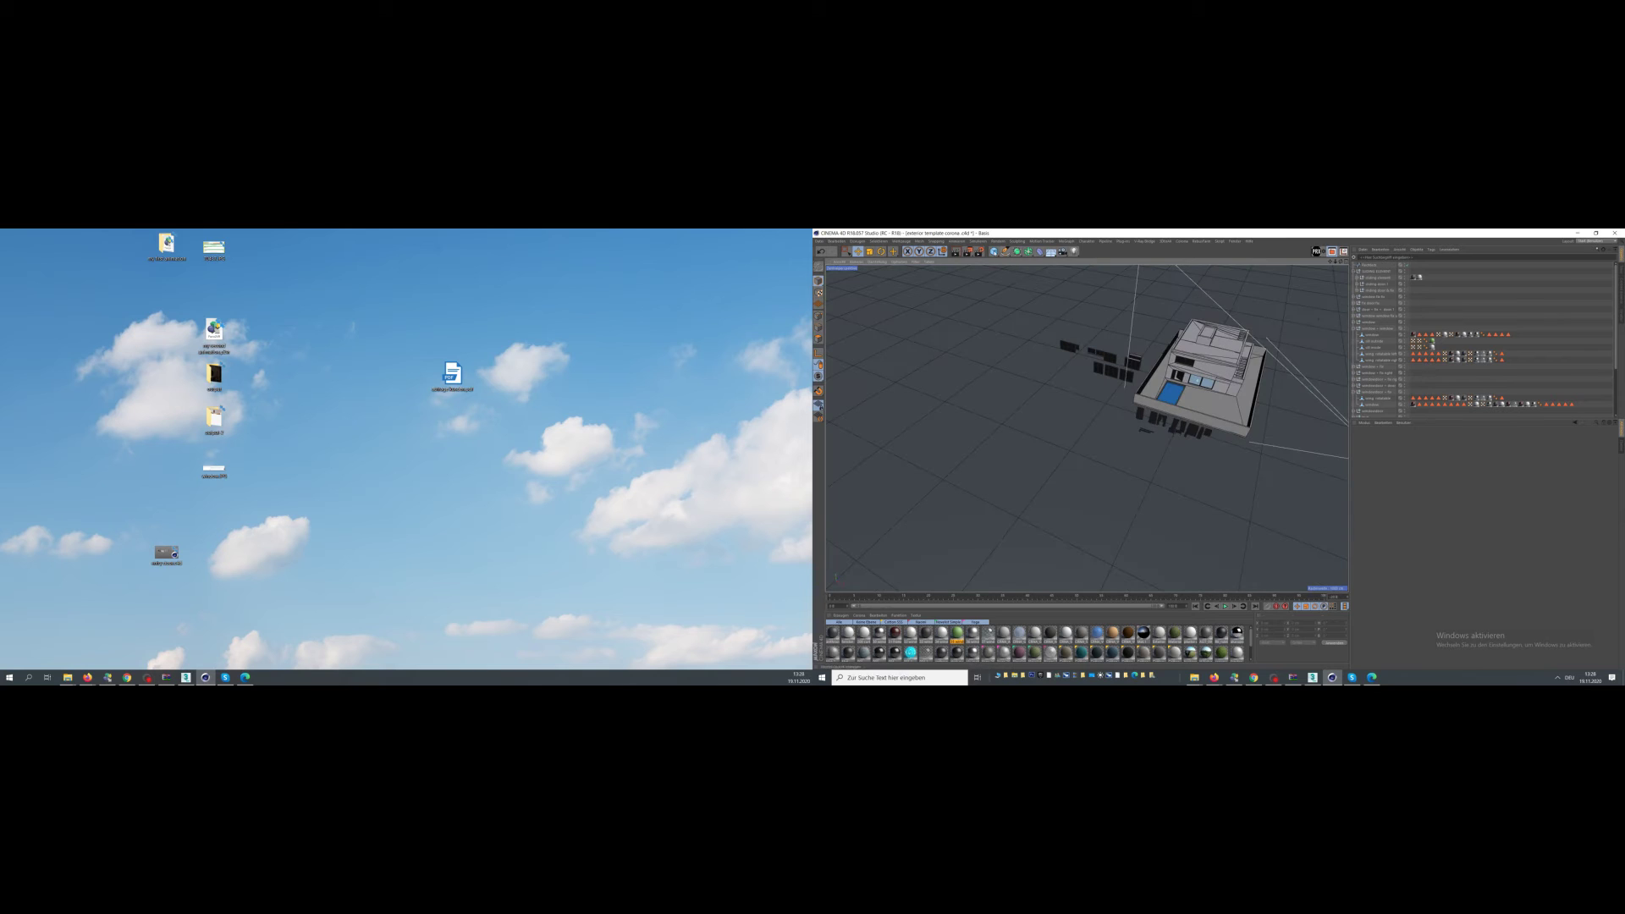
left_click(994, 251)
left_click_drag(1321, 510, 1110, 509)
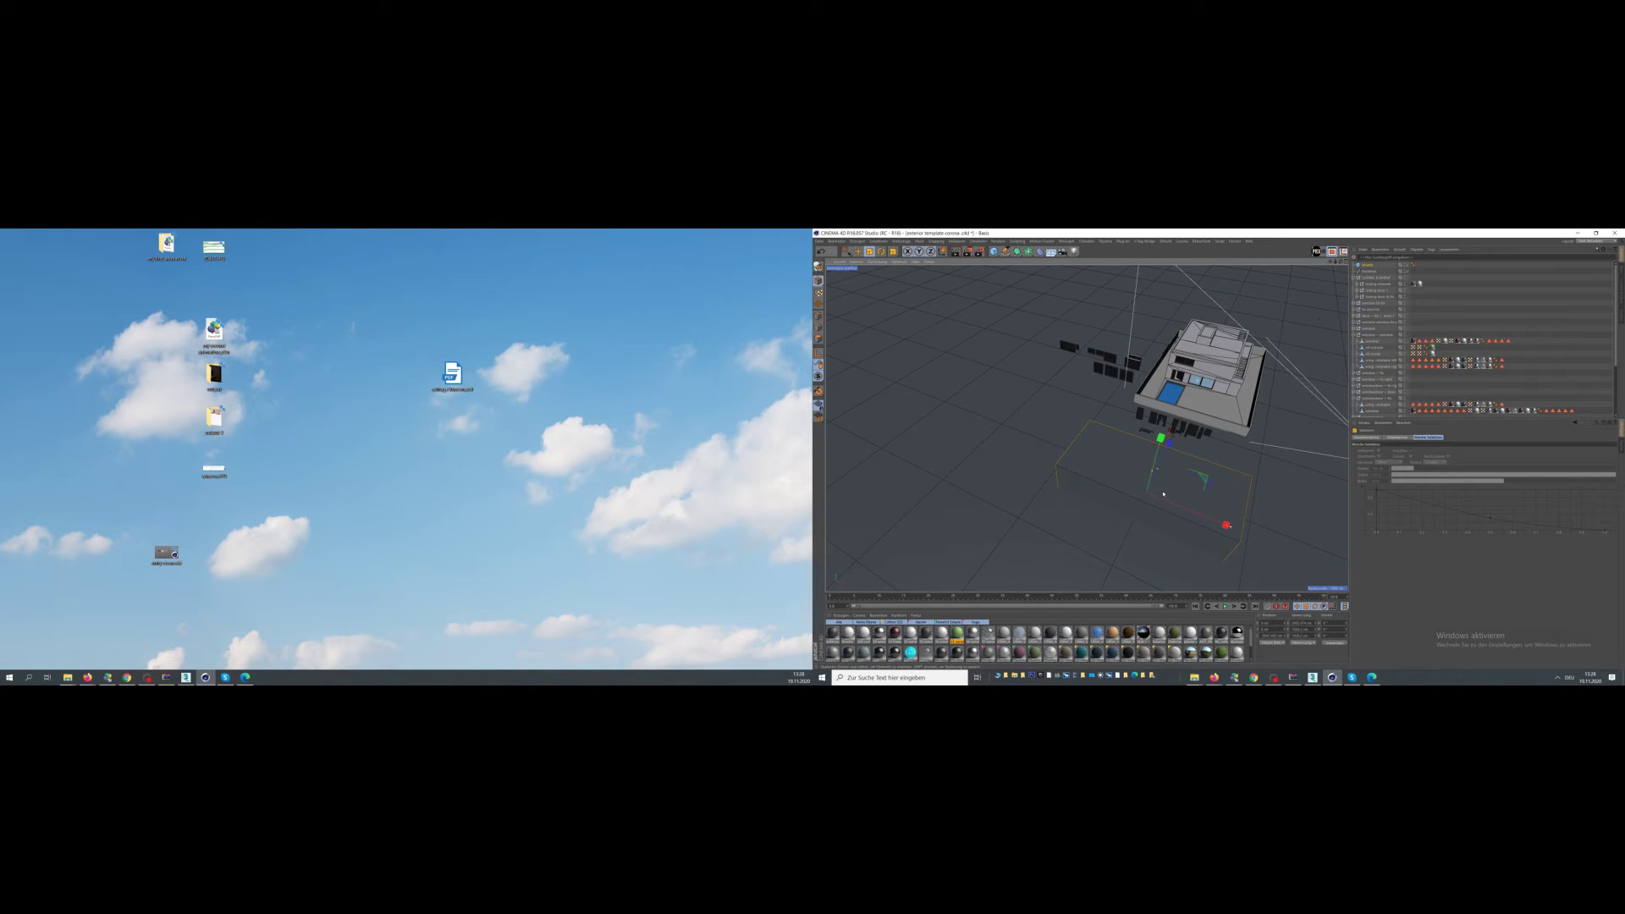
key("c")
- Cut the block's two long top edges at their middle and raise the new edge to form a gable ridge
left_click(818, 326)
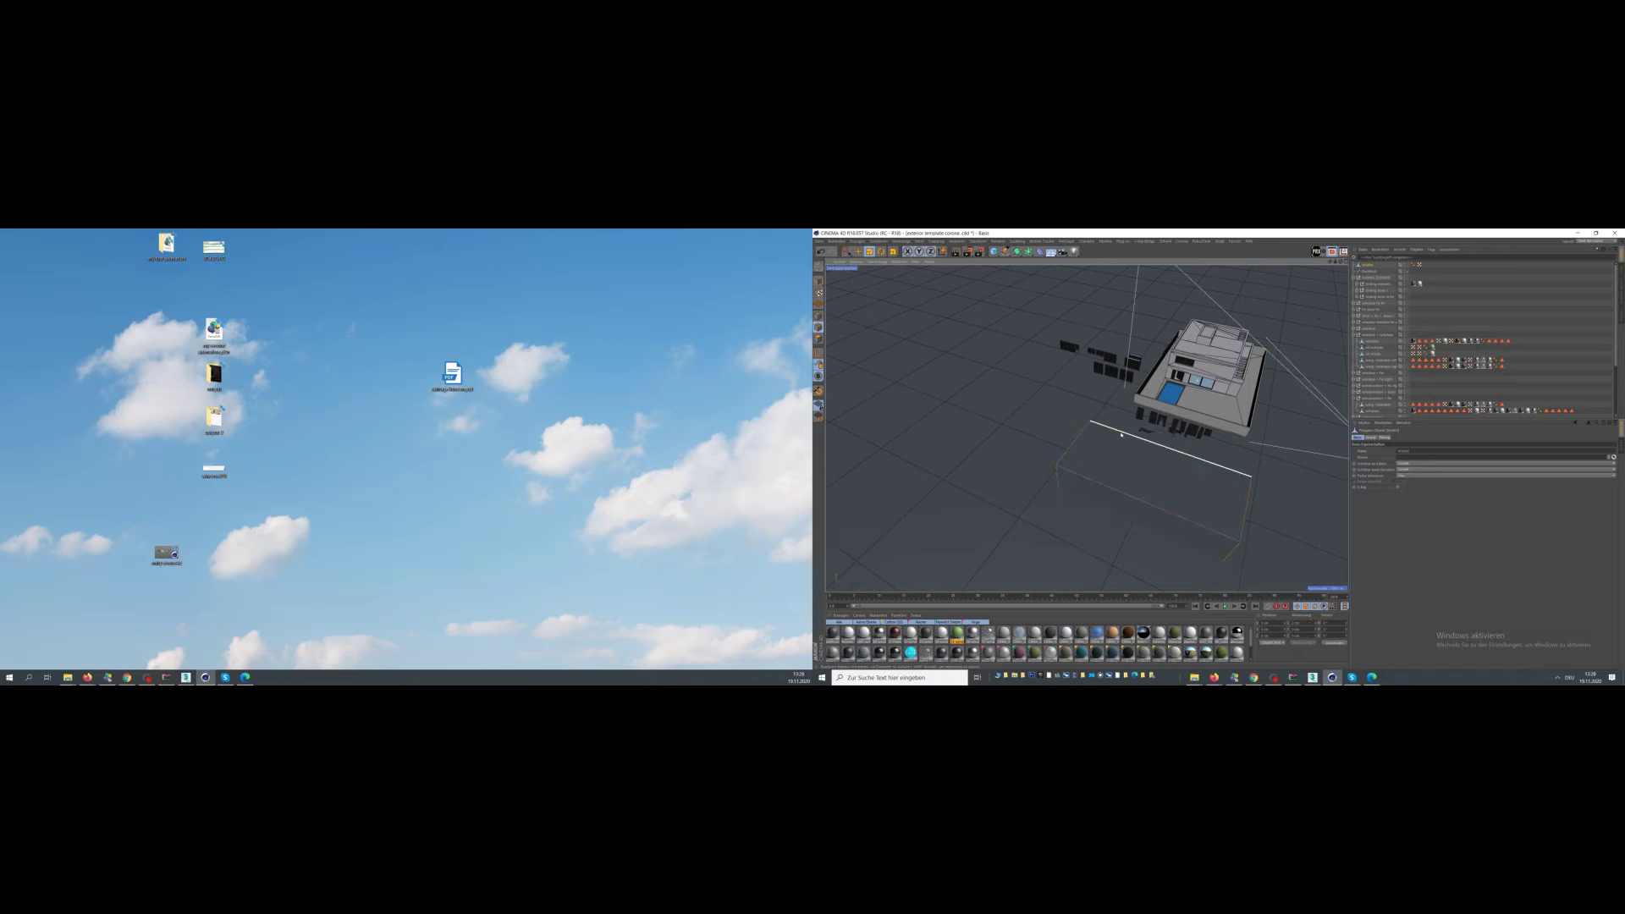
left_click(1109, 487)
right_click(1126, 459)
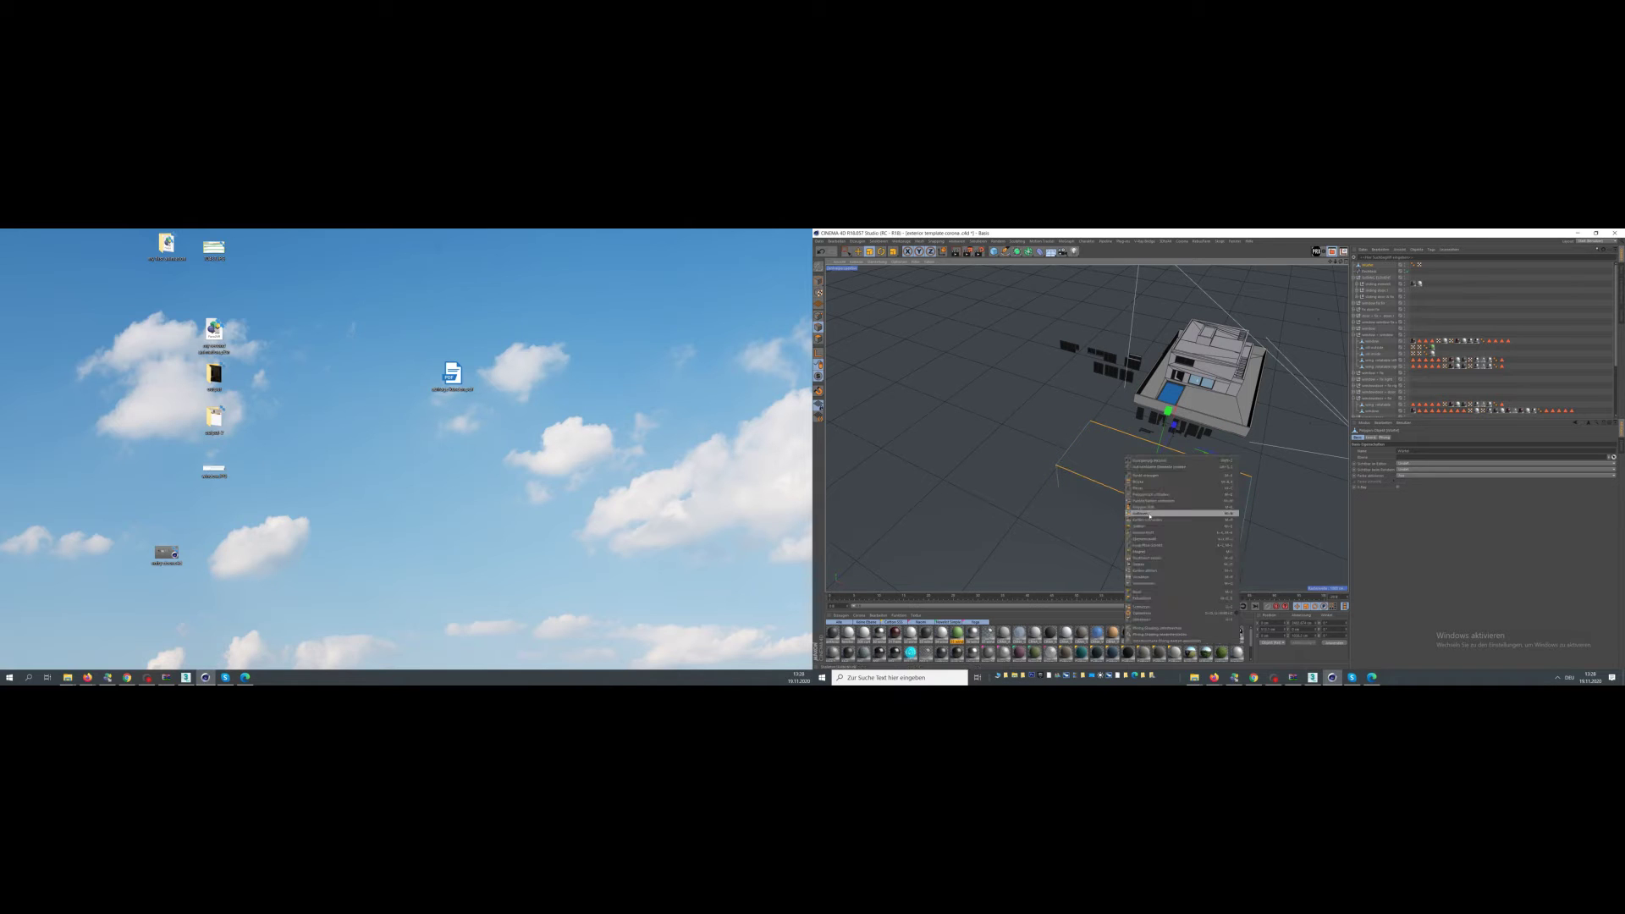
left_click(1147, 530)
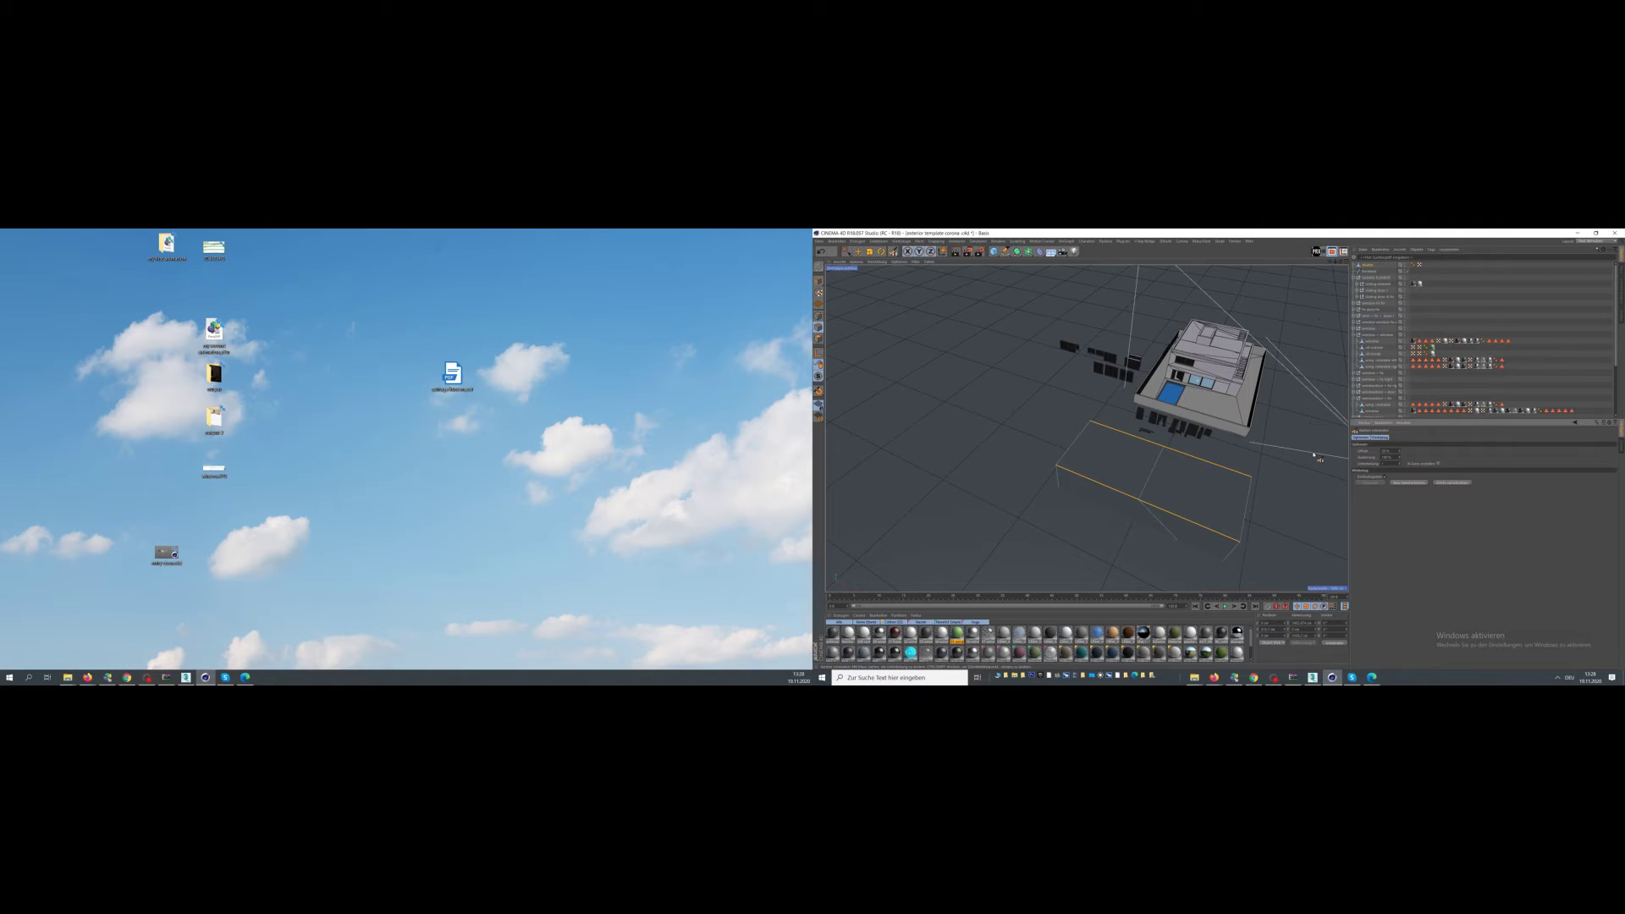
key("e")
left_click(1150, 477)
left_click_drag(1147, 449, 1159, 368, "alt")
- Select both sloped roof faces of the gabled block and apply the installed plugin to them
left_click(819, 339)
left_click(1100, 439)
left_click(1199, 450, "shift")
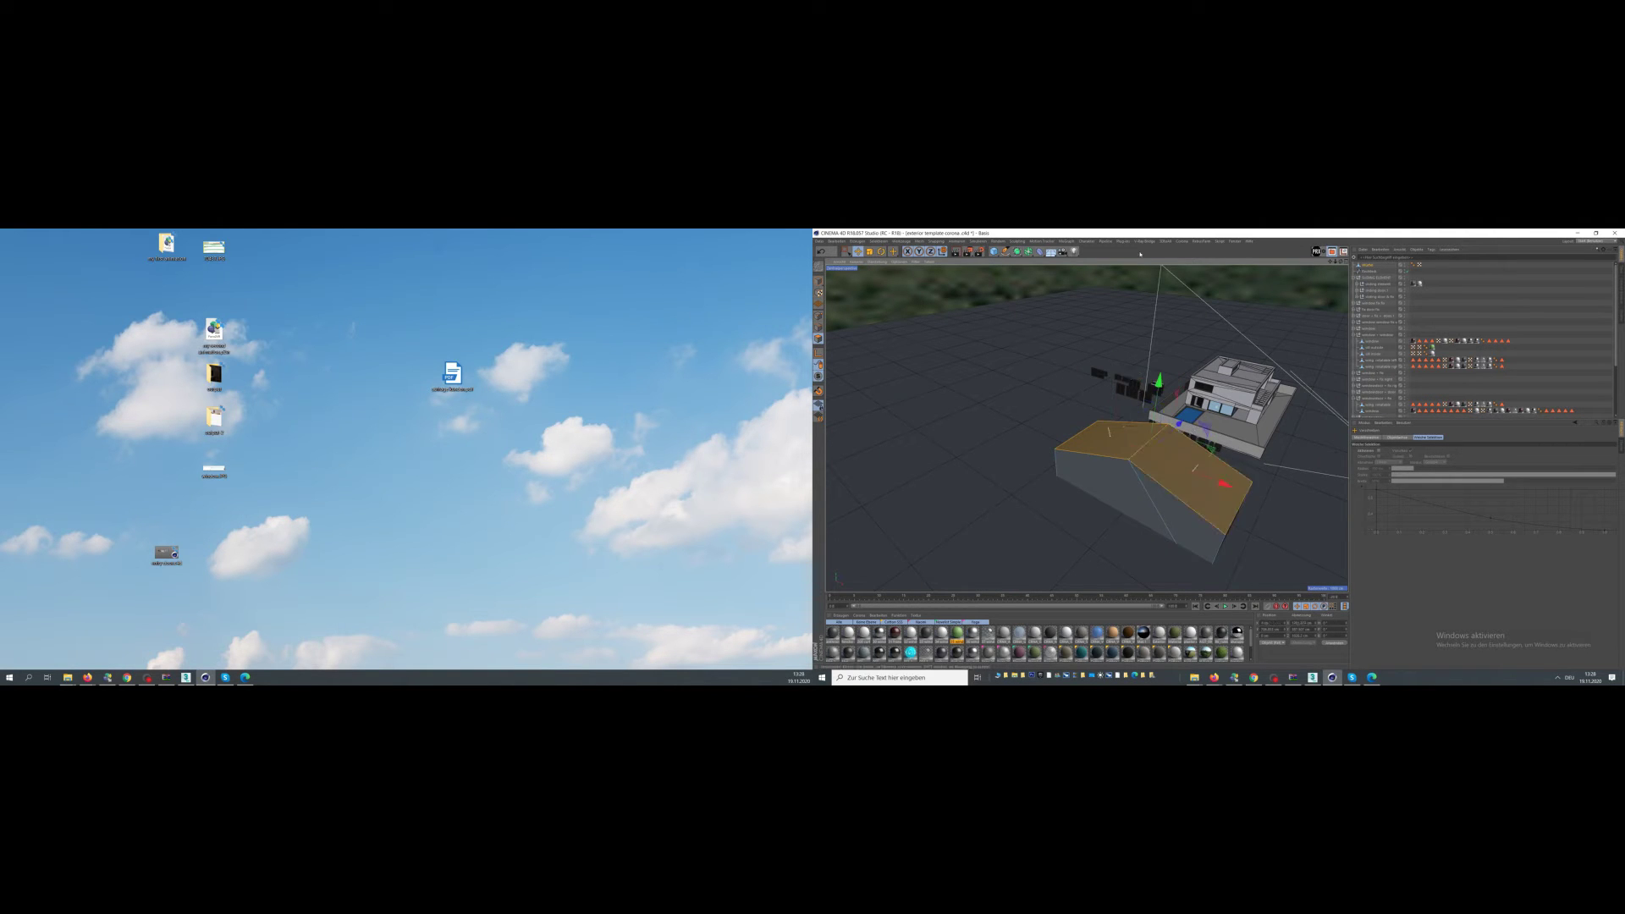
left_click(1140, 241)
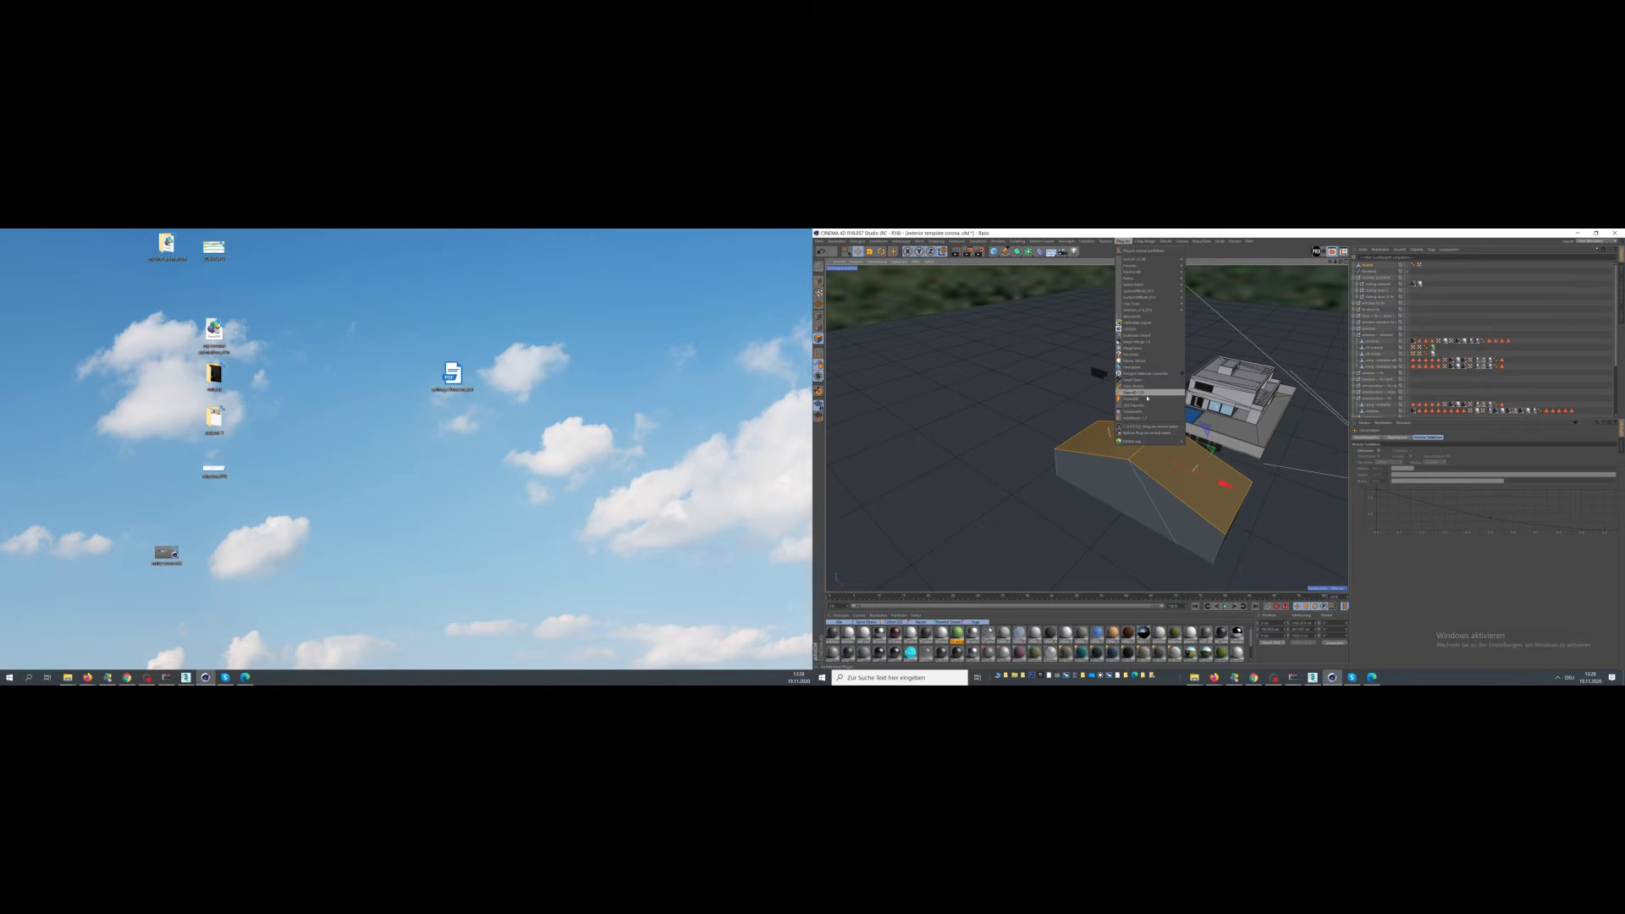
left_click(1144, 398)
left_click(1144, 348)
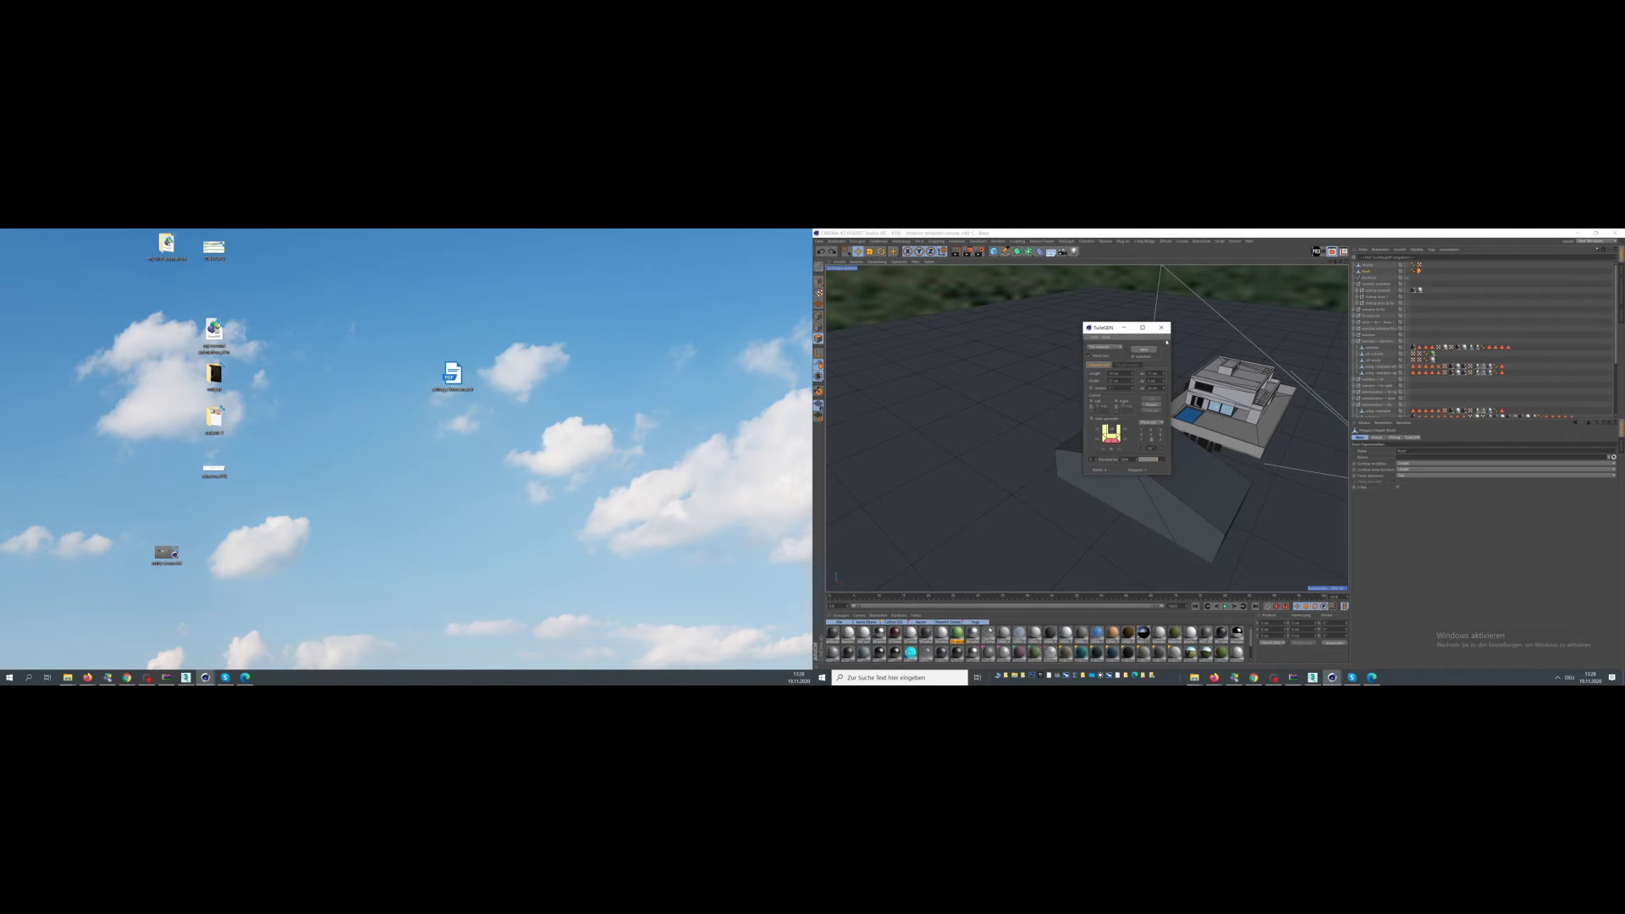
- Put the plugin window away, select the newly generated object, and try moving it sideways in model mode
left_click_drag(1192, 359, 1118, 329, "alt")
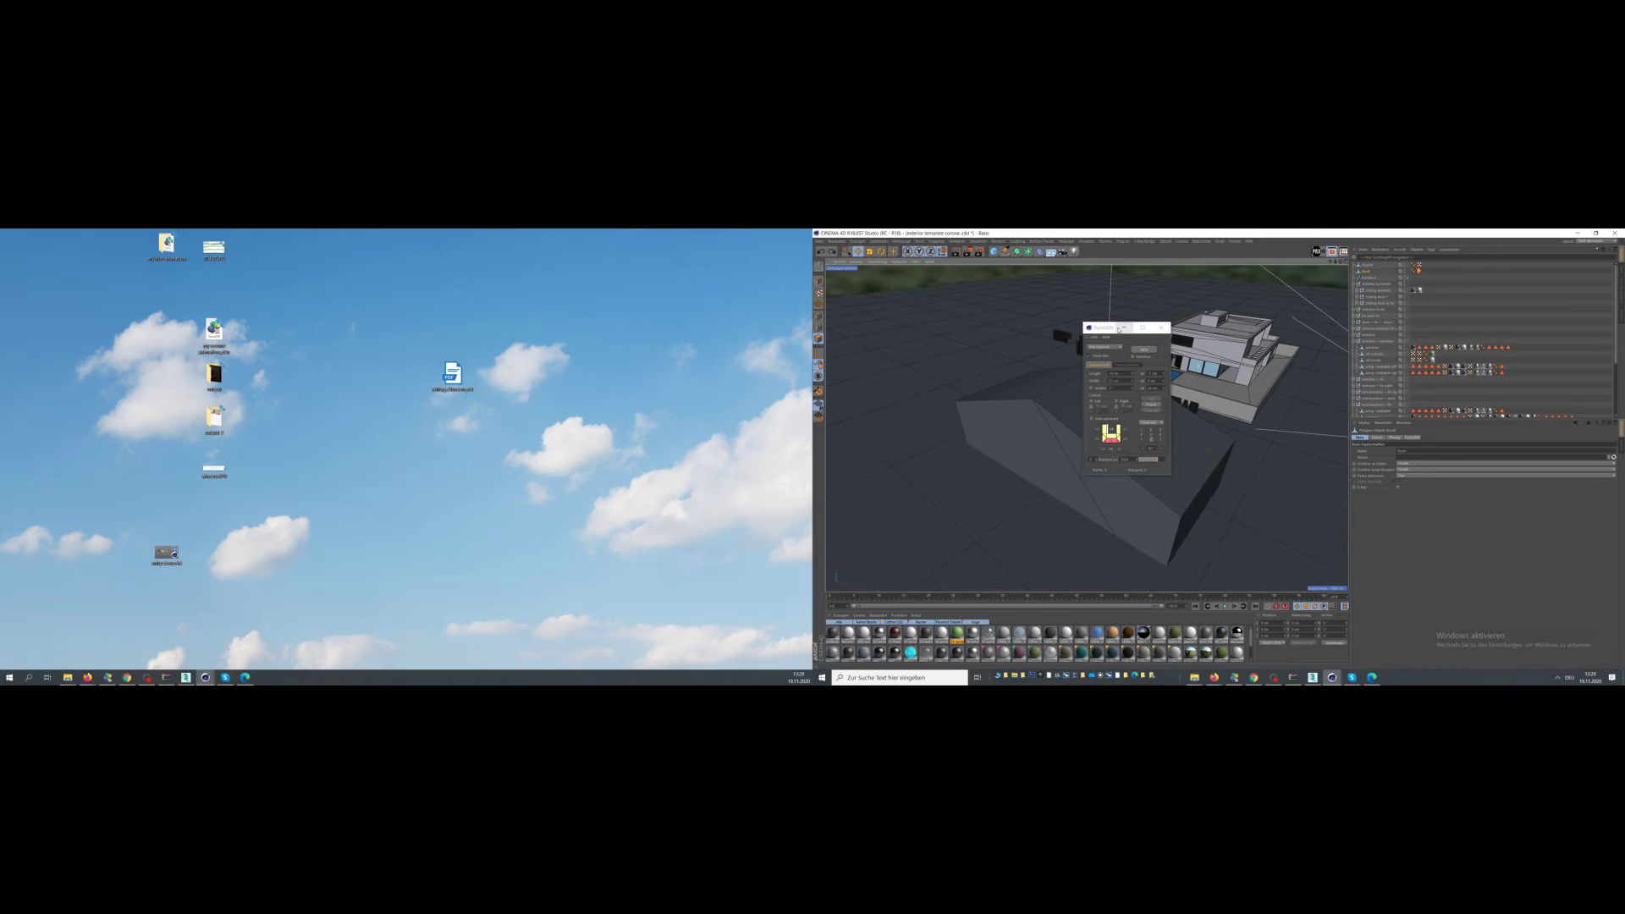
left_click(1123, 329)
left_click(1366, 271)
left_click(858, 251)
left_click(818, 281)
scroll(1150, 394, "down", 5)
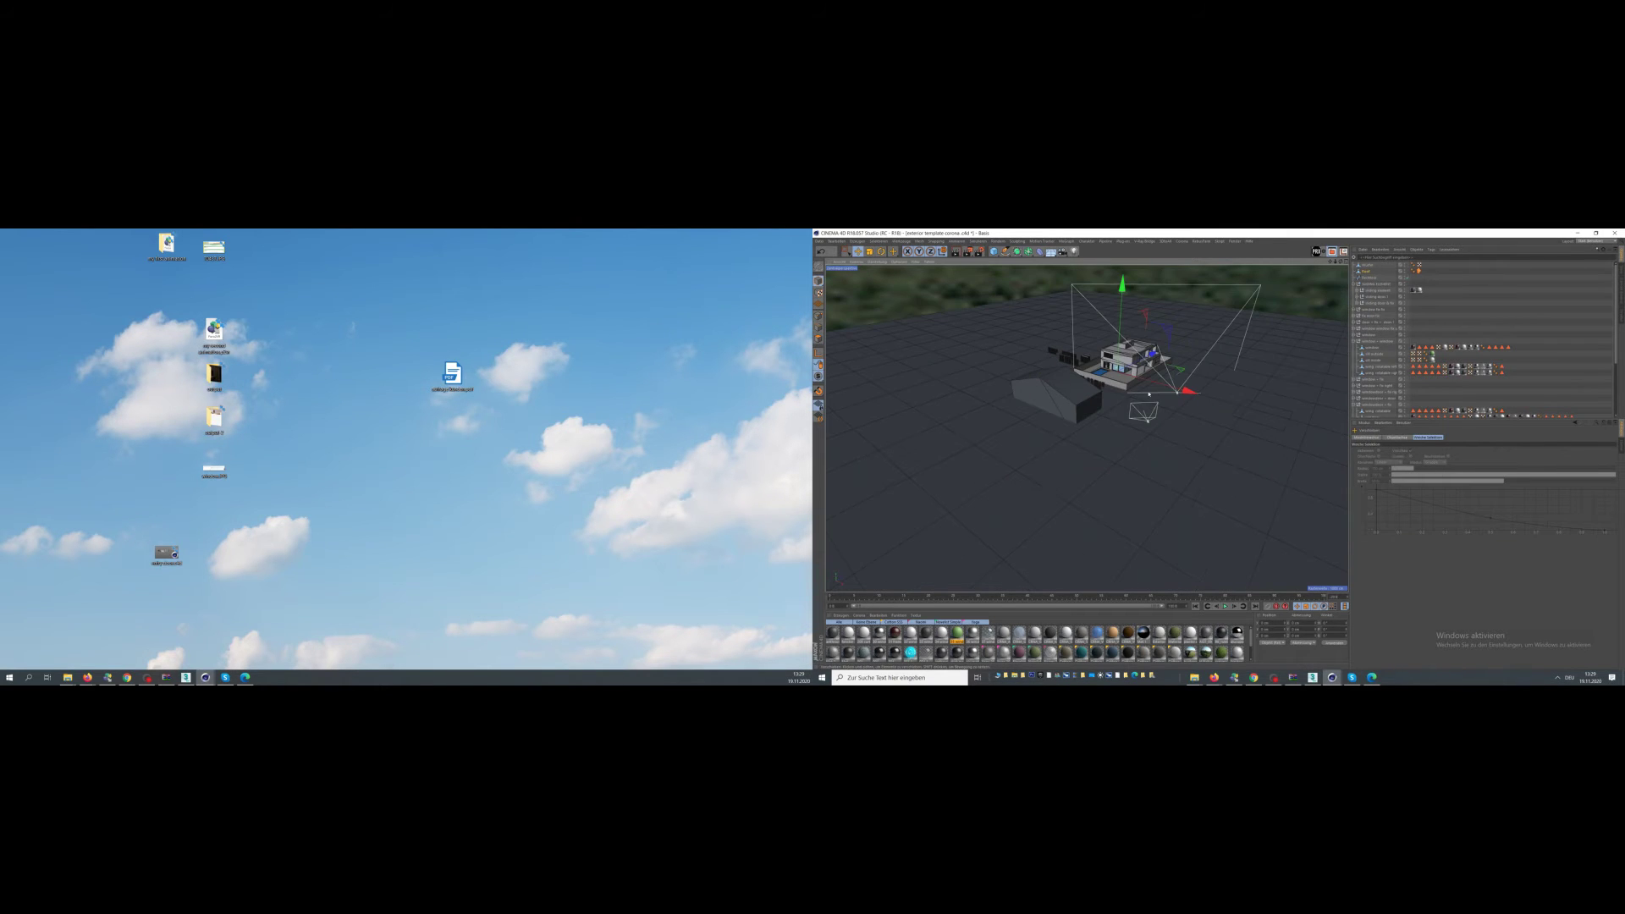
left_click_drag(1185, 394, 1277, 414)
scroll(1252, 372, "up", 3)
left_click_drag(1246, 343, 1097, 326)
- Delete the generated object and the gabled block
key("Delete")
left_click(1368, 267)
left_click_drag(1185, 363, 1269, 398, "alt")
key("Delete")
key("Delete")
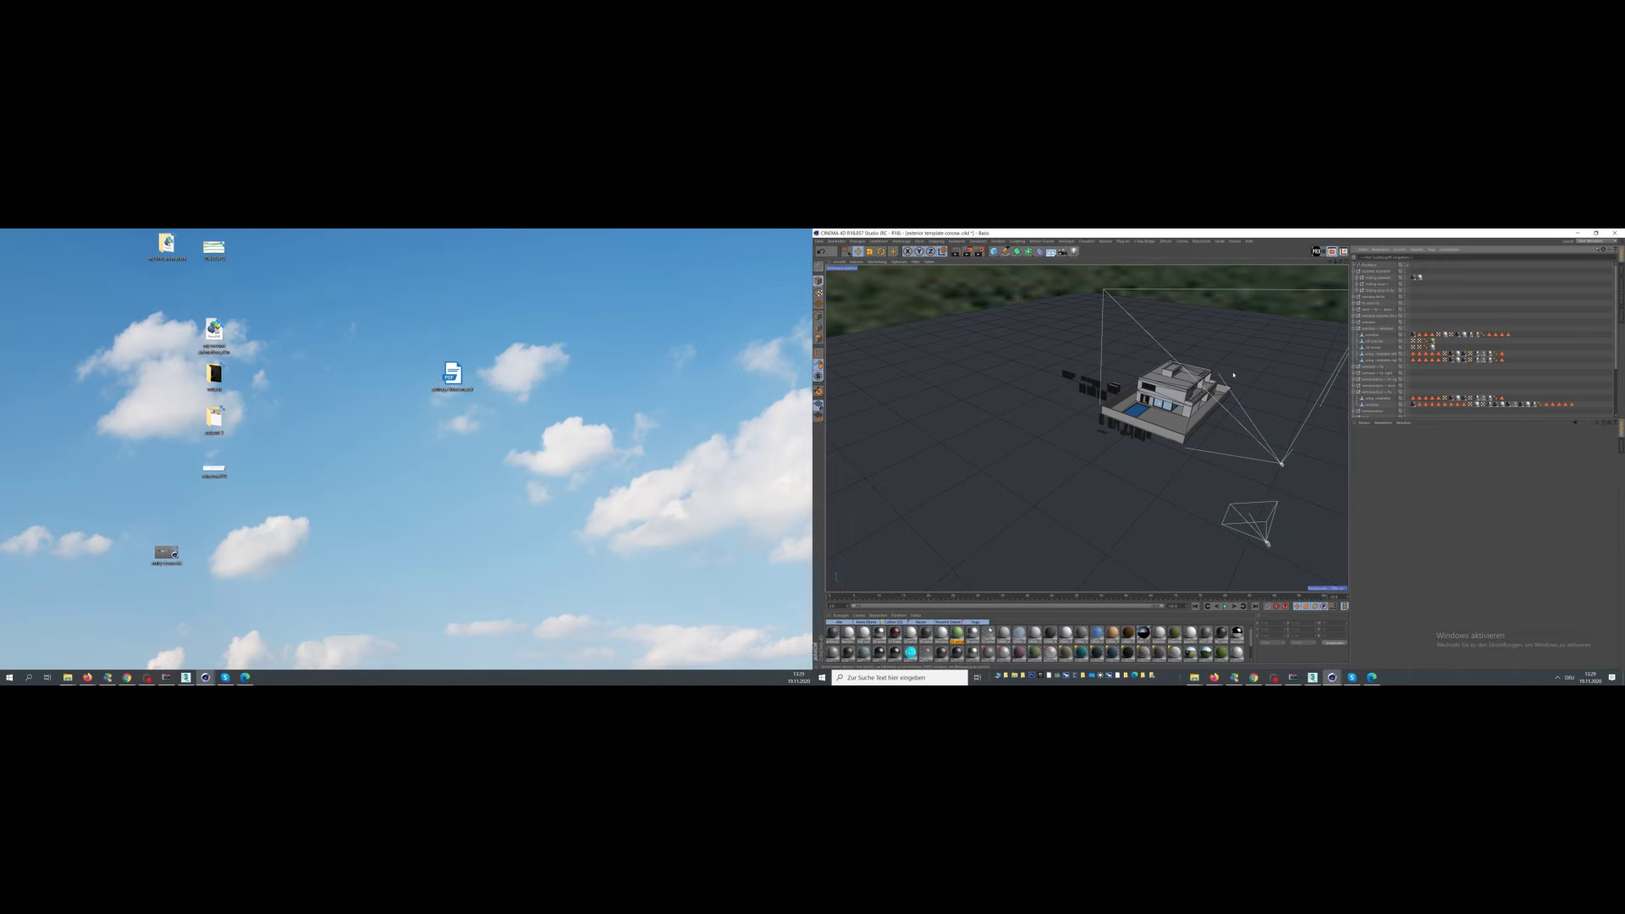
- Add the installed duplicating plugin's object and a new cube, and make the cube a child of the plugin object
left_click_drag(1233, 375, 1015, 486, "alt")
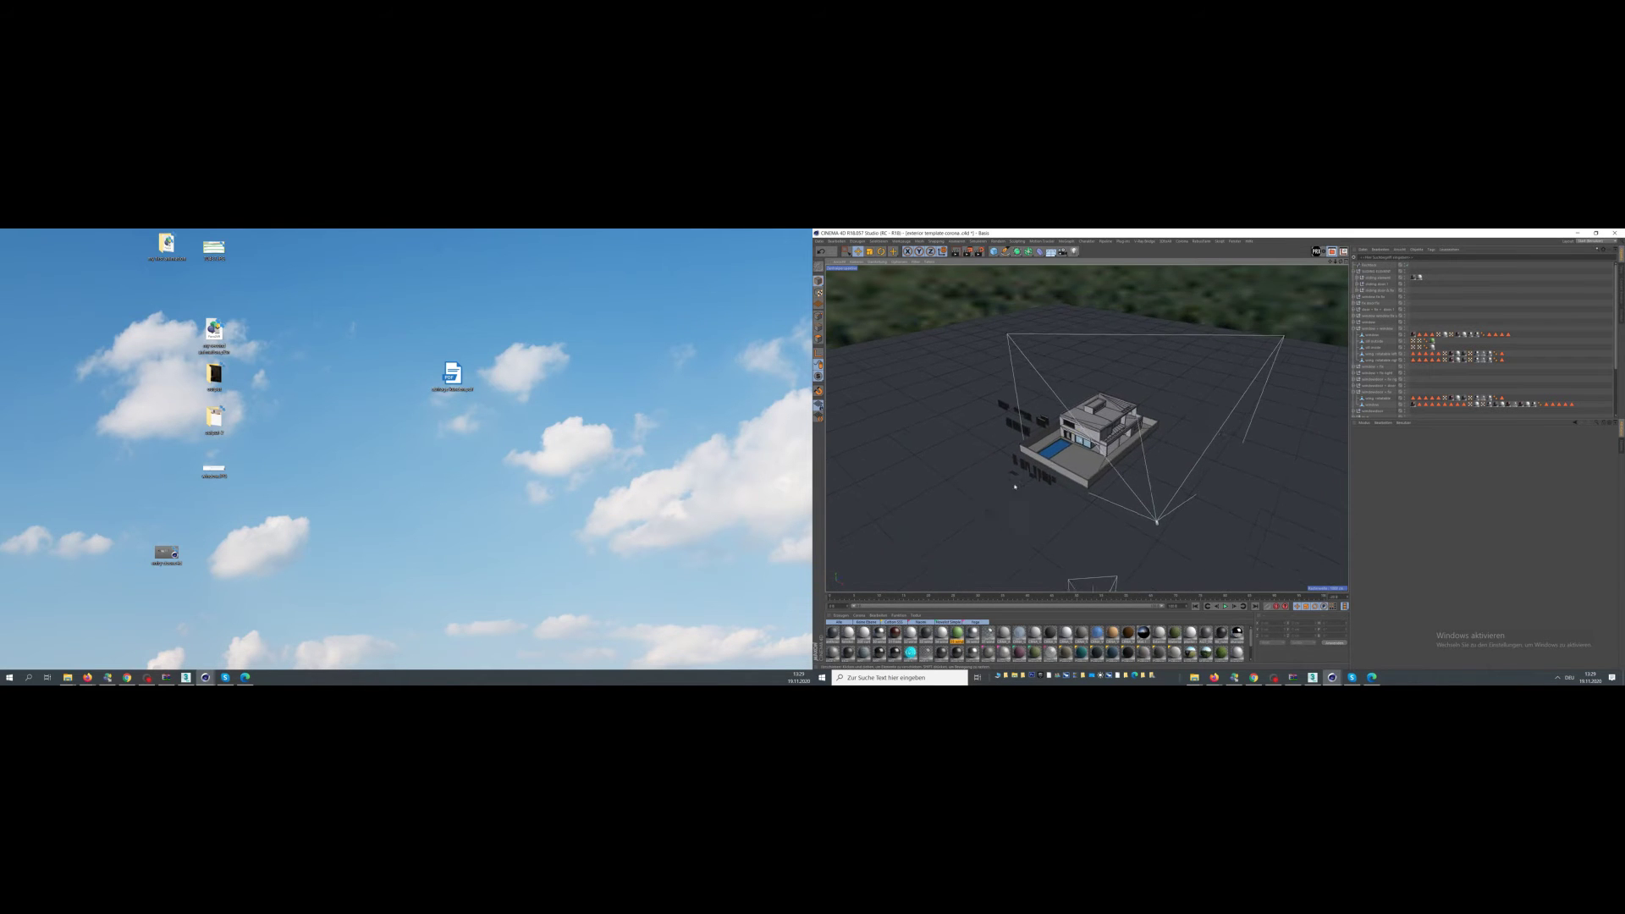
scroll(1015, 487, "up", 4)
left_click(1121, 242)
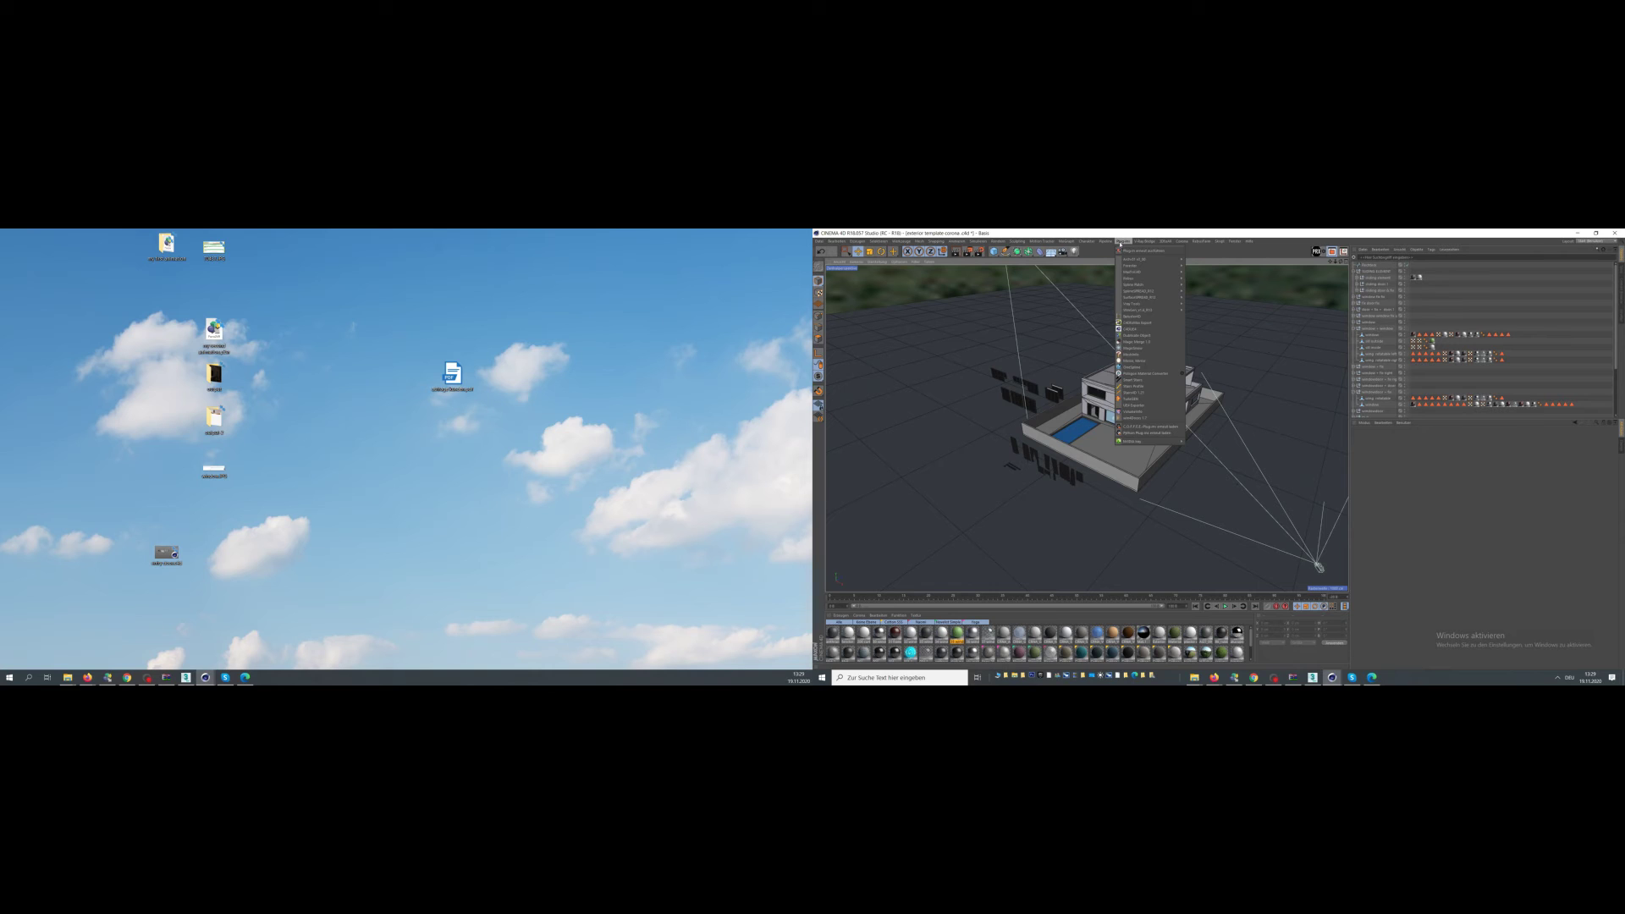
mouse_move(1142, 269)
left_click(1144, 335)
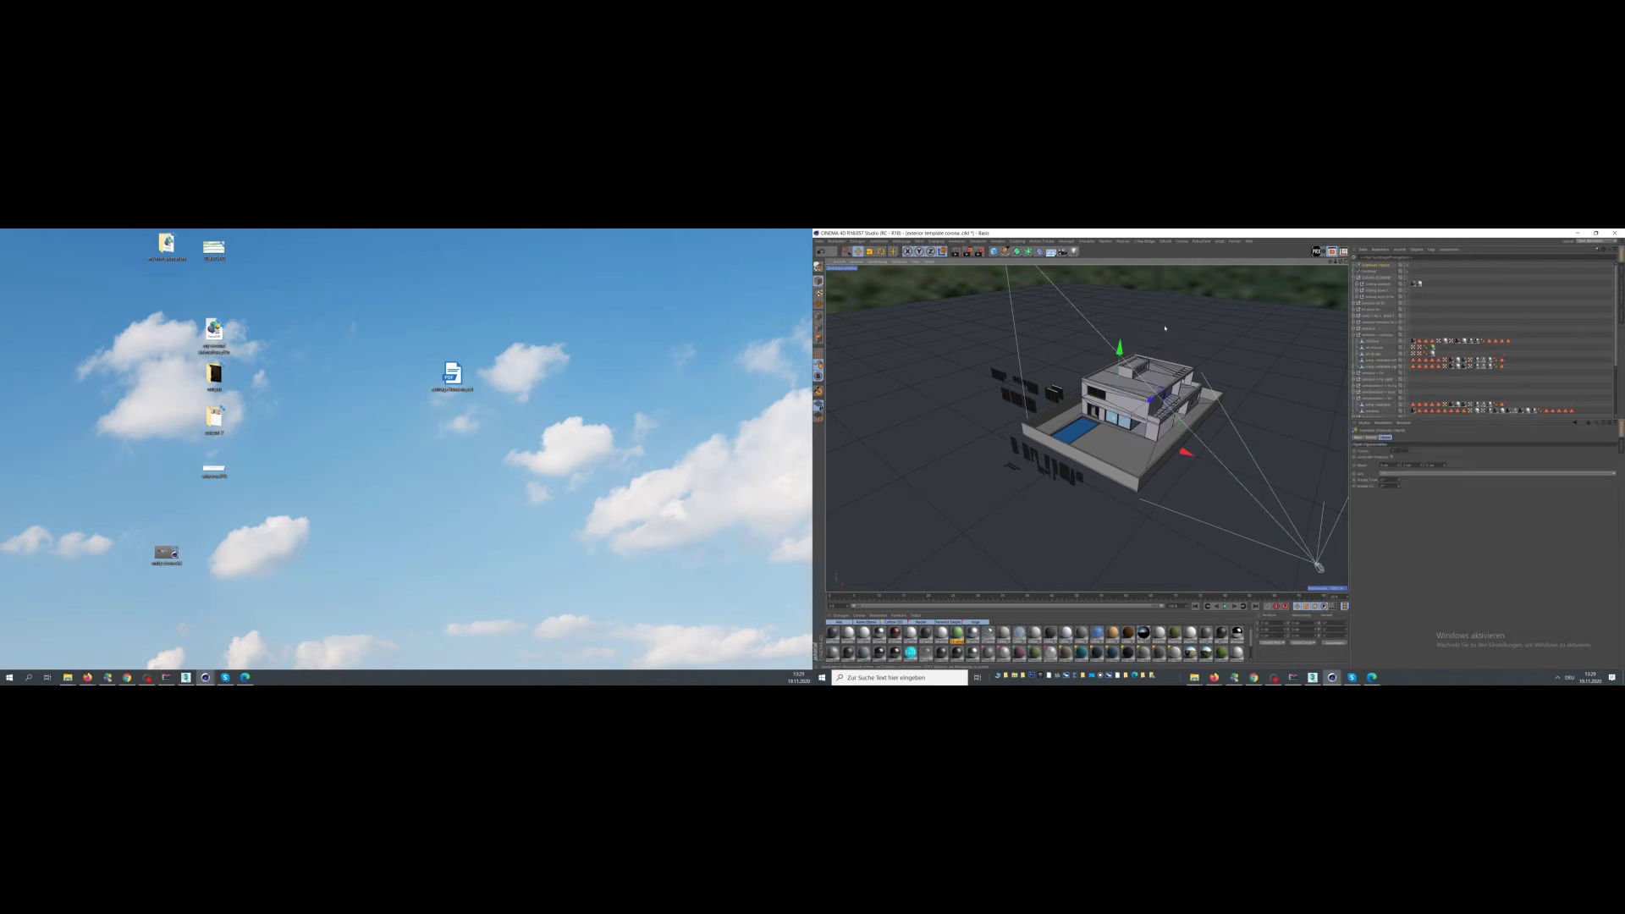
left_click_drag(995, 252, 1011, 260)
key("ctrl+z")
left_click(994, 252)
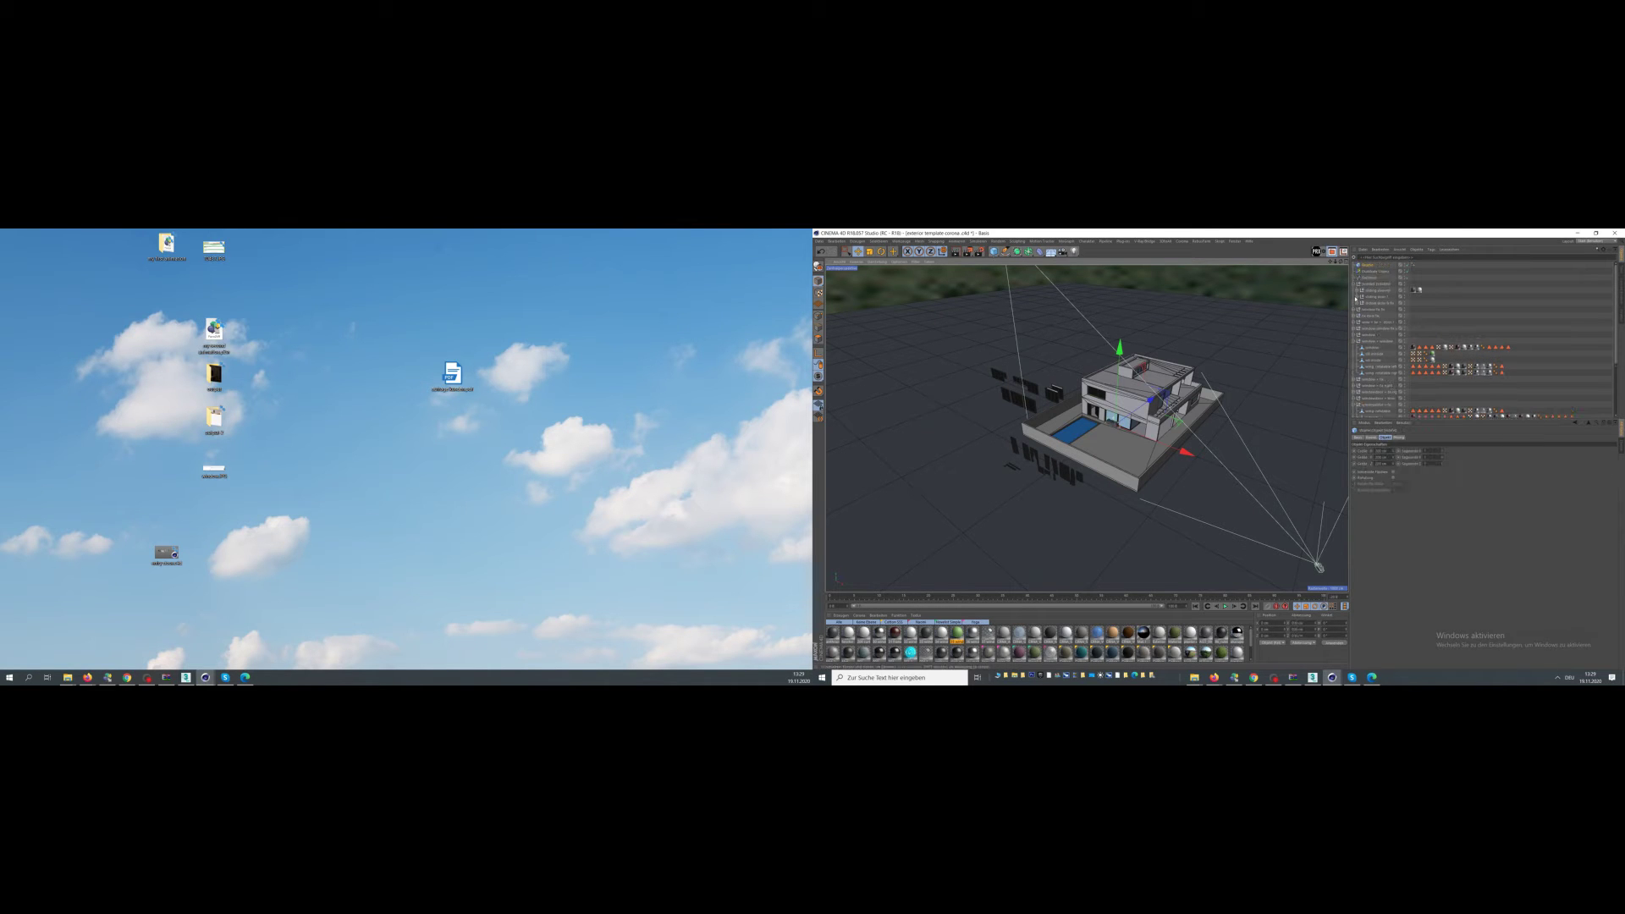
left_click_drag(1368, 273, 1365, 262)
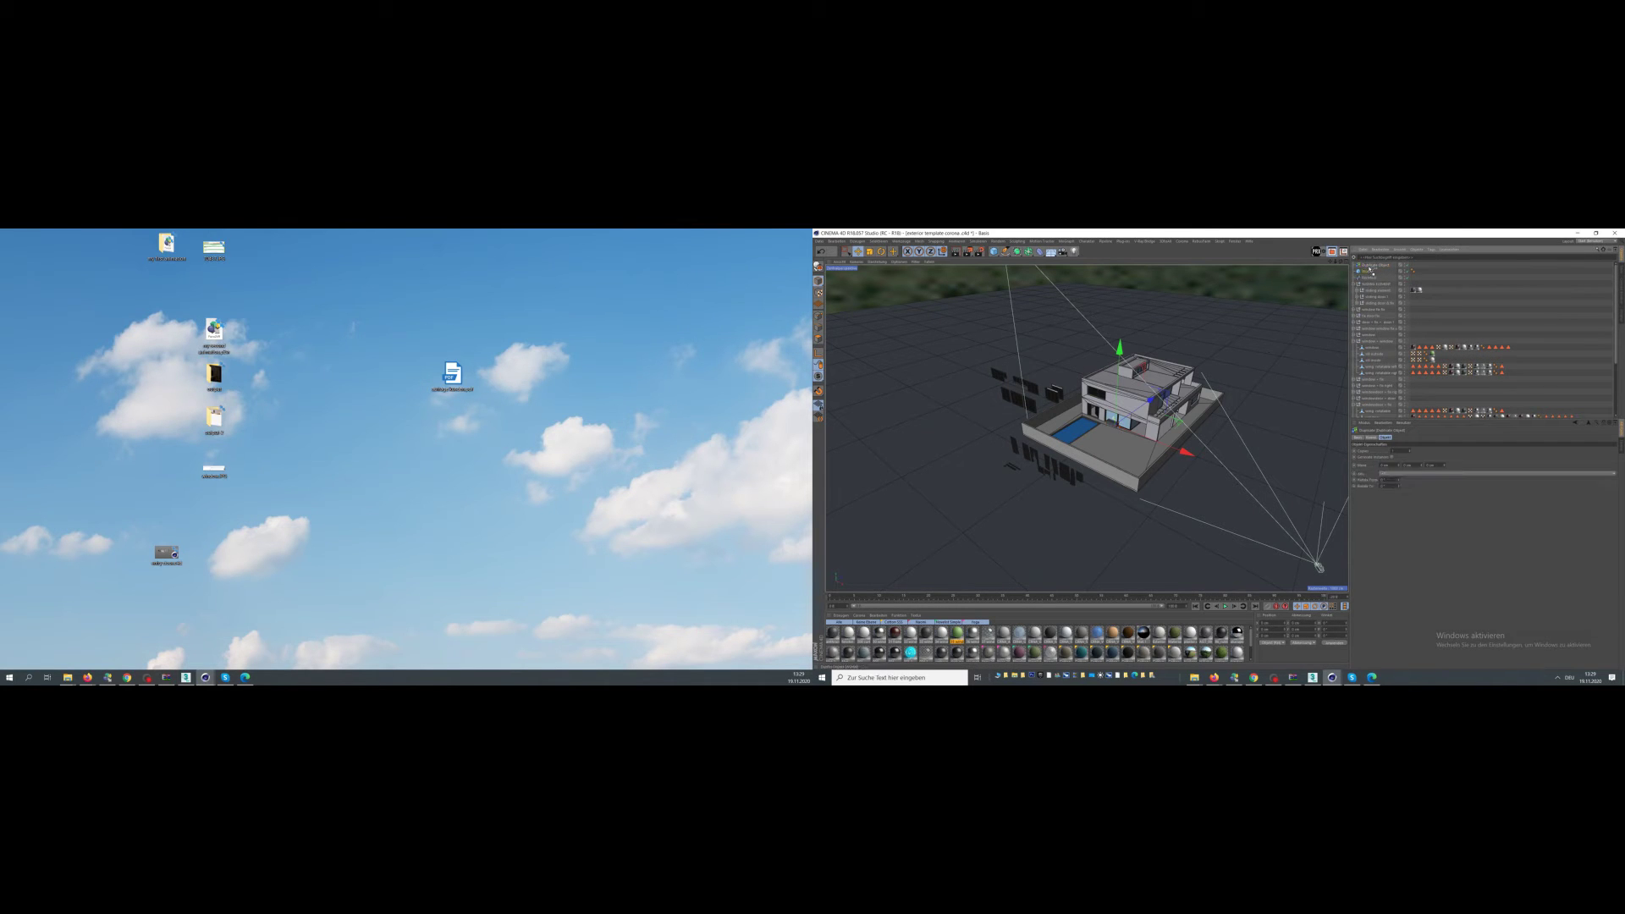
left_click(1371, 270)
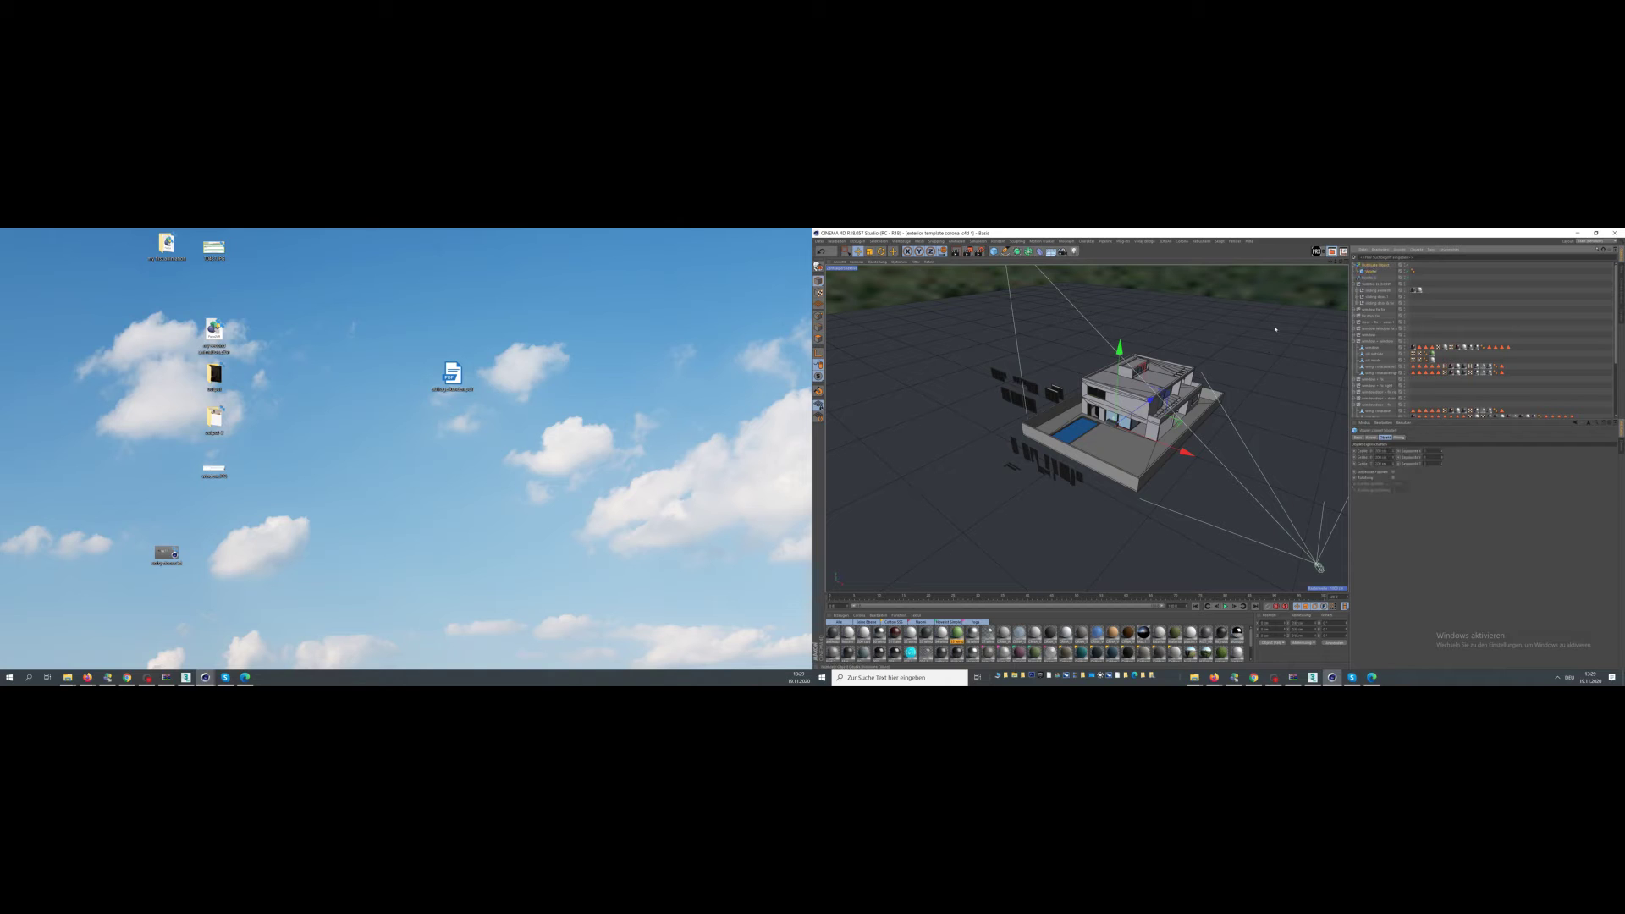
- Move the plugin object beside the house, enter 150 to stack the cube copies, and offset them sideways into a stair
scroll(1170, 418, "up", 5)
left_click_drag(1171, 418, 1244, 415)
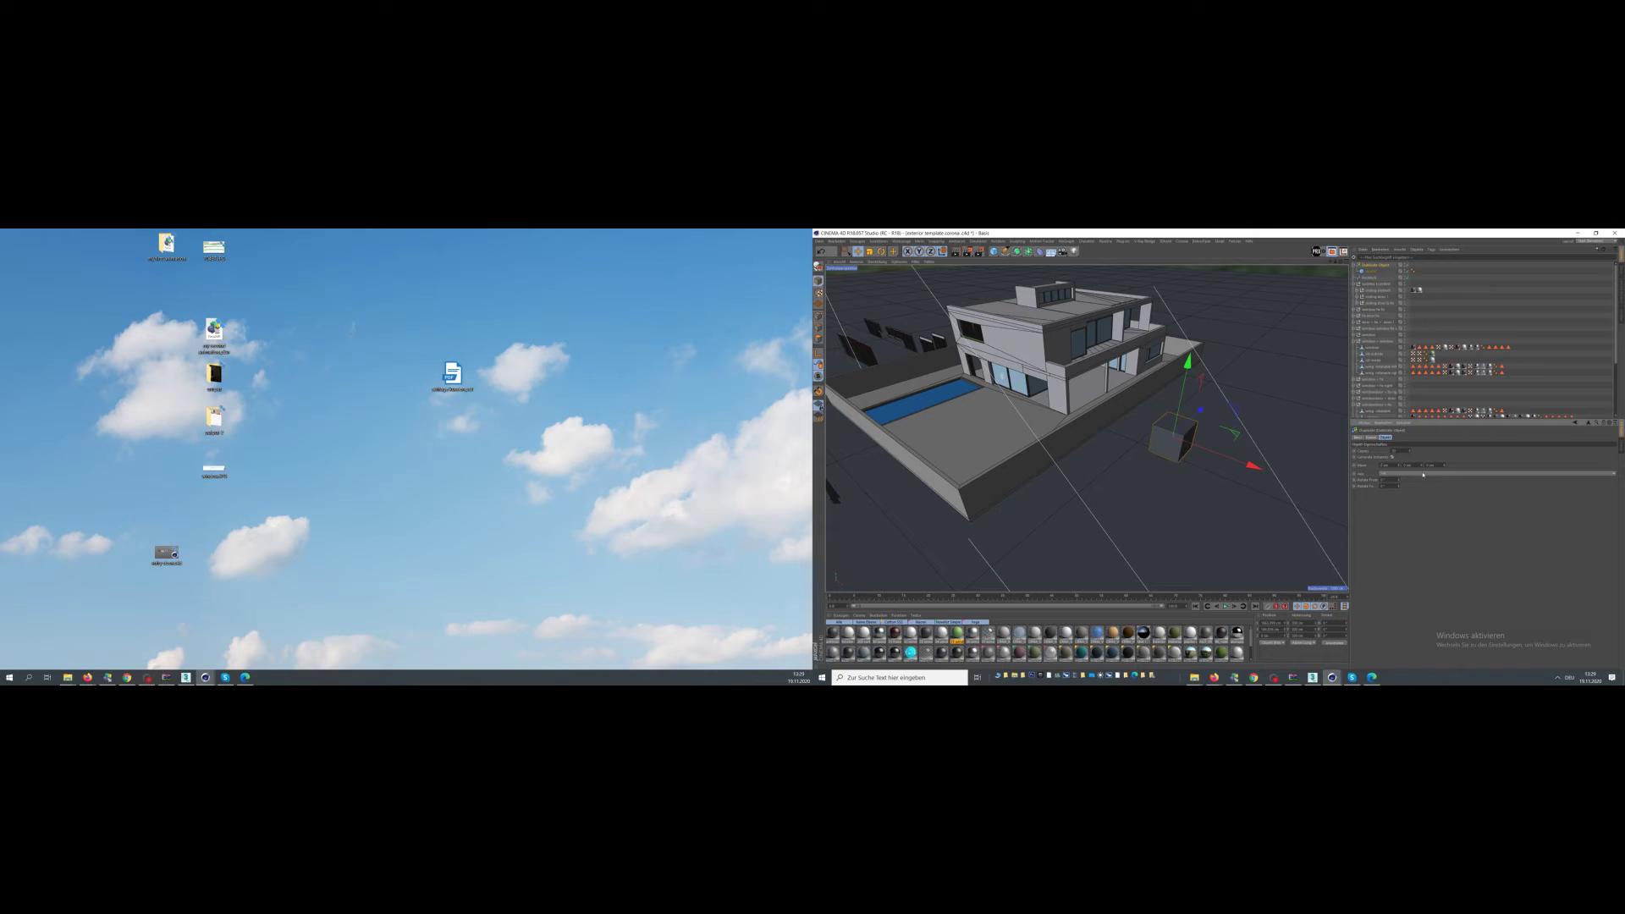
type("150")
key("Return")
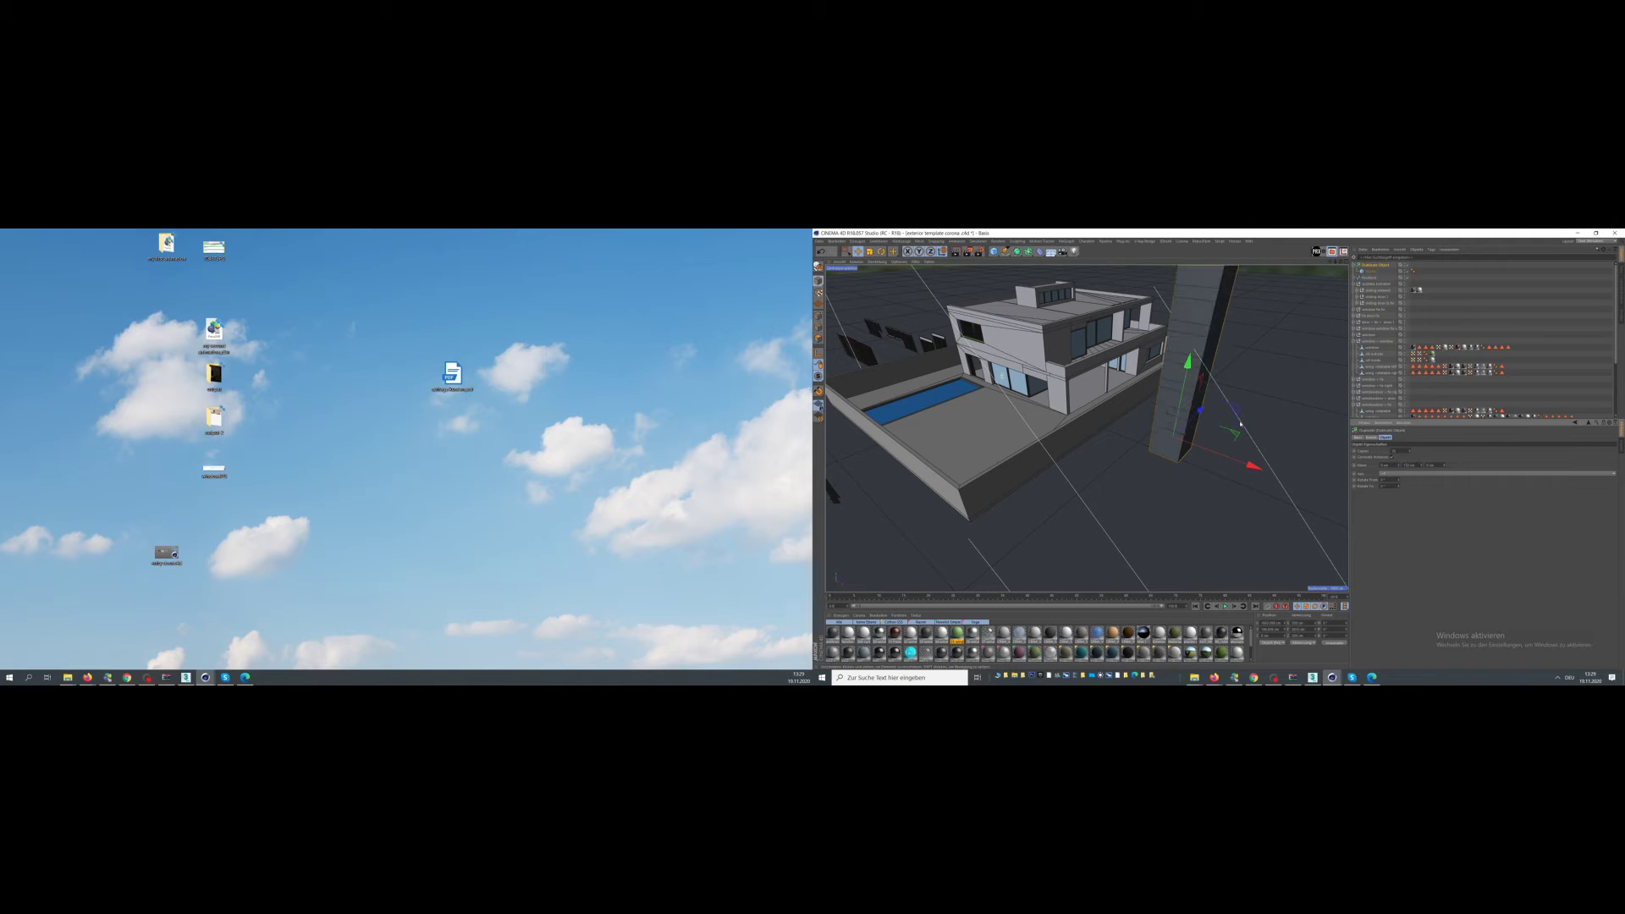
left_click_drag(1399, 466, 1399, 467)
- Delete the plugin object together with its cube copies
scroll(1152, 522, "down", 10)
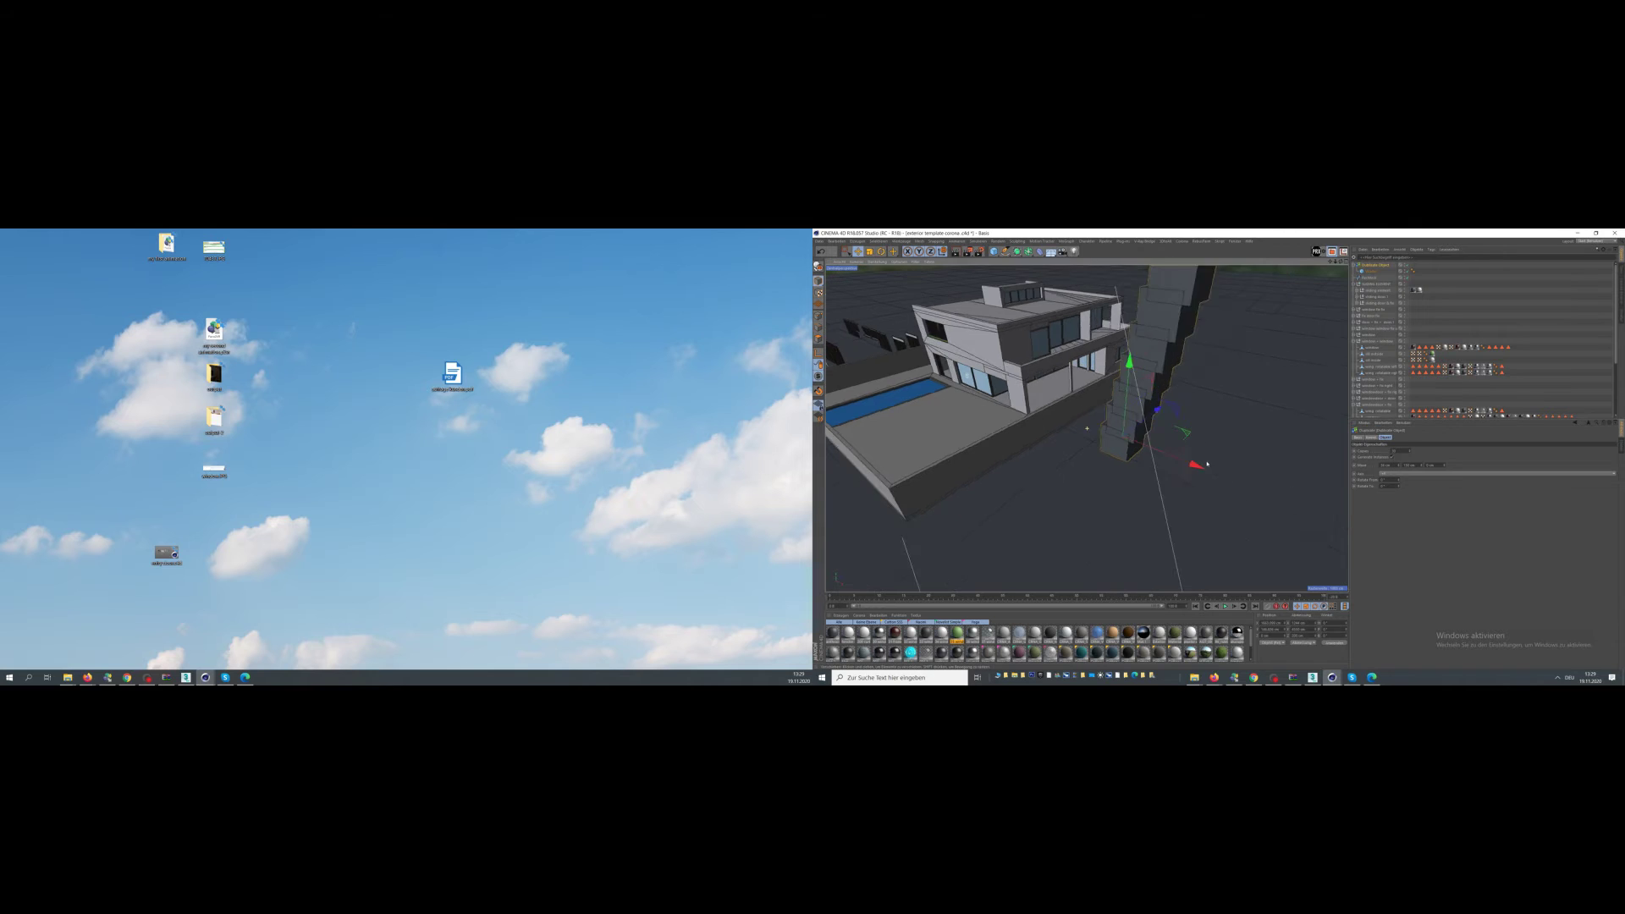
middle_click_drag(1153, 522, 1176, 502, "alt")
scroll(1177, 502, "up", 4)
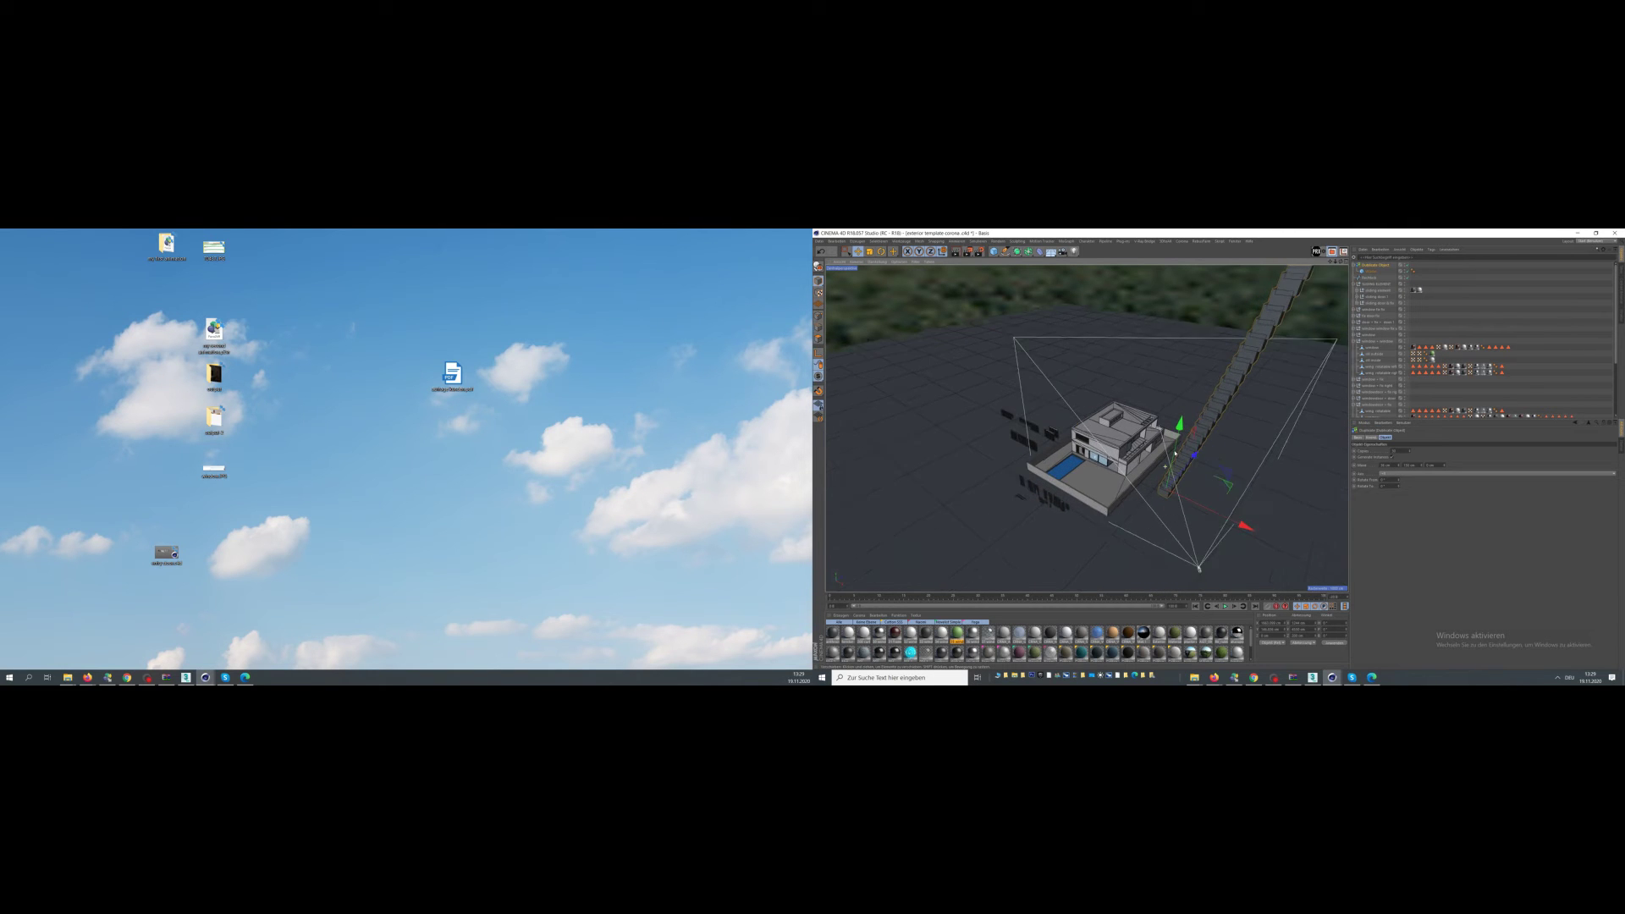
key("Delete")
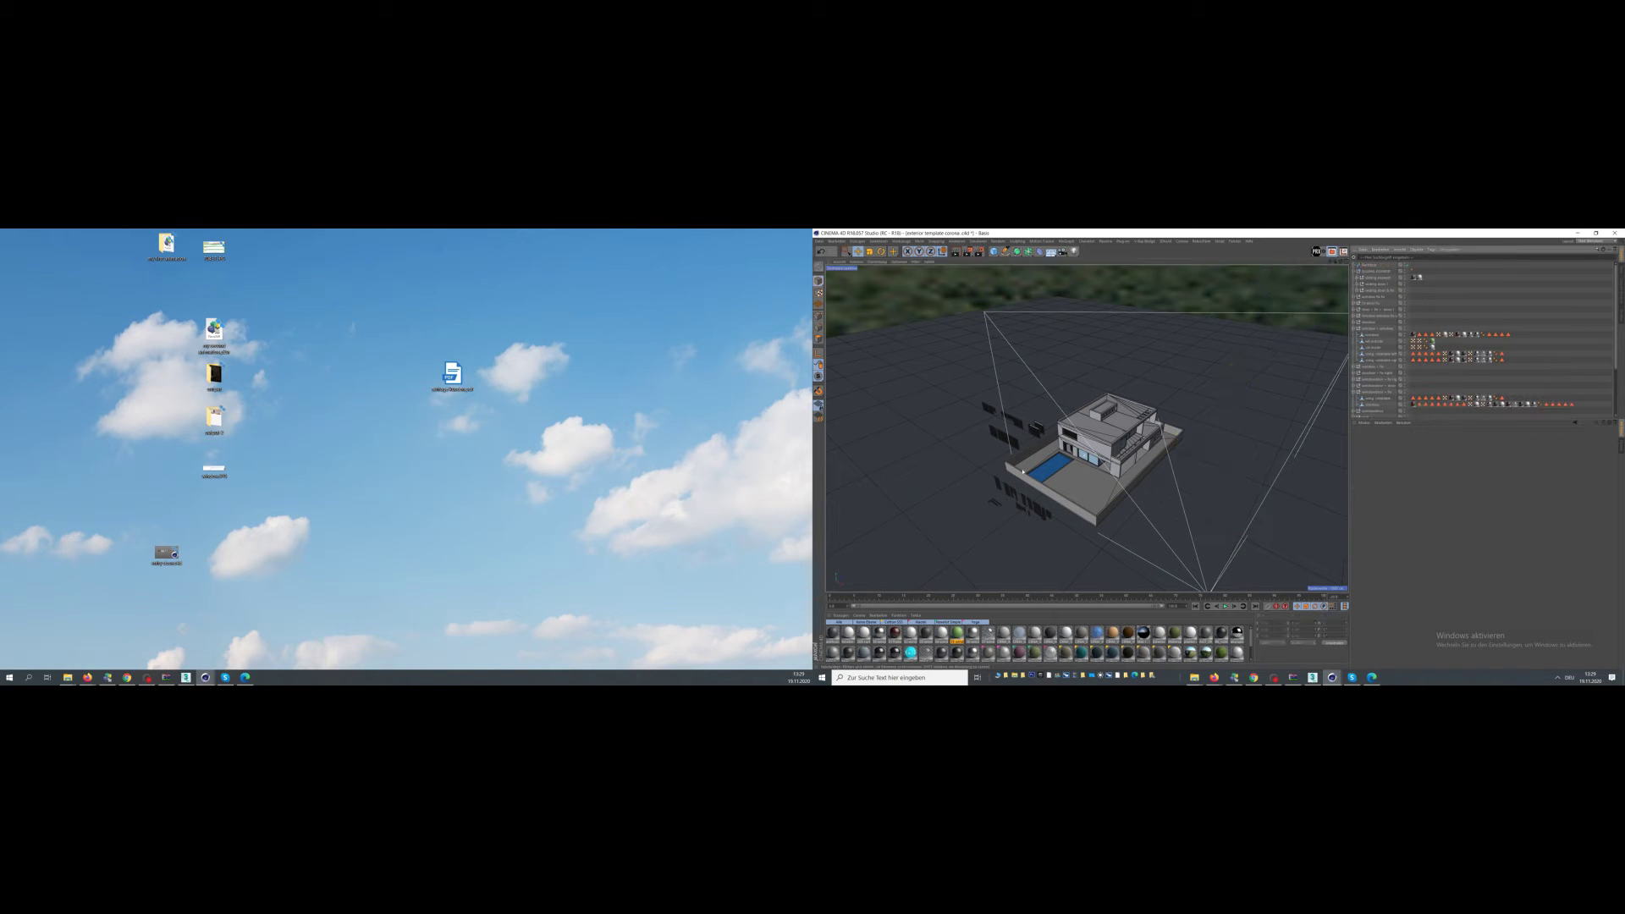
- Add another installed plugin's generator object to the scene and move it from the house toward the pool terrace
scroll(1106, 522, "up", 8)
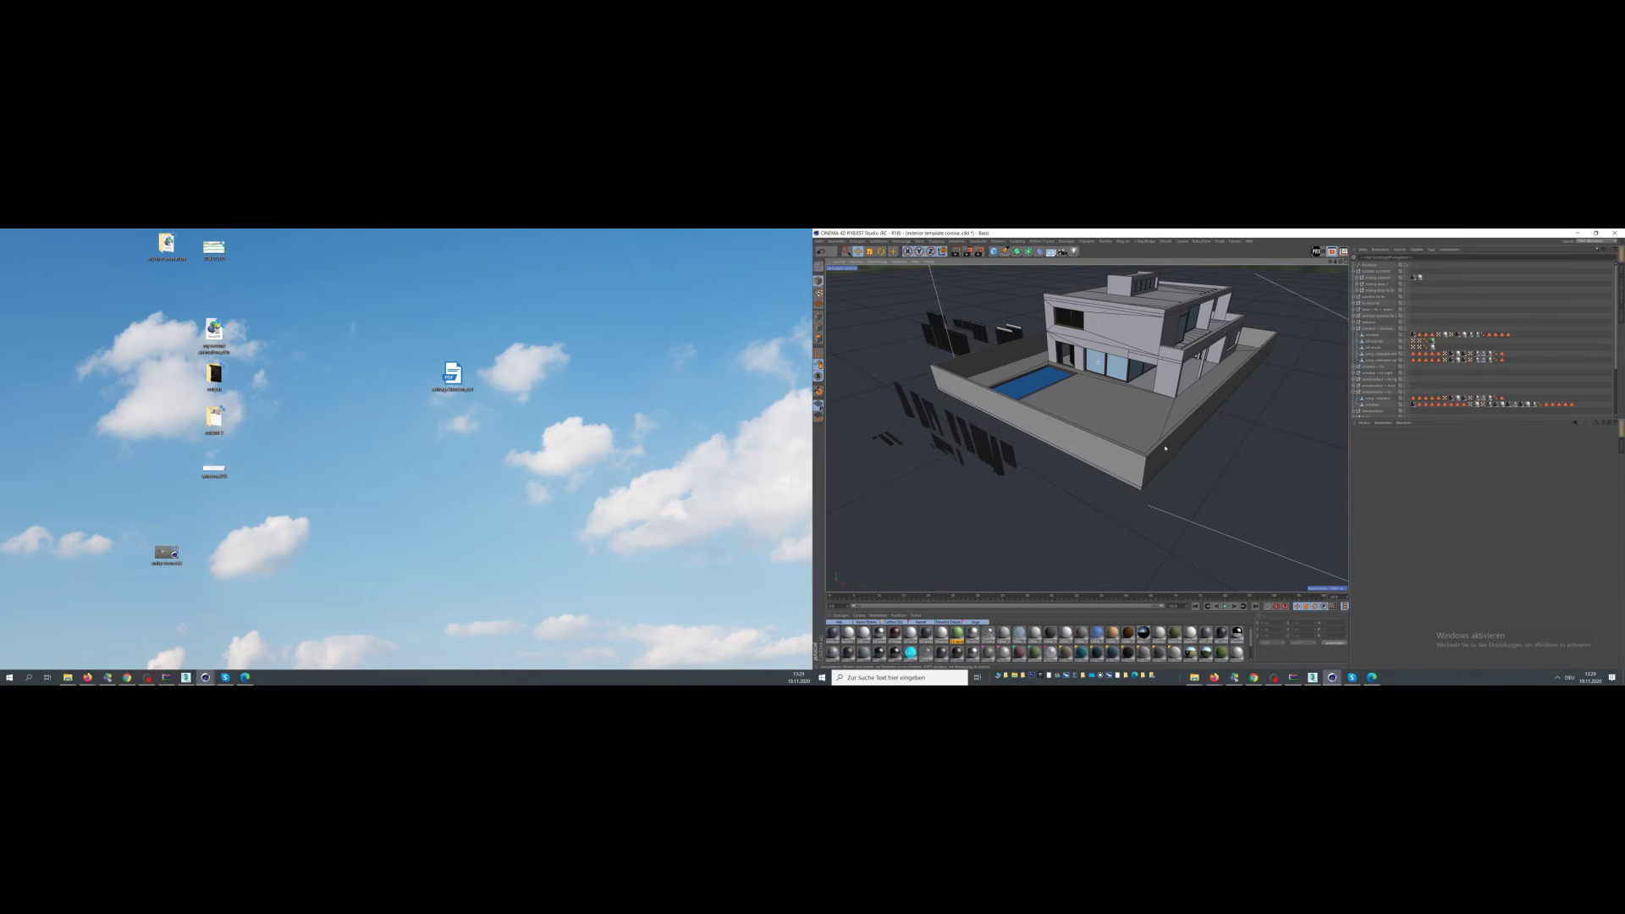
mouse_move(1047, 421)
left_mouse_down("alt")
mouse_move(1055, 457)
mouse_move(1090, 455)
mouse_move(1029, 446)
left_mouse_up("alt")
scroll(1066, 458, "up", 3)
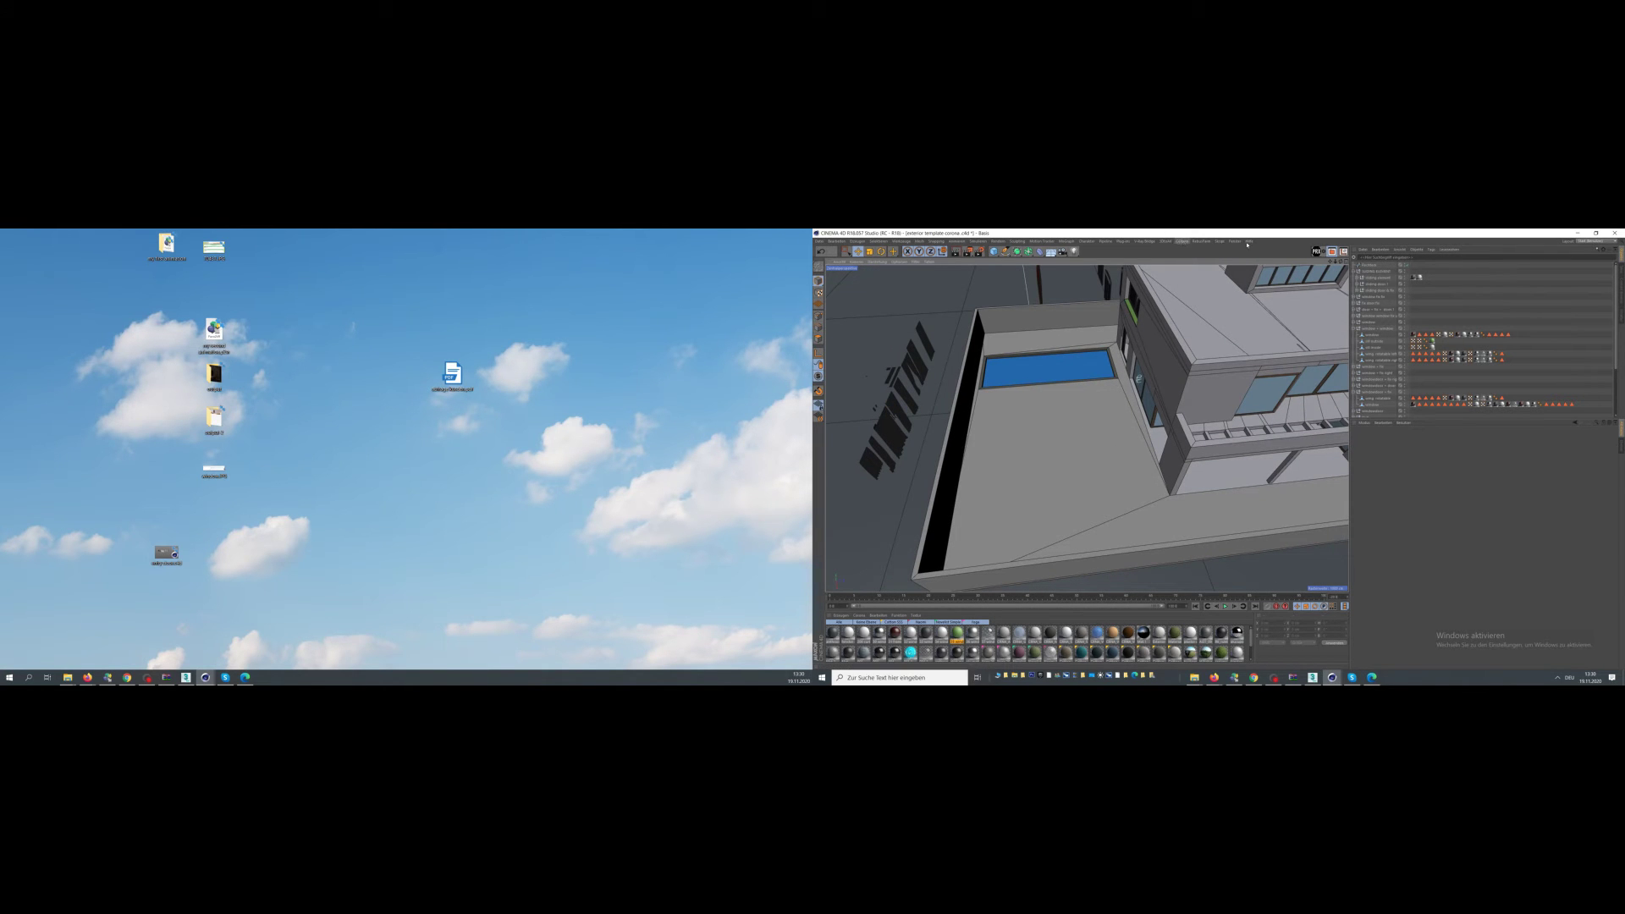
left_click(1129, 242)
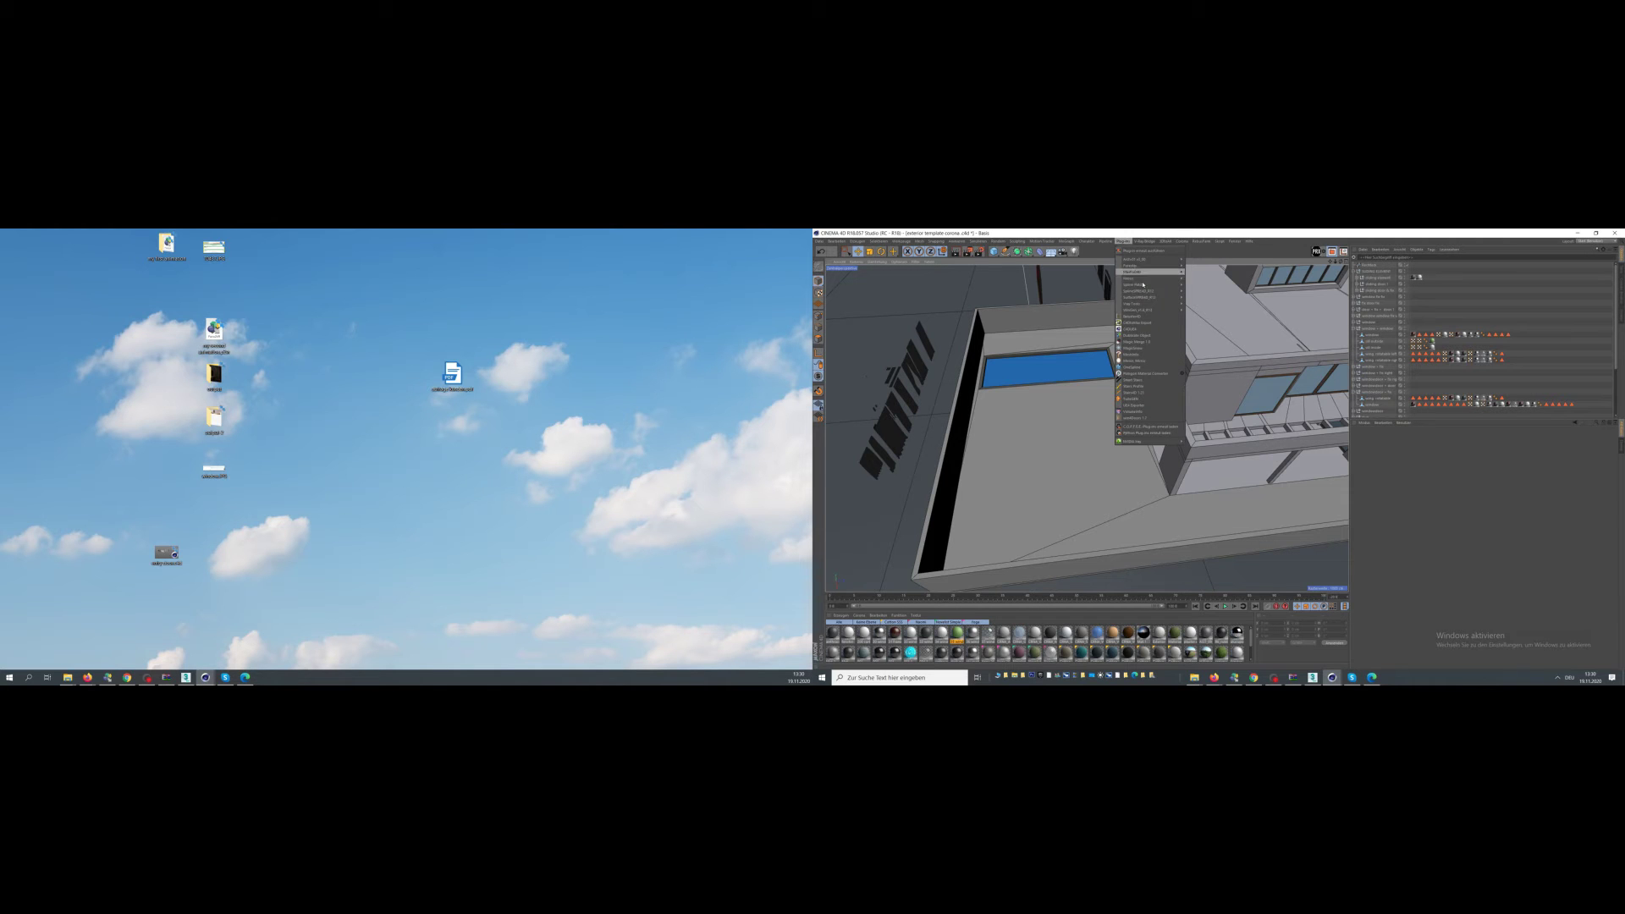
mouse_move(1130, 304)
mouse_move(1147, 266)
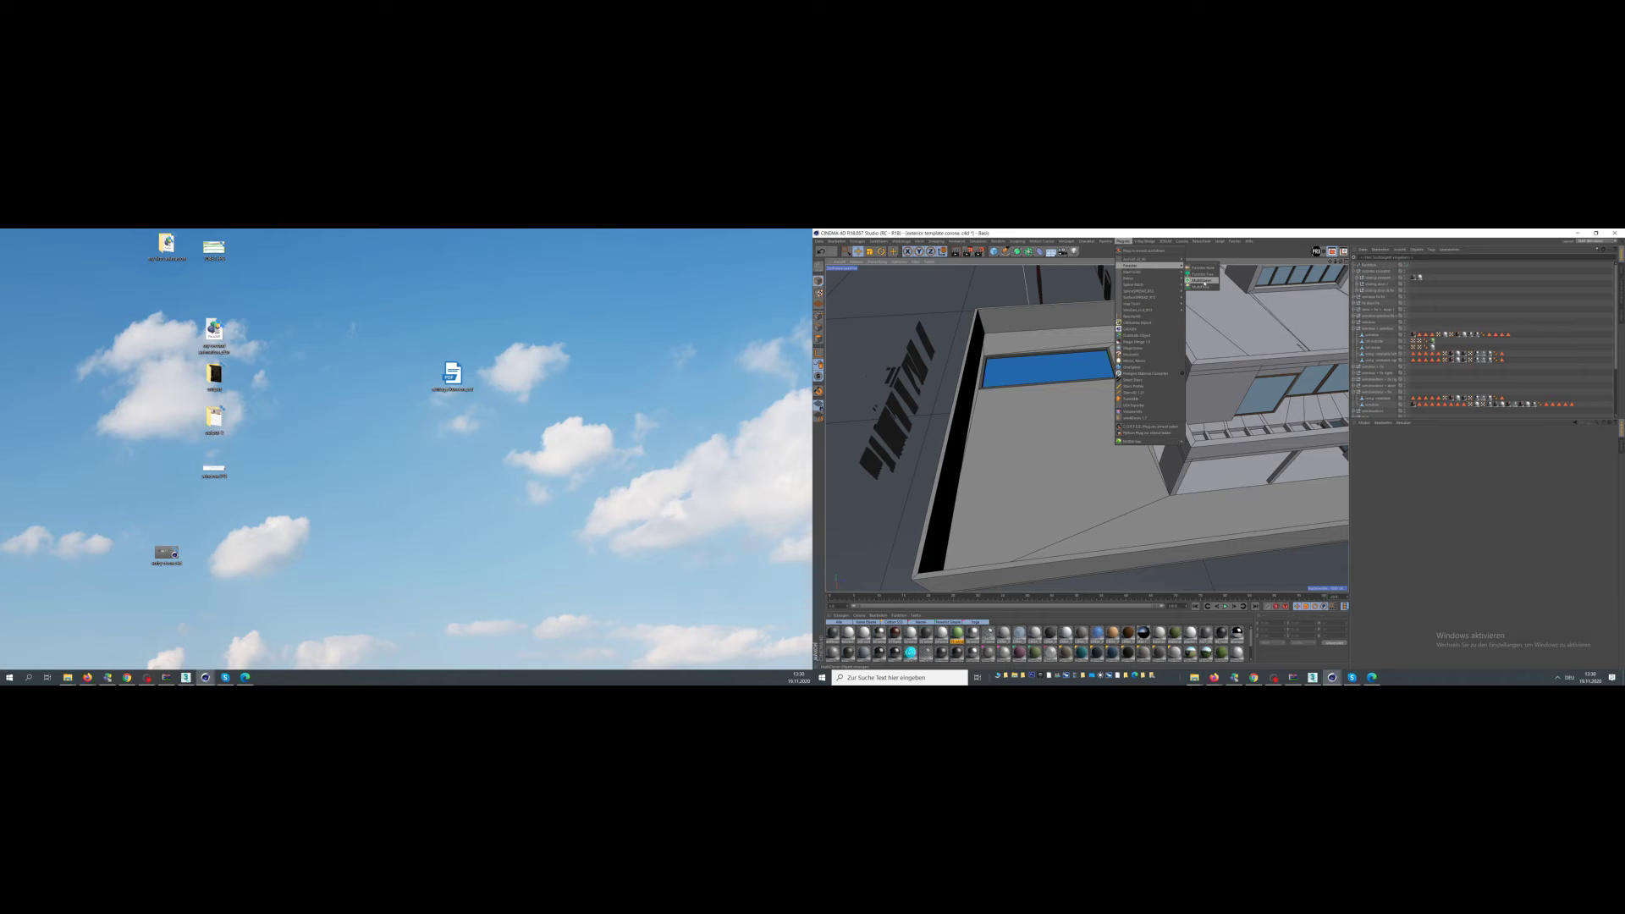
left_click(1206, 286)
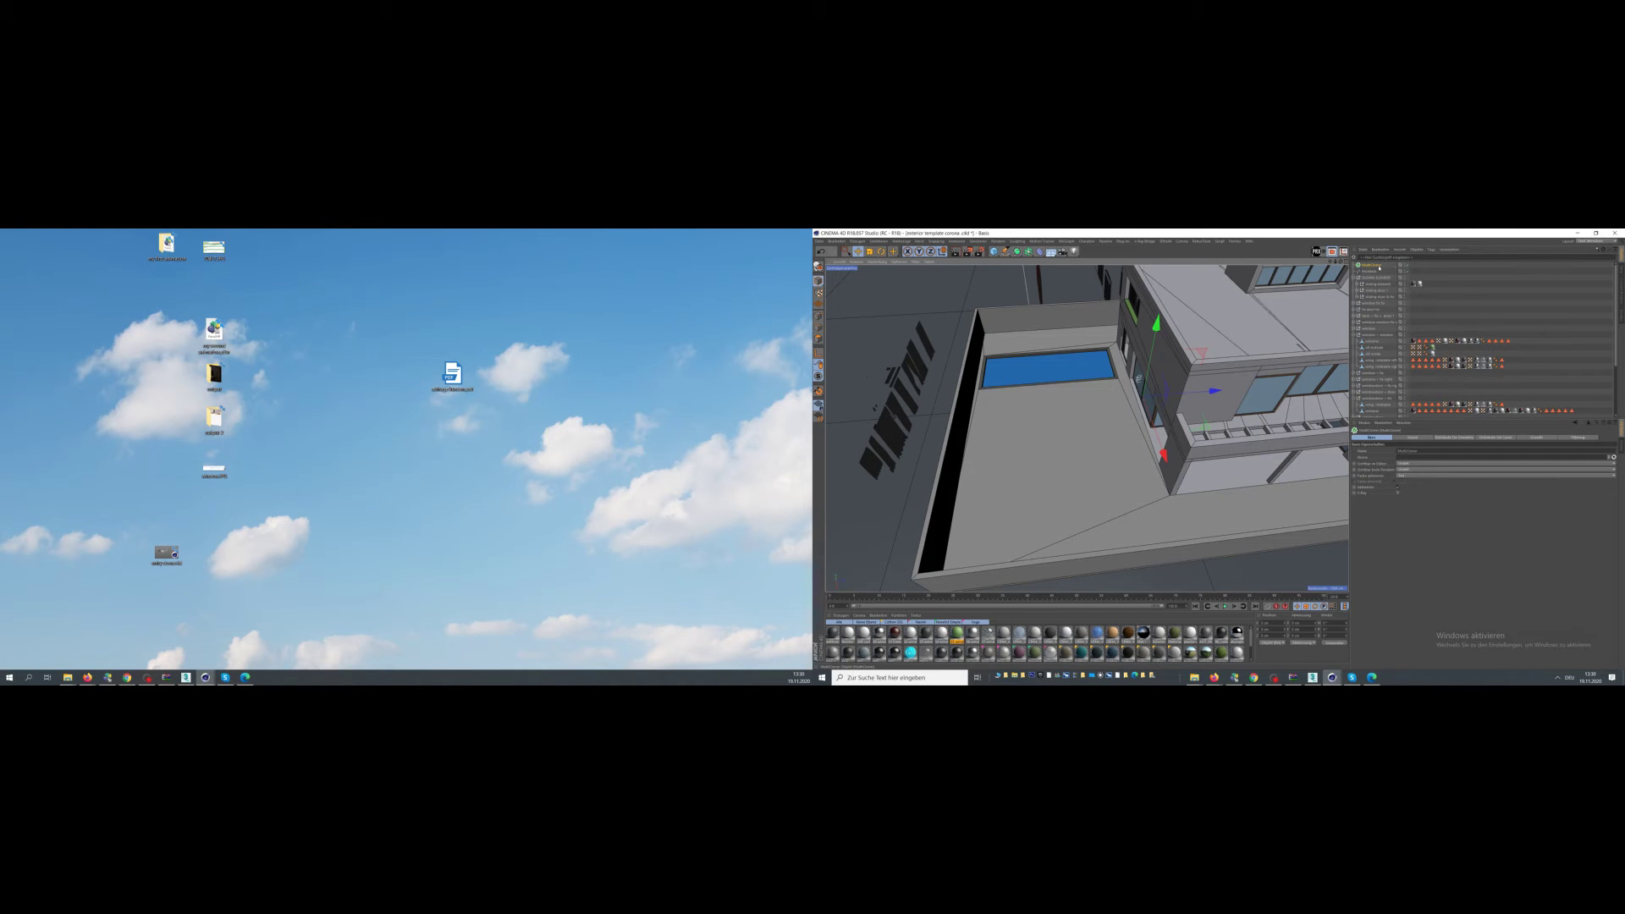
scroll(1192, 366, "down", 3)
left_click_drag(1184, 375, 1134, 378)
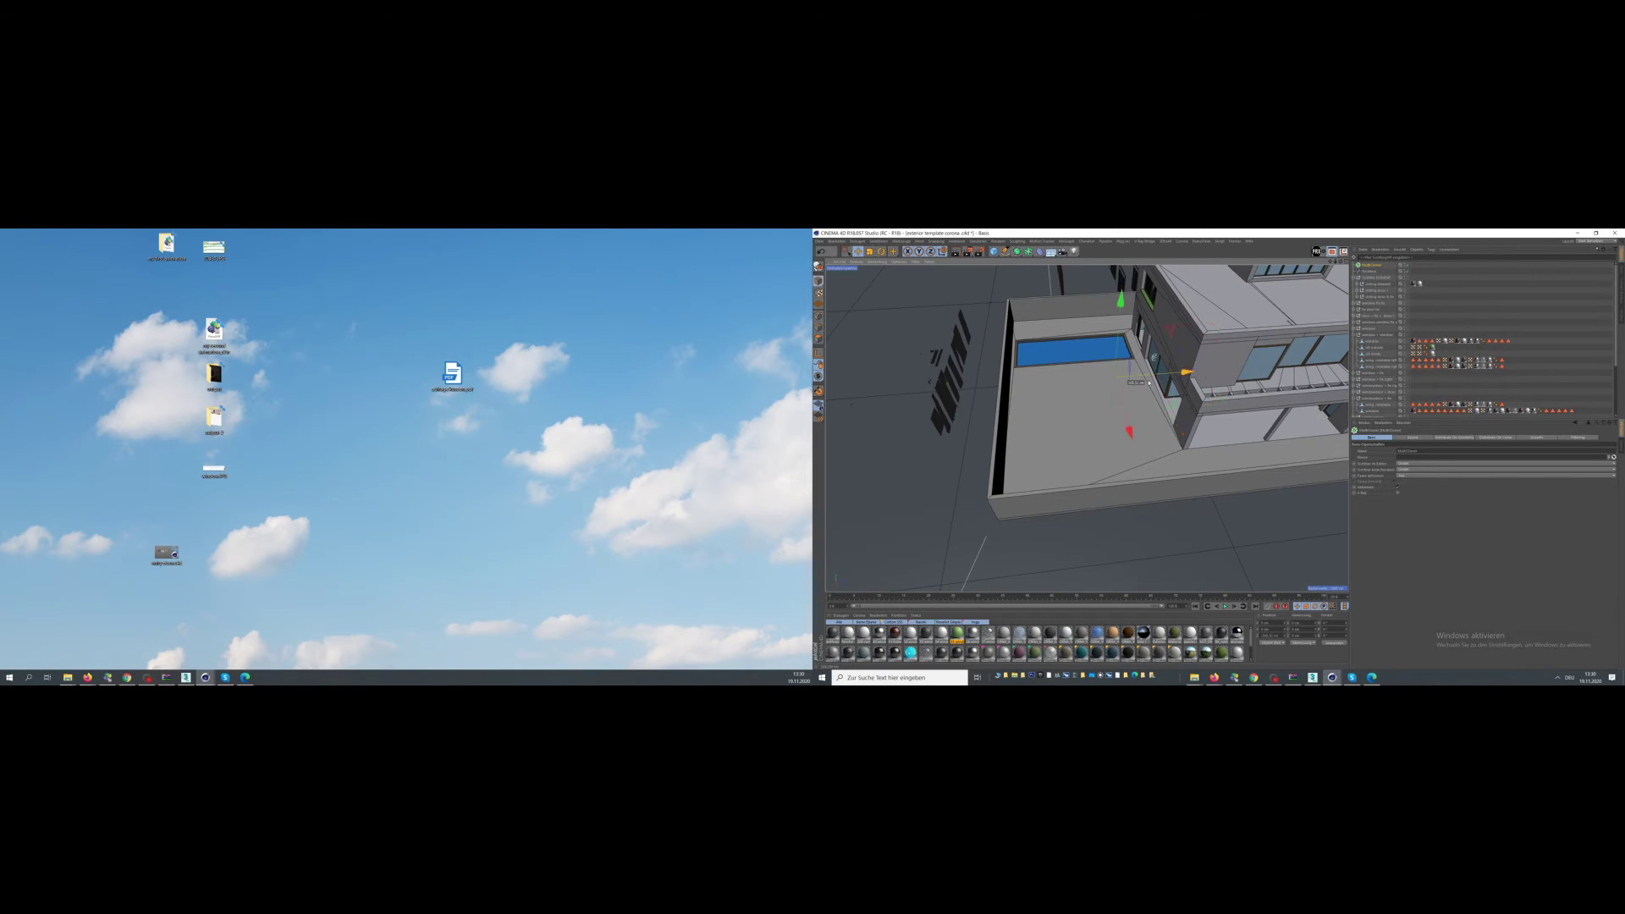
- Select the terrace floor polygon around the pool on the ground object
left_click(1068, 448)
scroll(1122, 442, "up", 4)
left_click_drag(1122, 442, 959, 378, "alt")
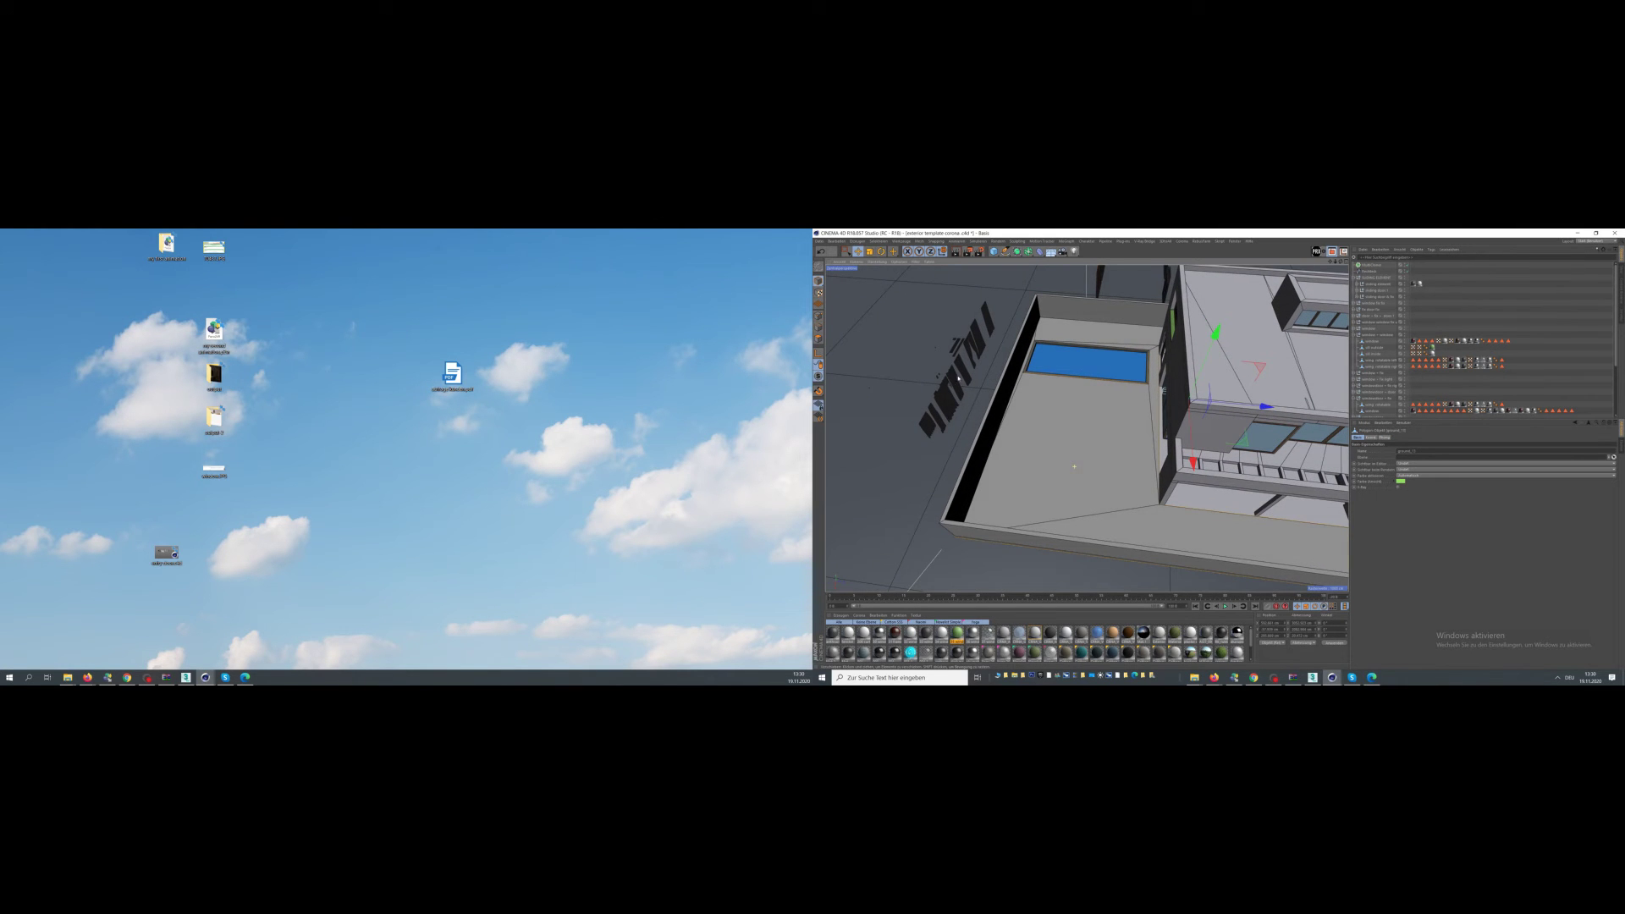
left_click(1028, 426)
left_click(1028, 426)
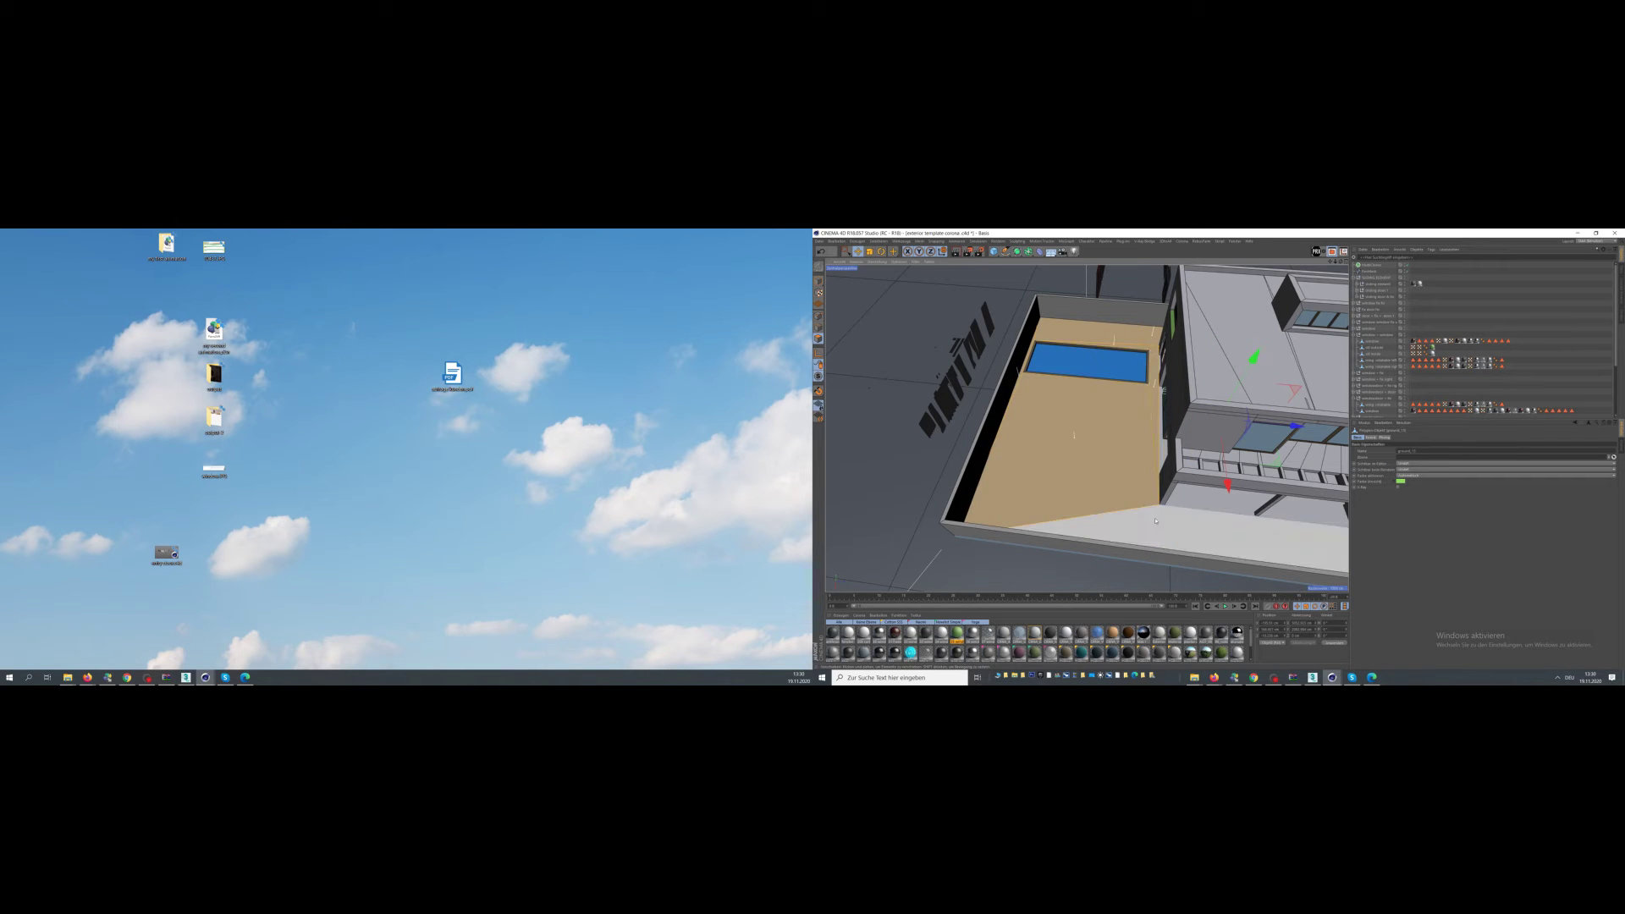
- Locate the ground object in the object hierarchy and move it up to the start of the list
scroll(1364, 357, "down", 5)
scroll(1363, 356, "down", 10)
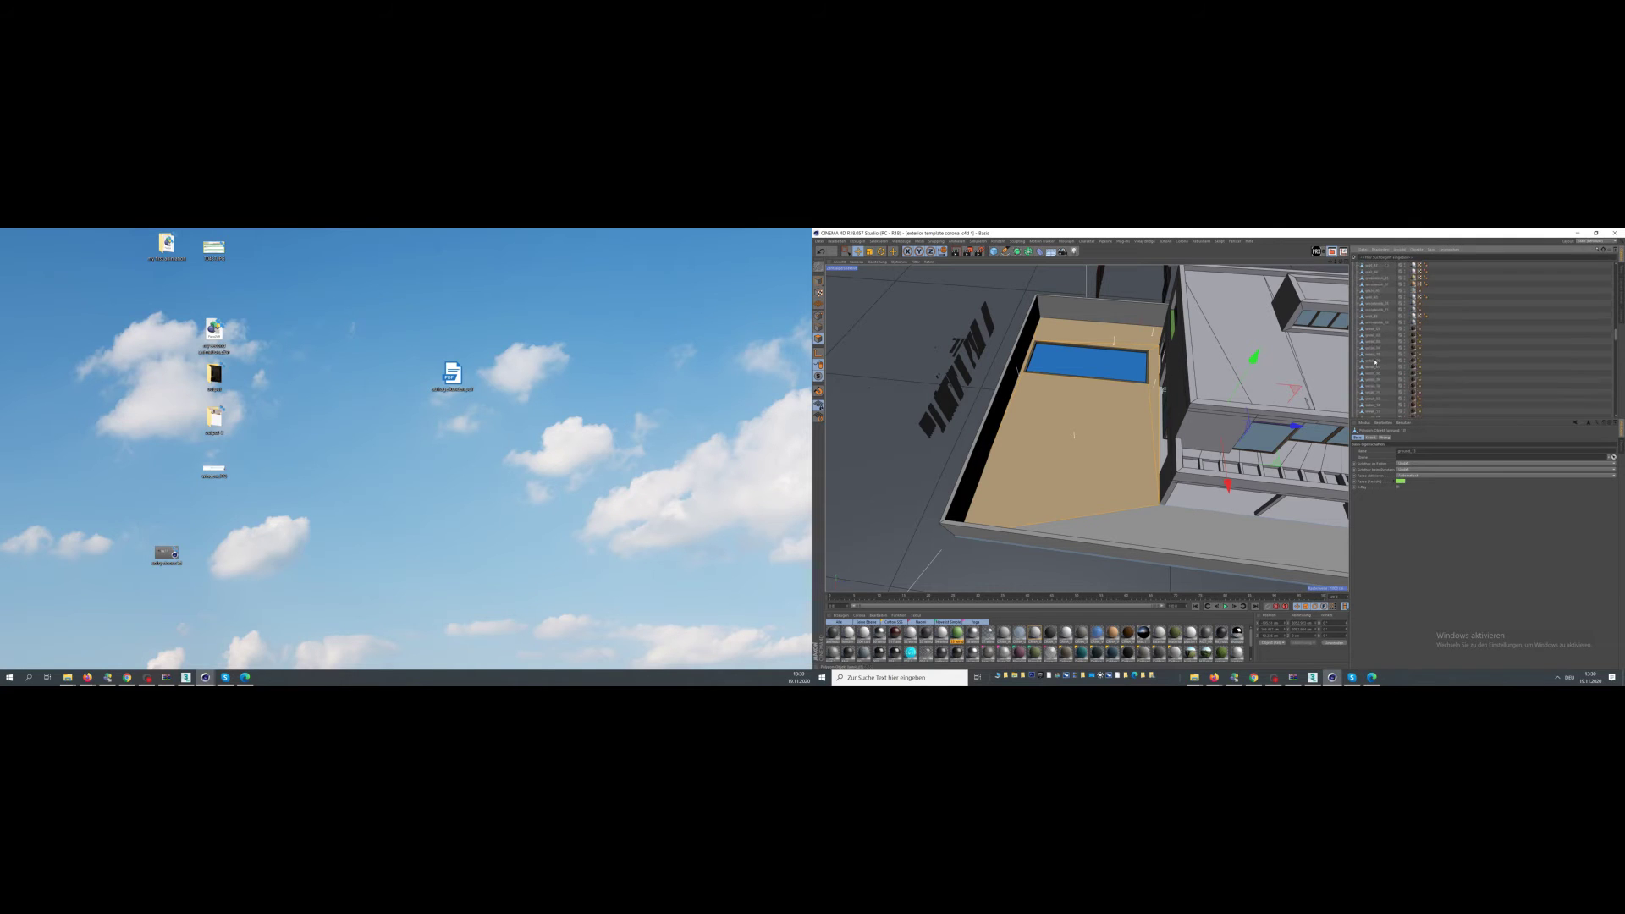
scroll(1374, 362, "down", 3)
left_click(1428, 359)
scroll(1427, 360, "down", 2)
left_click(1497, 323)
left_click_drag(1614, 329, 1614, 258)
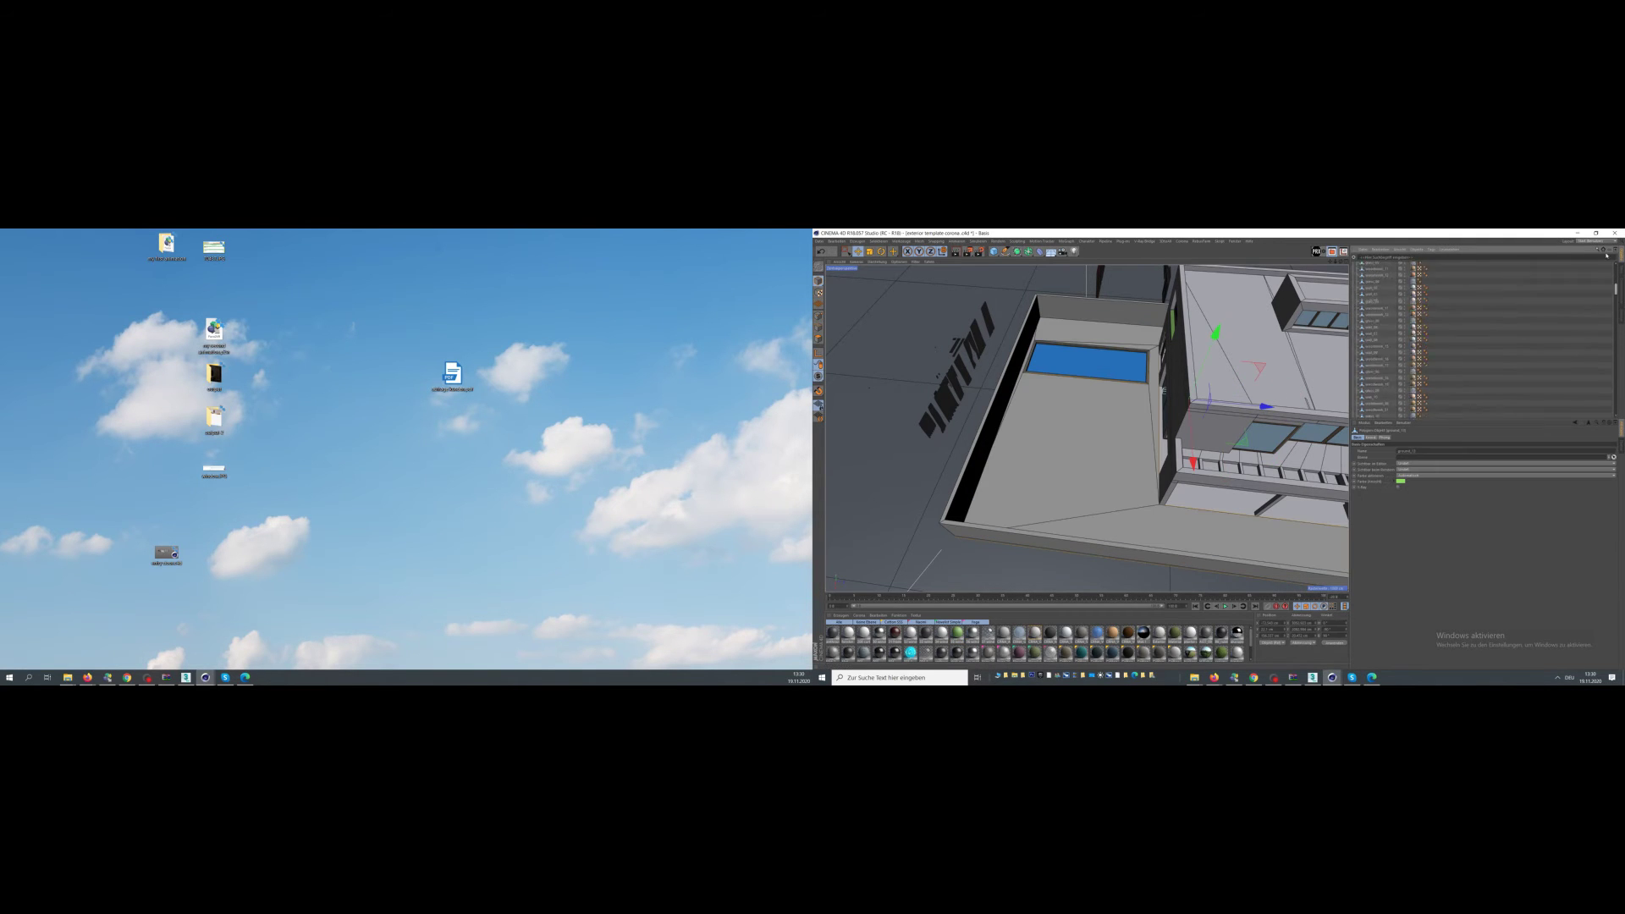
- Store the selected terrace floor polygons as a polygon selection on the ground object
left_click(819, 338)
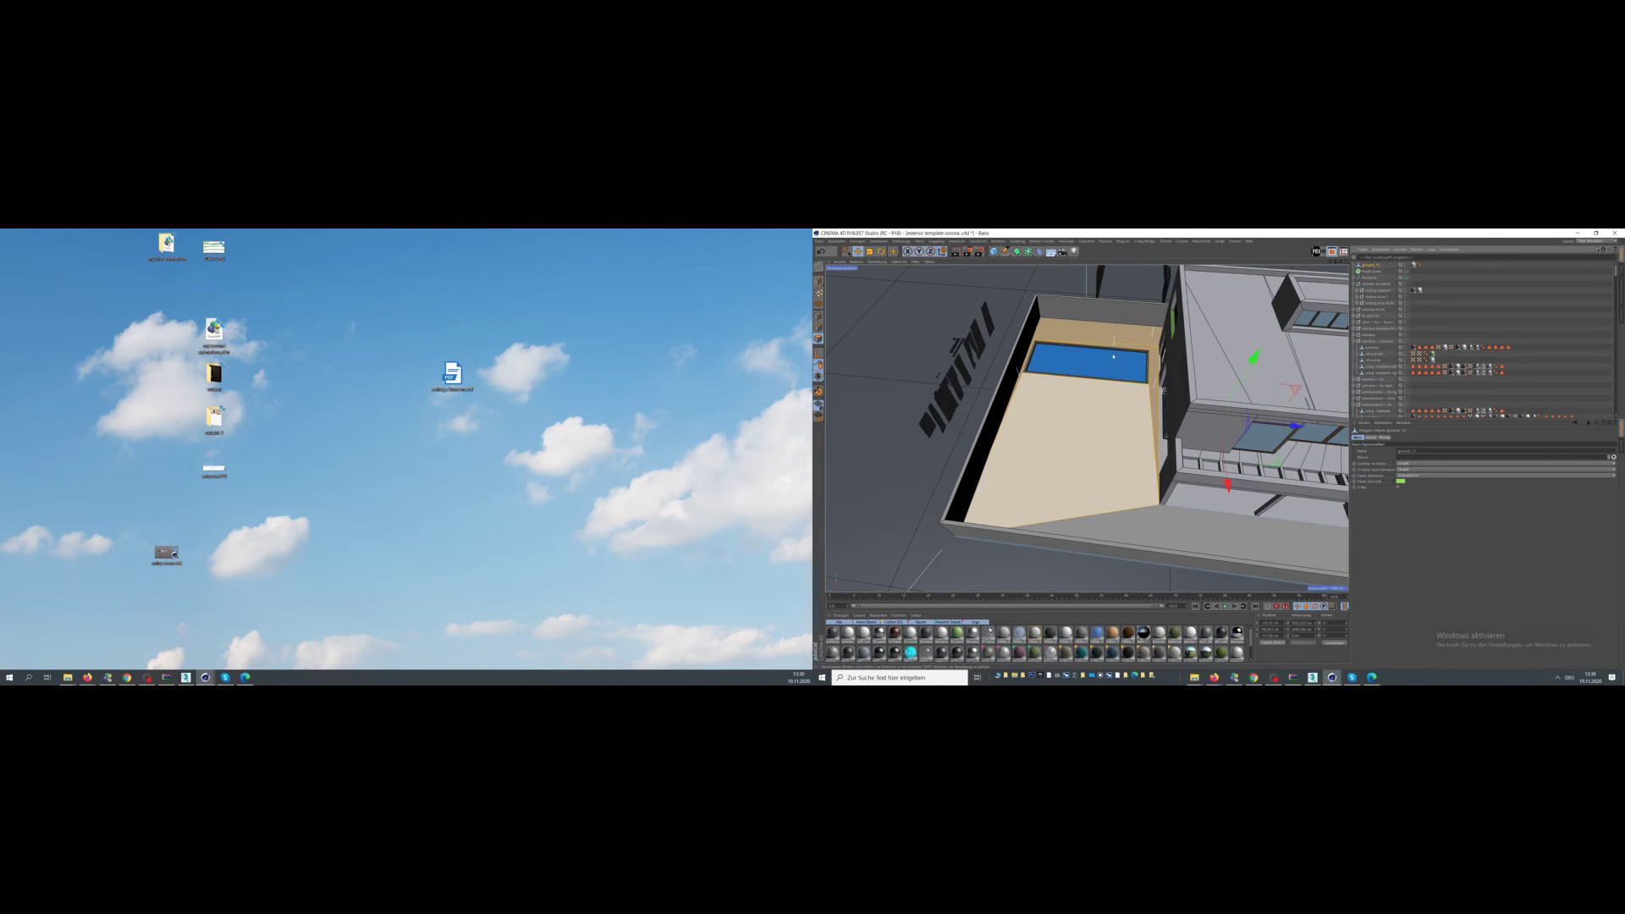
left_click(878, 241)
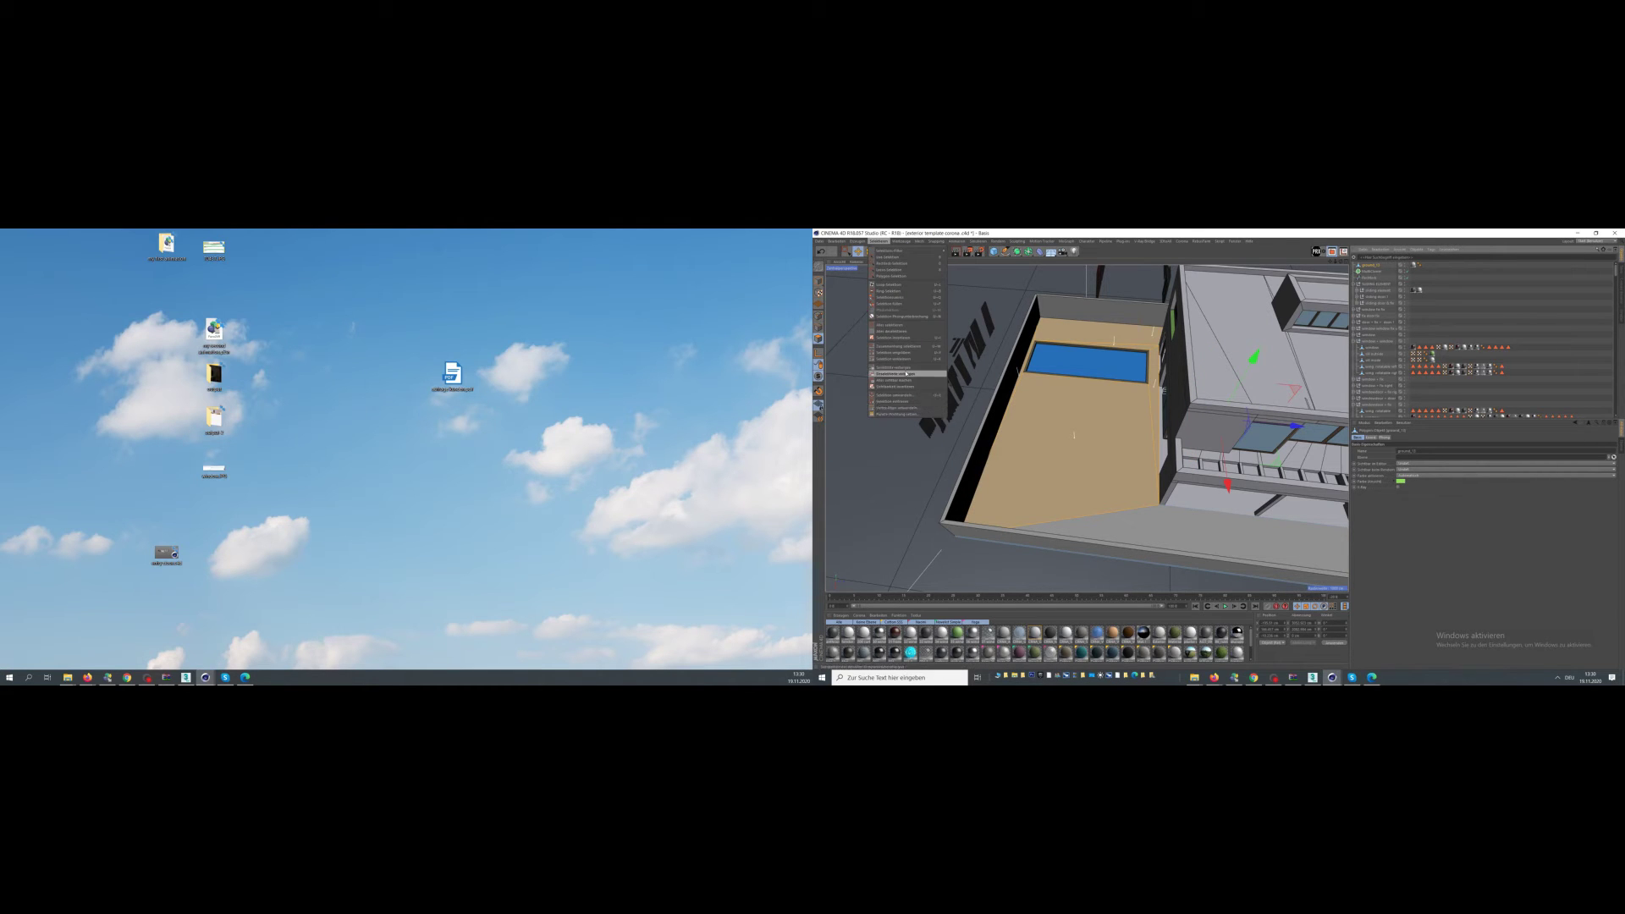
left_click(906, 396)
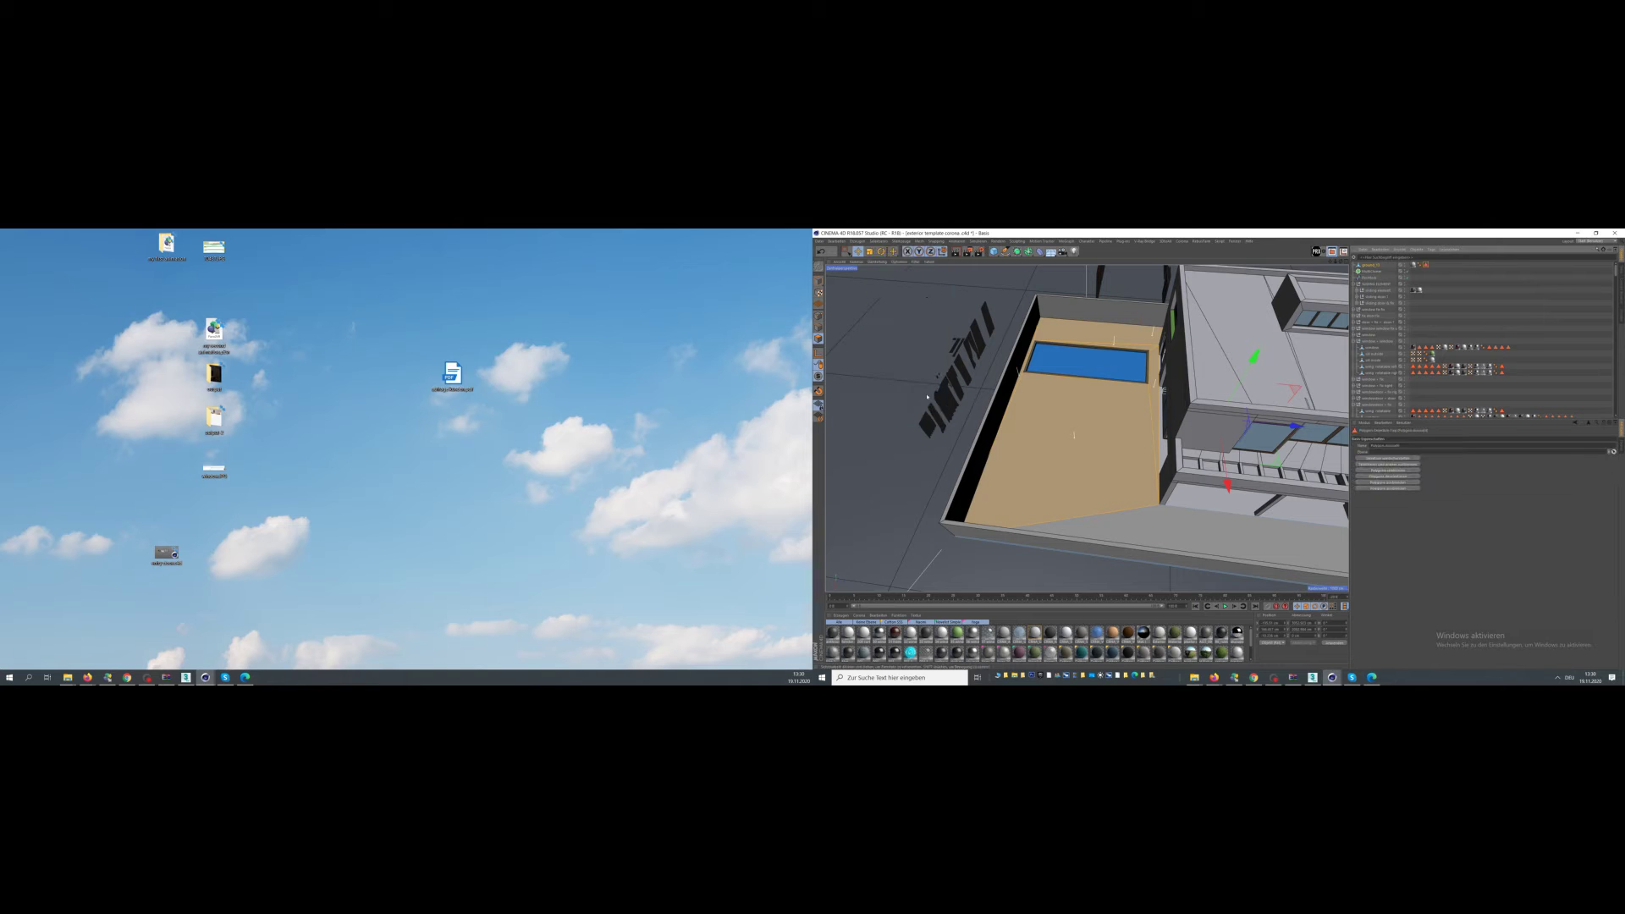
- Open the Content Browser and browse the model library to the folder with the grass assets
key("shift+F8")
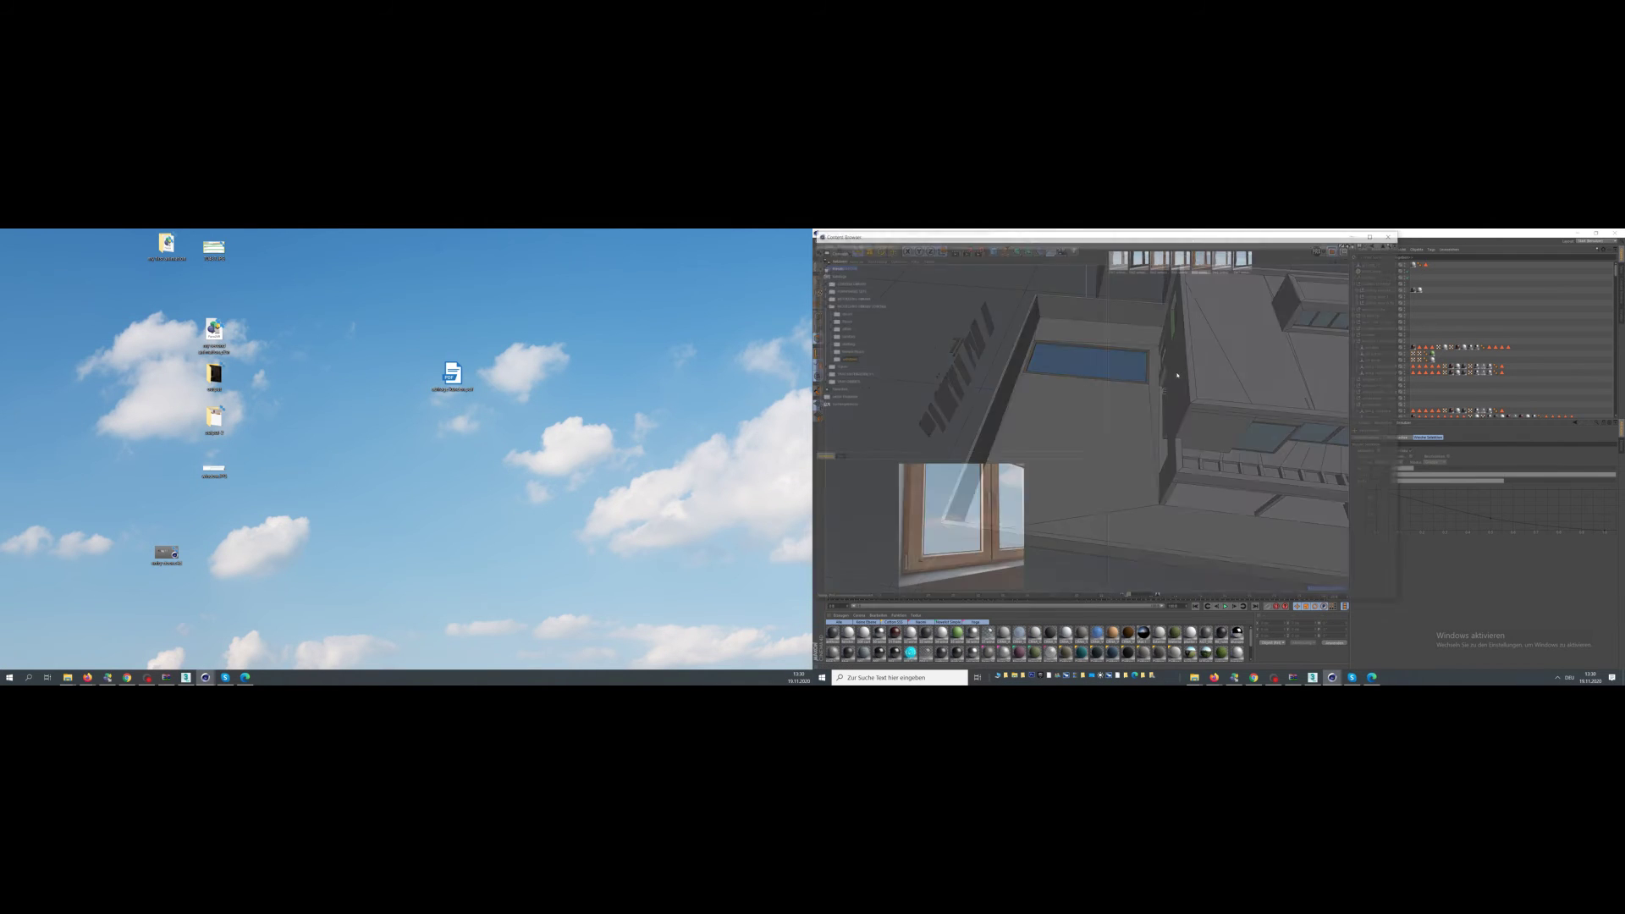
left_click_drag(1162, 239, 478, 251)
left_click(244, 321)
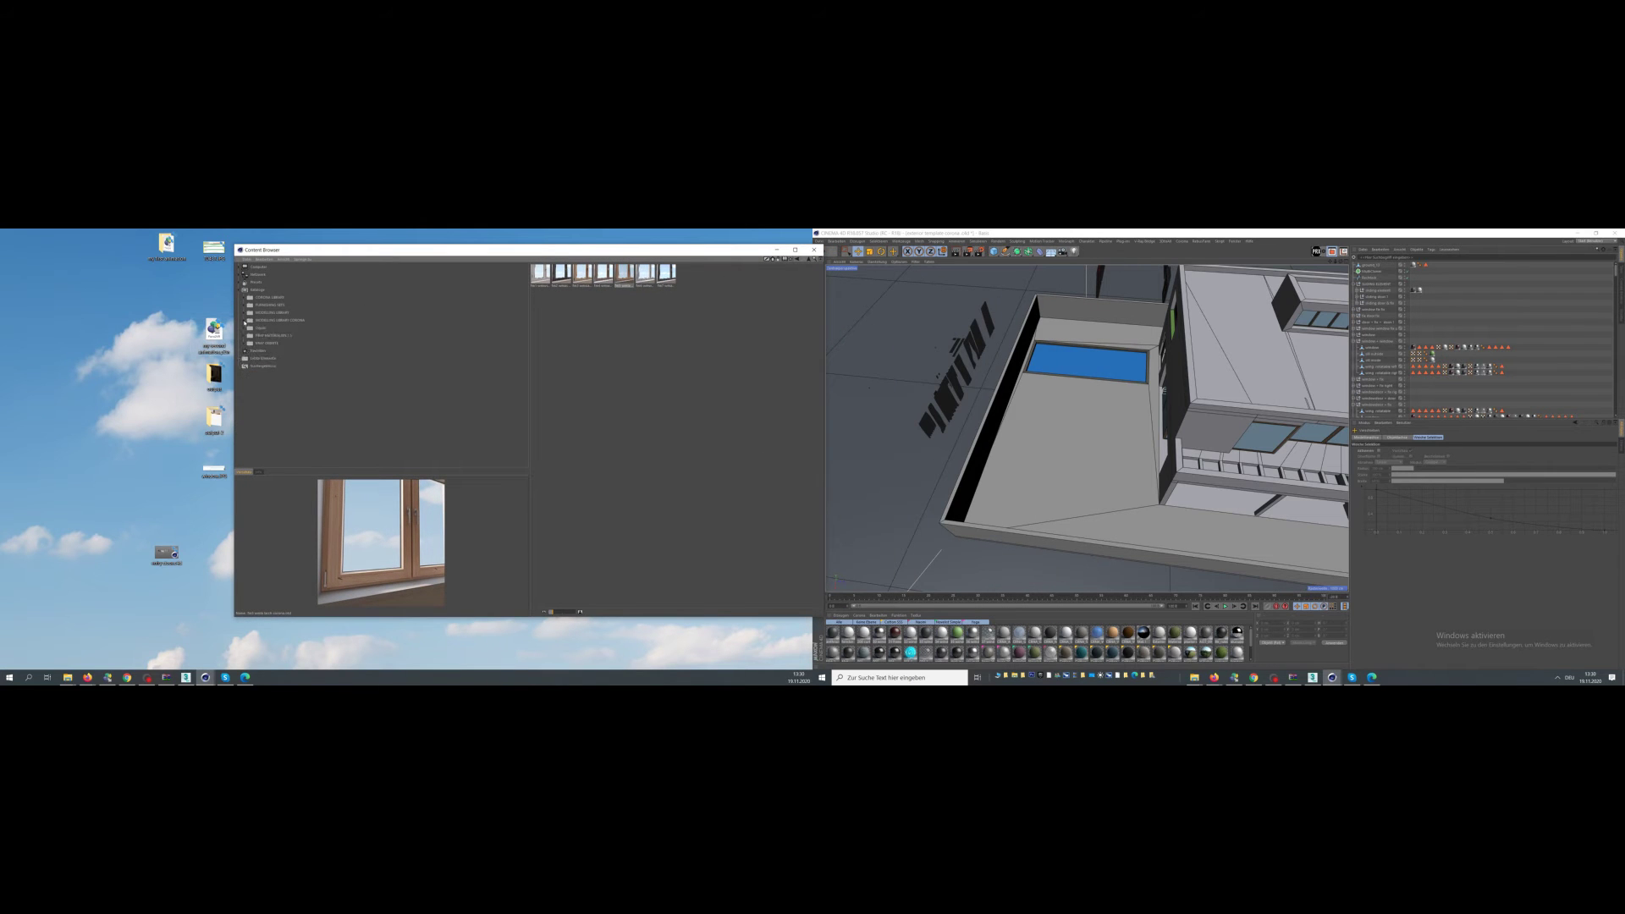
left_click_drag(369, 250, 948, 323)
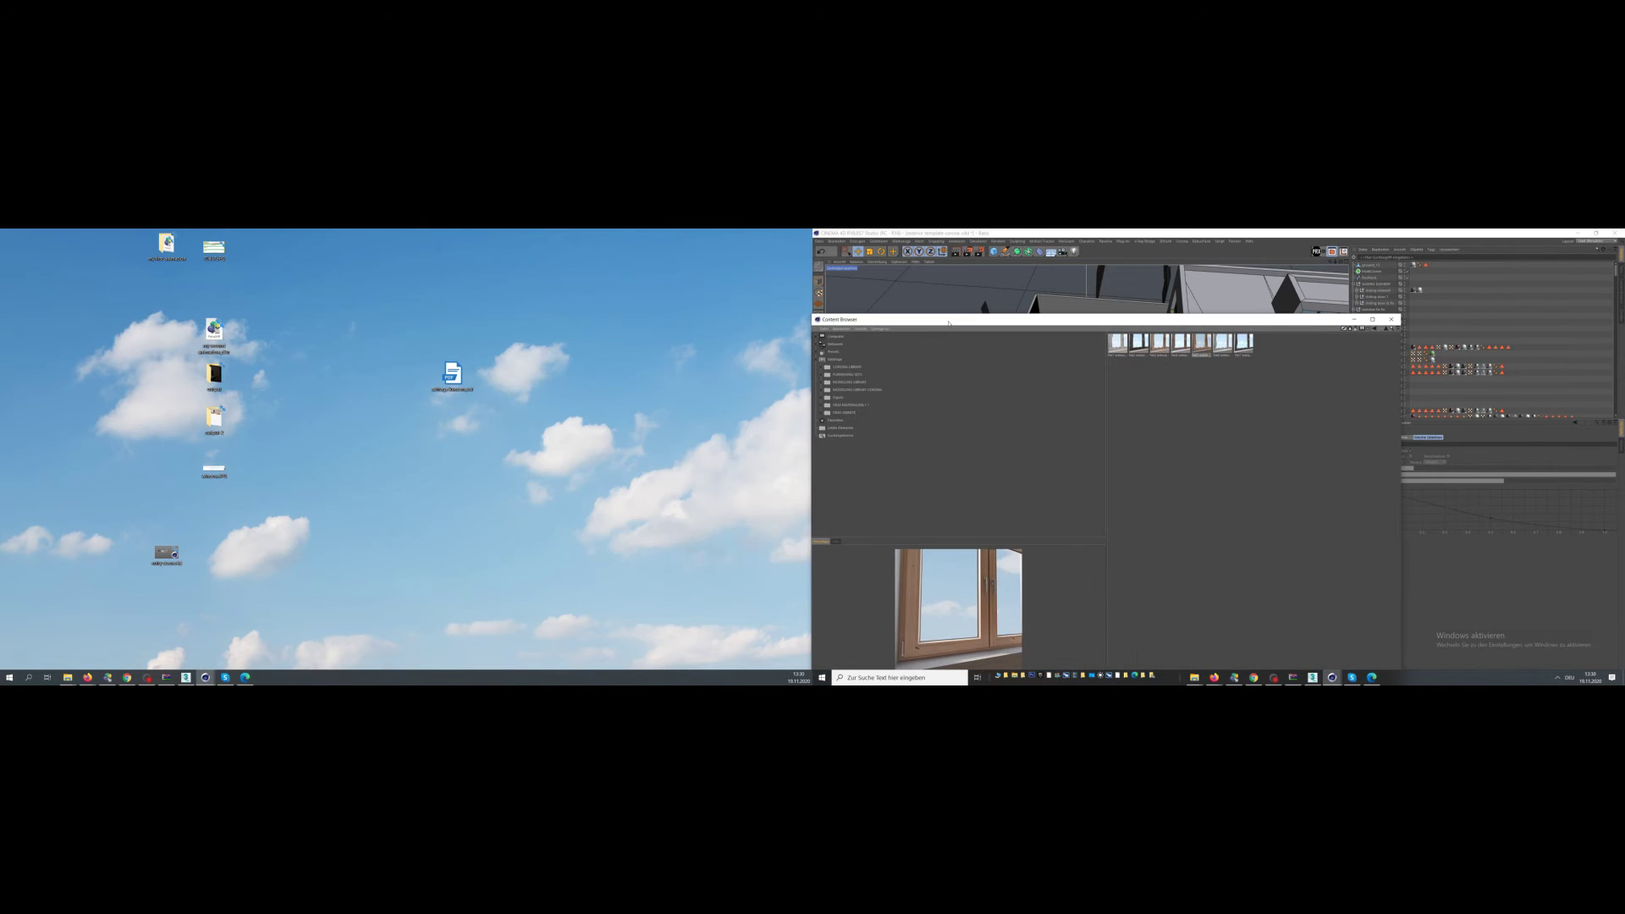
left_click(824, 367)
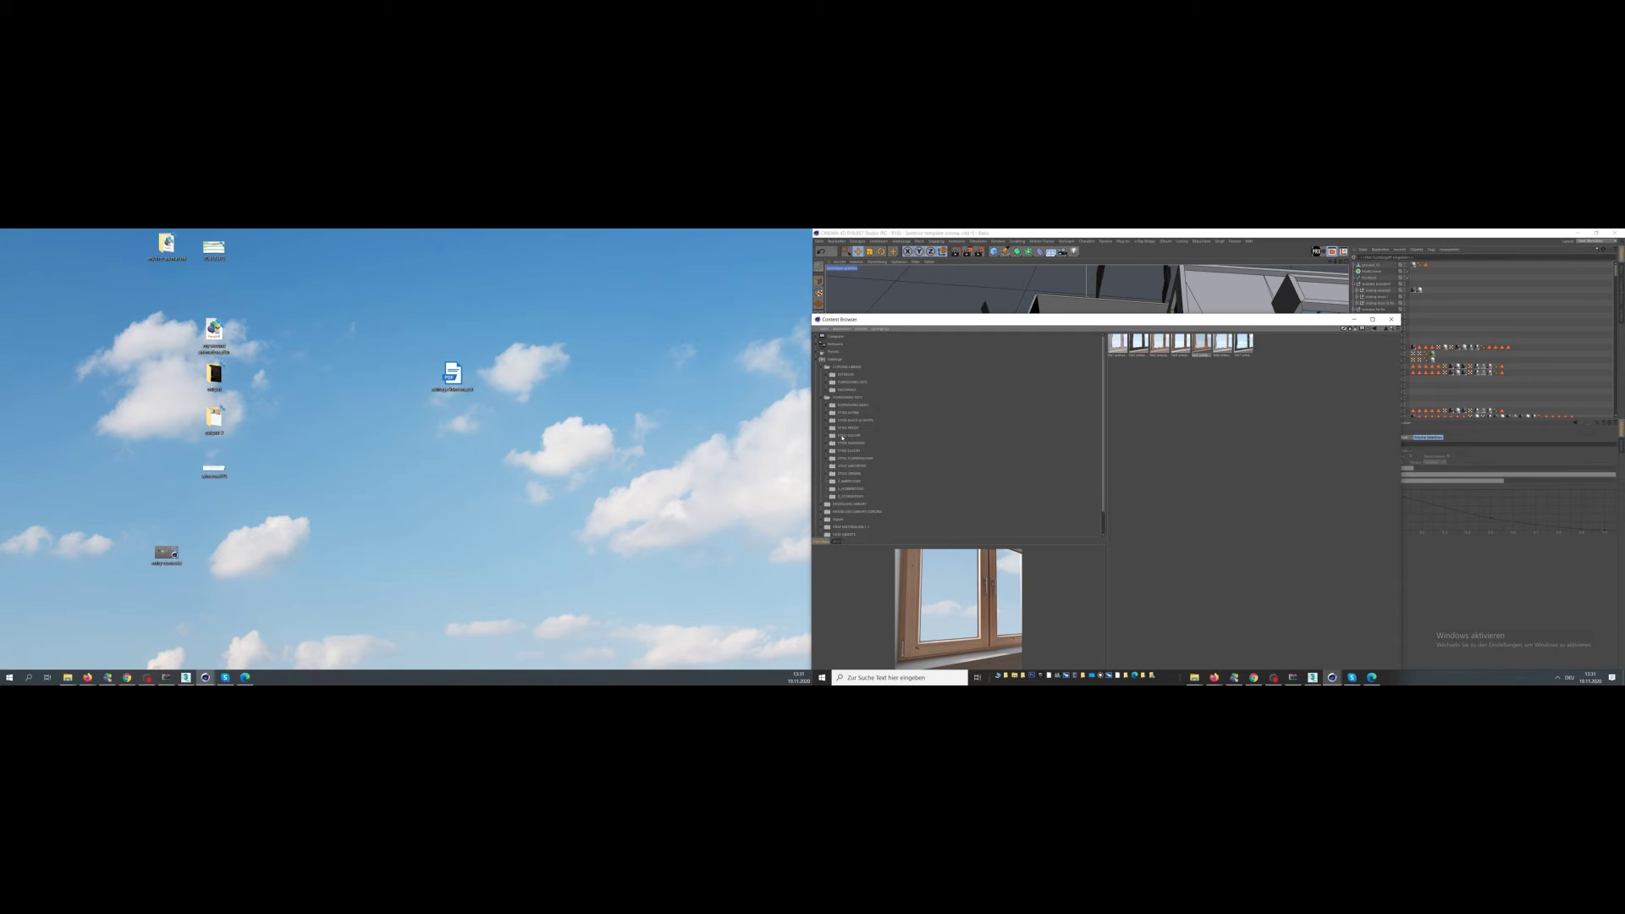
left_click(820, 397)
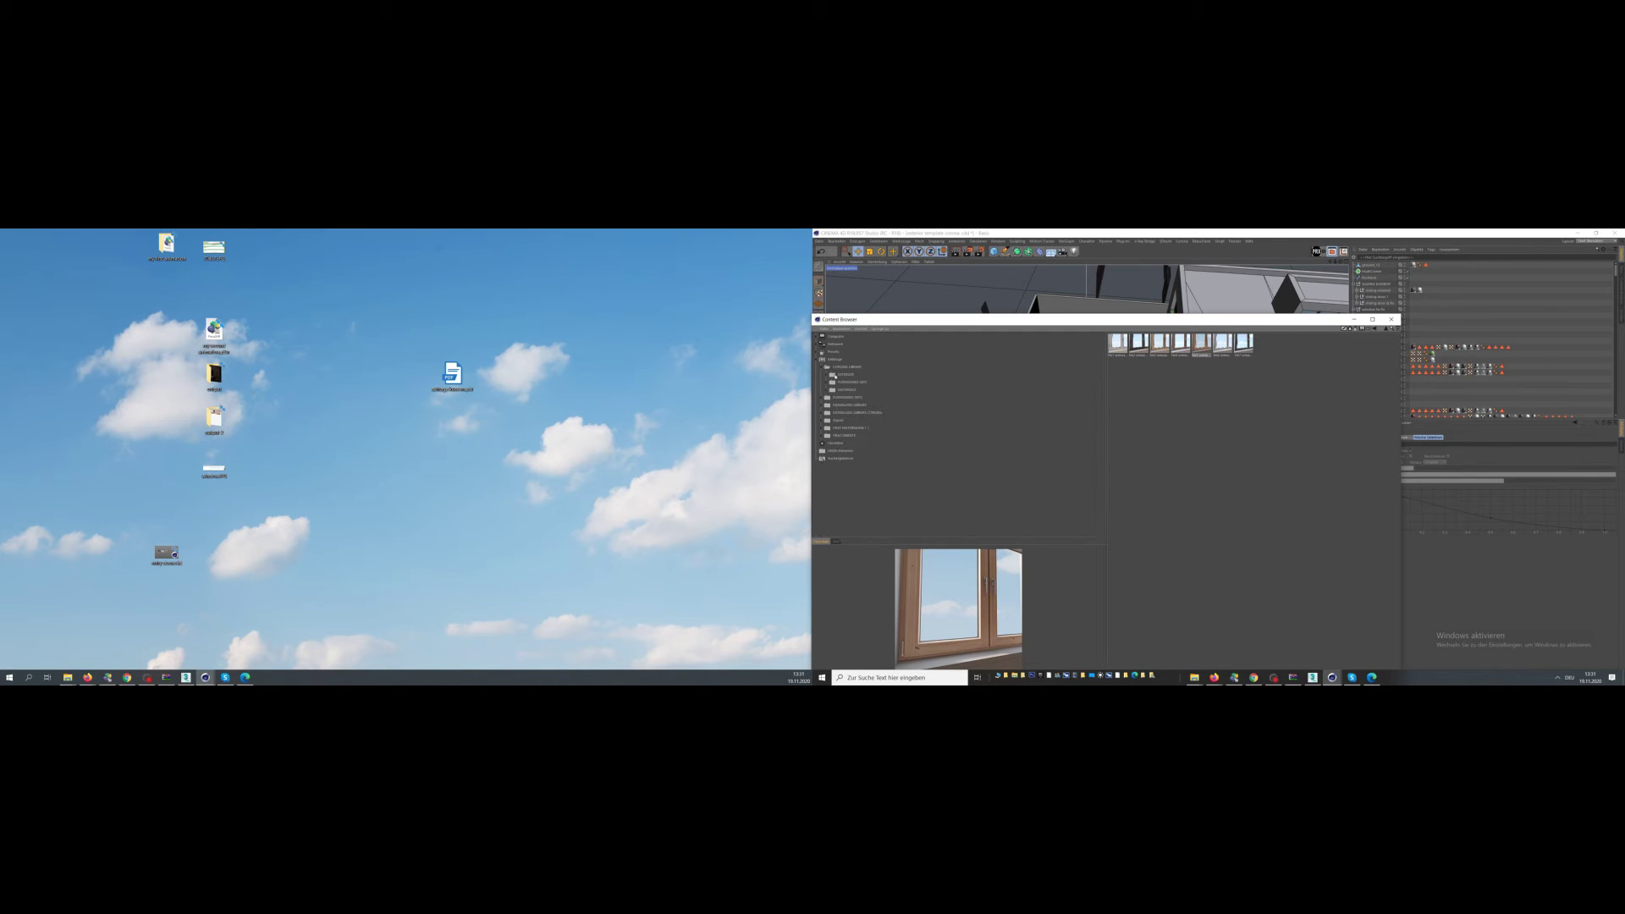
left_click(827, 374)
double_click(849, 473)
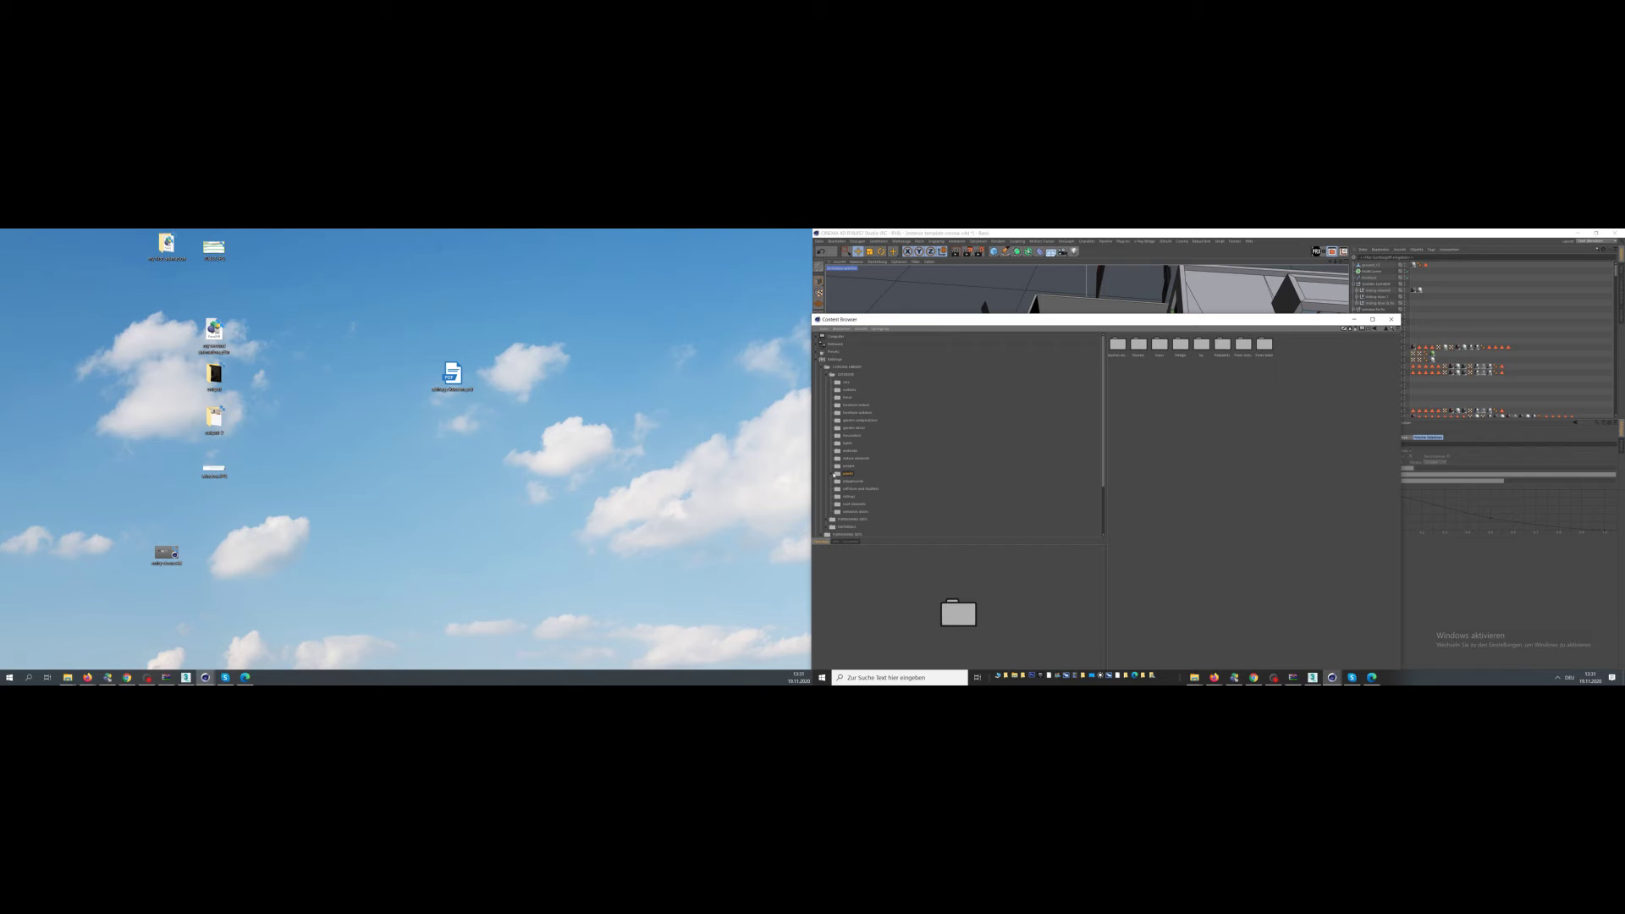
scroll(850, 457, "down", 2)
left_click(851, 440)
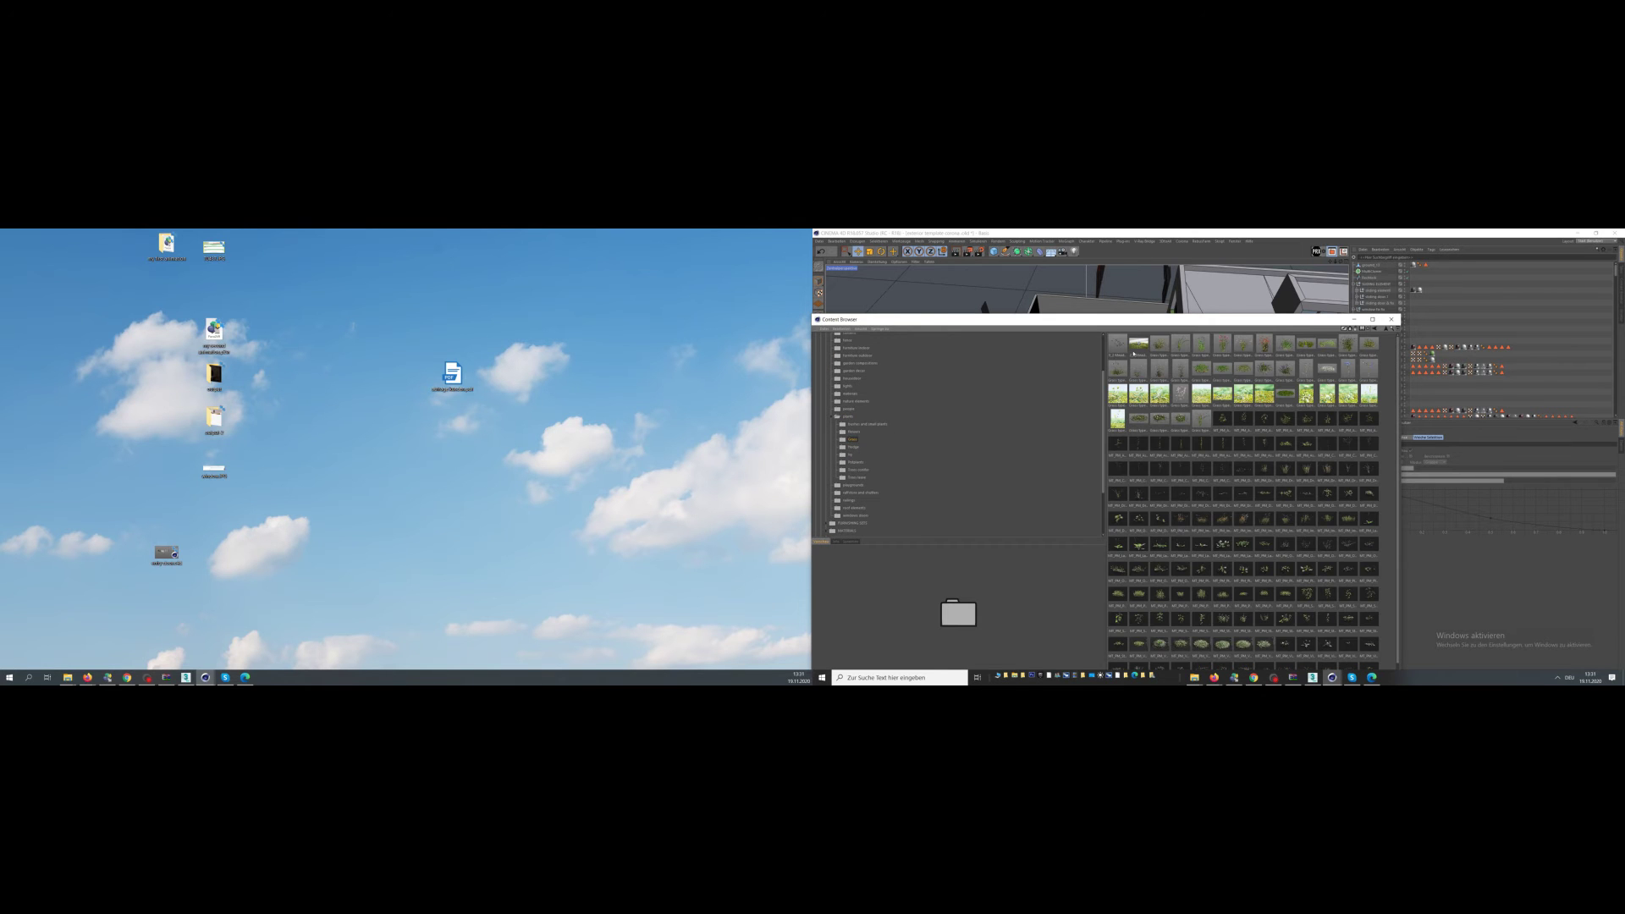
- Compare the previews of several grass and plant assets in the folder
left_click(1118, 343)
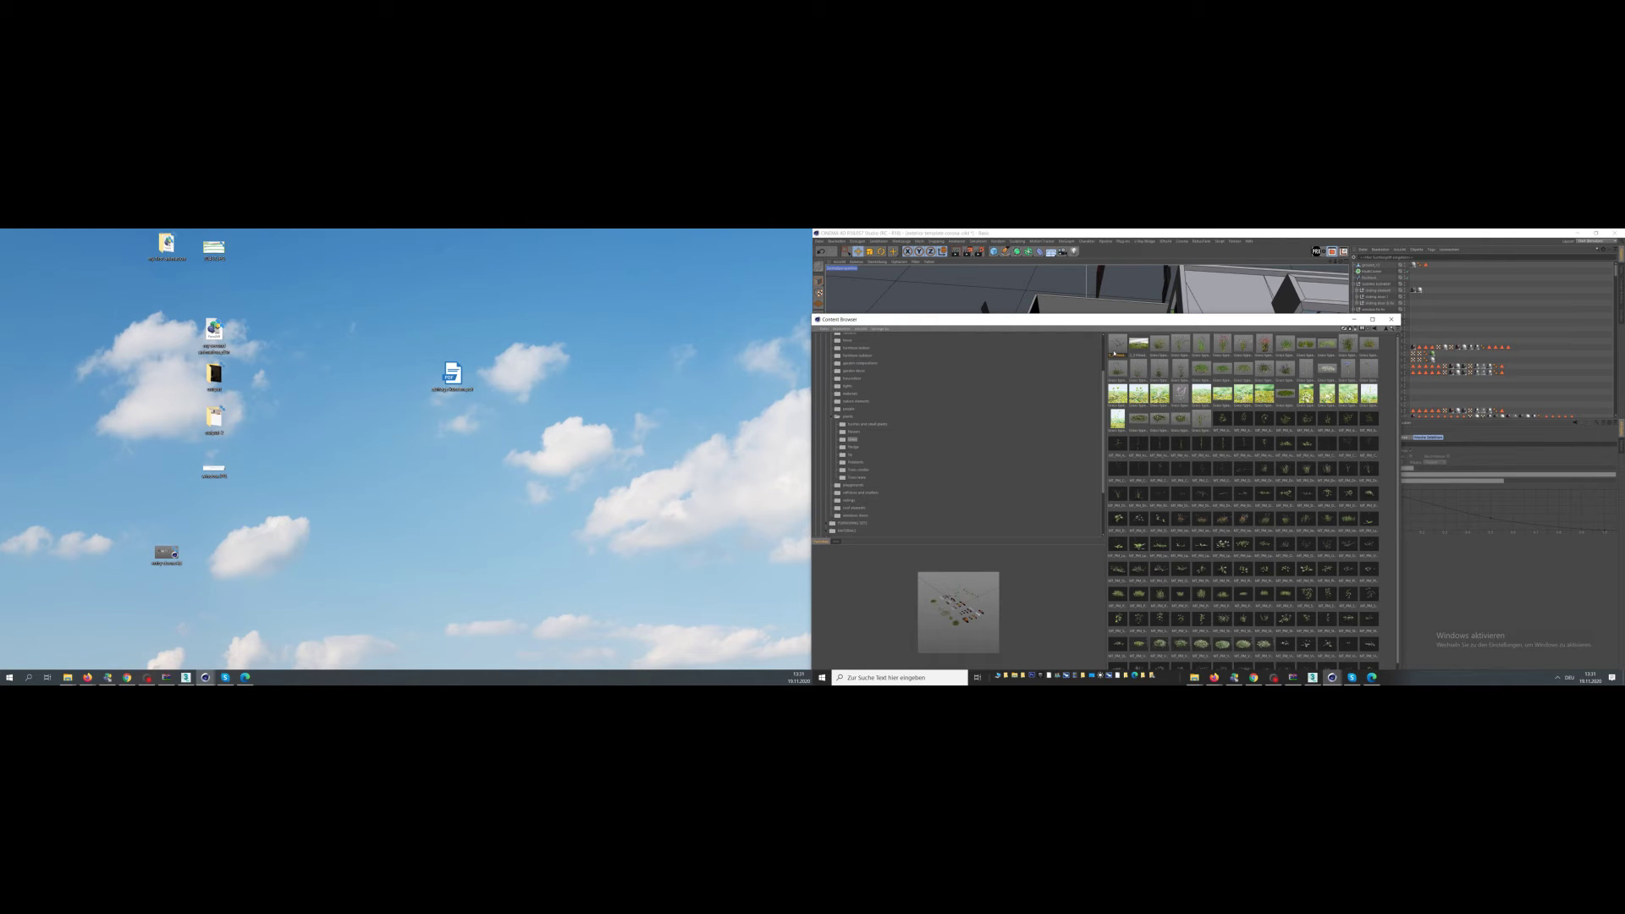
scroll(1221, 543, "down", 1)
left_click(1219, 645)
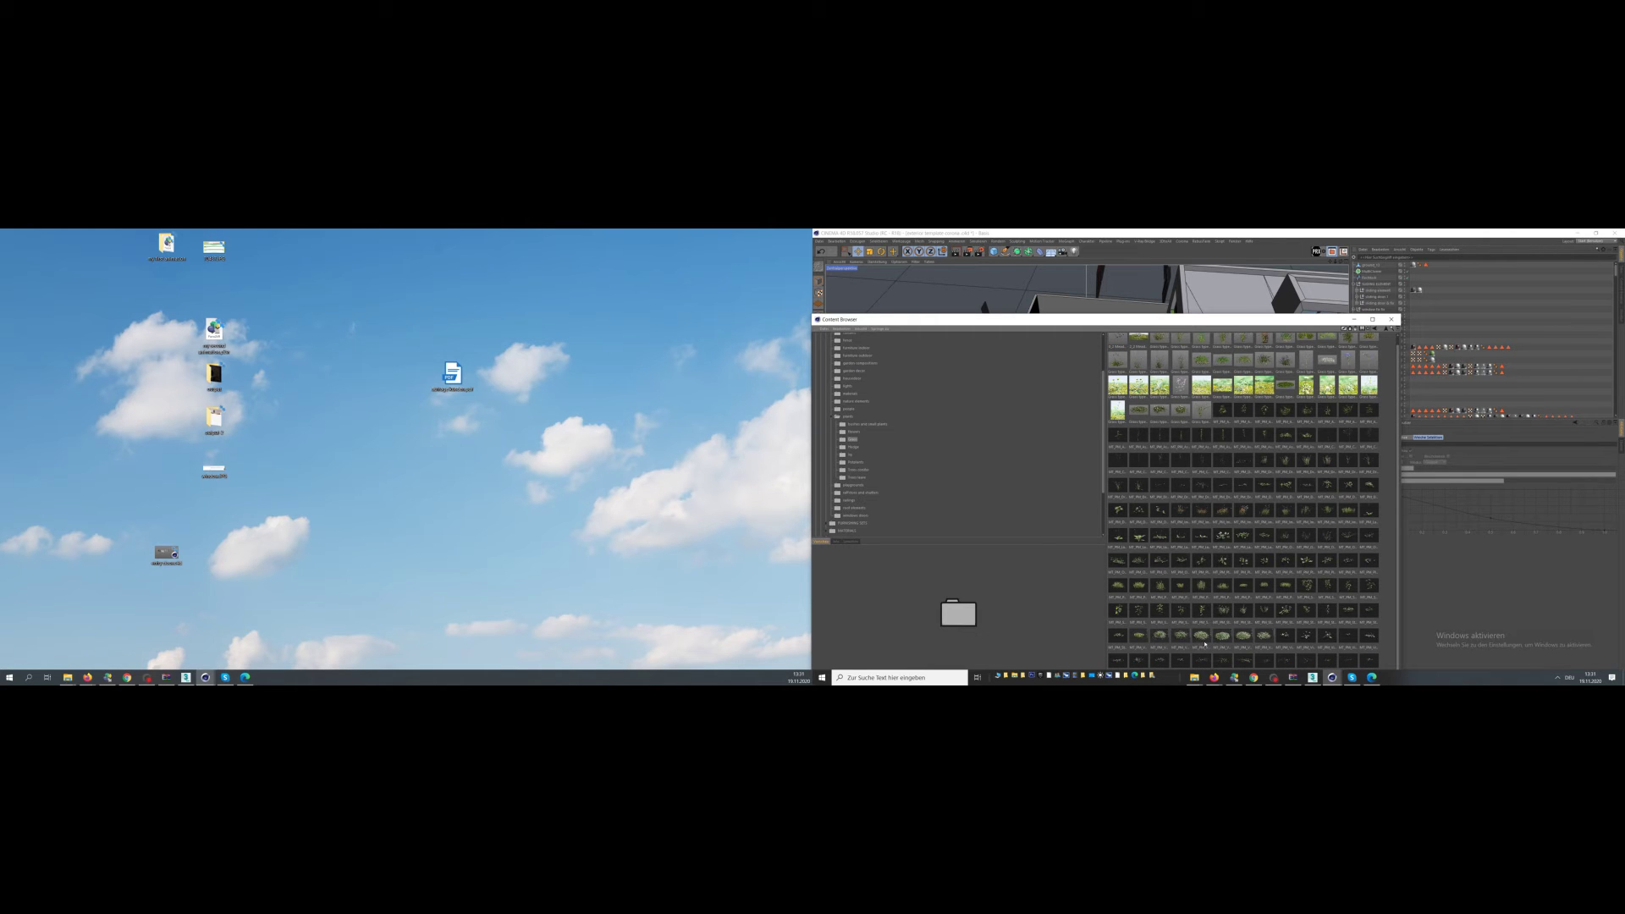
left_click(1202, 636)
left_click(1224, 636)
left_click(1243, 637)
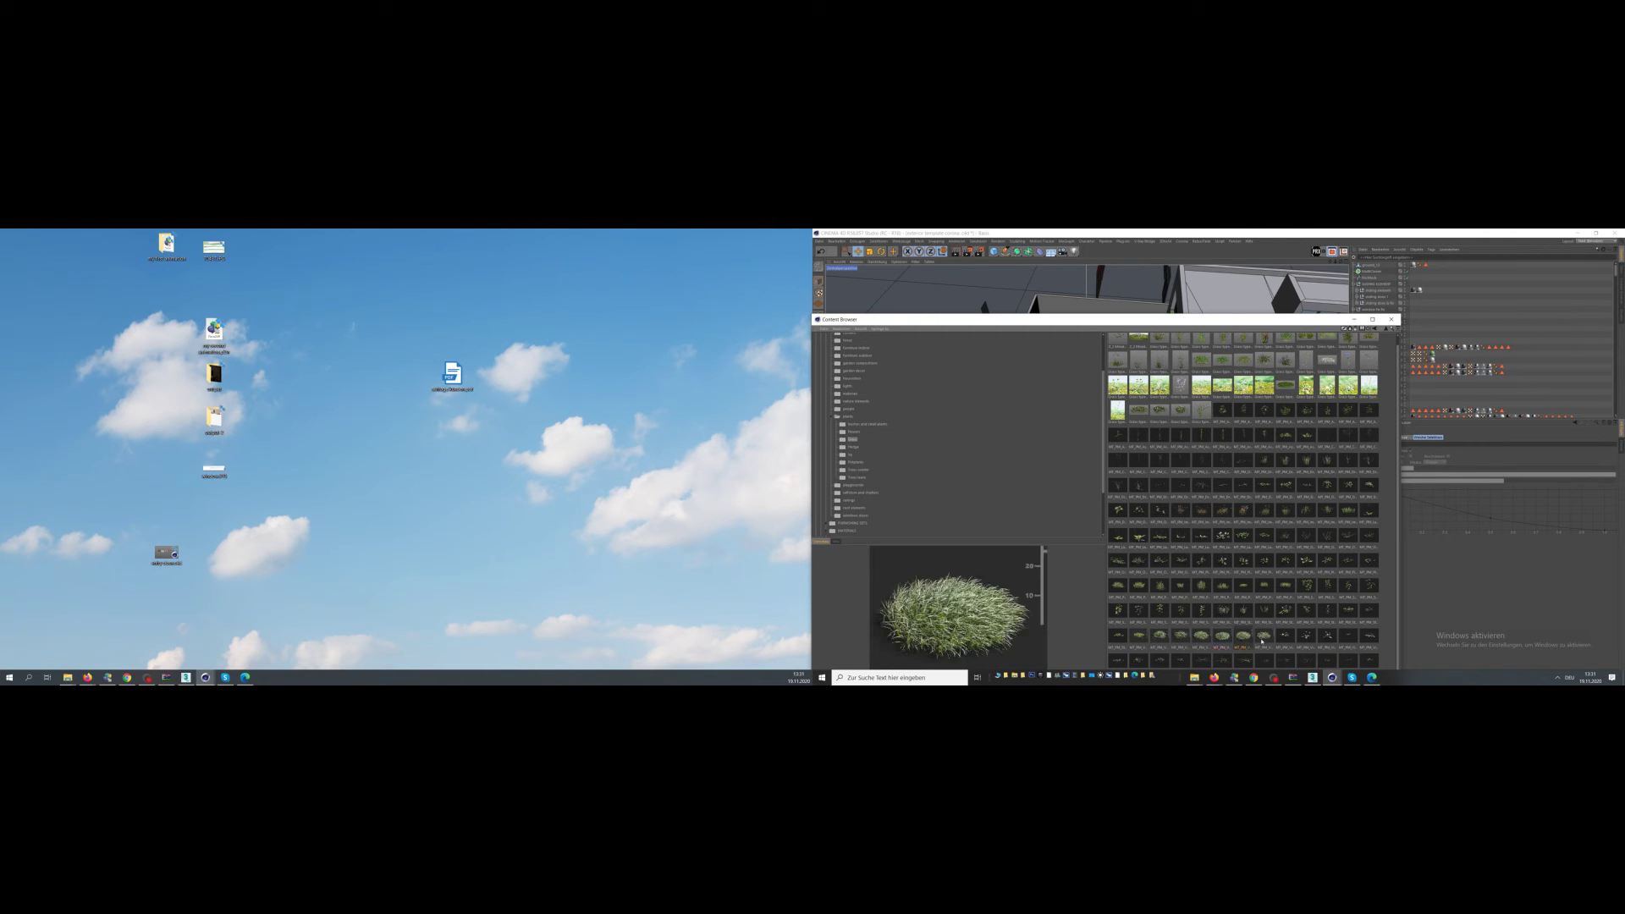
left_click(1263, 638)
left_click(1223, 637)
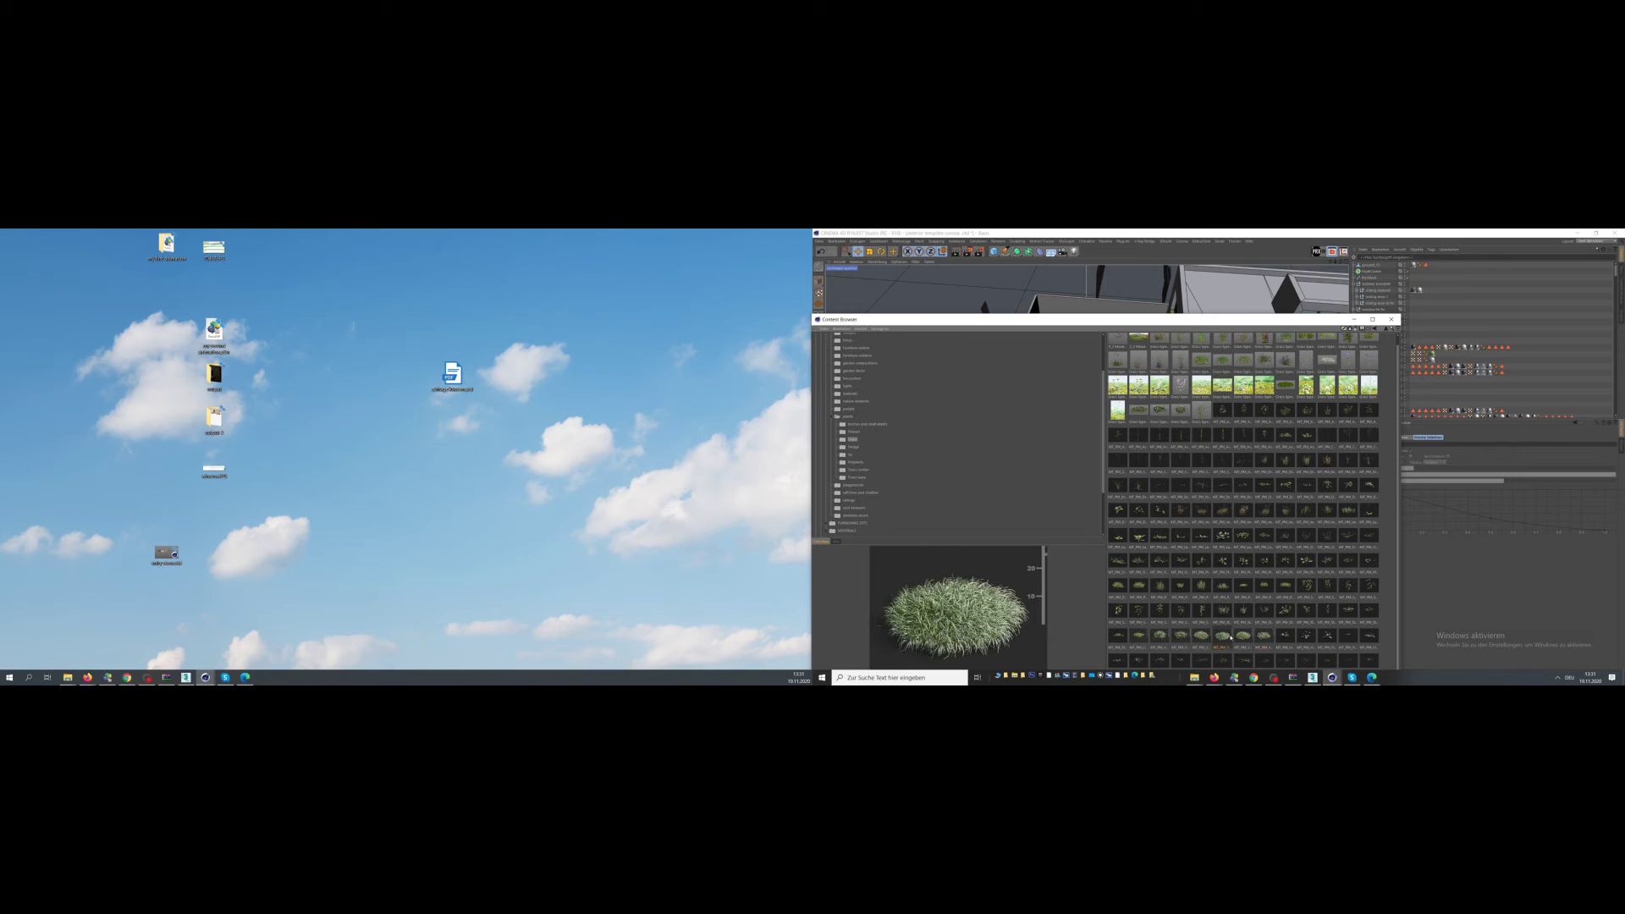
left_click(1141, 638)
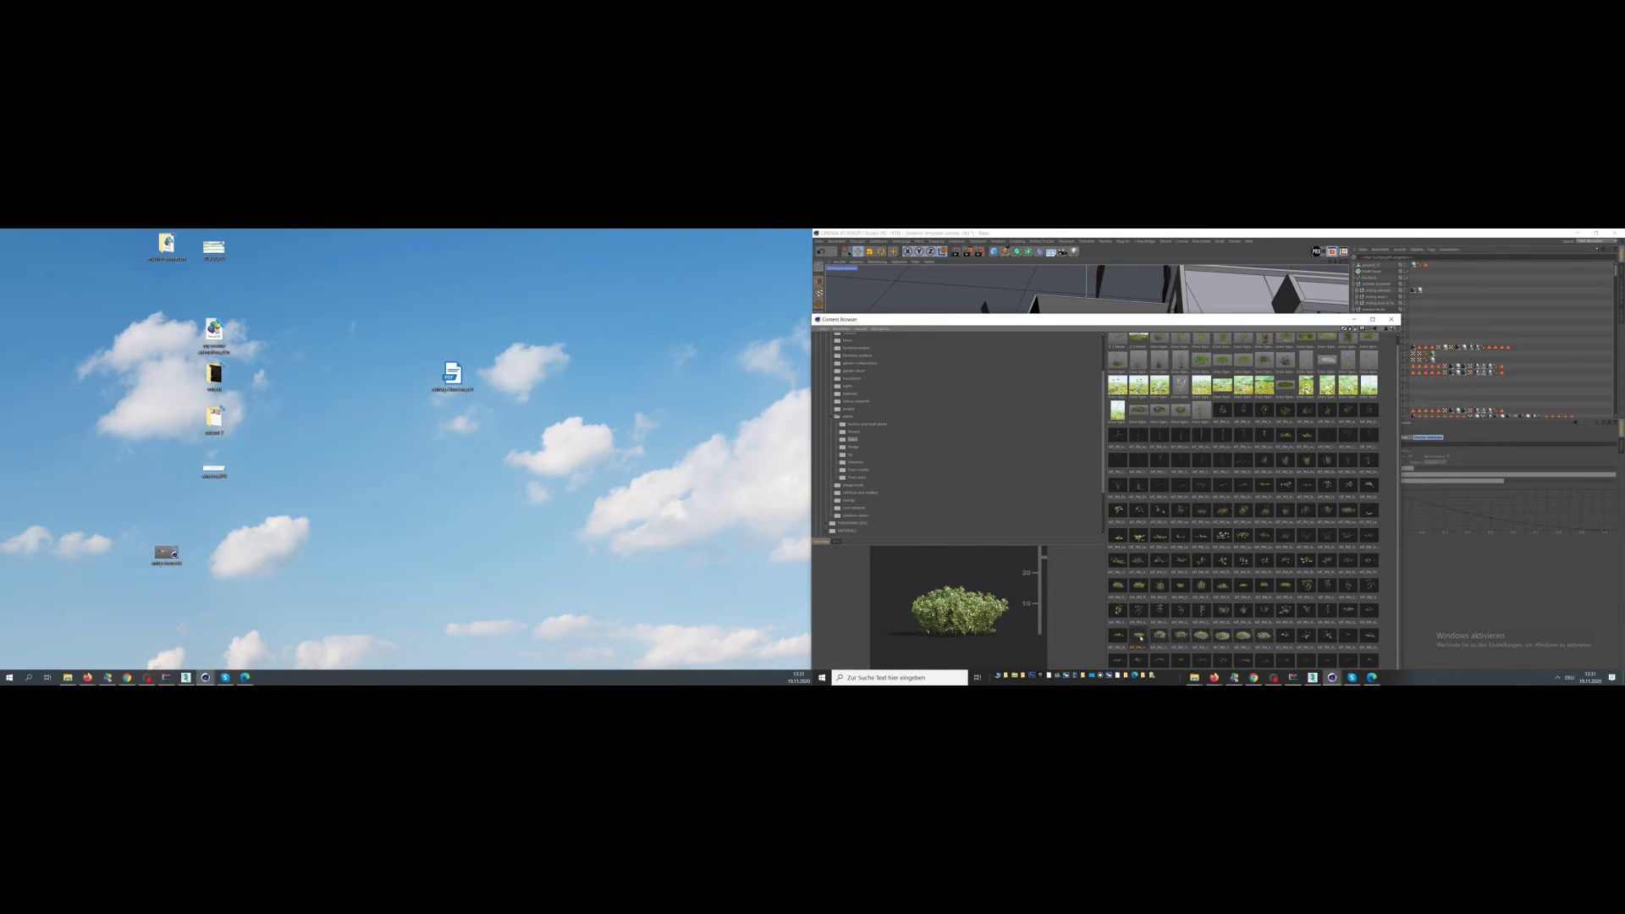
- Load the first asset collection into the scene and make one of its plant objects a child of the MultiCloner
left_click(1118, 354)
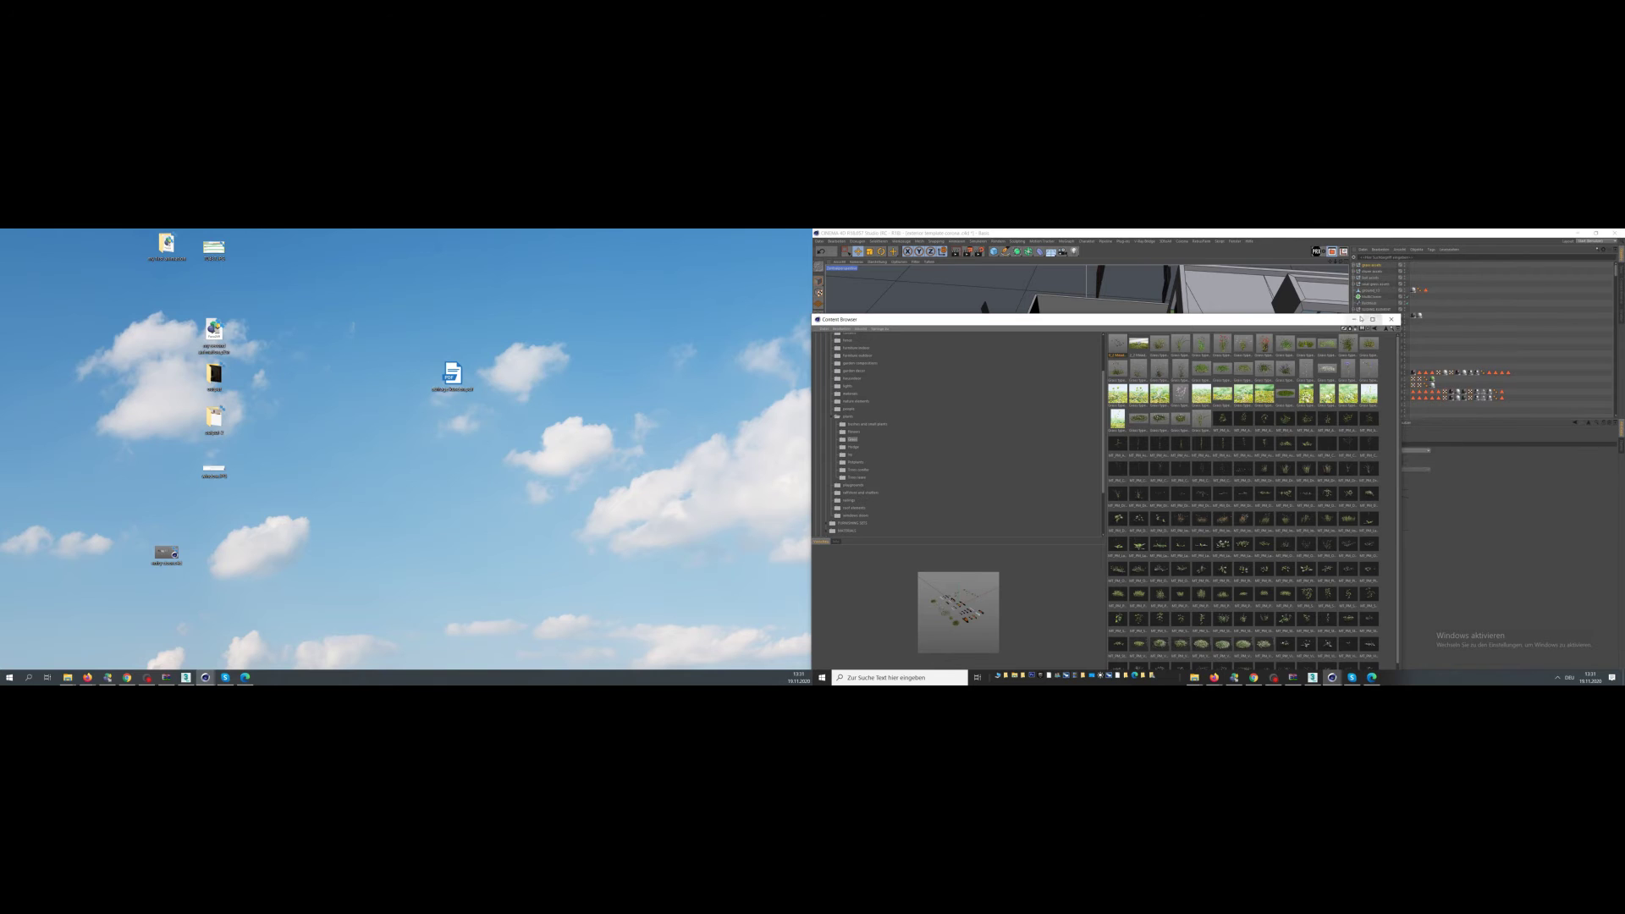
left_click(1364, 269)
left_click(1351, 266)
left_click(1377, 303)
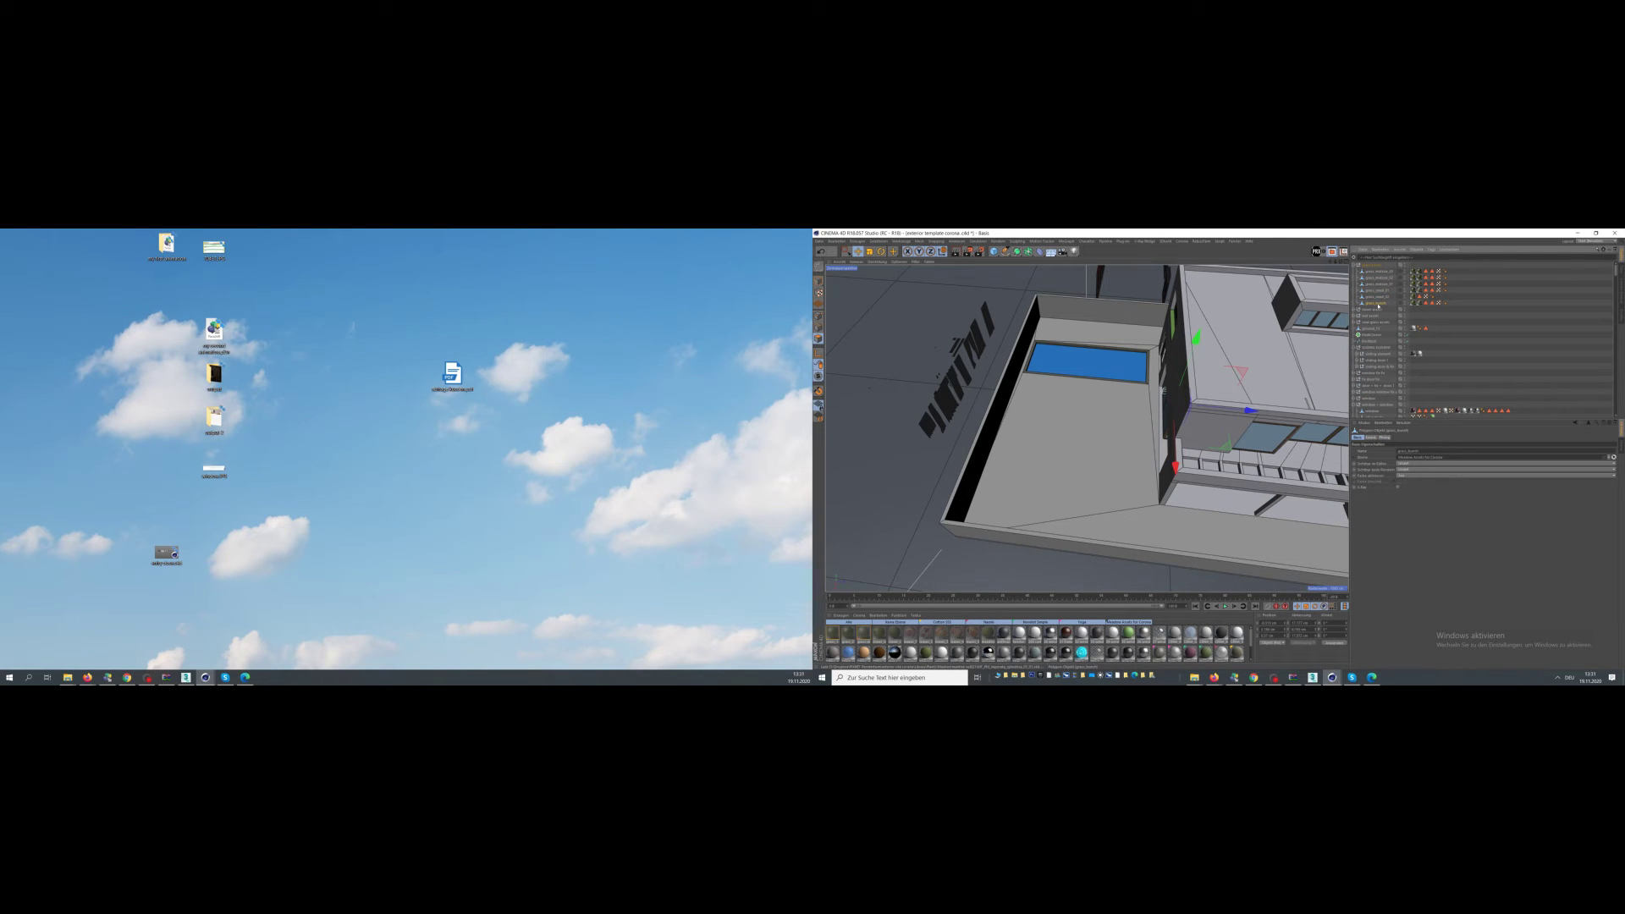
left_click_drag(1369, 336, 1369, 335)
left_click(1369, 330)
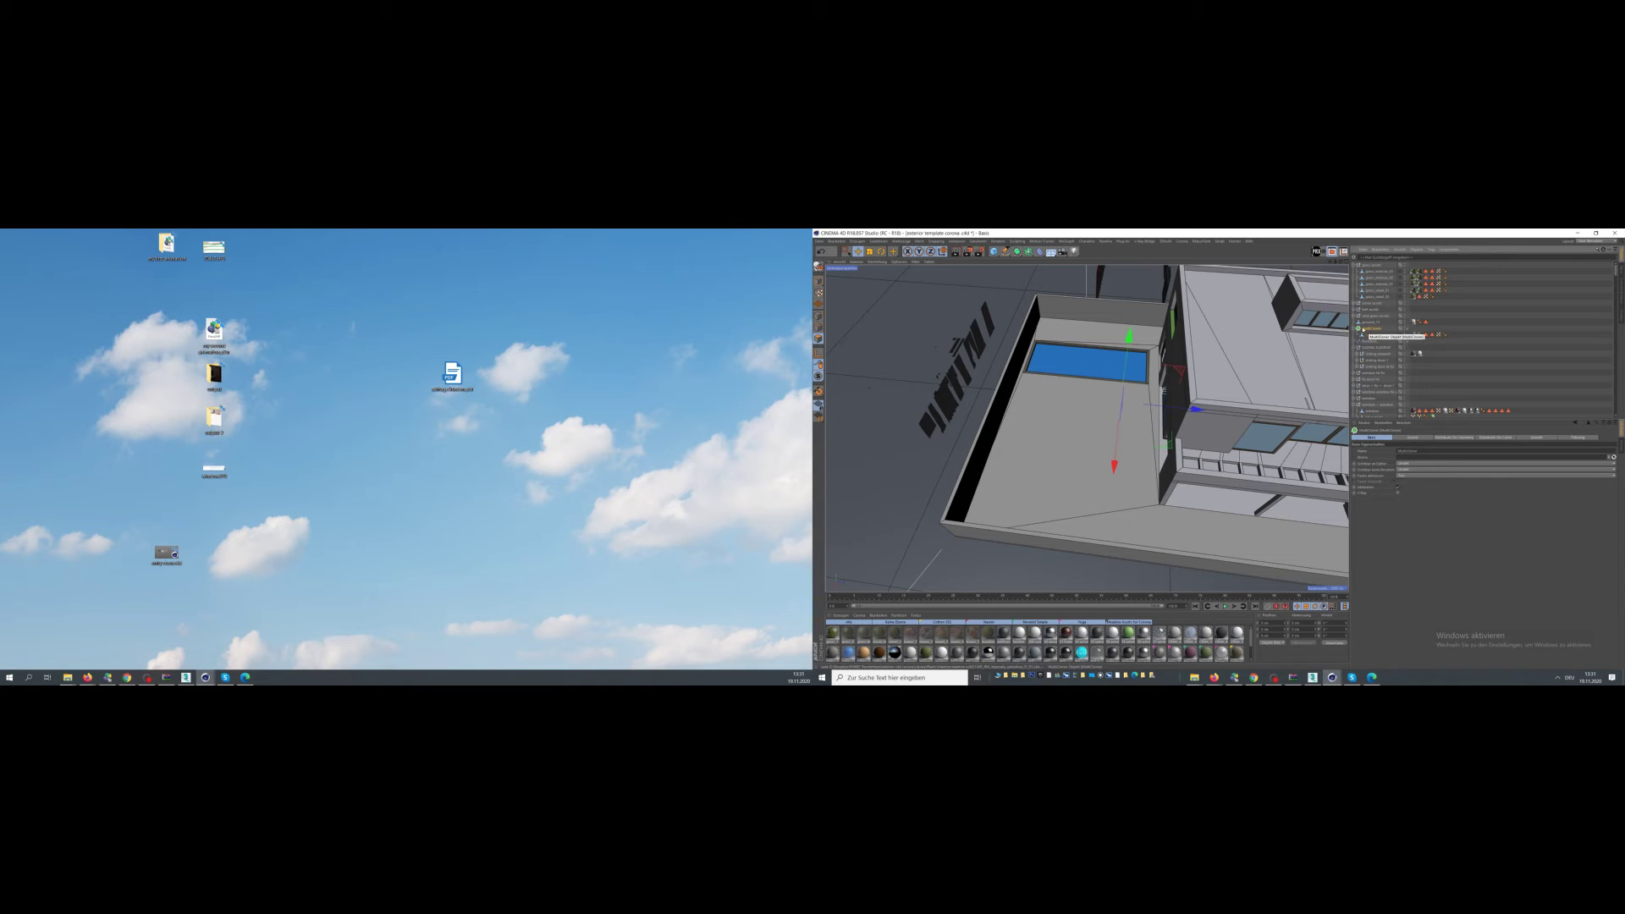
- Assign the ground object as the MultiCloner's distribution surface and switch back to model mode
left_click(1452, 438)
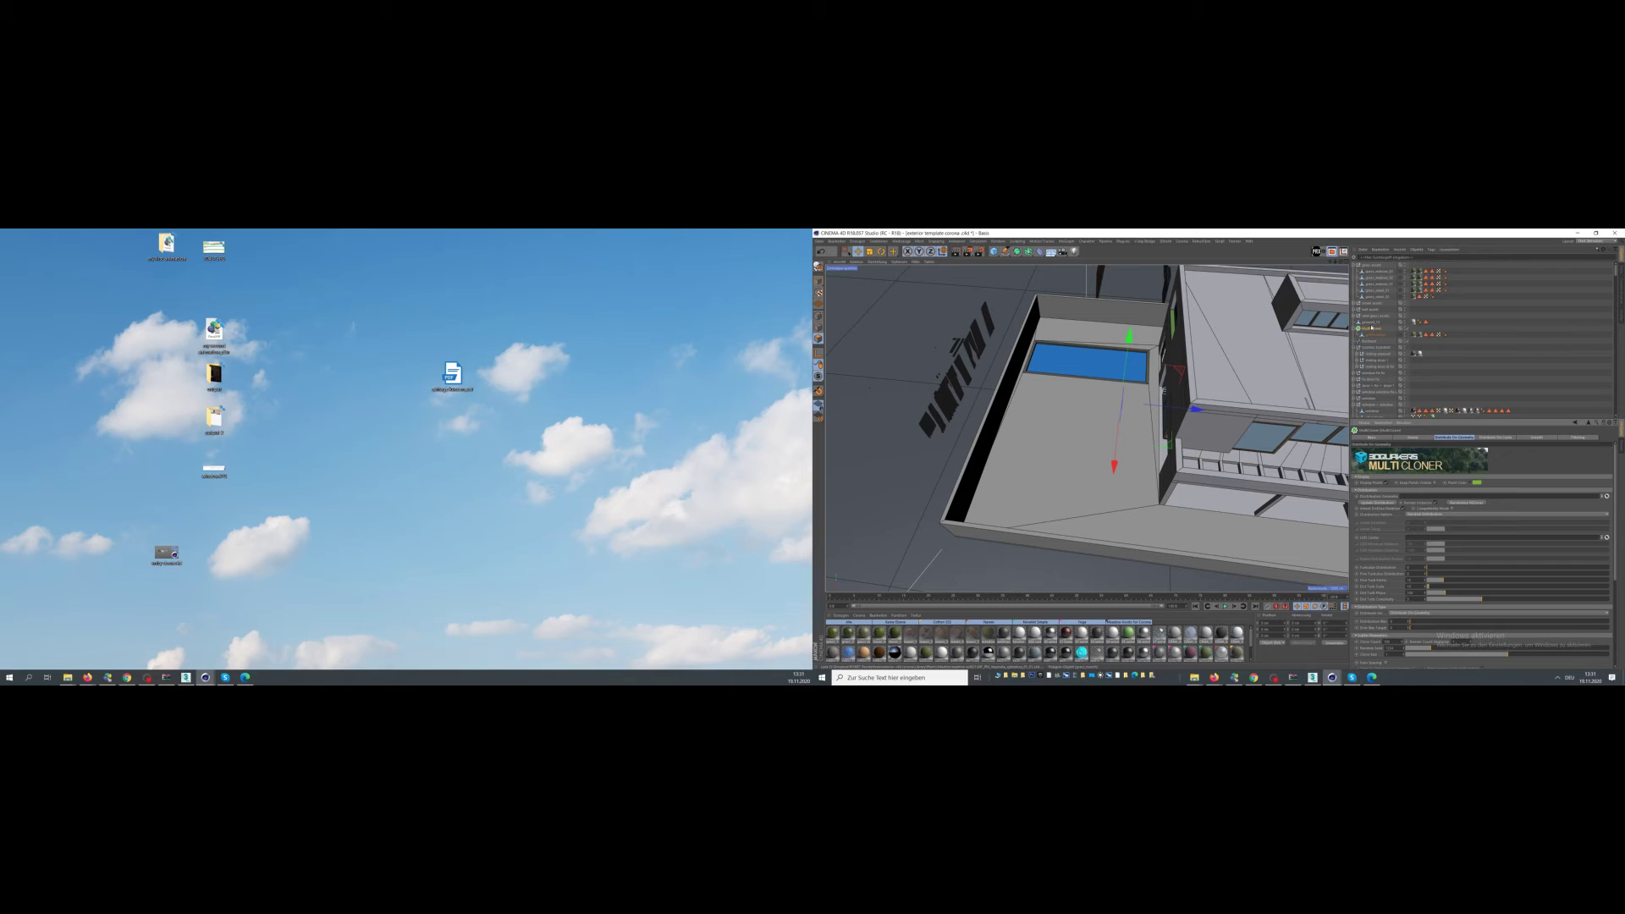
left_click_drag(1372, 322, 1402, 500)
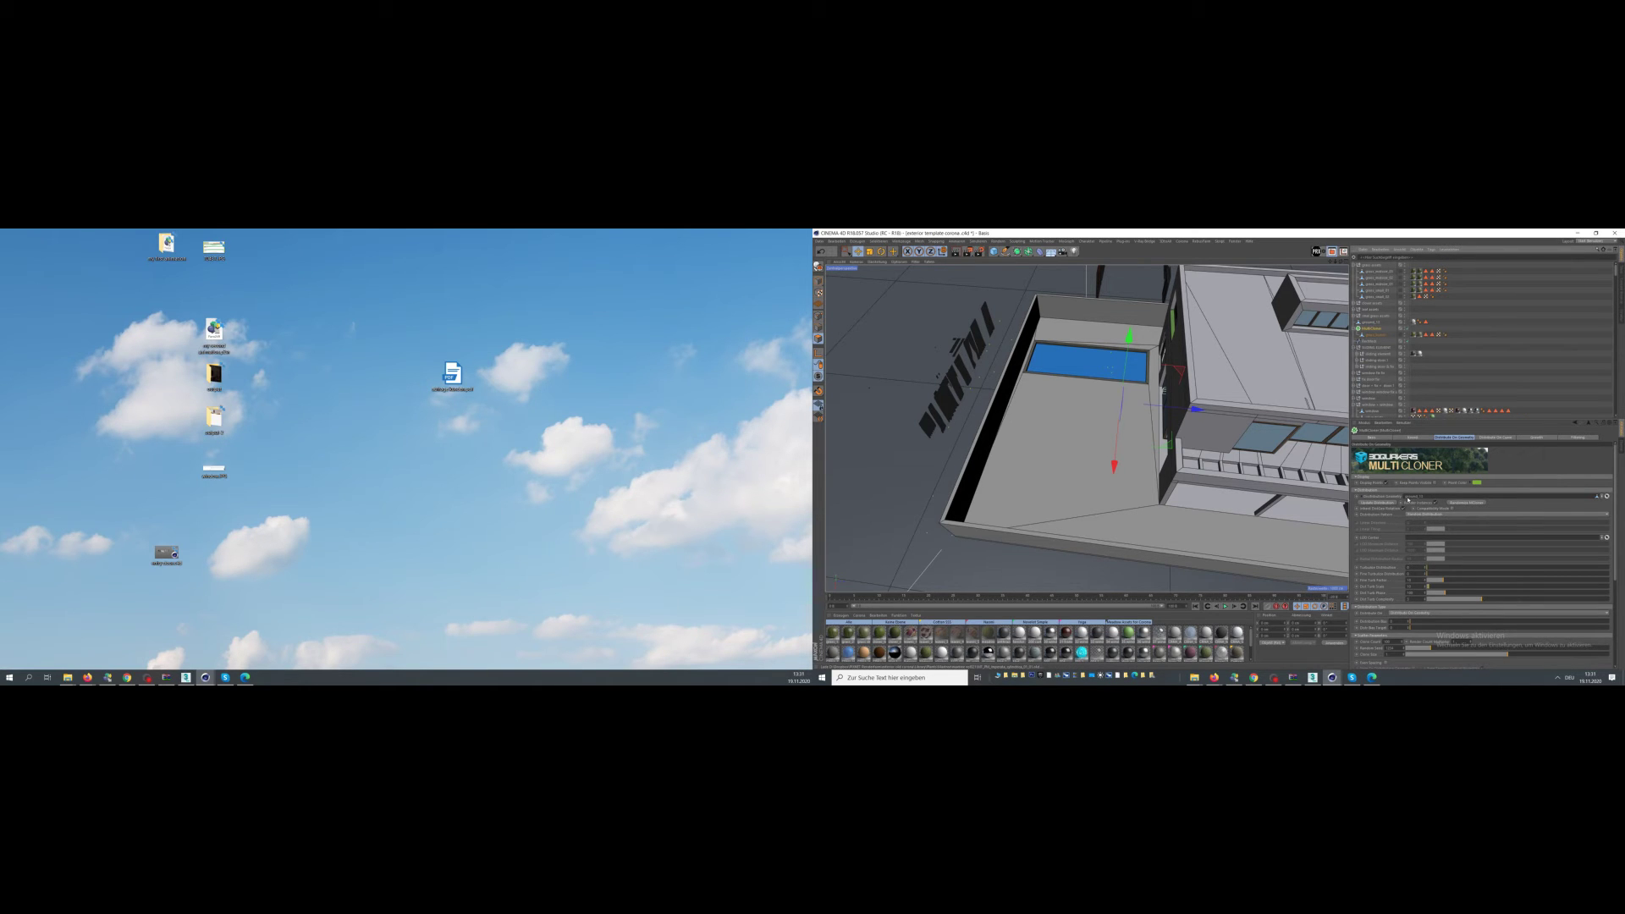
left_click(1367, 323)
left_click(1092, 415)
left_click(819, 281)
- Examine the pool terrace and the MultiCloner's placement from several angles and distances
scroll(1064, 412, "down", 7)
scroll(1064, 412, "up", 7)
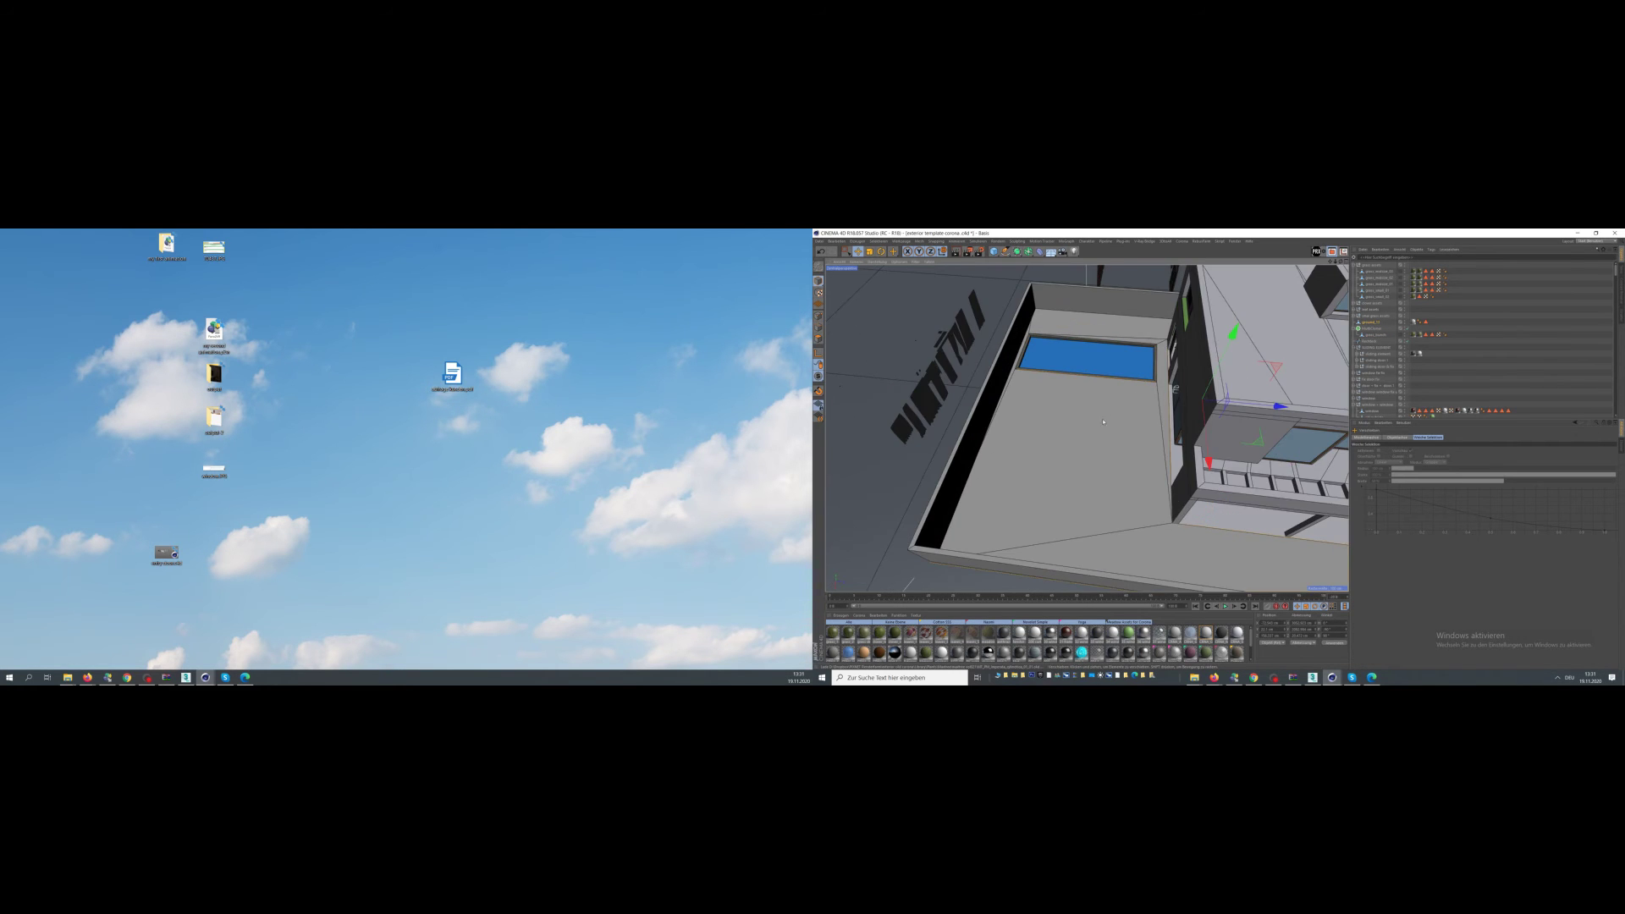
left_click_drag(1064, 412, 1109, 385, "alt")
left_click(1378, 330)
left_click_drag(1087, 467, 999, 520, "alt")
scroll(1083, 450, "up", 5)
scroll(1075, 461, "down", 6)
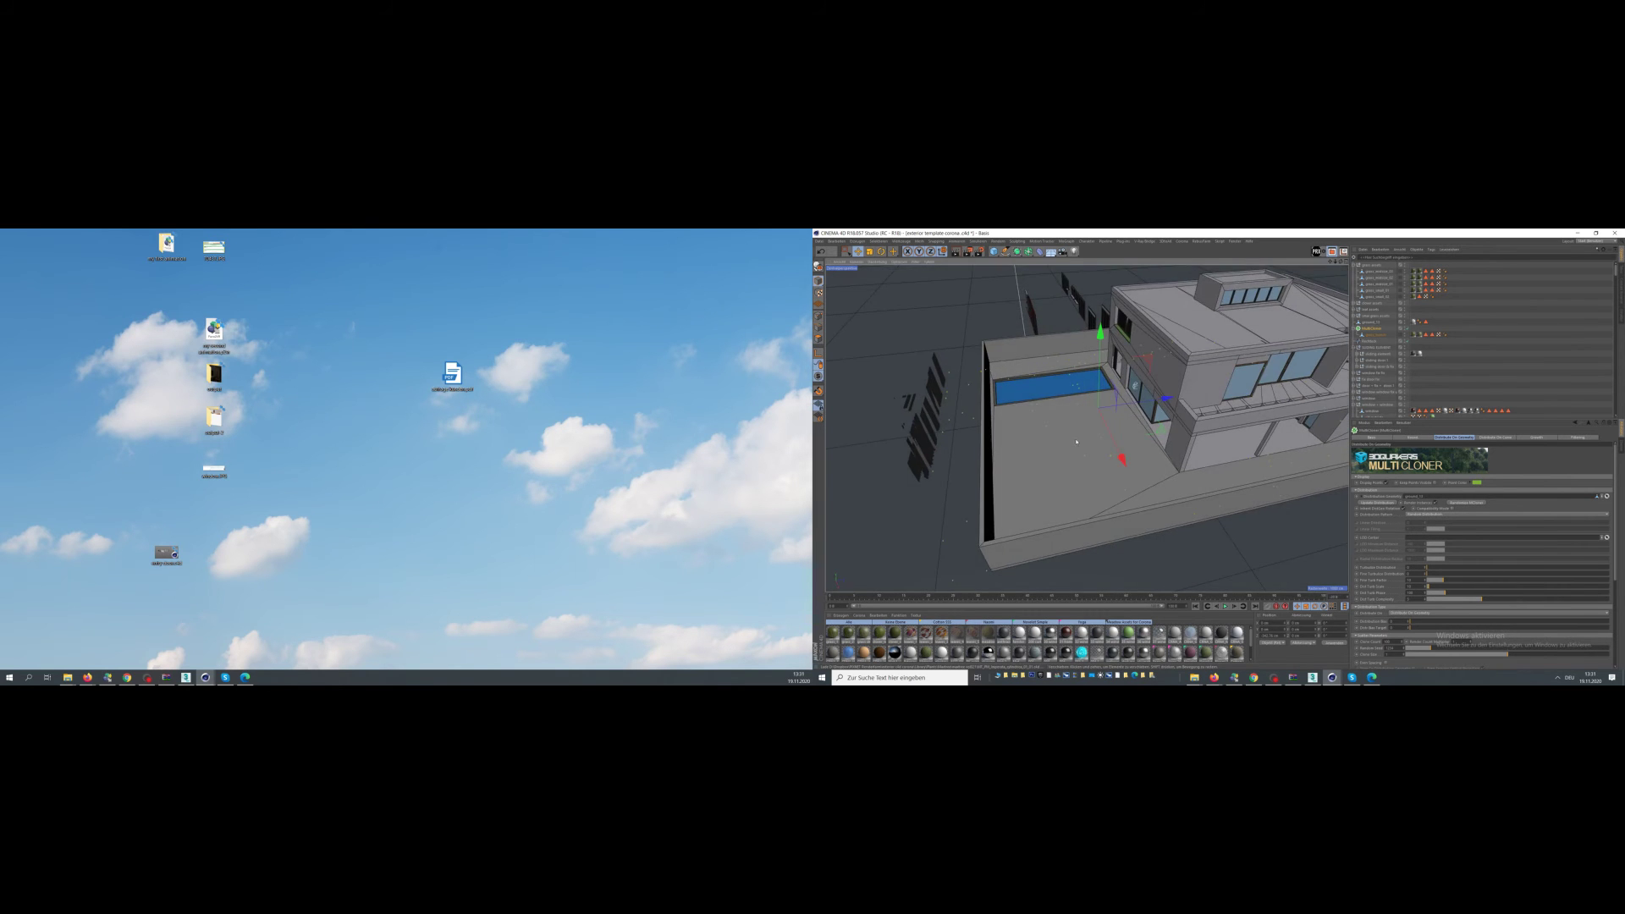
scroll(1083, 487, "up", 5)
scroll(1117, 495, "down", 2)
- Assign the stored polygon selection to the MultiCloner's polygon filter and enable the filter
left_click(1371, 328)
left_click(1566, 438)
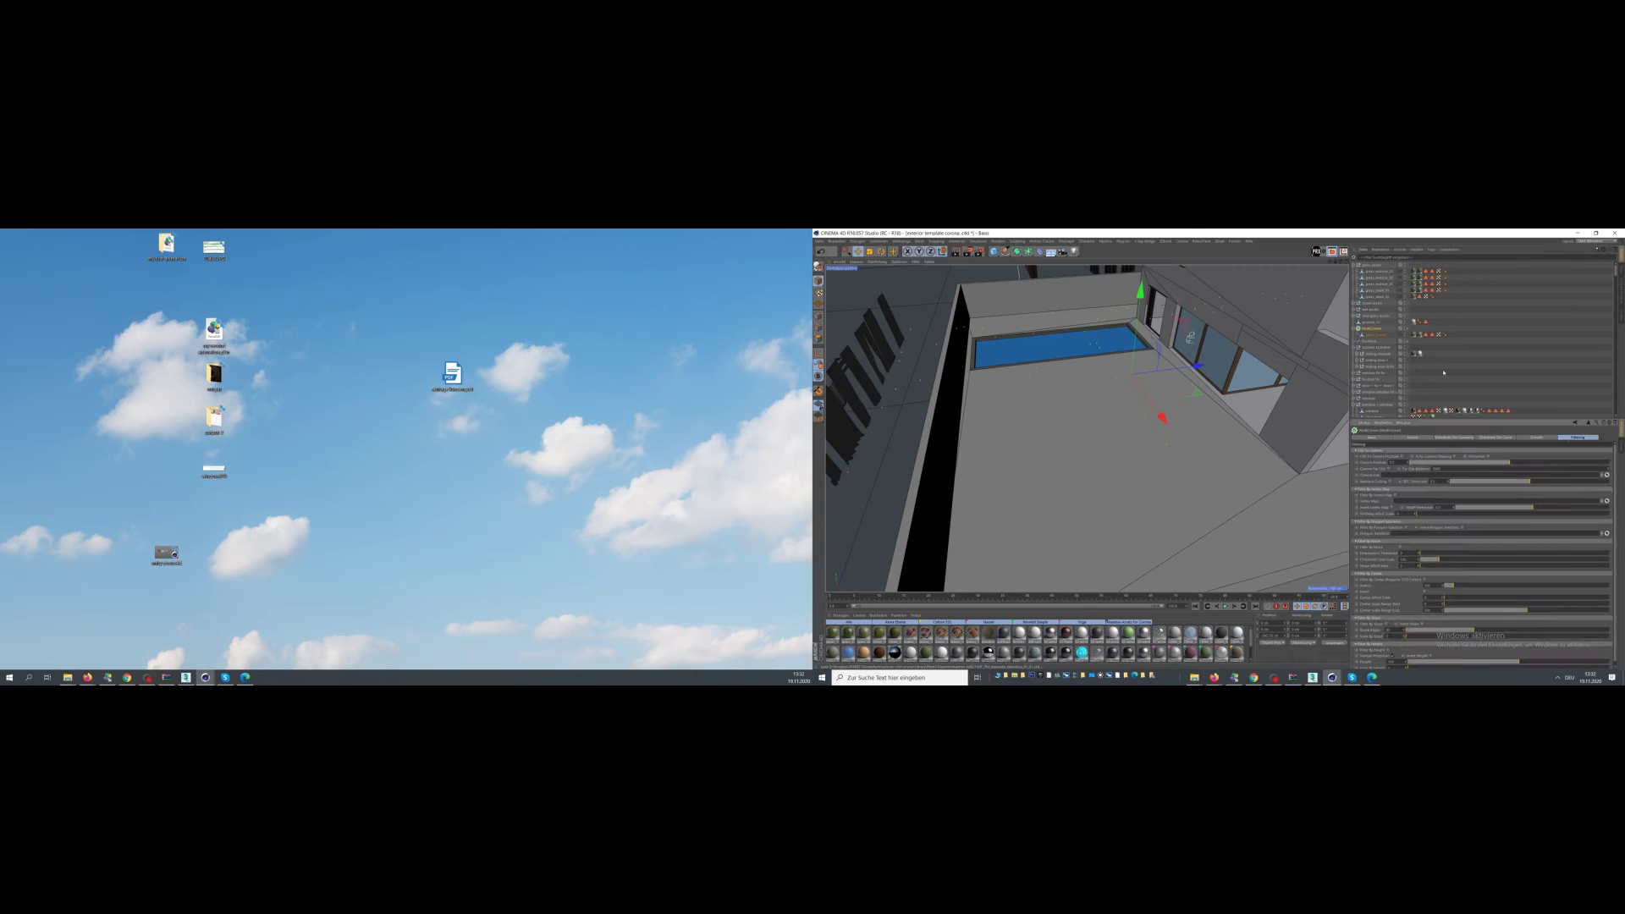
left_click_drag(1392, 536, 1393, 534)
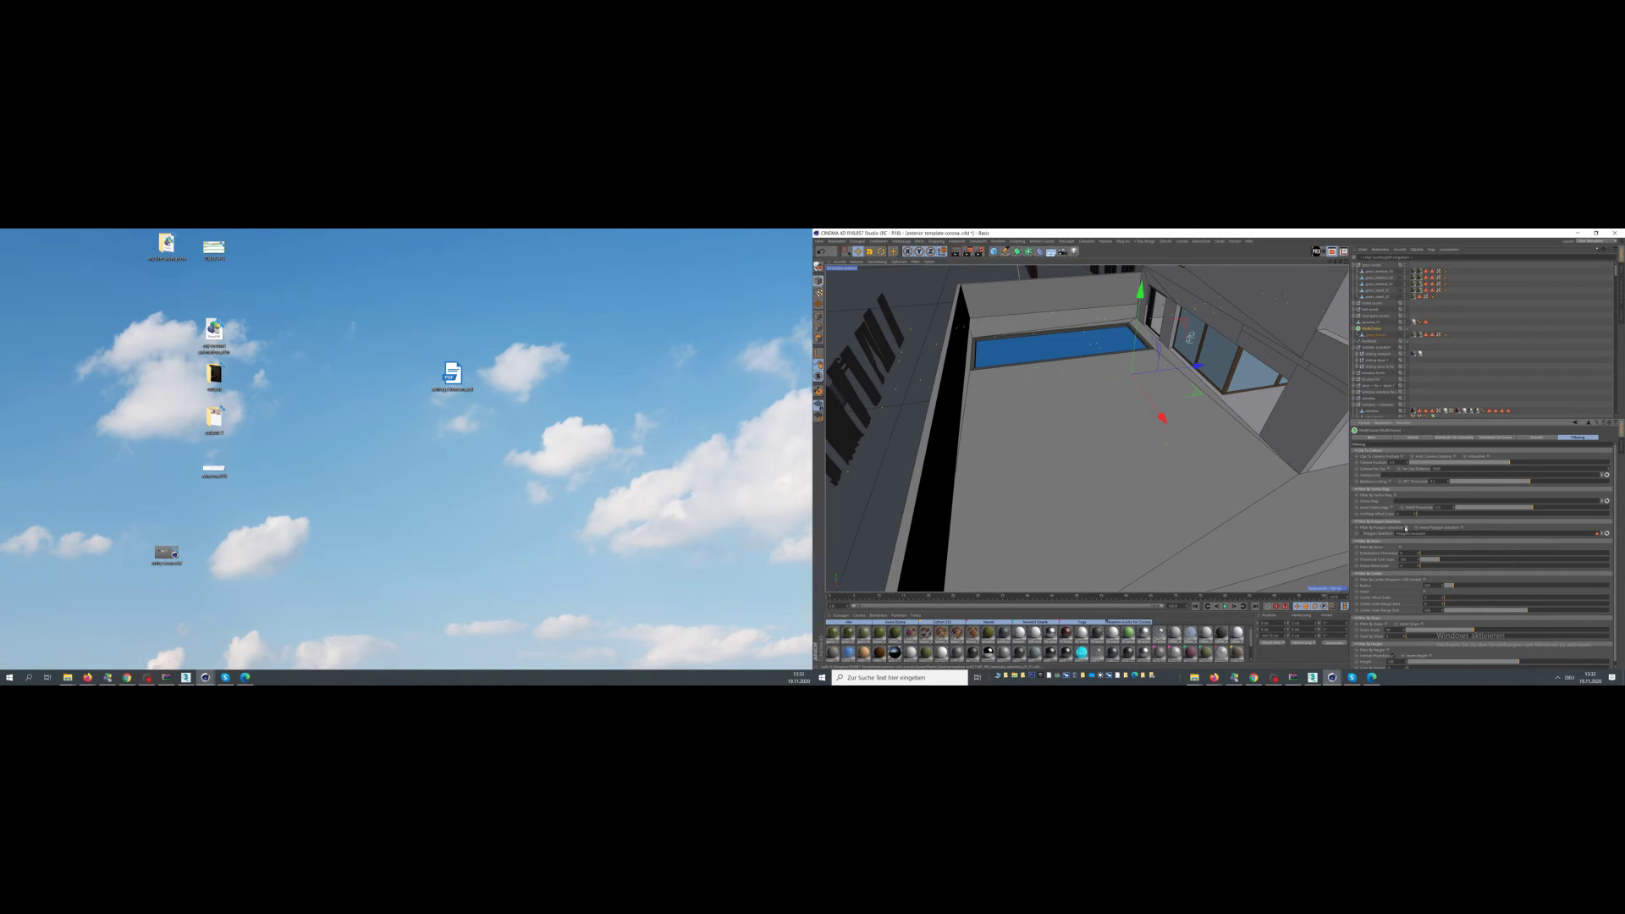
left_click(1406, 528)
middle_click_drag(1202, 440, 1219, 416, "alt")
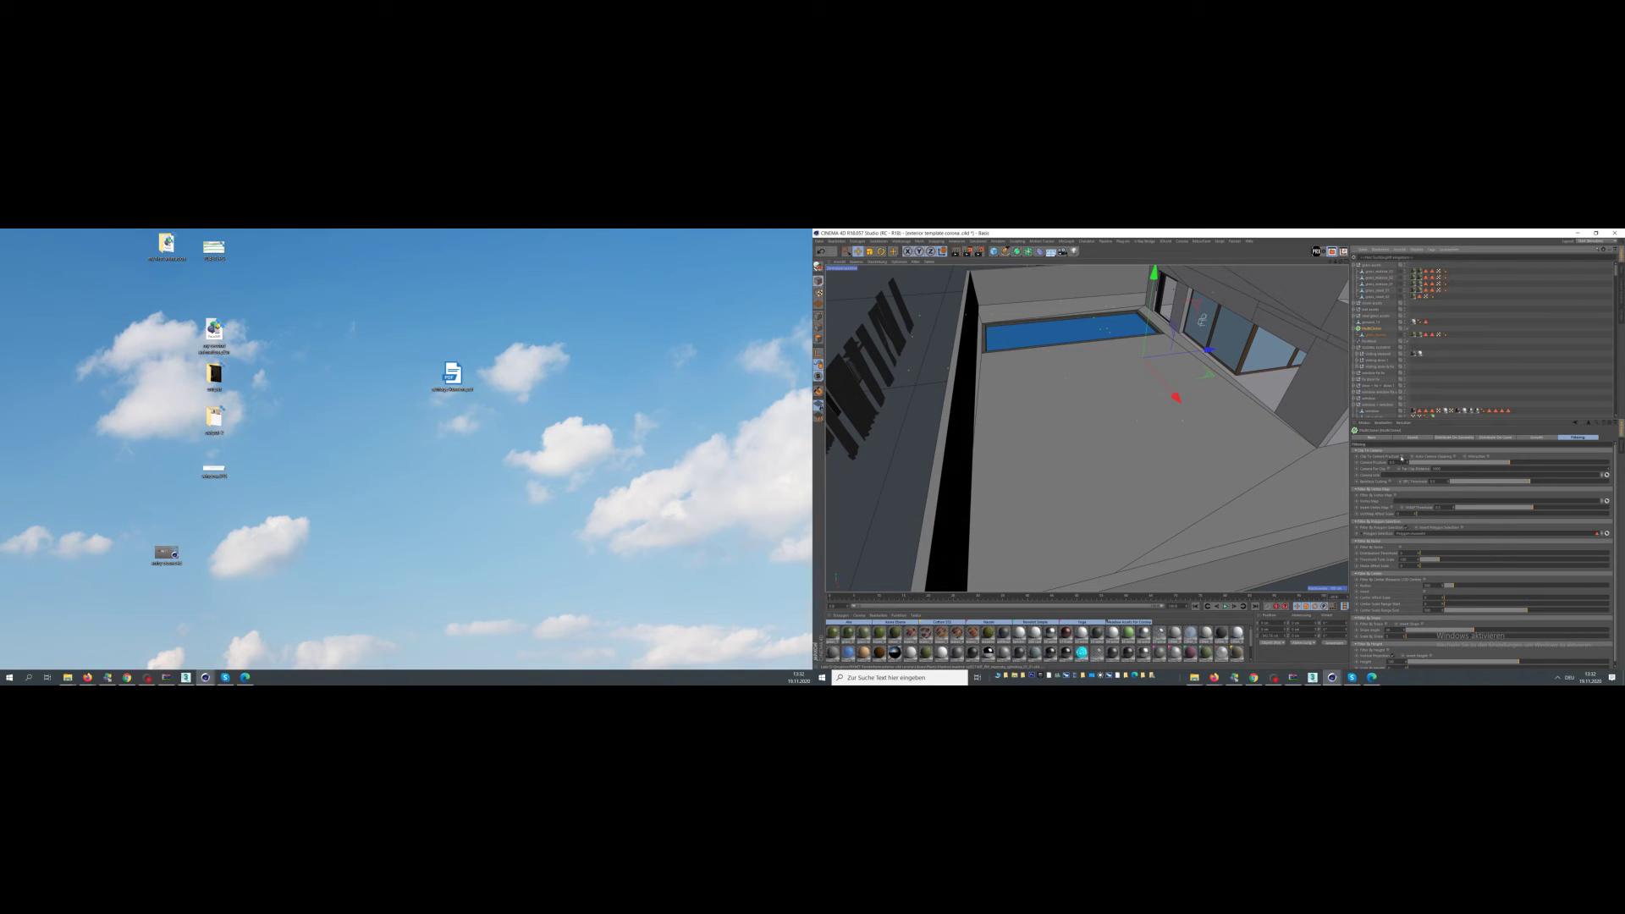
- Return to the MultiCloner's distribution settings and examine the clones scattered over the terrace
left_click(1454, 437)
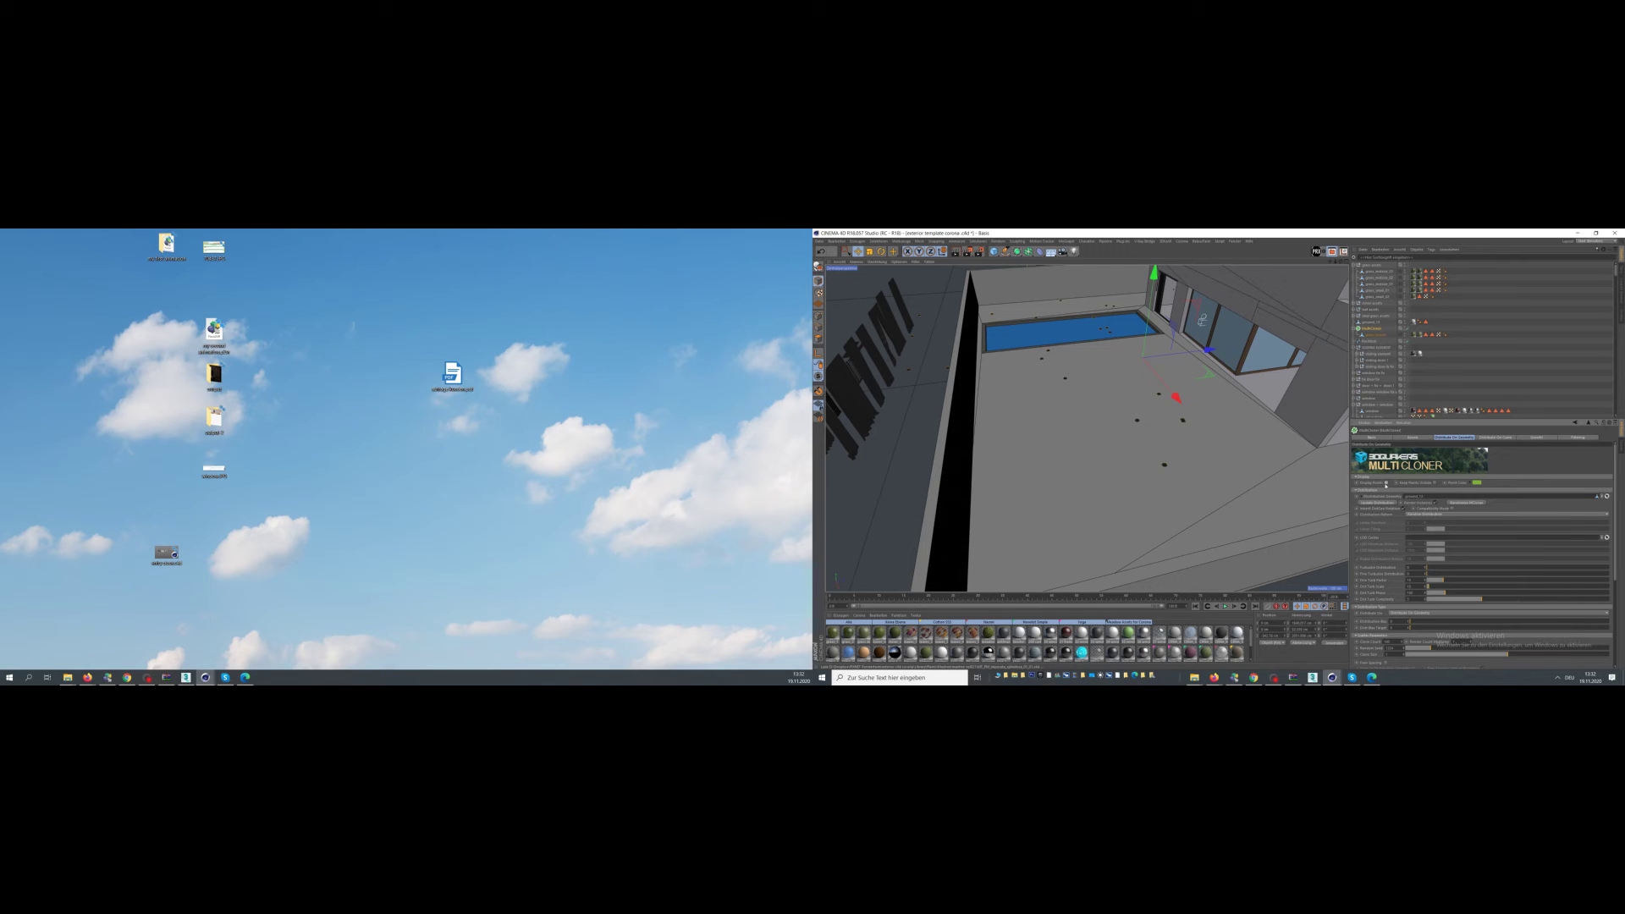
scroll(1185, 461, "down", 2)
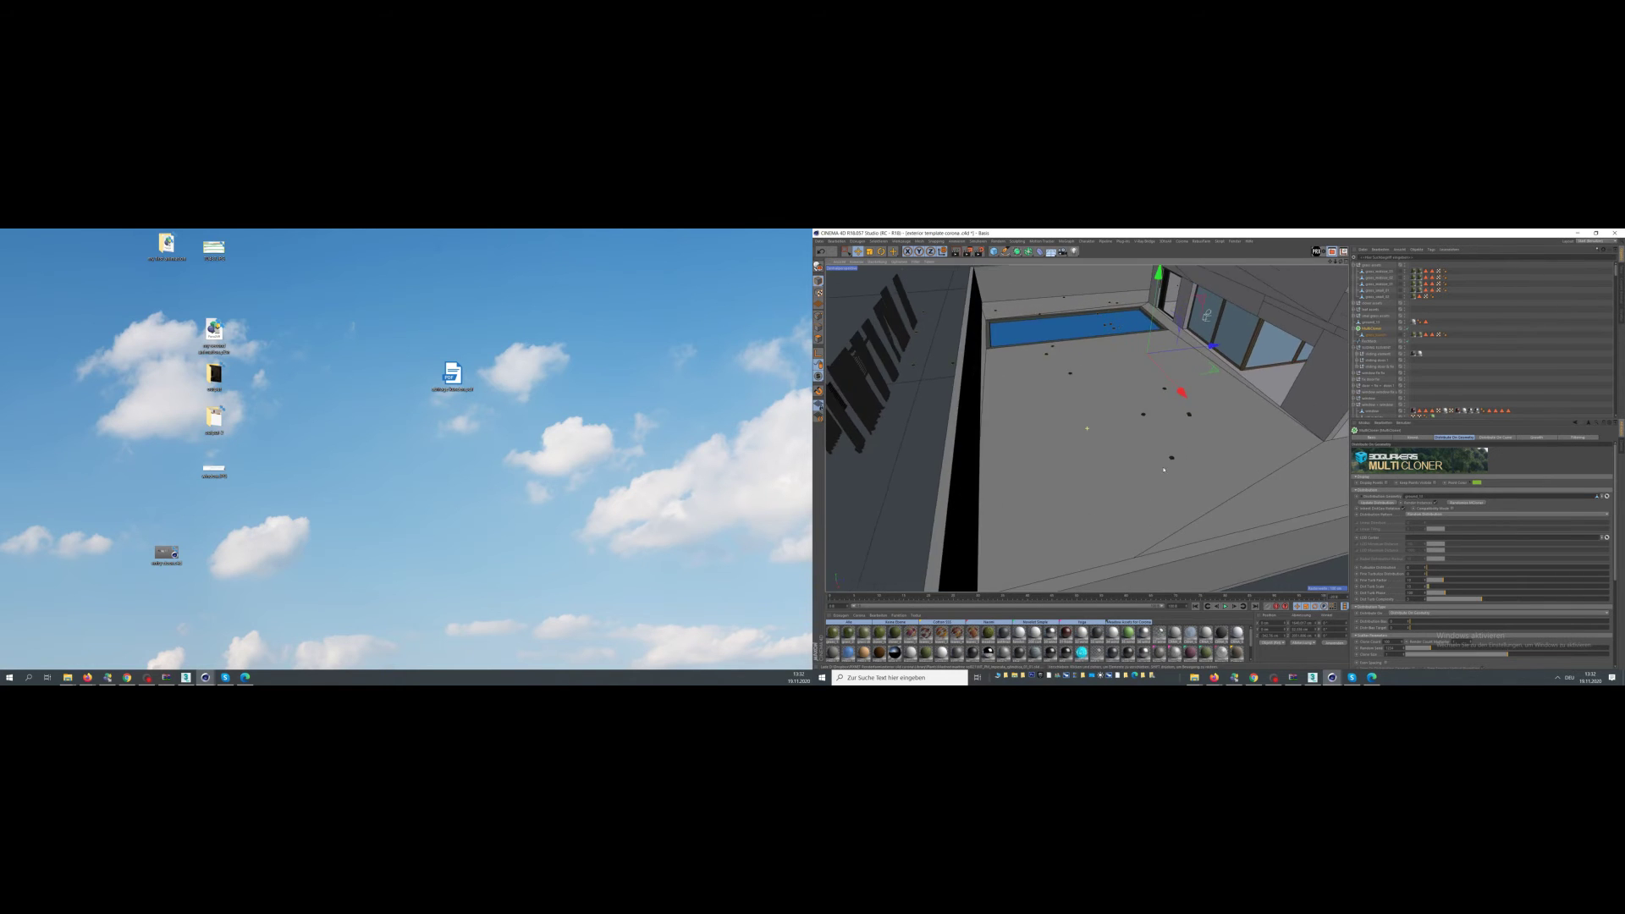
scroll(1166, 461, "up", 6)
scroll(1164, 449, "down", 4)
scroll(1161, 441, "down", 4)
mouse_move(1162, 442)
left_mouse_down("alt")
mouse_move(1228, 451)
mouse_move(1141, 464)
left_mouse_up("alt")
scroll(1142, 463, "down", 2)
left_click(1409, 328)
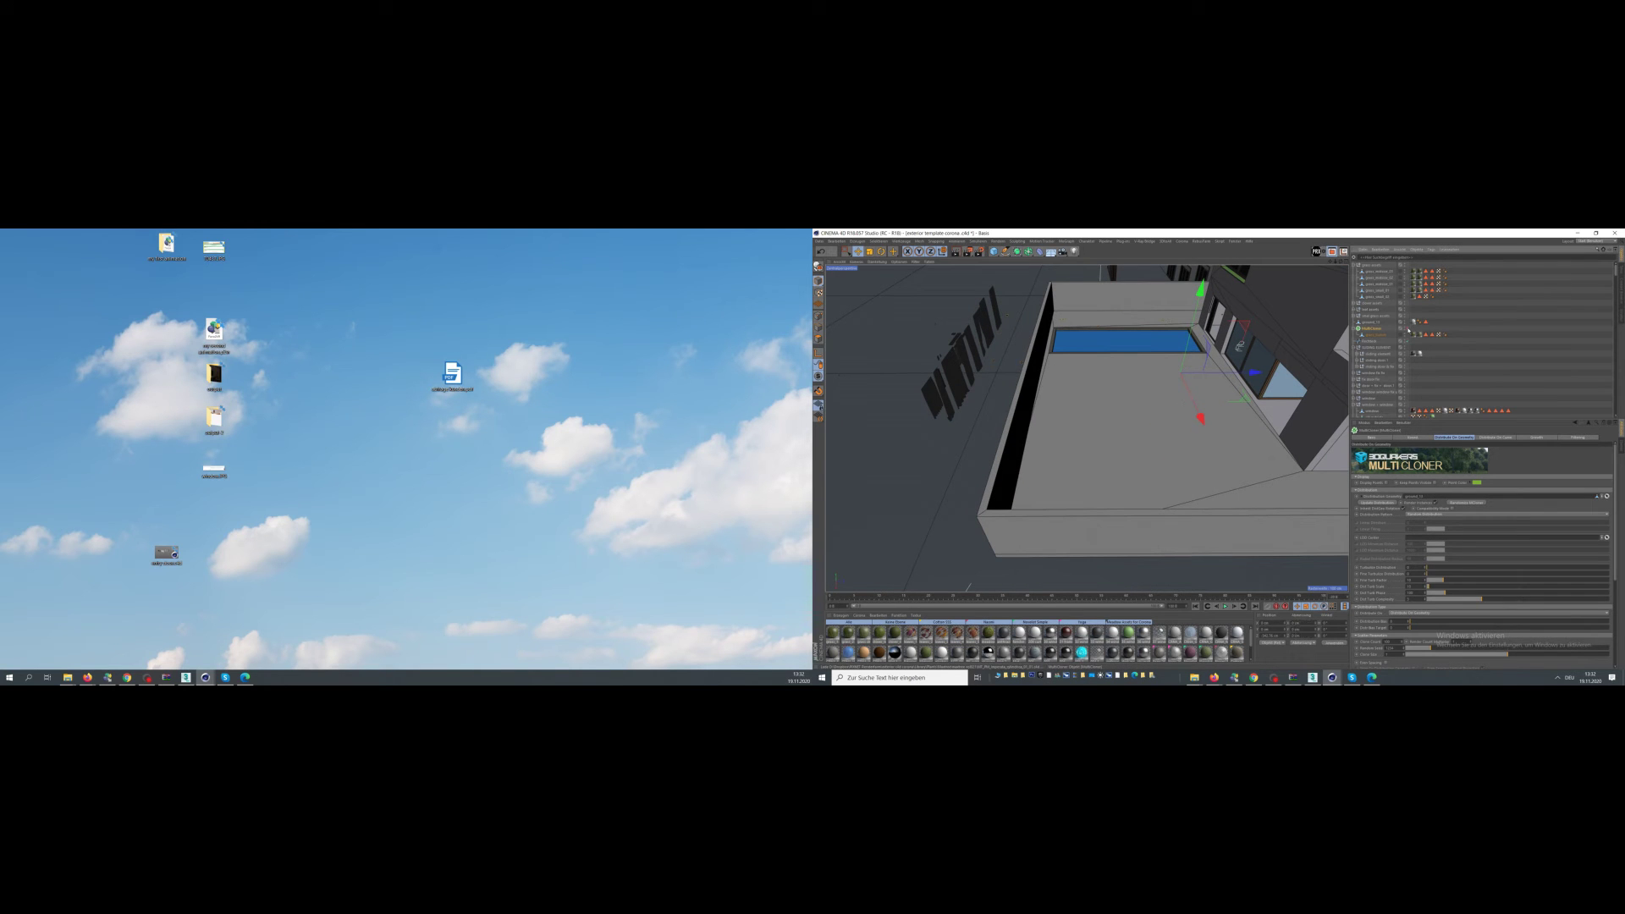
- Check the ground object's terrace floor polygons in polygon mode and open its stored polygon selection
left_click(1373, 323)
left_click_drag(1184, 381, 1235, 372, "alt")
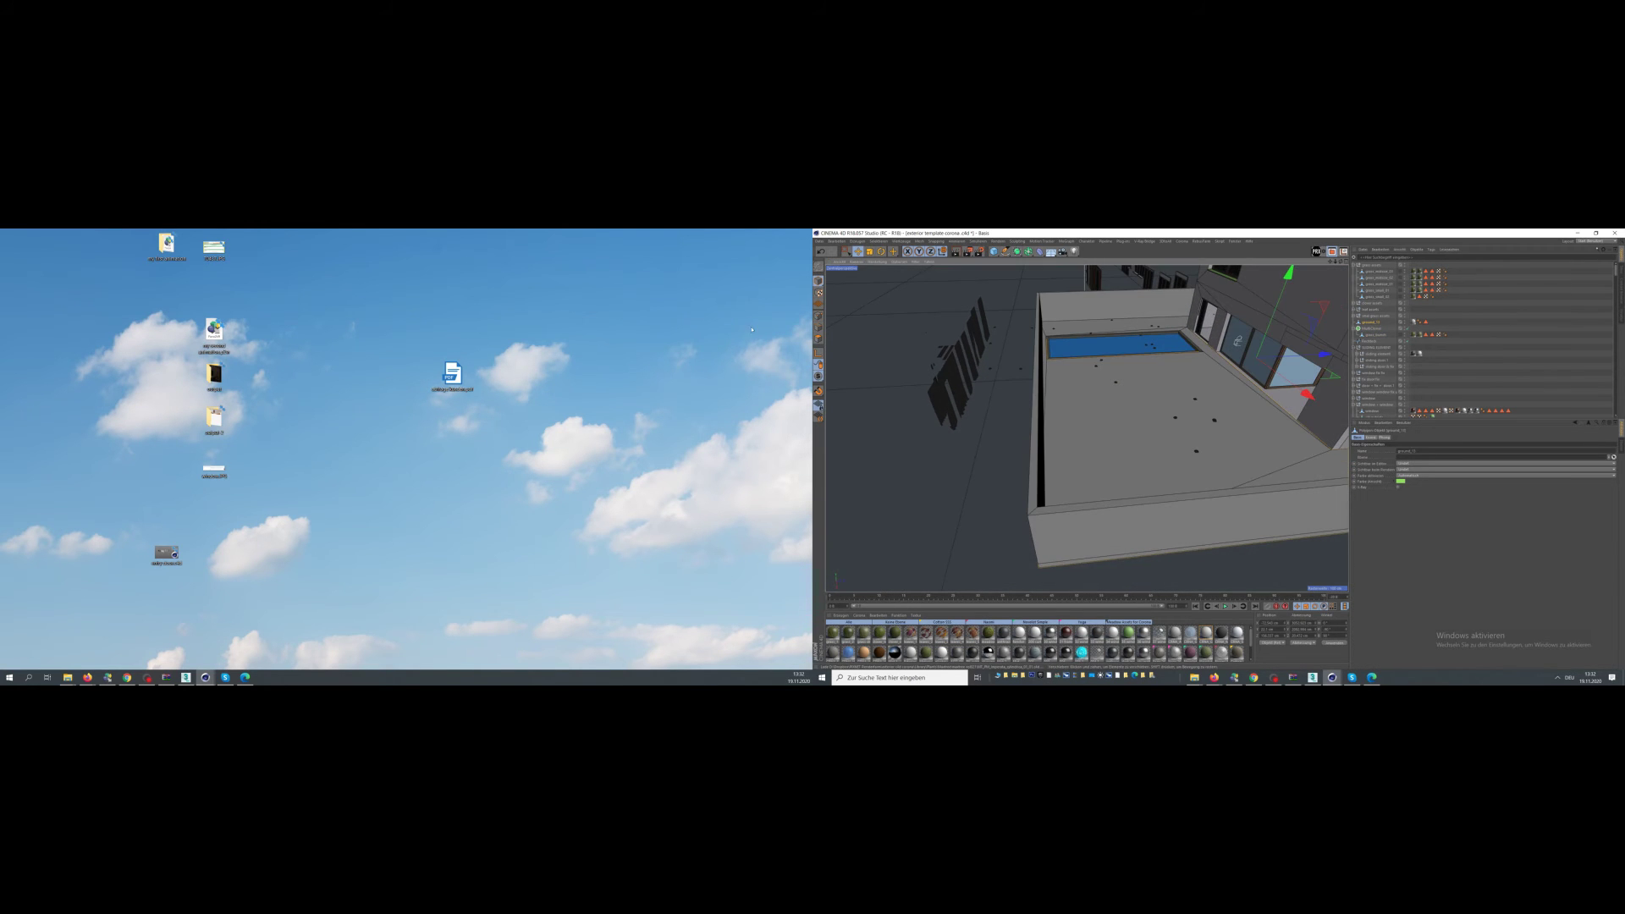
left_click(818, 338)
left_click_drag(1041, 424, 1092, 441, "alt")
scroll(1091, 441, "up", 4)
scroll(1136, 409, "down", 6)
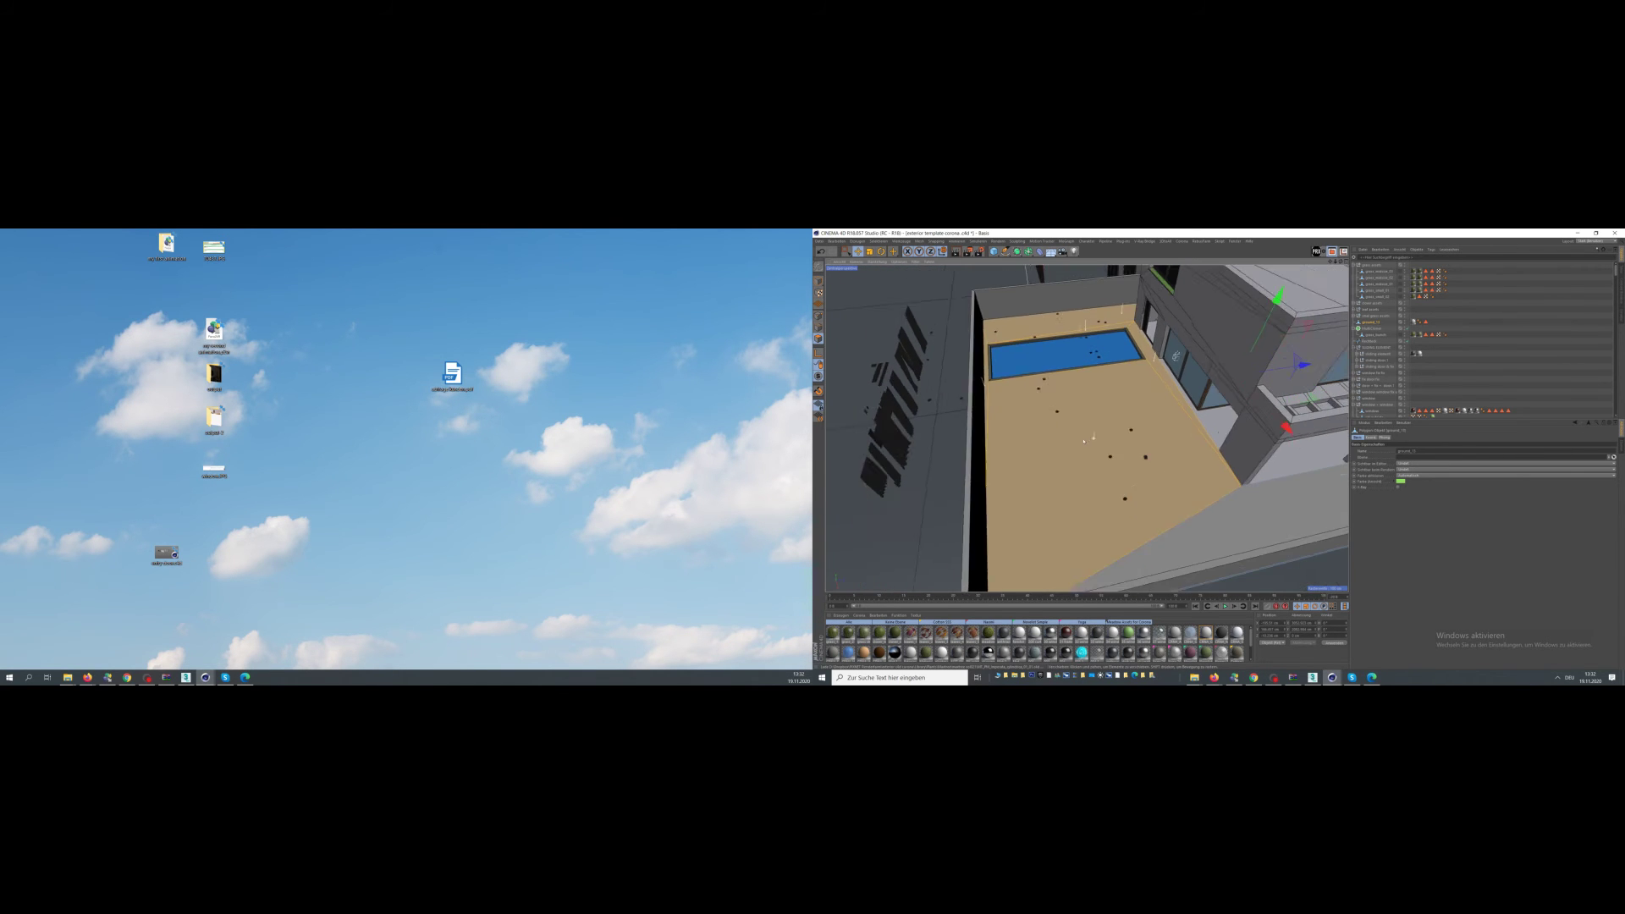
left_click(1425, 322)
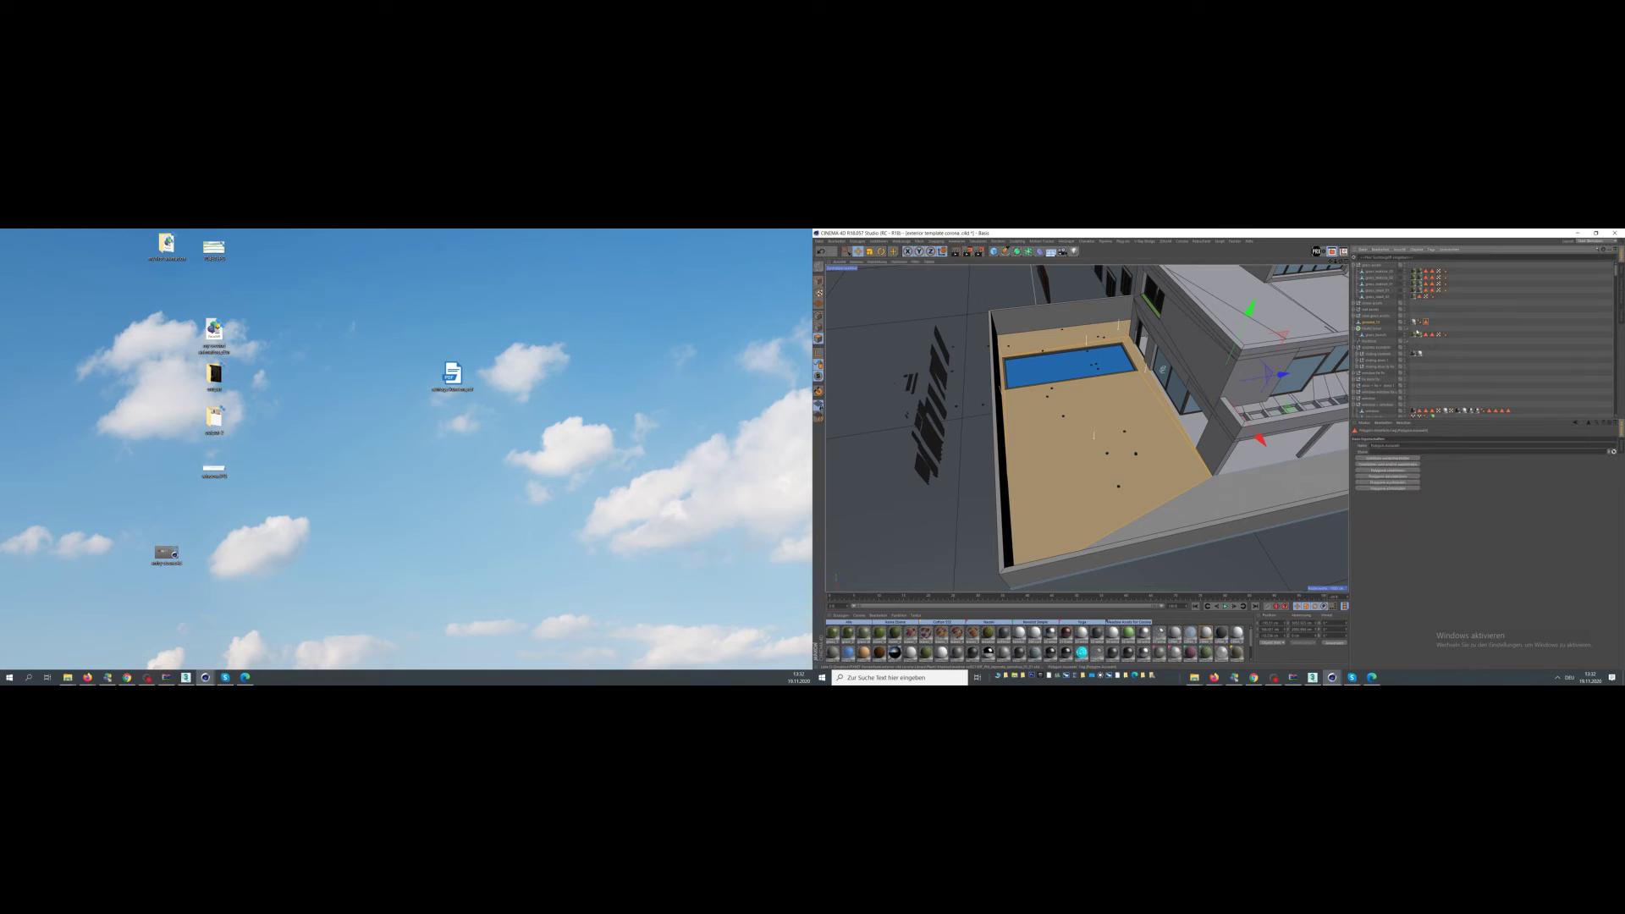
- Store the selected terrace floor polygons as a polygon selection on the ground object
left_click(879, 241)
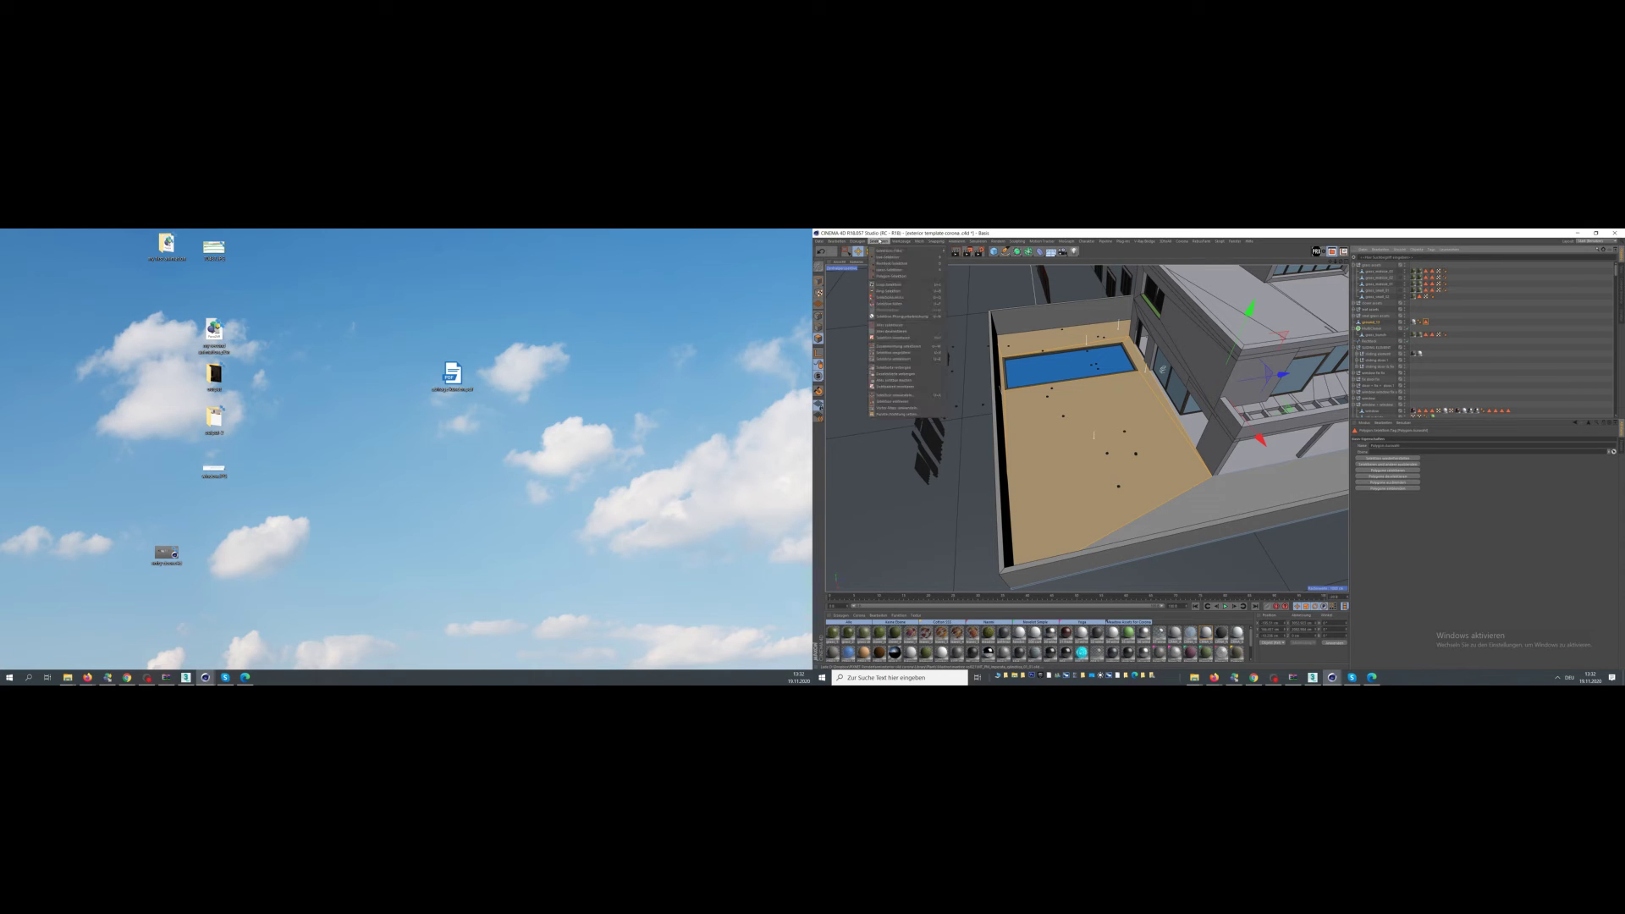
left_click(890, 407)
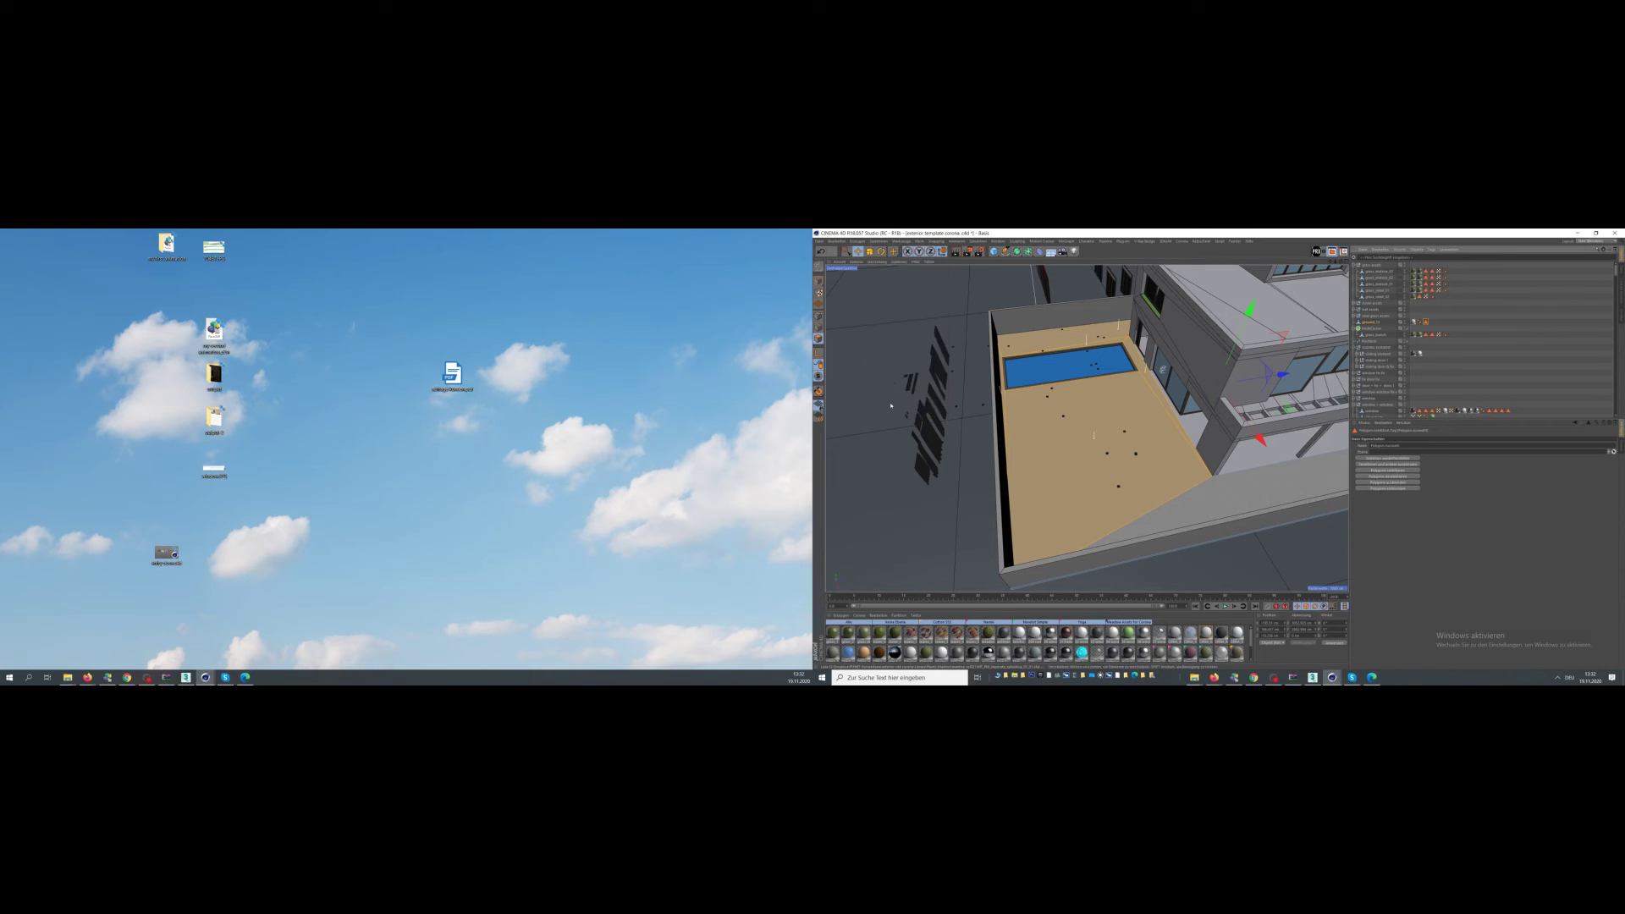
left_click_drag(1105, 424, 1037, 414, "alt")
- Add a plane primitive to the scene and move it onto the open area in front of the house
scroll(1074, 423, "down", 5)
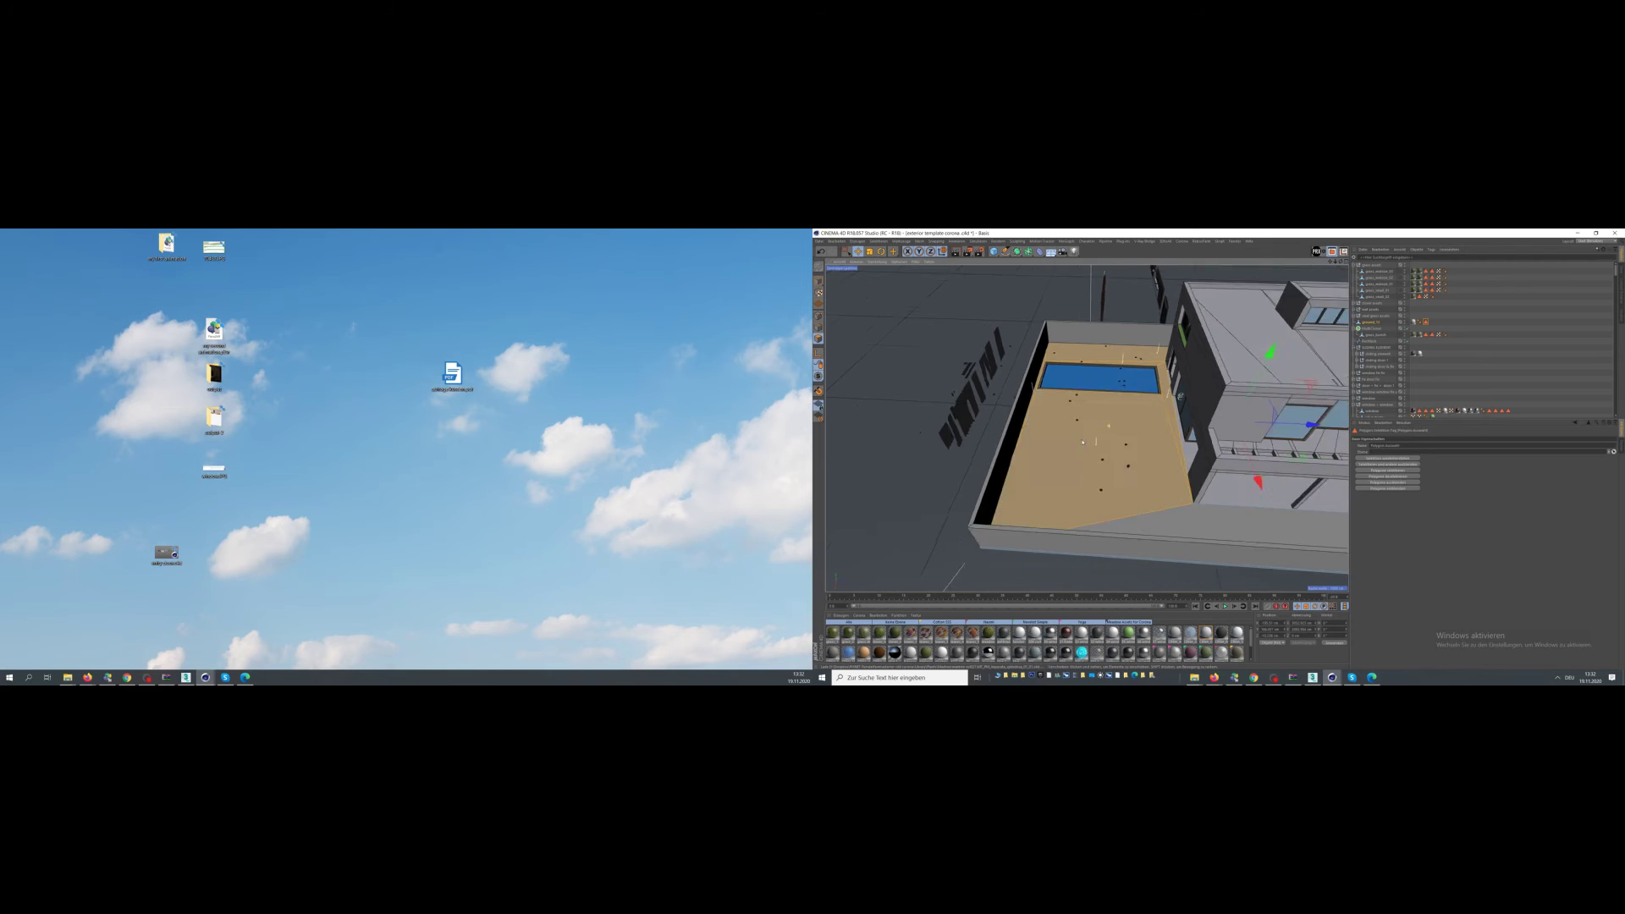
scroll(1091, 406, "down", 5)
left_click(994, 252)
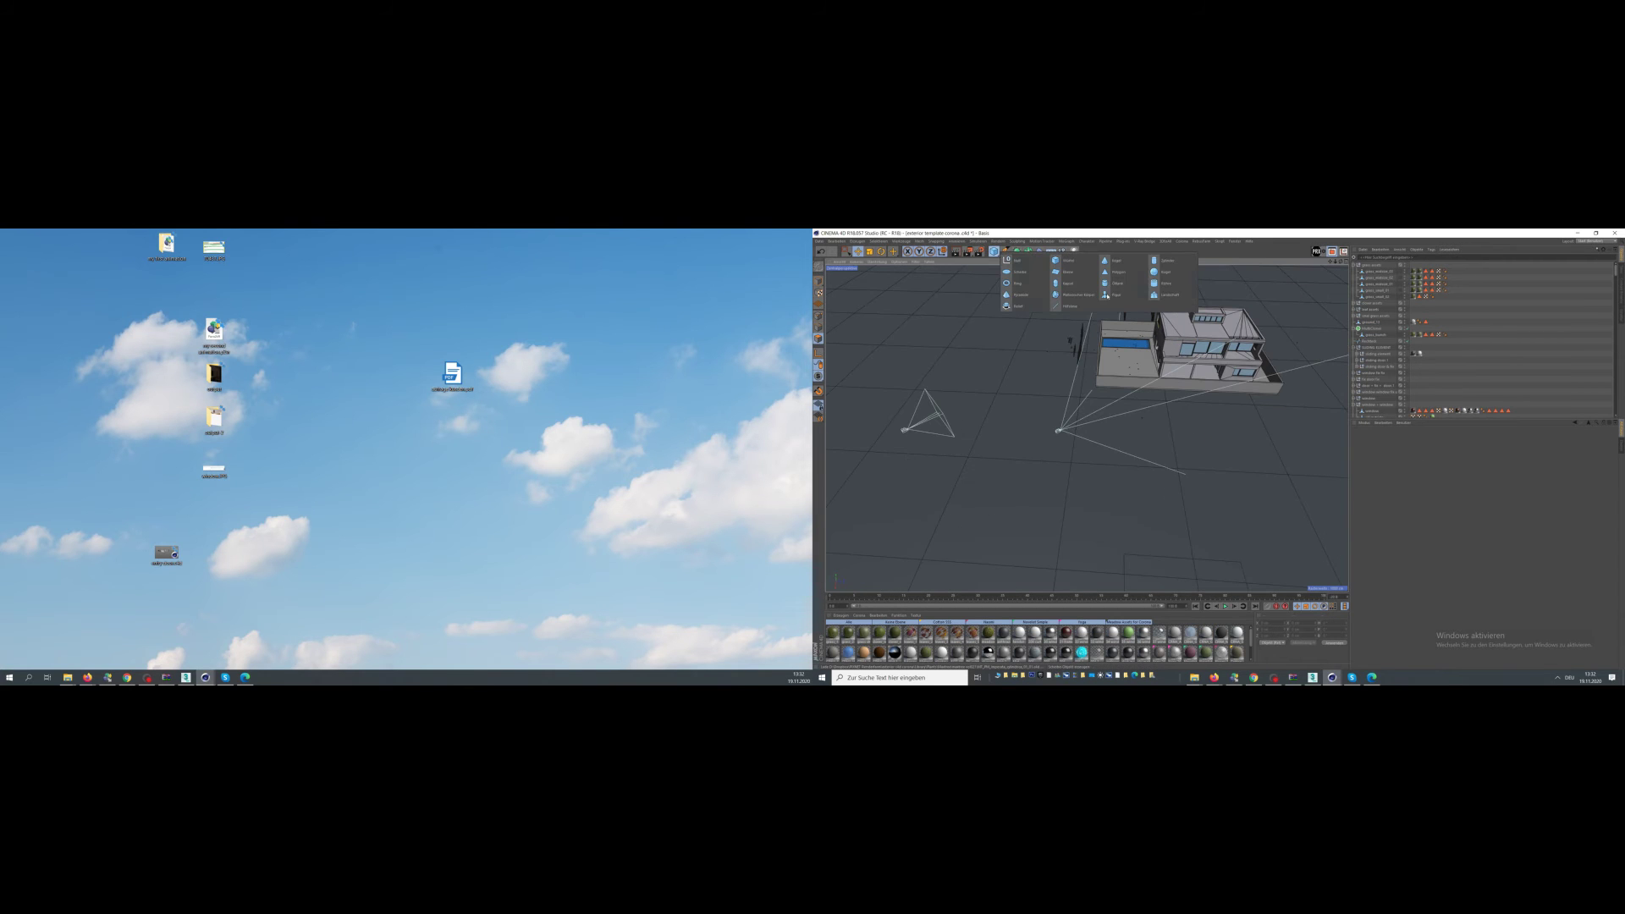
left_click(1085, 283)
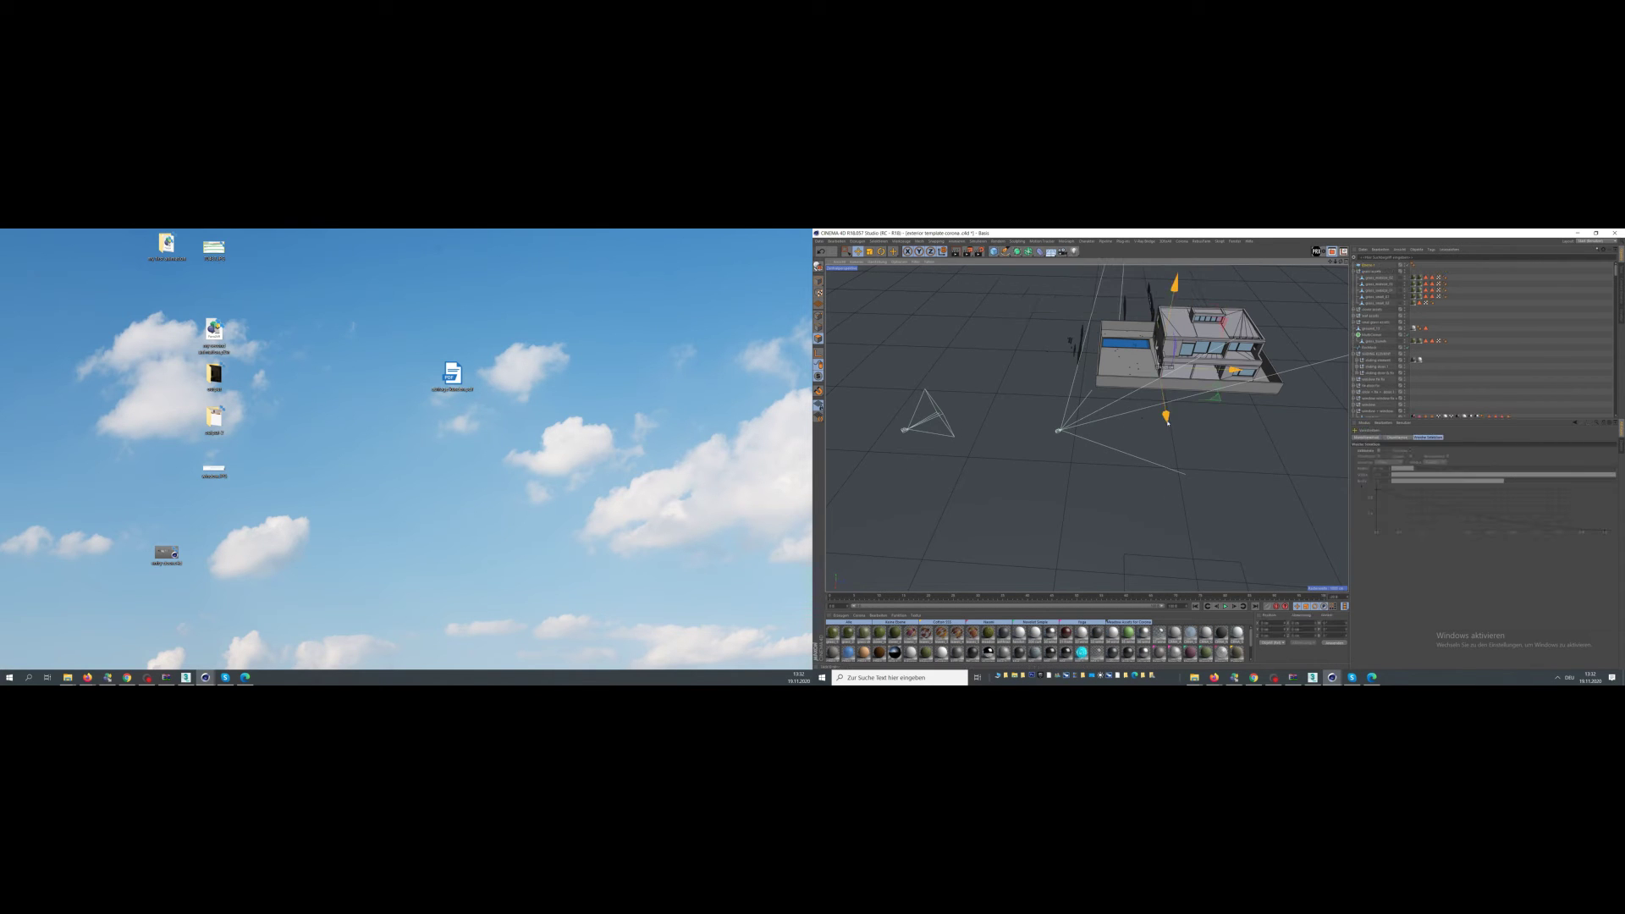
key("ctrl+z")
left_click_drag(1164, 405, 1183, 505)
- Scale the new plane into a long, wide rectangle in front of the house and nudge it slightly upward
left_click(869, 251)
left_click(818, 281)
left_click_drag(1016, 402, 1109, 402)
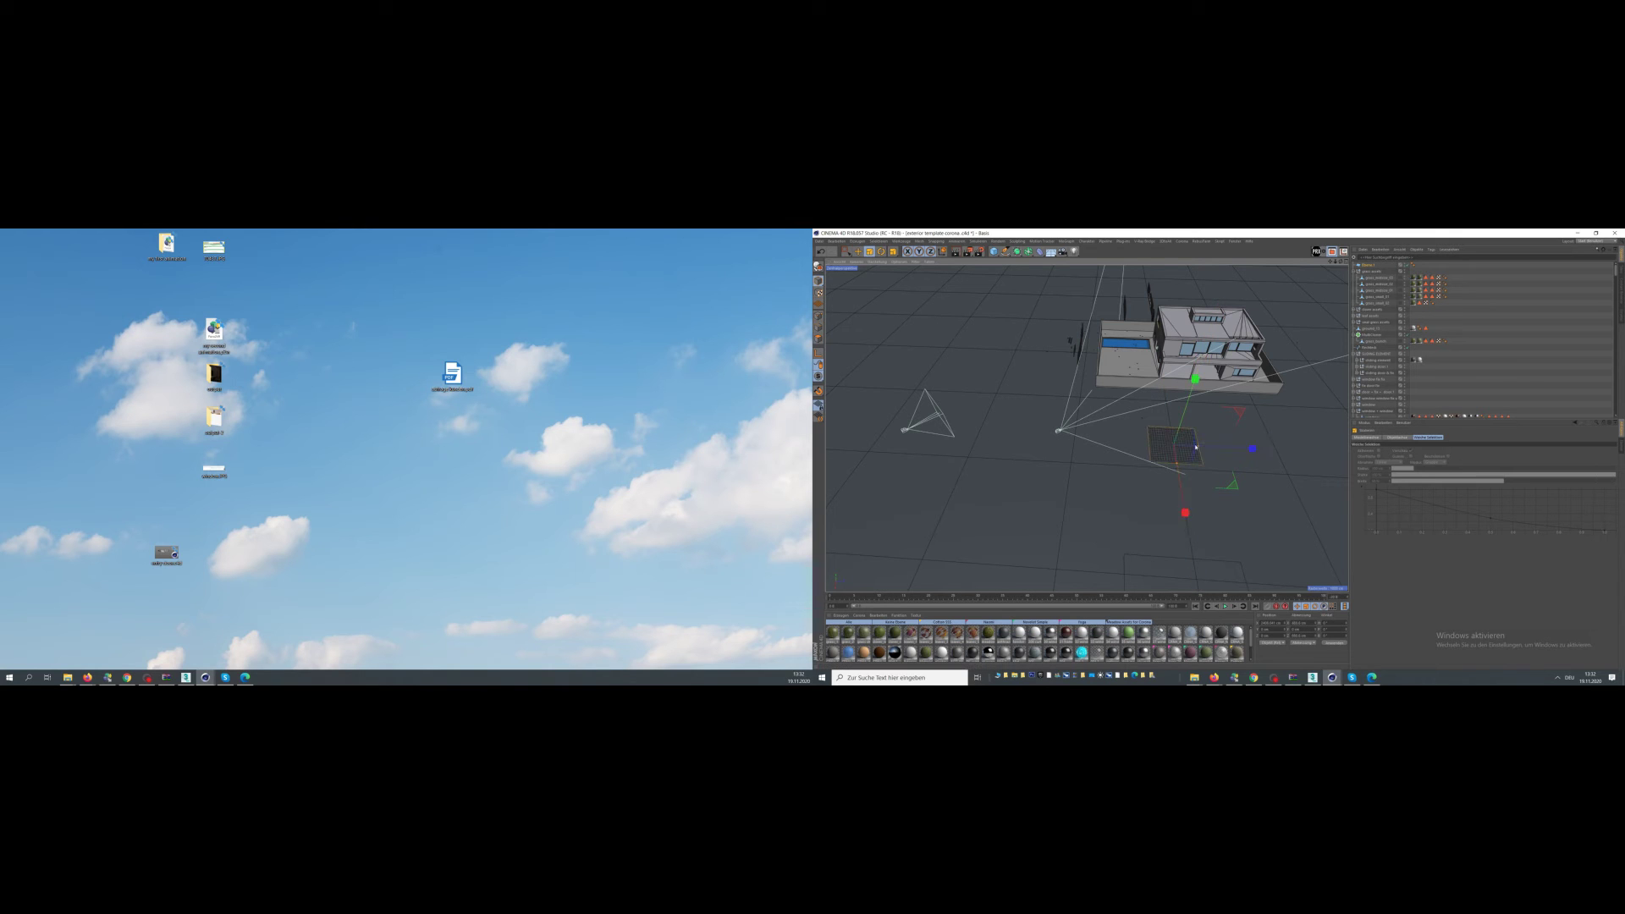
left_click_drag(1198, 446, 1283, 450)
key("e")
left_click_drag(1195, 380, 1197, 371)
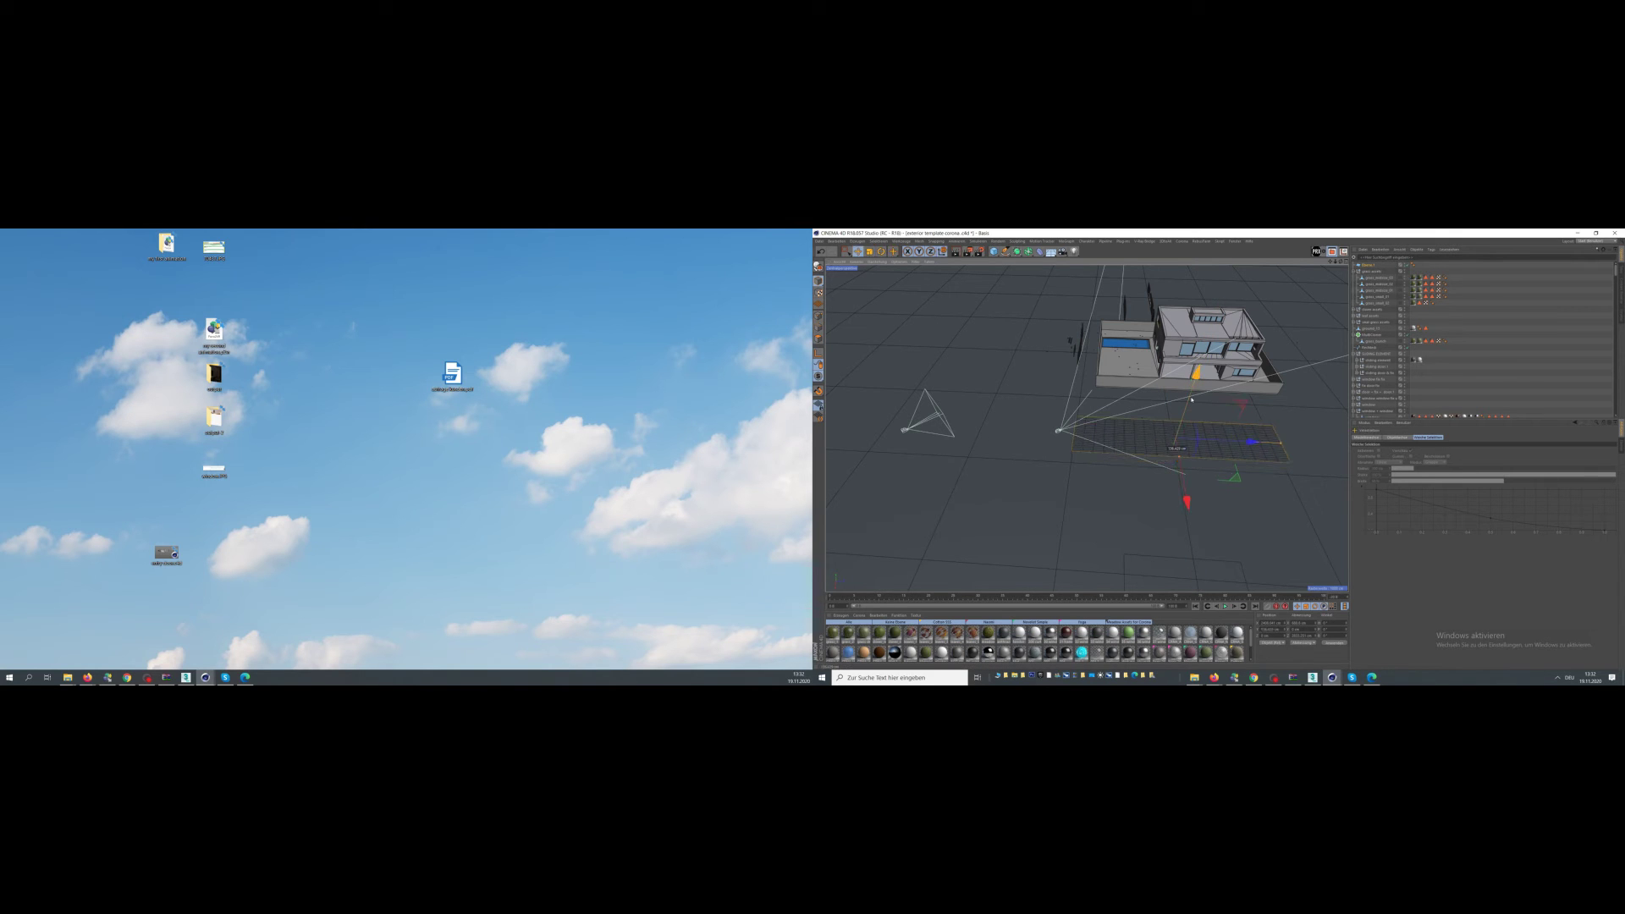
- Convert the plane to an editable polygon object and collapse the grass asset group
left_click(1359, 265)
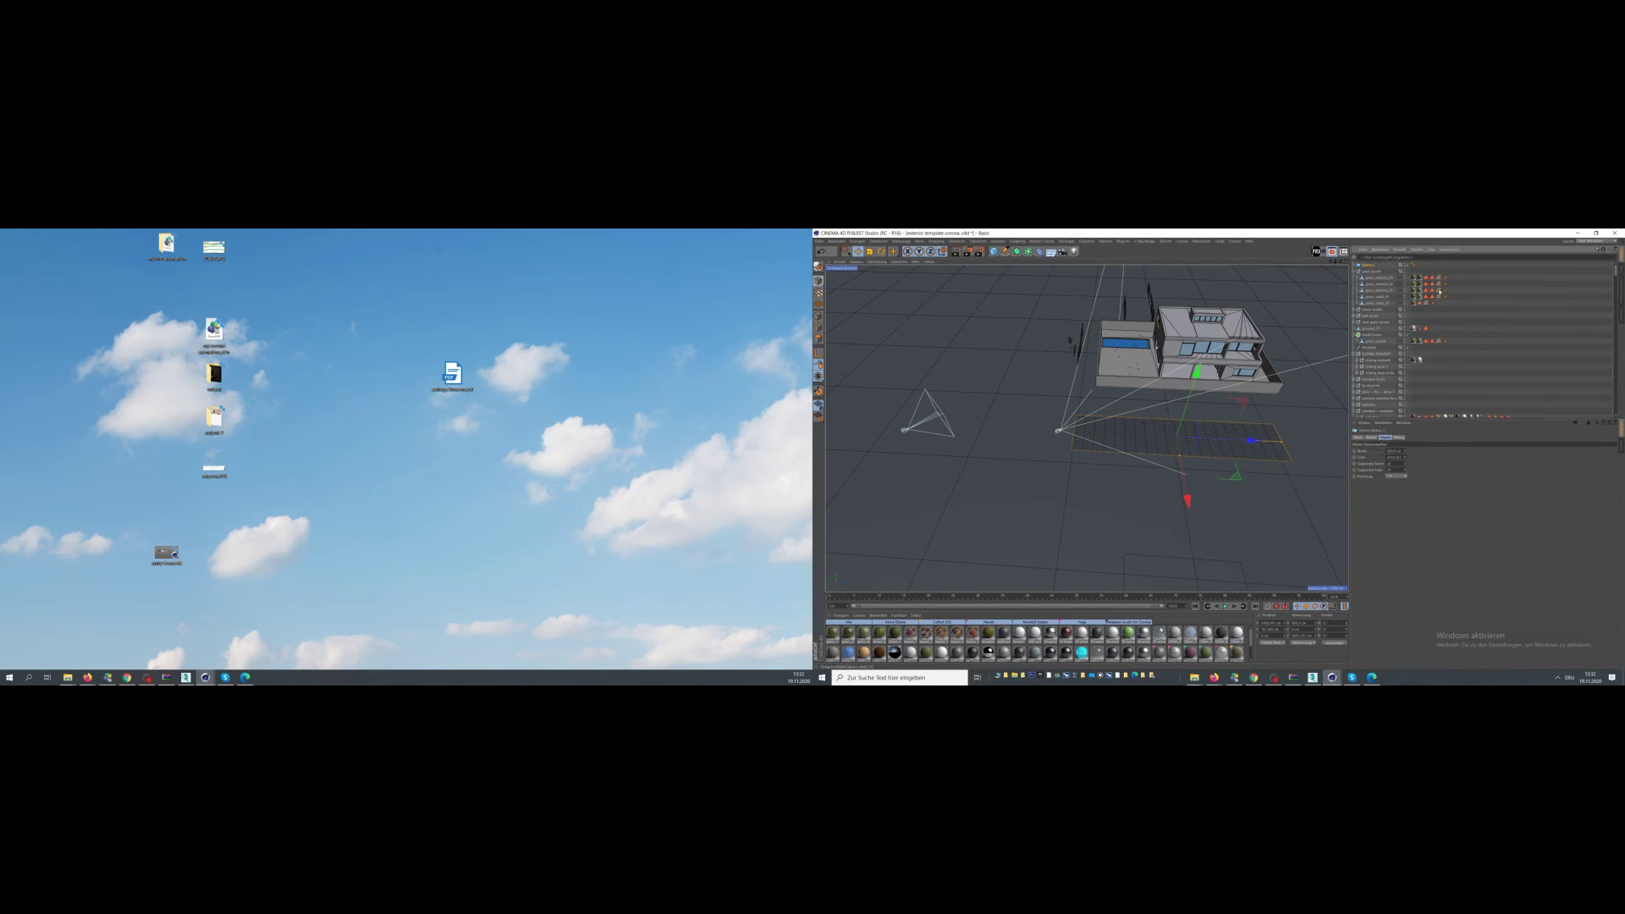
key("c")
left_click(1355, 271)
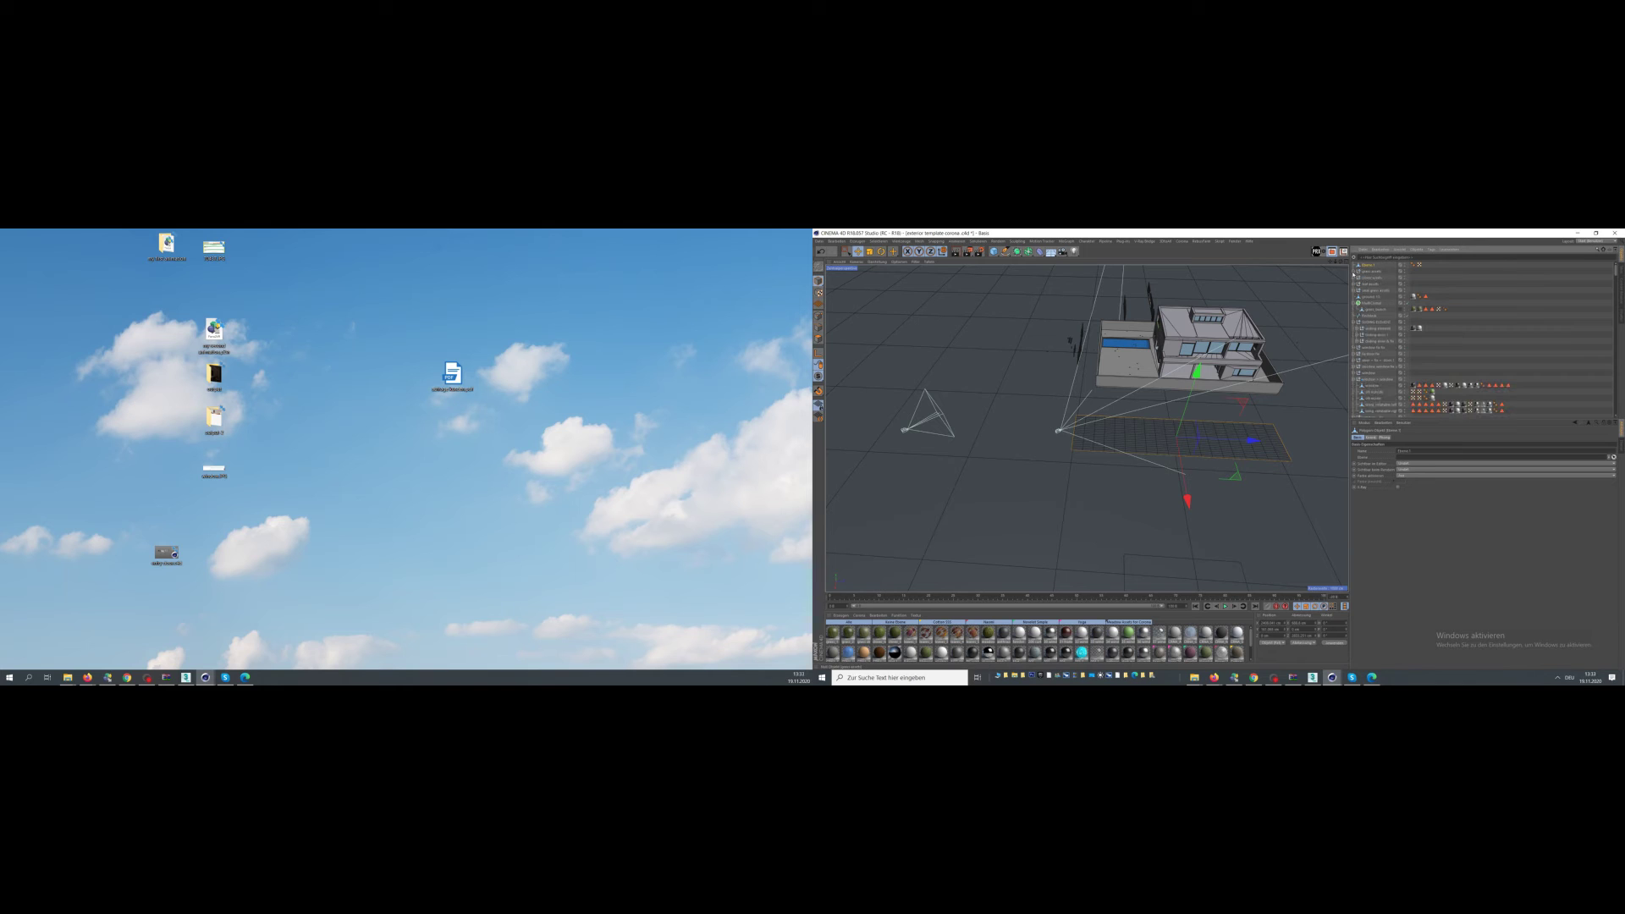
- Set the plane as the MultiCloner's distribution object and clear the polygon selection from its filter
left_click(1368, 303)
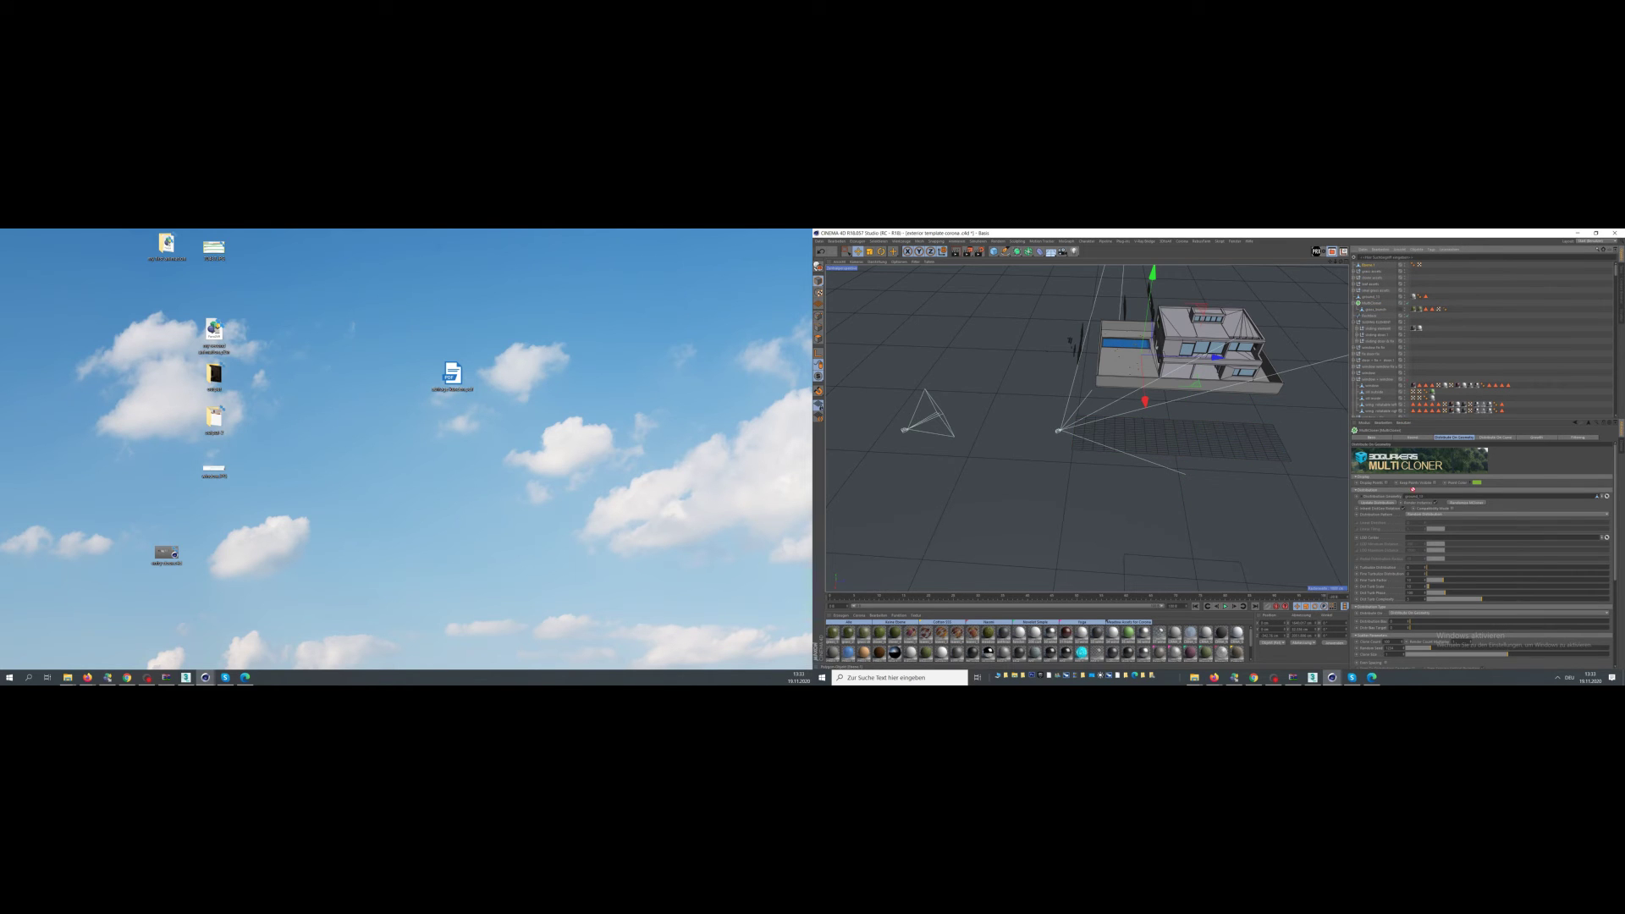
left_click_drag(1414, 498, 1415, 497)
left_click(1578, 436)
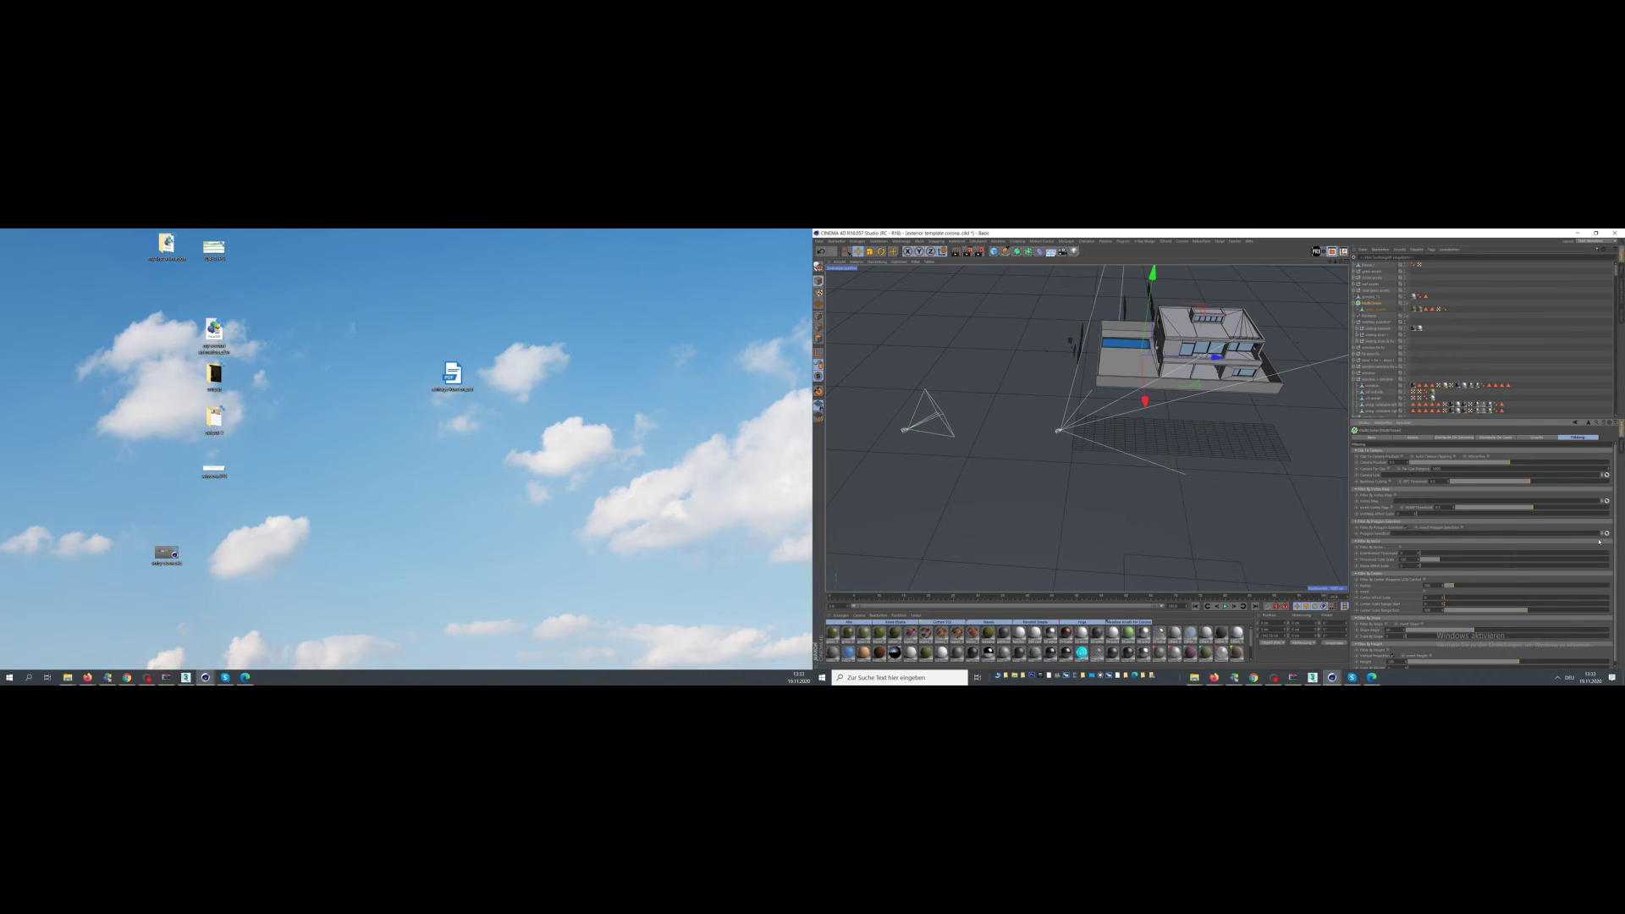
left_click(1177, 421)
right_click_drag(1178, 422, 1219, 401, "alt")
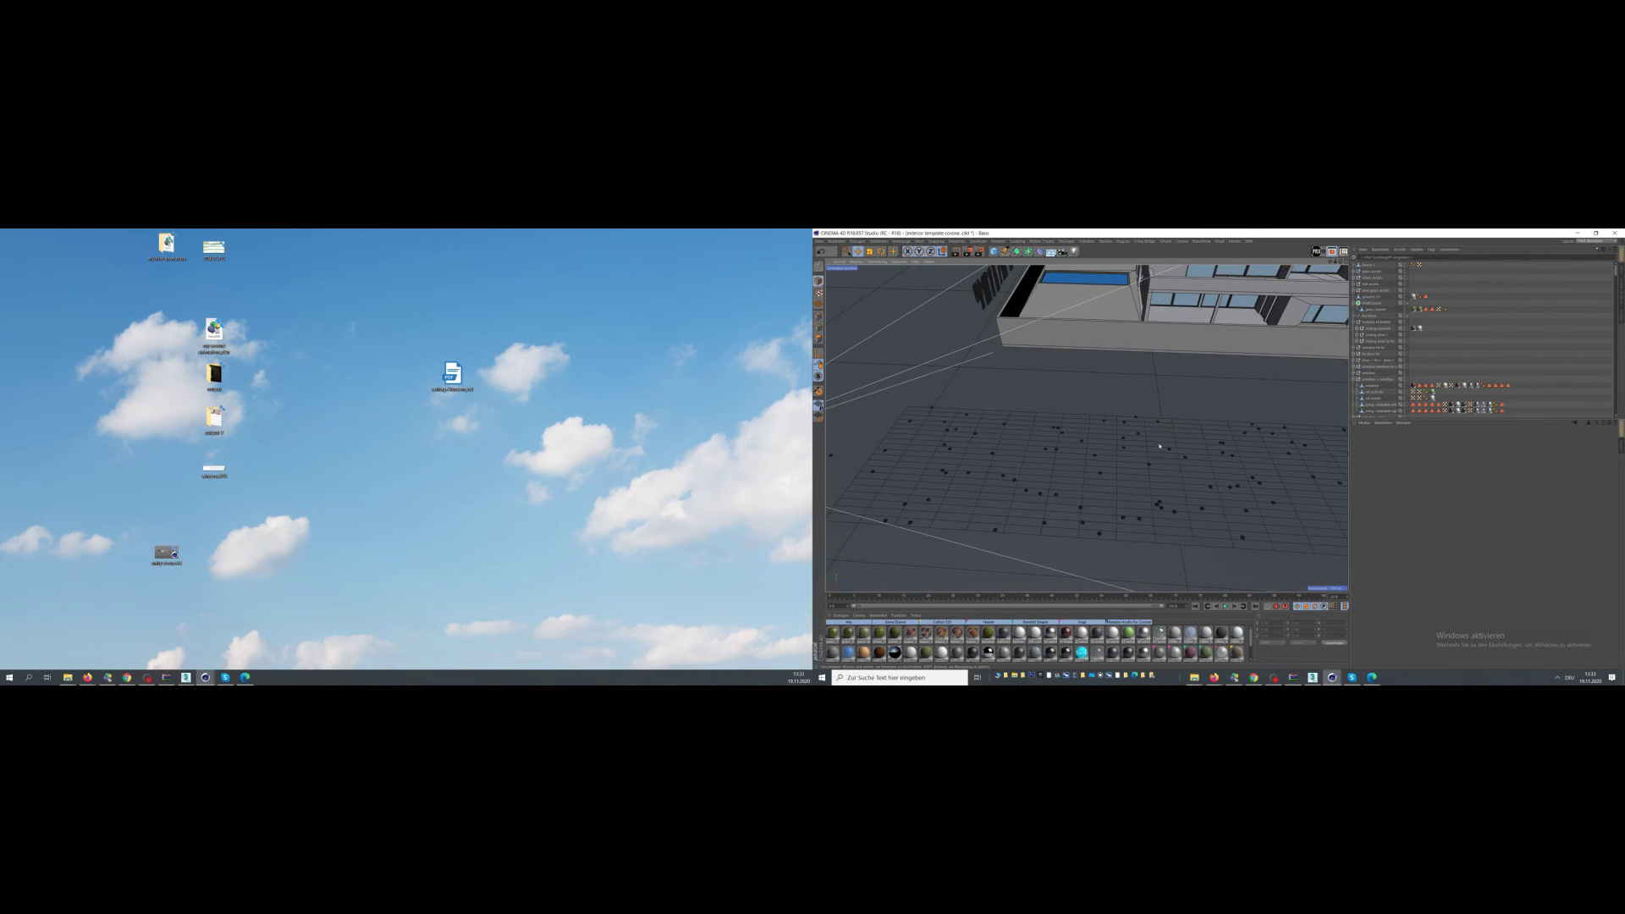
- Examine how the sparse grass clones are scattered over the plane from several angles and distances
left_click_drag(1161, 446, 1200, 430, "alt")
right_click_drag(1101, 449, 1085, 463, "alt")
middle_click_drag(1085, 463, 1303, 404, "alt")
mouse_move(1124, 474)
left_mouse_down("alt")
mouse_move(1147, 450)
mouse_move(1140, 471)
left_mouse_up("alt")
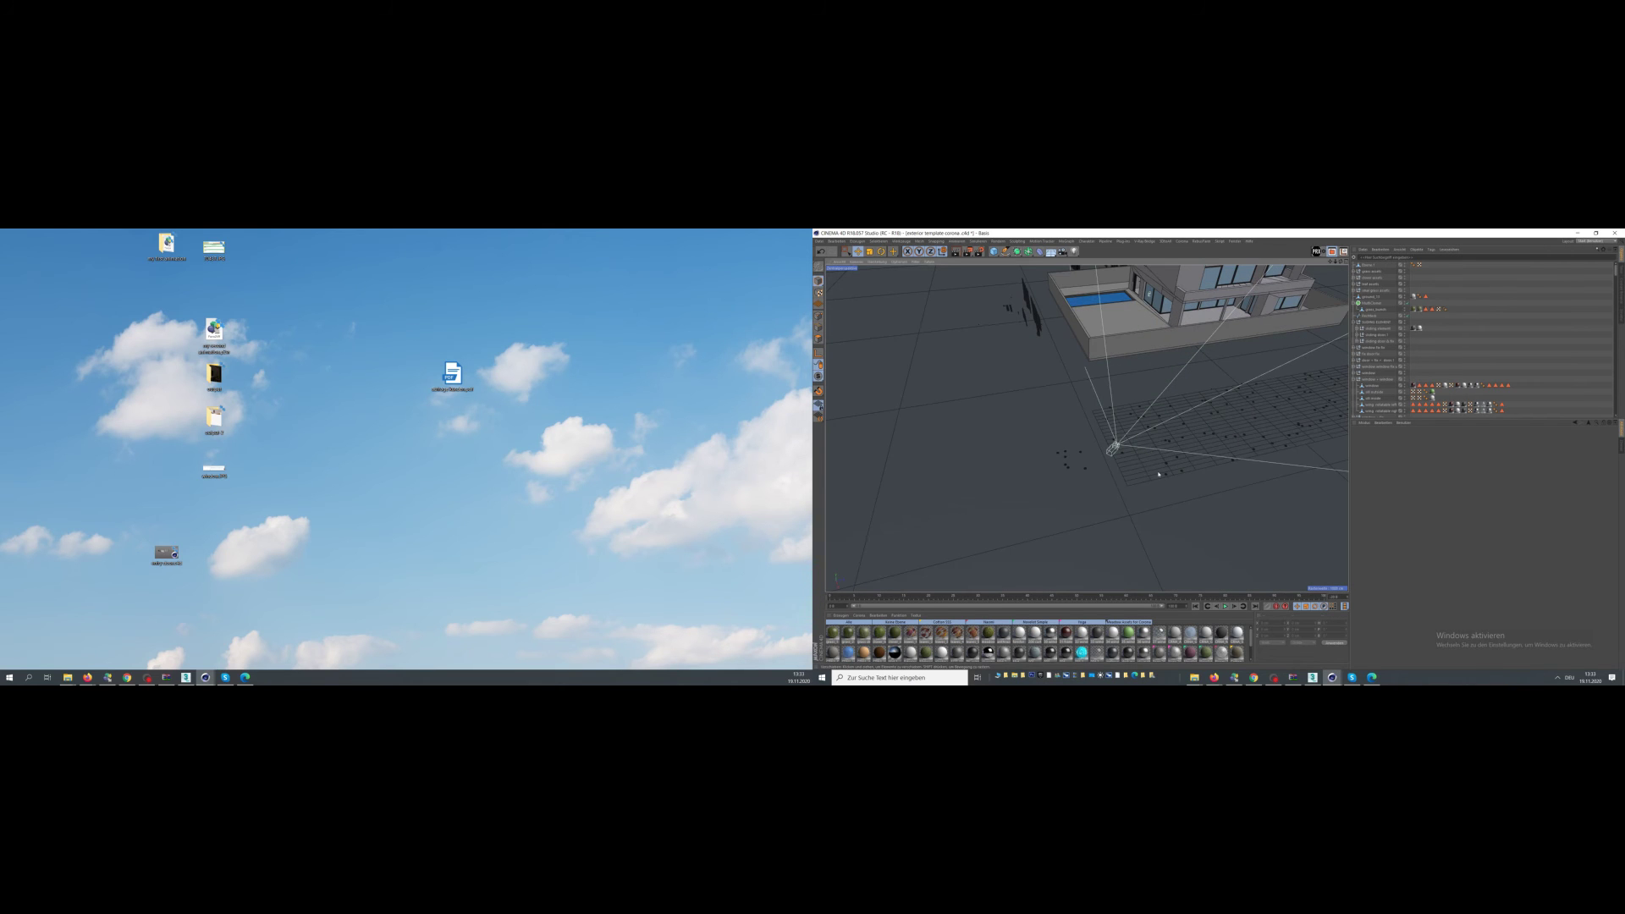
scroll(1159, 474, "up", 3)
left_click_drag(1127, 441, 1154, 472, "alt")
left_click(1369, 265)
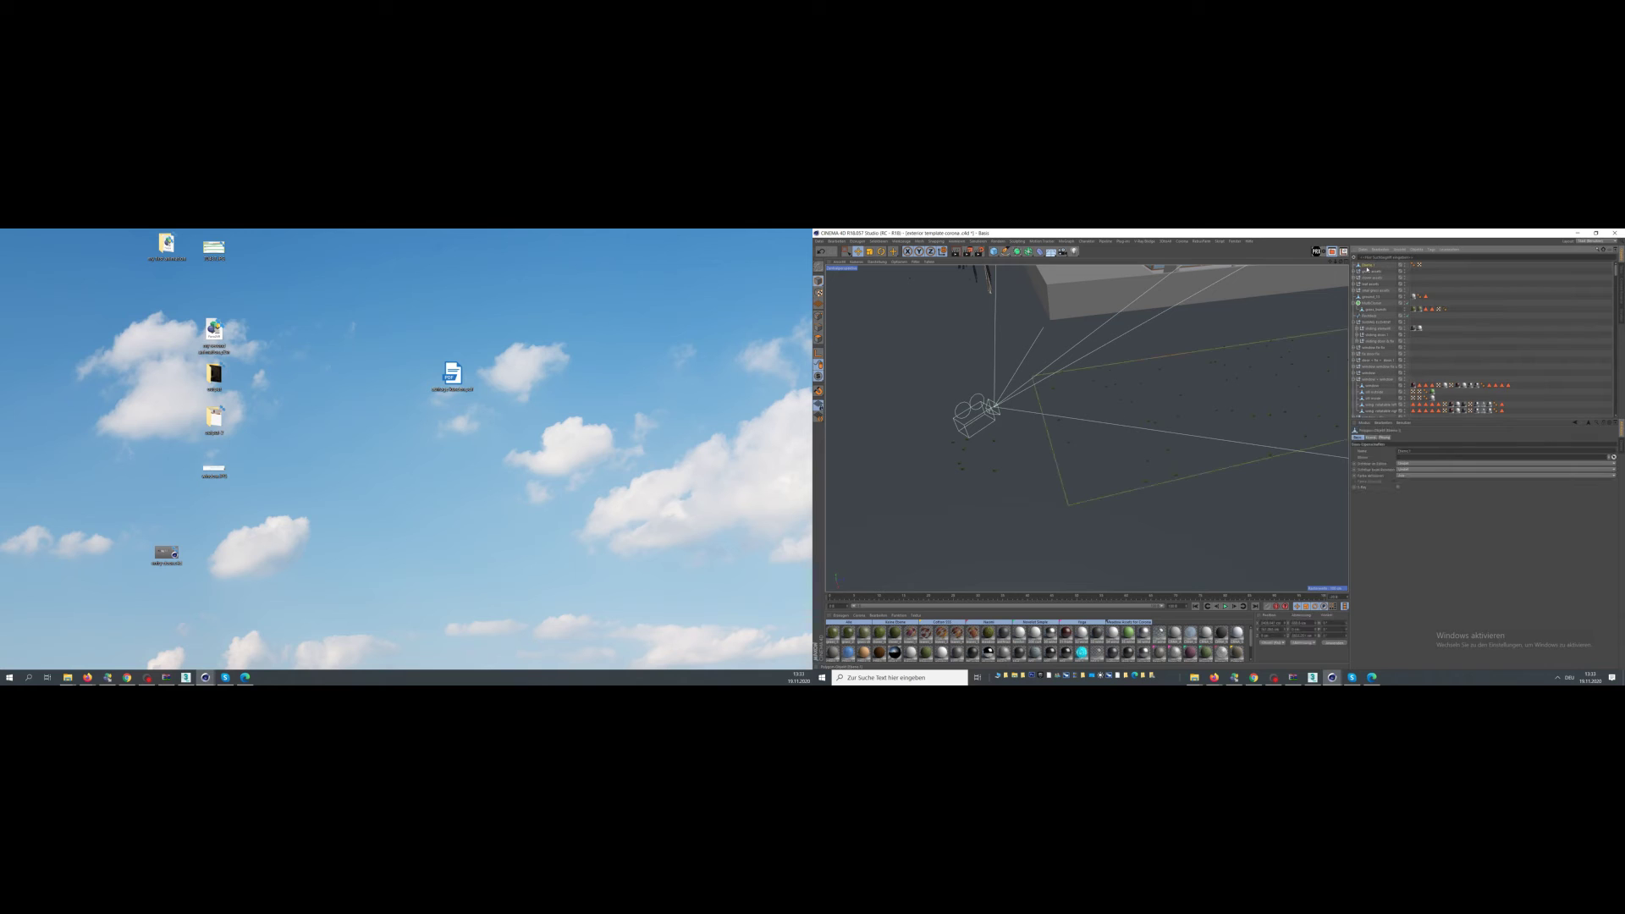
scroll(1083, 453, "up", 5)
scroll(1083, 453, "down", 2)
- Raise the MultiCloner's clone count until the grass densely covers the whole plane
left_click(1371, 303)
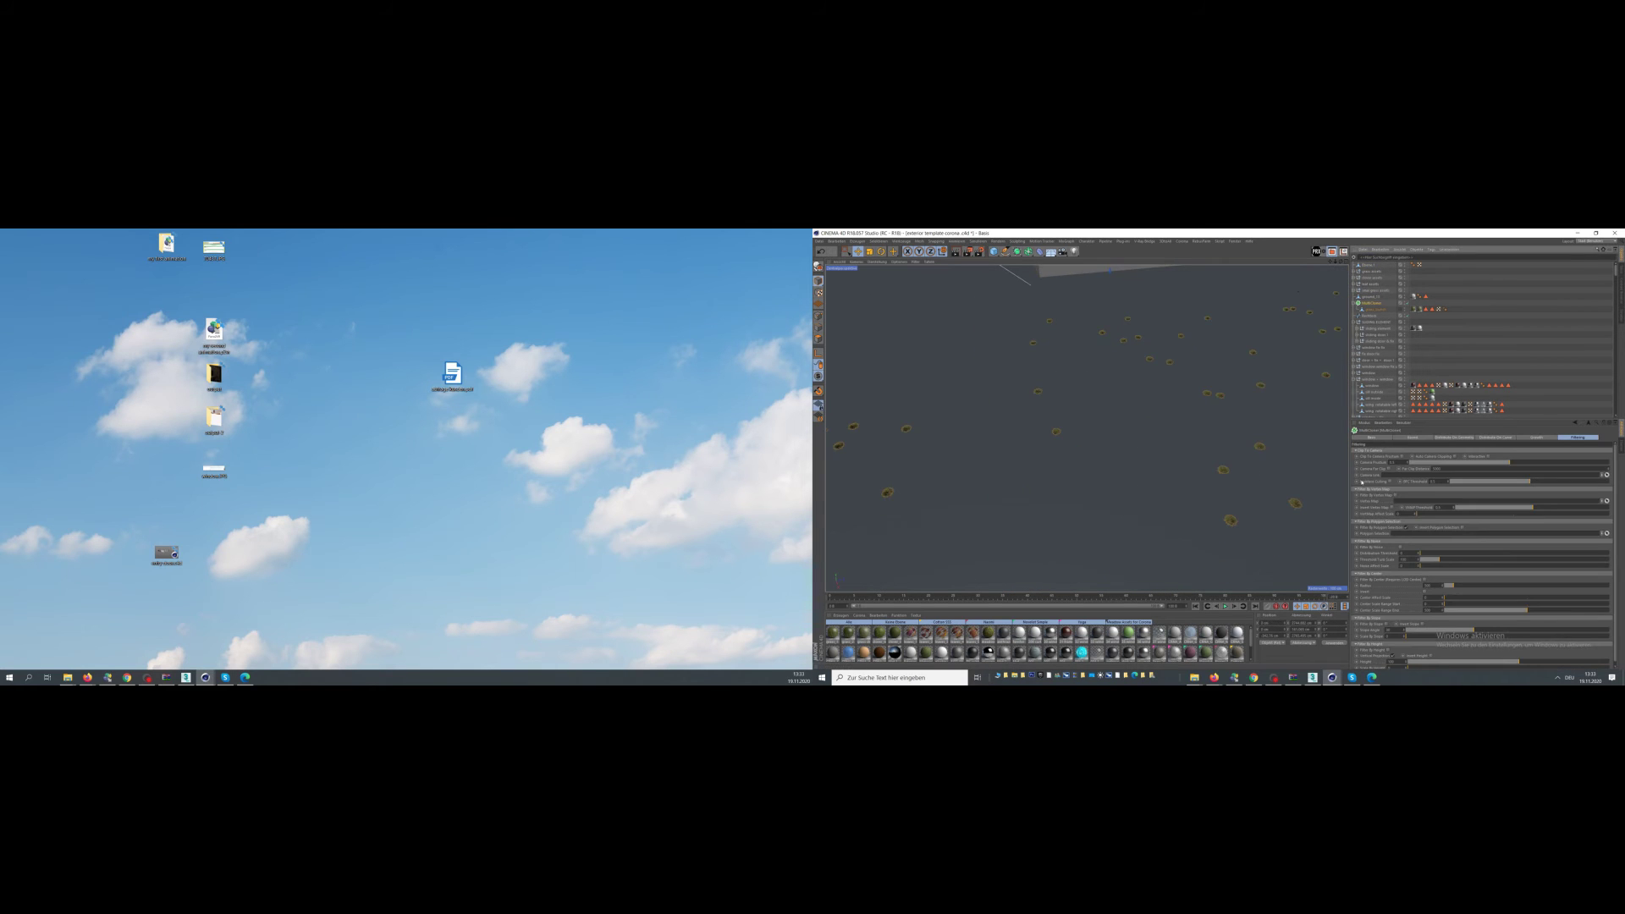
scroll(1279, 474, "down", 1)
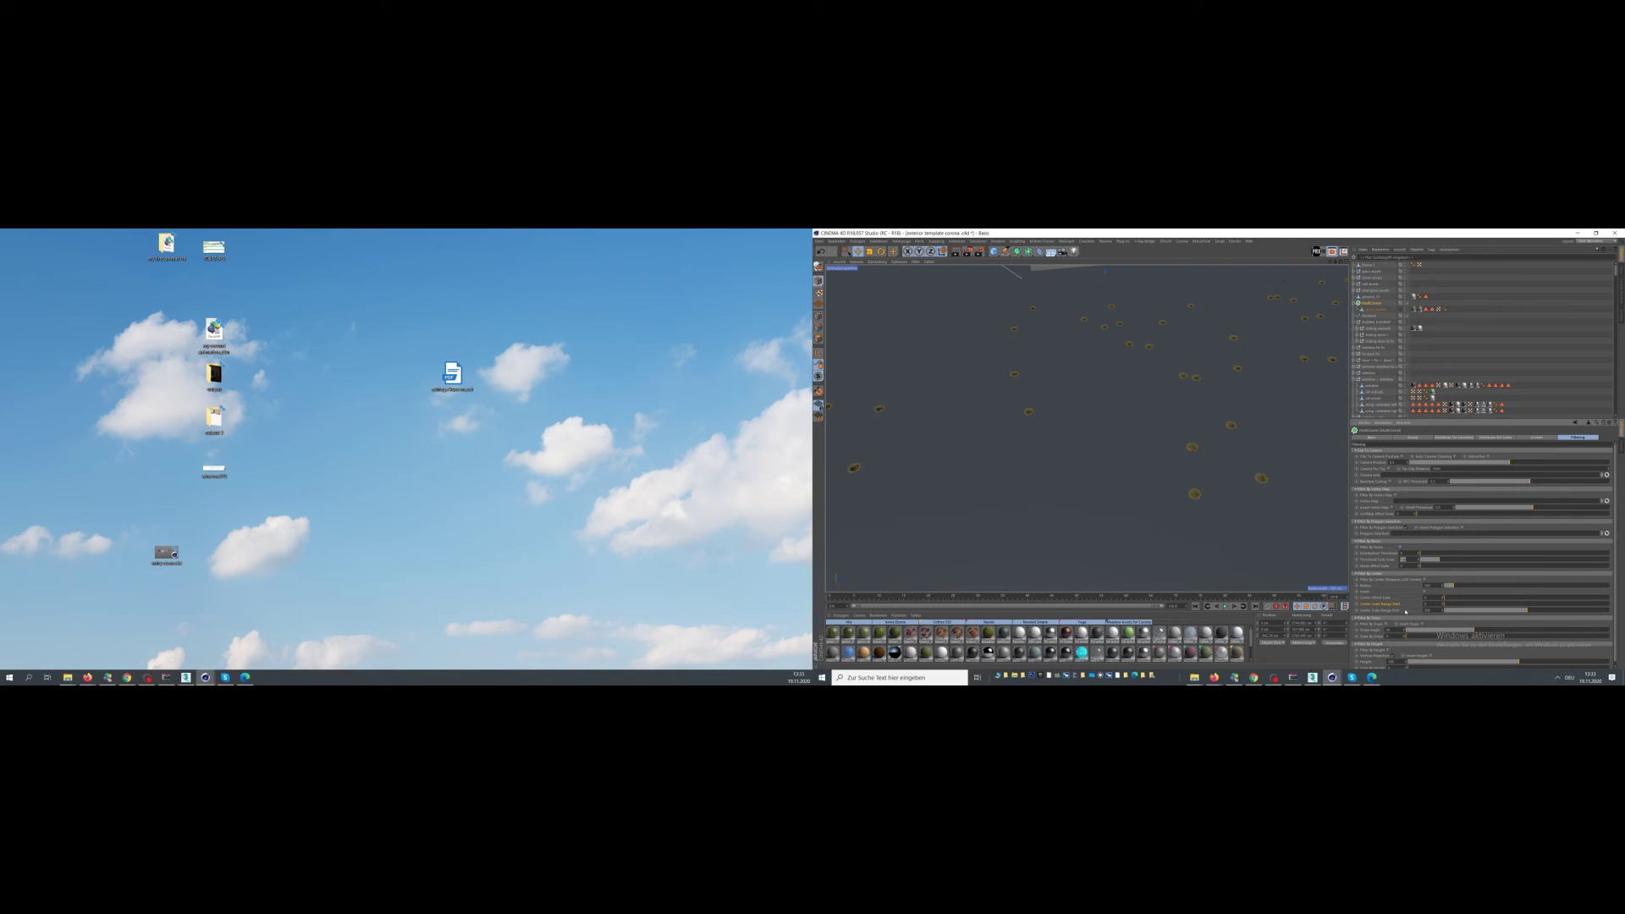
scroll(1398, 621, "down", 1)
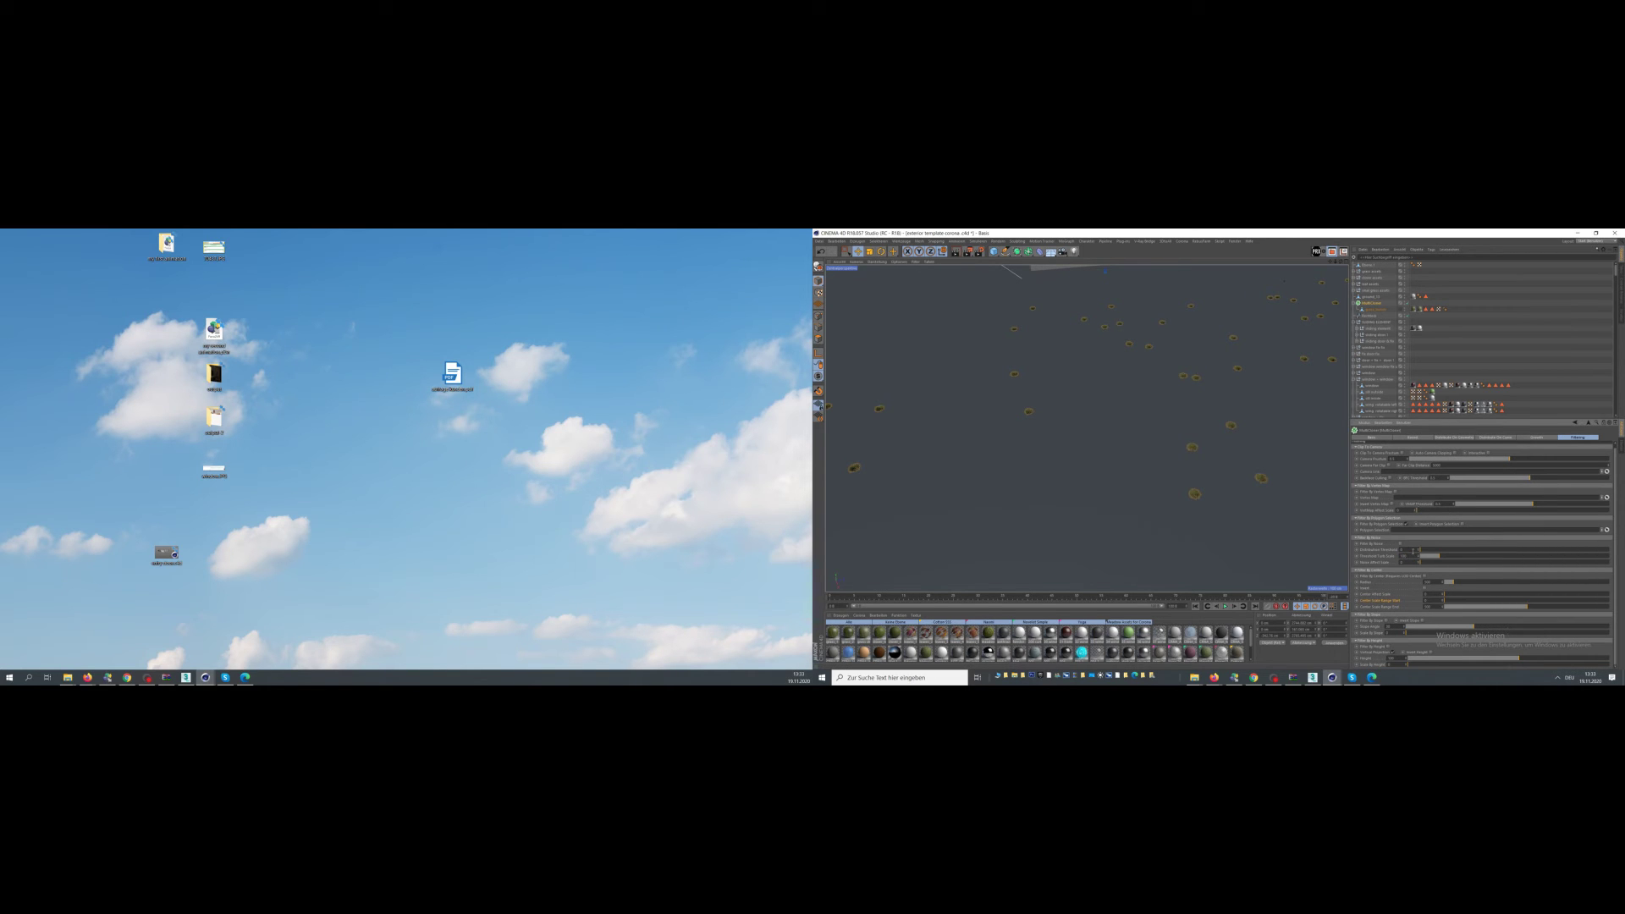
left_click(1453, 438)
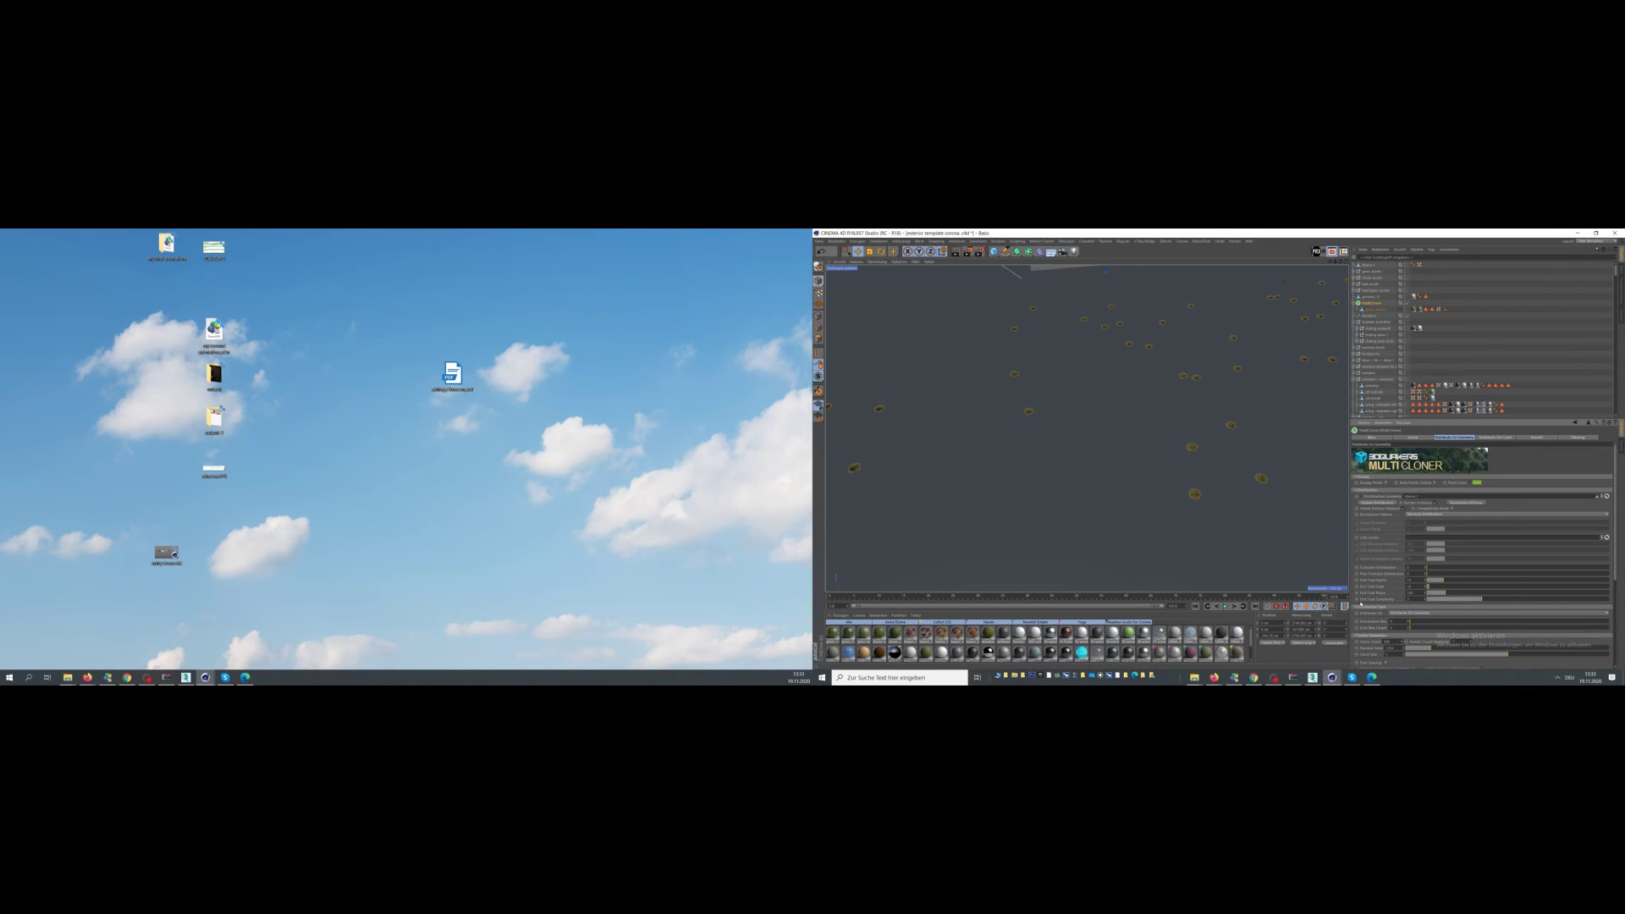
scroll(1324, 564, "down", 5)
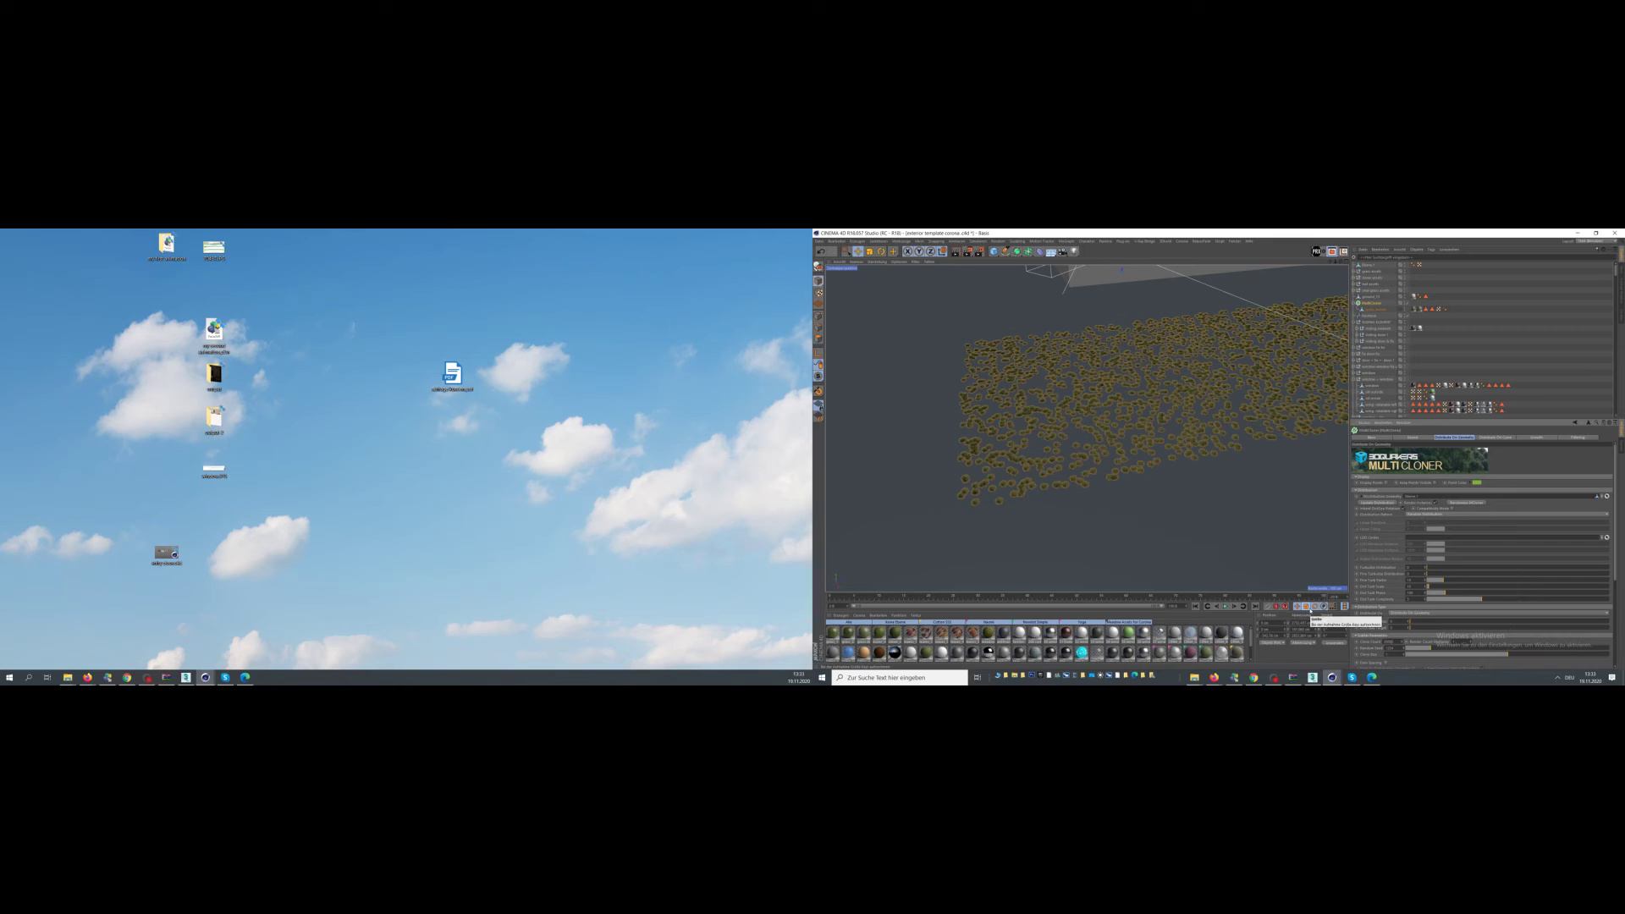
left_click_drag(1396, 642, 1317, 624)
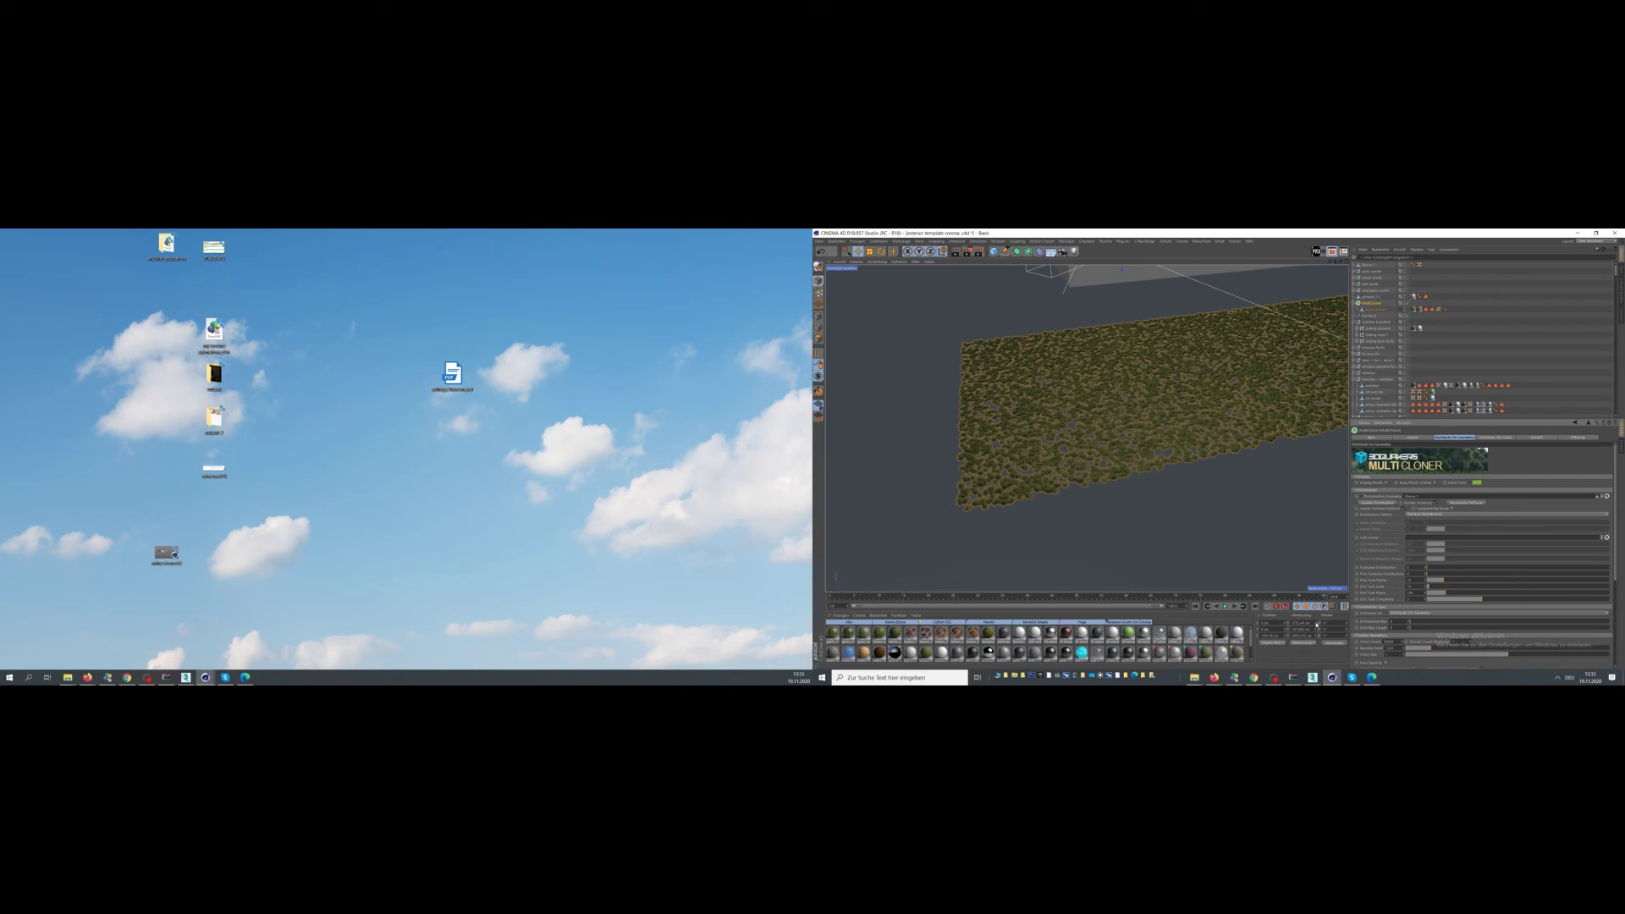
- Examine the dense grass cover on the plane up close and from afar, and check the source grass object
left_click(1104, 380)
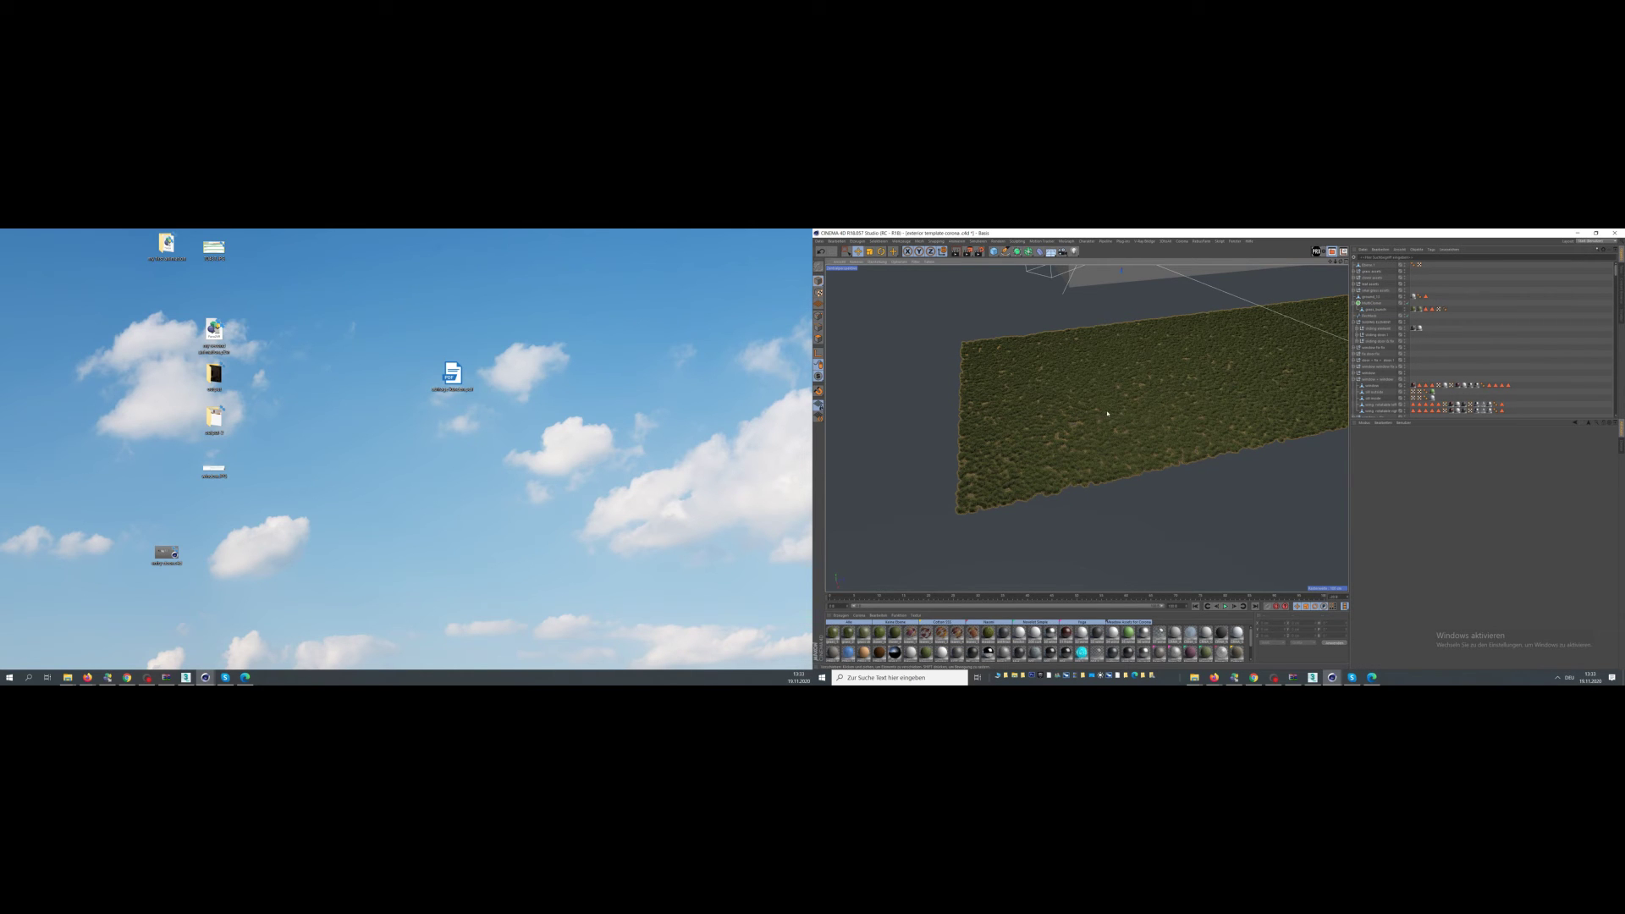
middle_click_drag(1208, 404, 1206, 443, "alt")
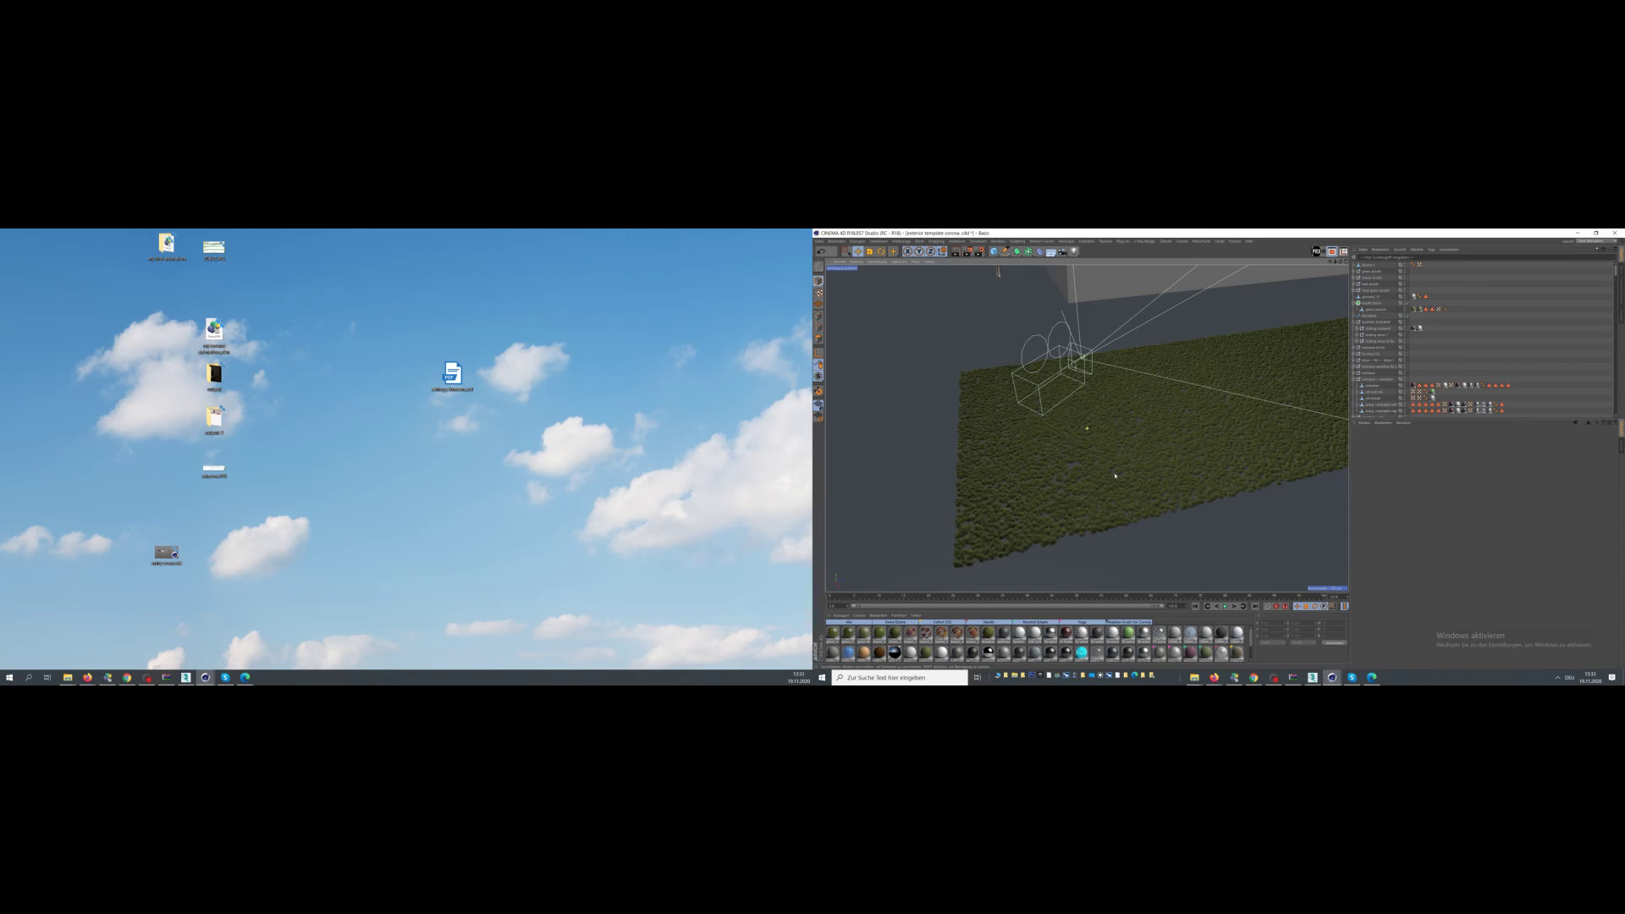
scroll(1114, 476, "up", 5)
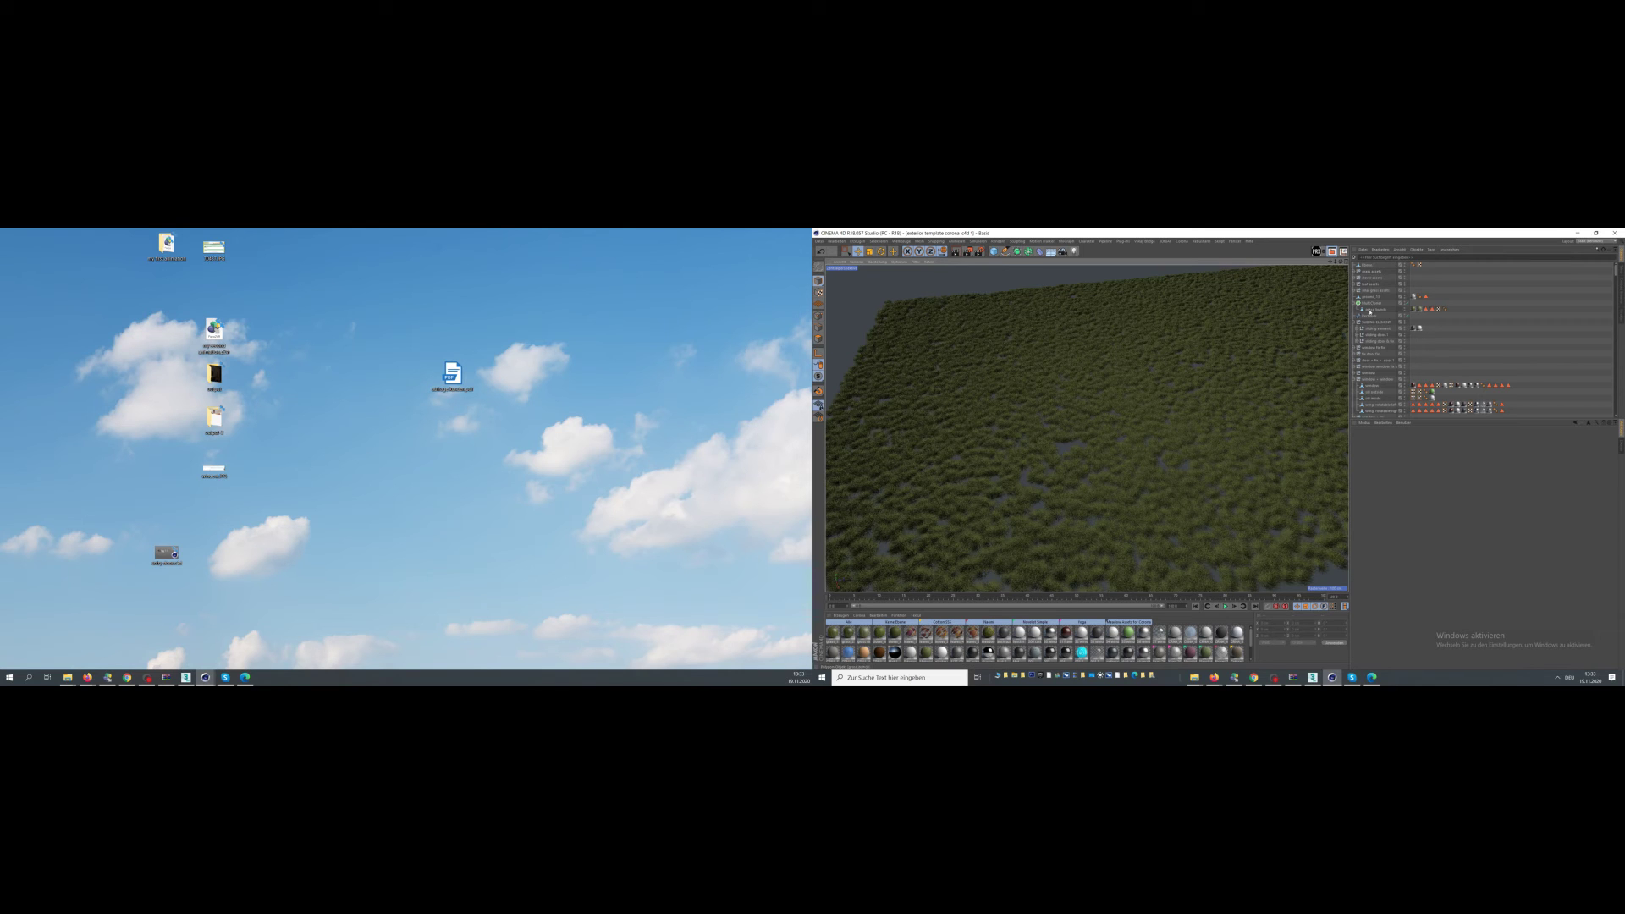
left_click(1371, 310)
scroll(1218, 373, "down", 5)
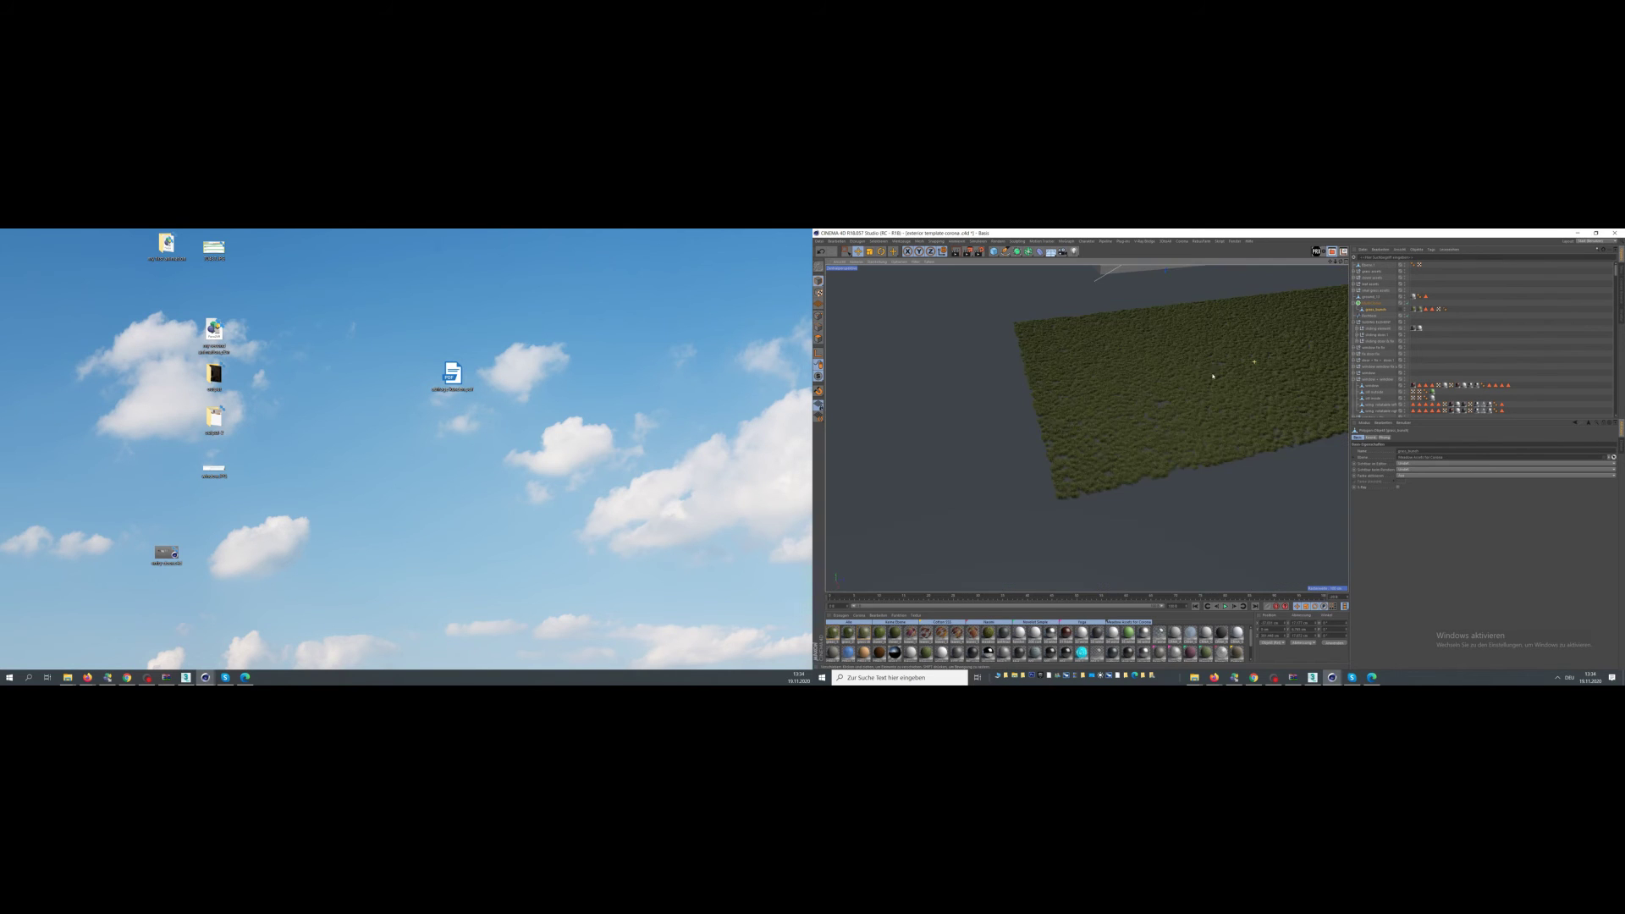
scroll(1339, 342, "down", 2)
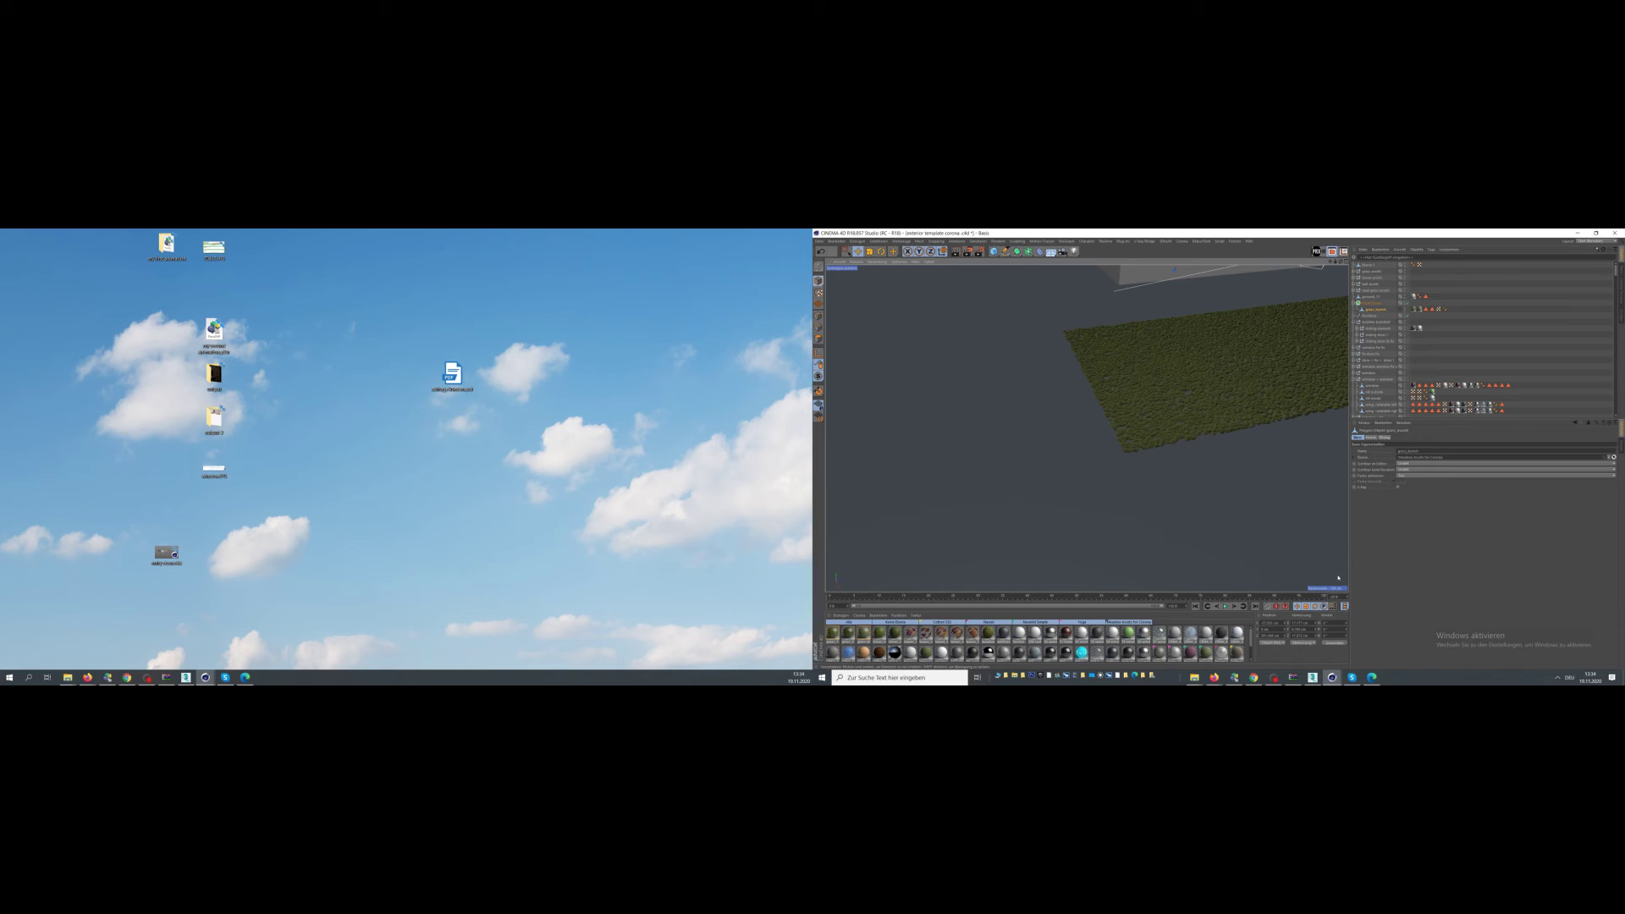
left_click_drag(1184, 463, 1159, 508, "alt")
- Switch the MultiCloner's viewport display to the lightweight green point preview and collapse its hierarchy
left_click(1371, 303)
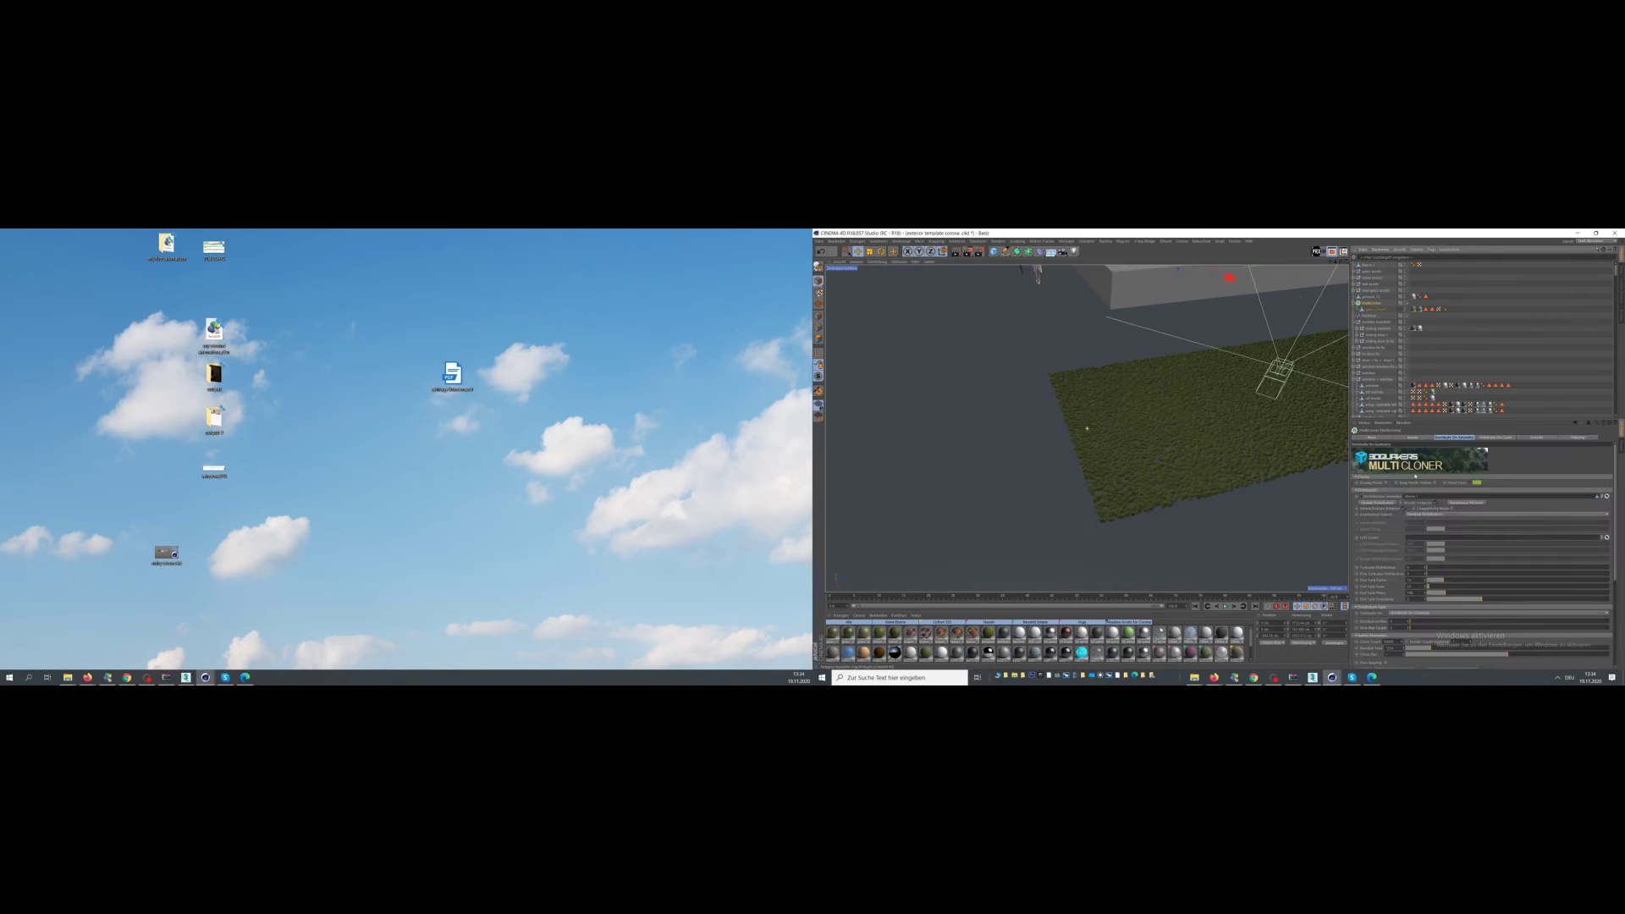
left_click(1387, 482)
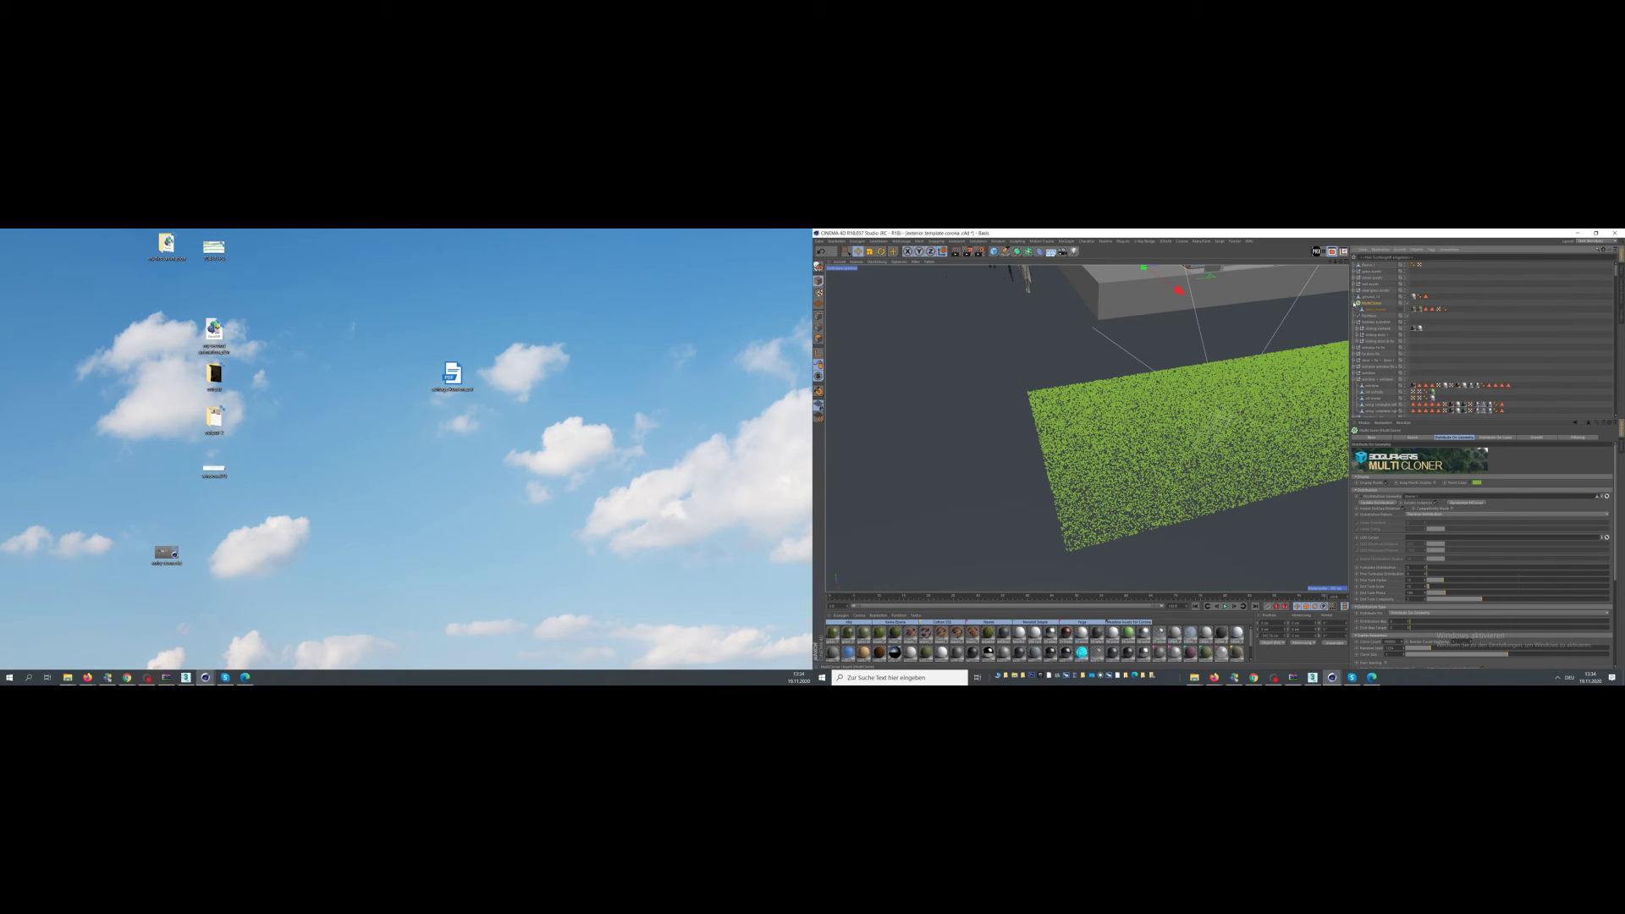
left_click(1354, 303)
middle_click_drag(1236, 406, 1193, 387, "alt")
- Select a winding, hook-ended strip of polygons across the plane with Live Selection and store it as a polygon selection
left_click(1367, 265)
left_click(817, 339)
middle_click_drag(1075, 410, 855, 430, "alt")
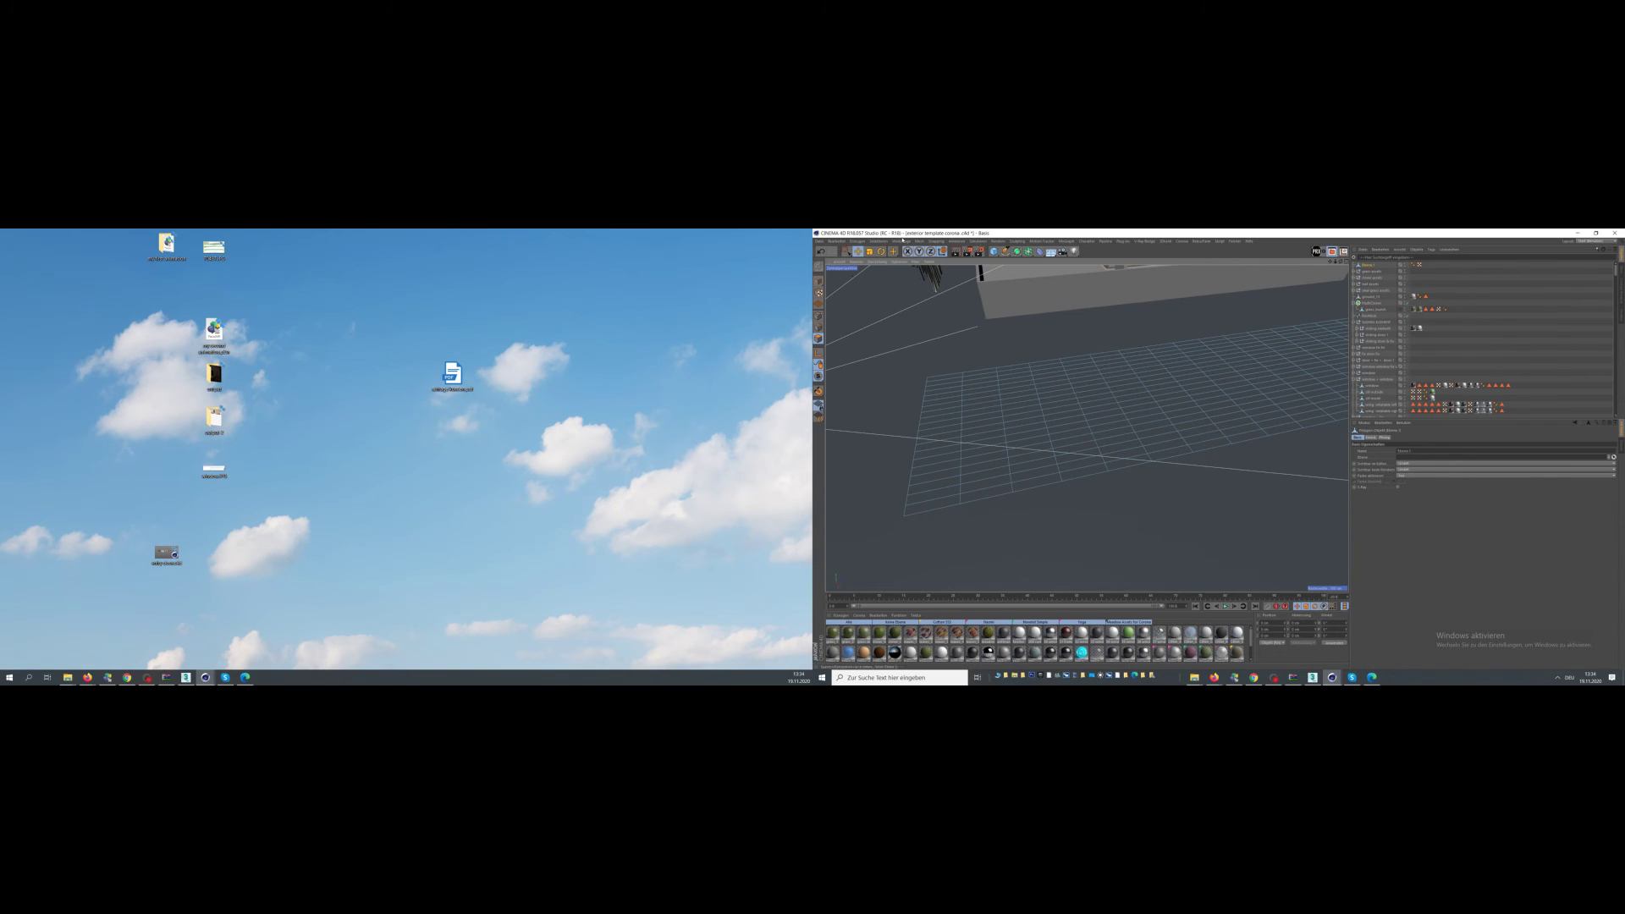
left_click(846, 253)
mouse_move(927, 465)
left_mouse_down()
mouse_move(974, 427)
mouse_move(1021, 432)
left_mouse_up()
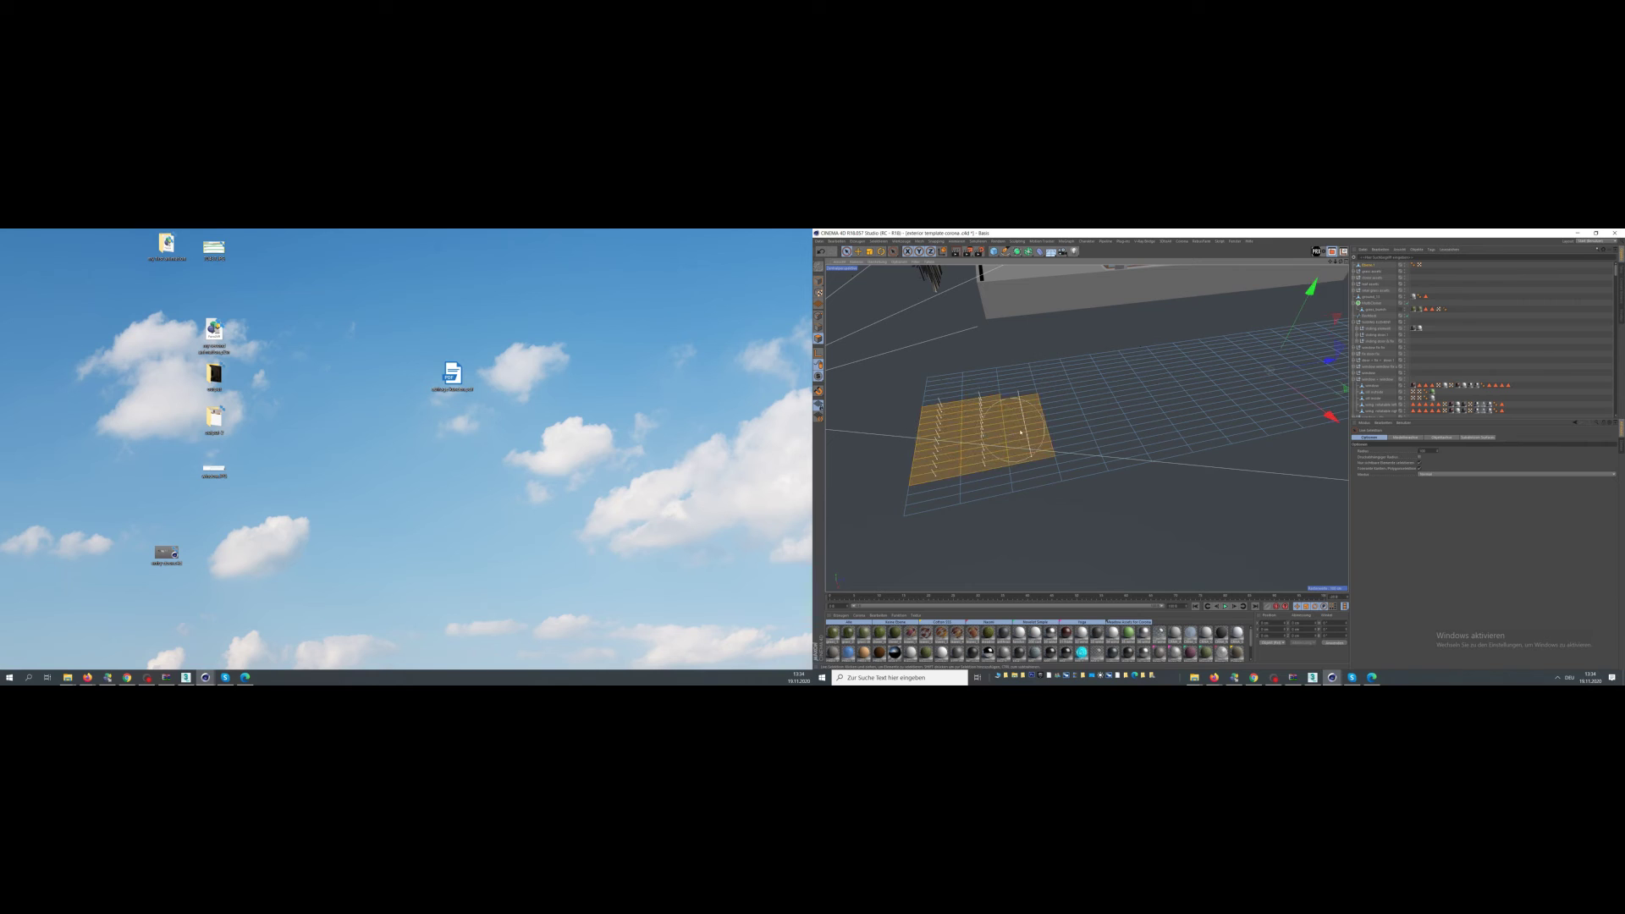
left_click(1341, 451)
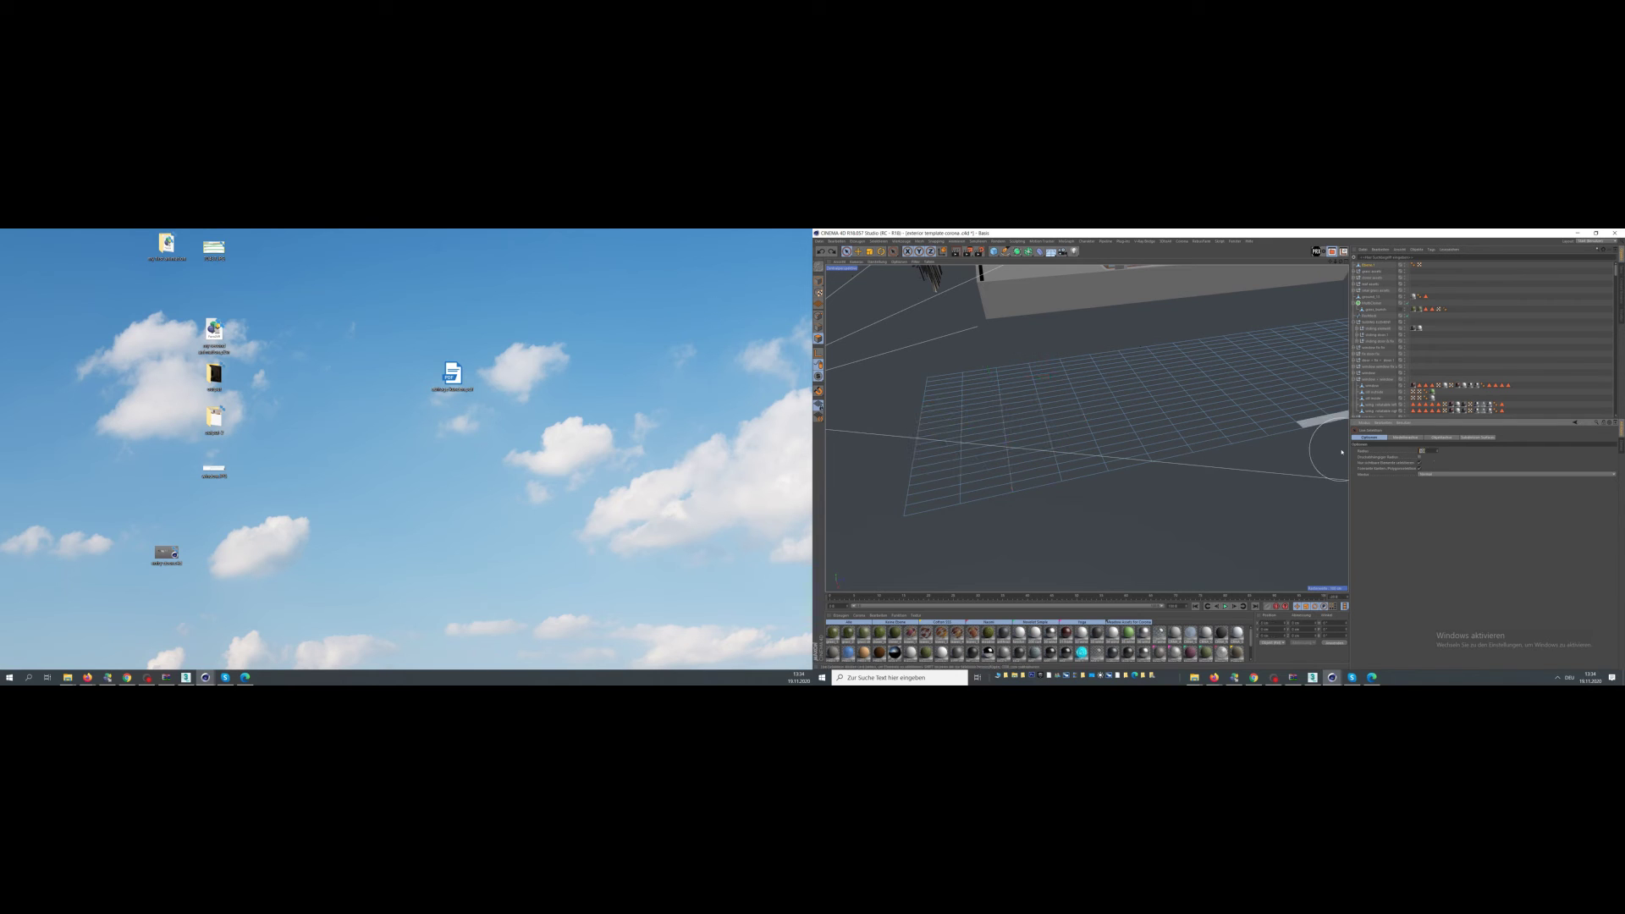
mouse_move(934, 426)
left_mouse_down()
mouse_move(1264, 381)
mouse_move(1257, 427)
left_mouse_up()
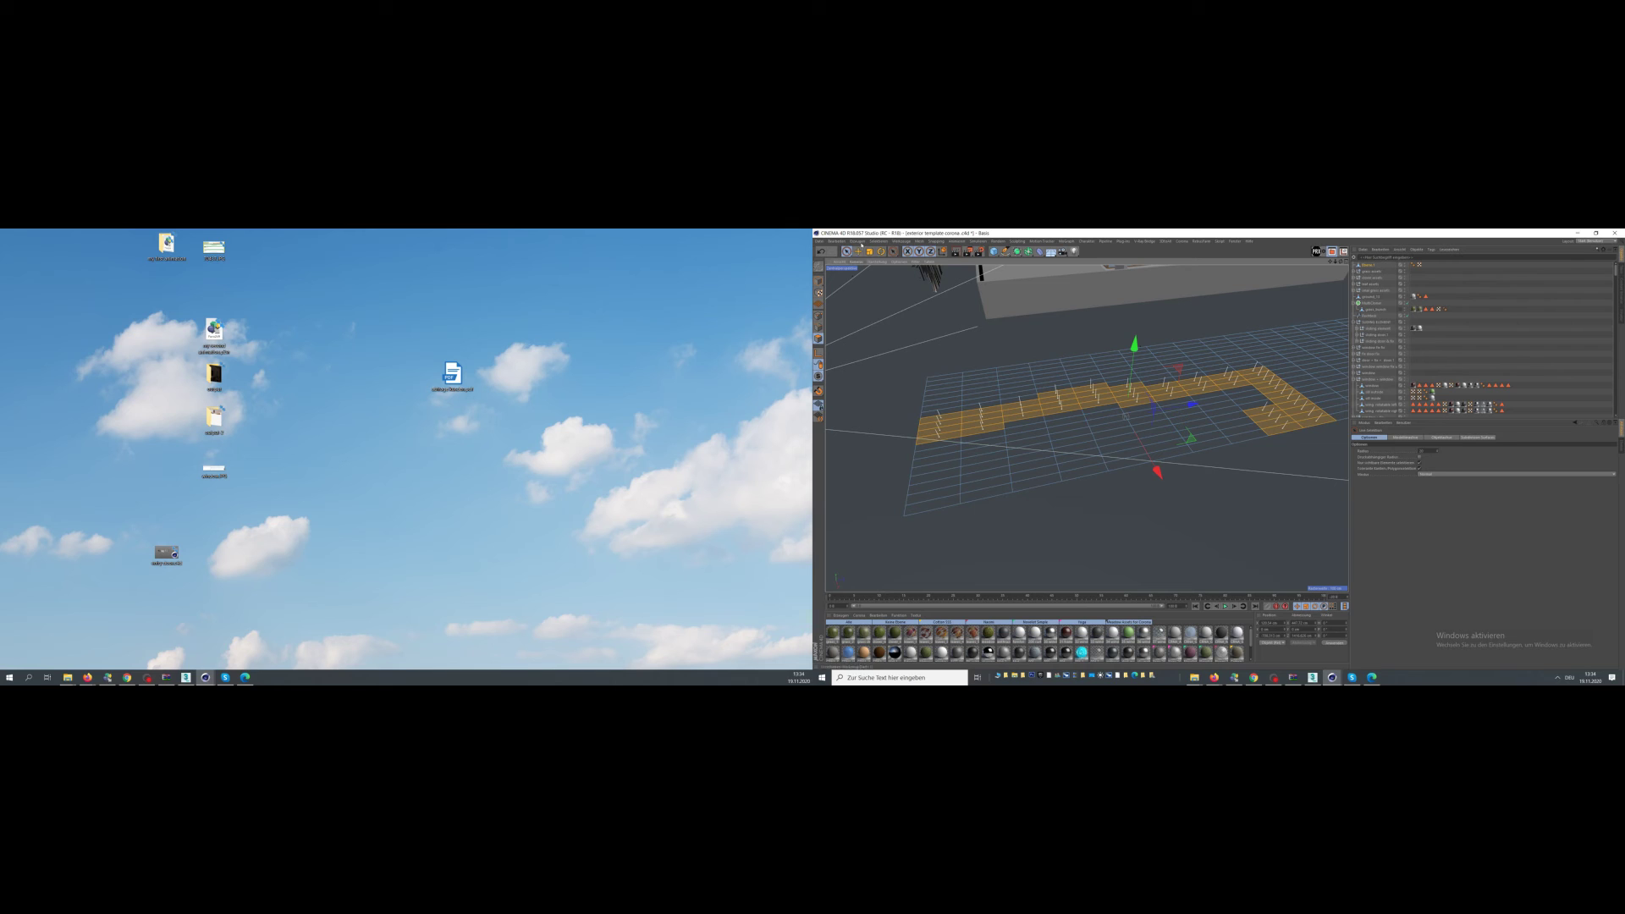
left_click(879, 242)
left_click(898, 402)
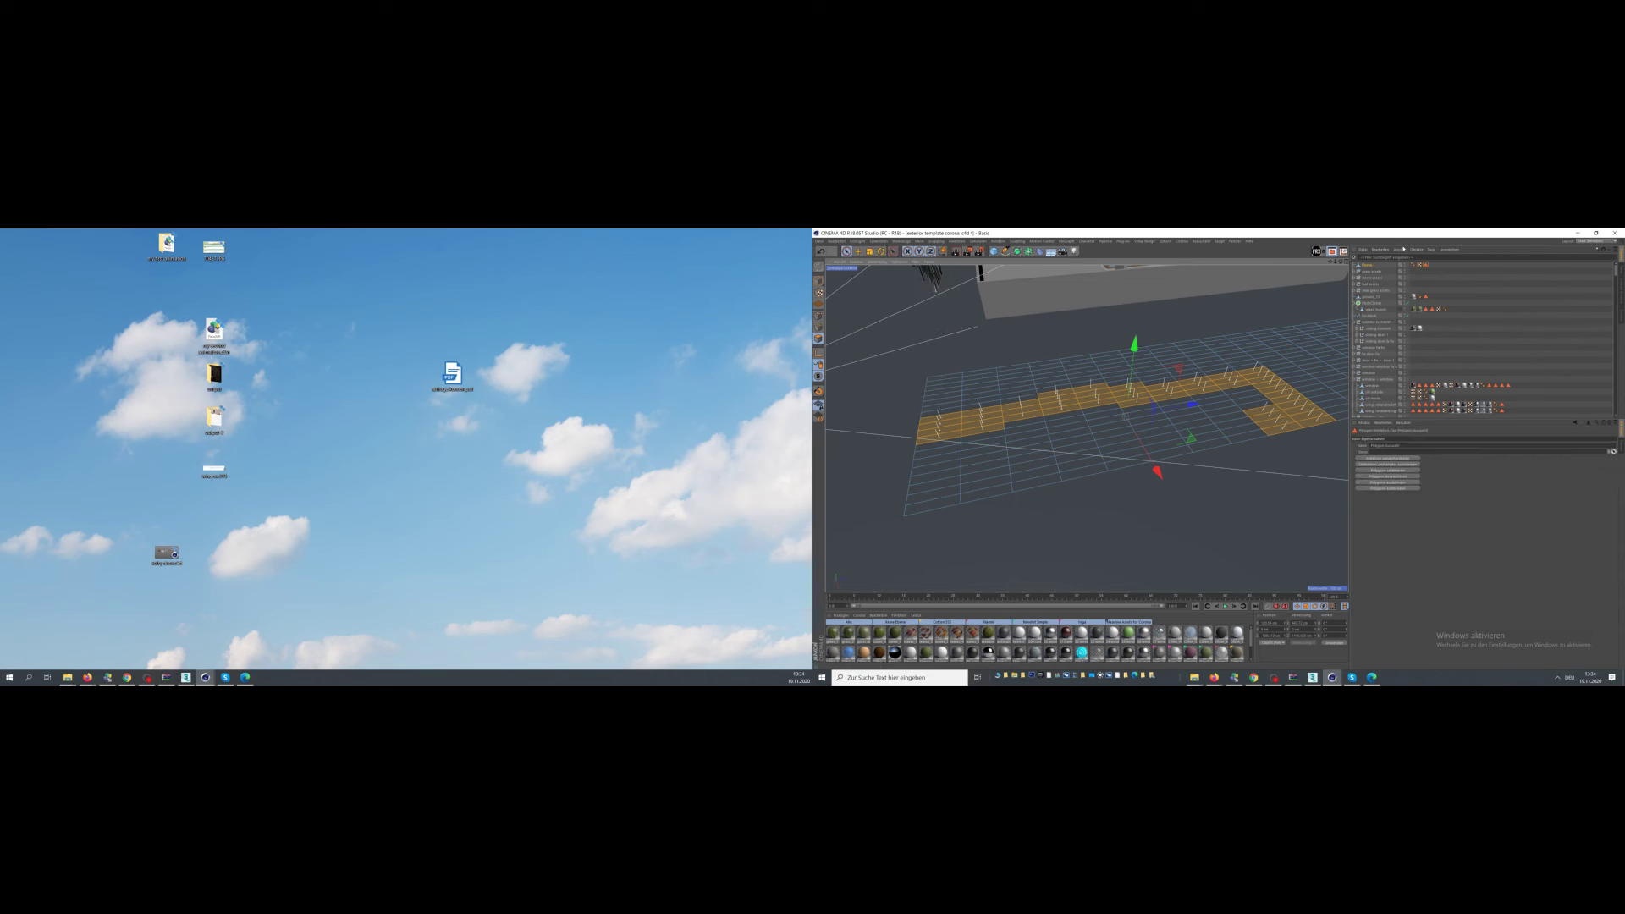
- Assign the plane's stored polygon selection to the MultiCloner's polygon selection filter
left_click(1371, 302)
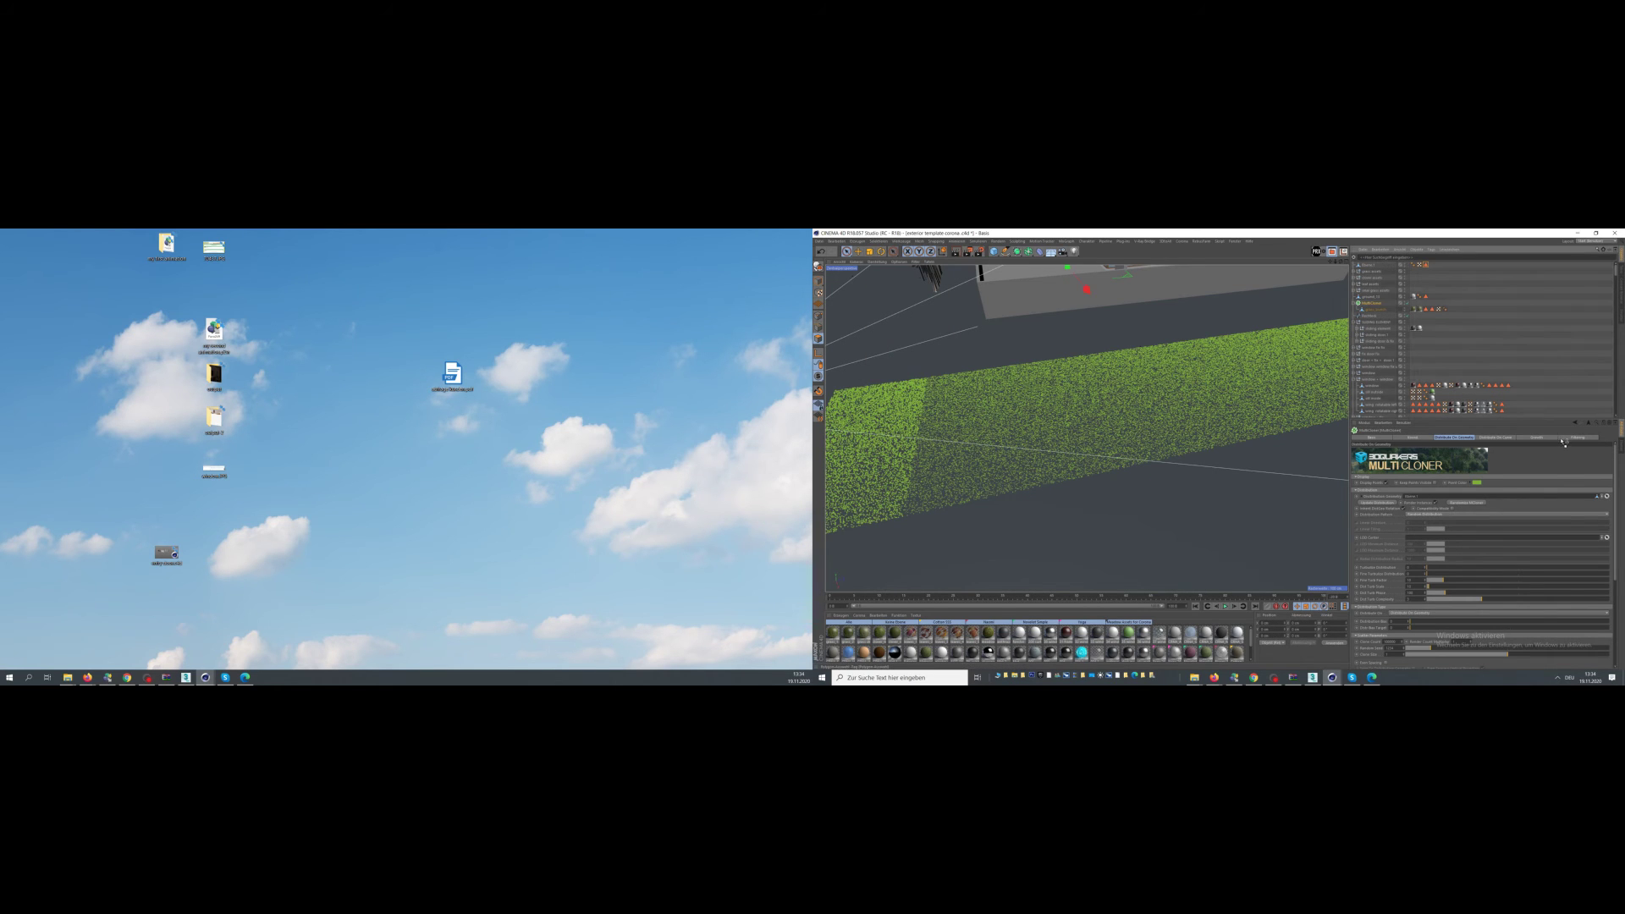
left_click(1563, 438)
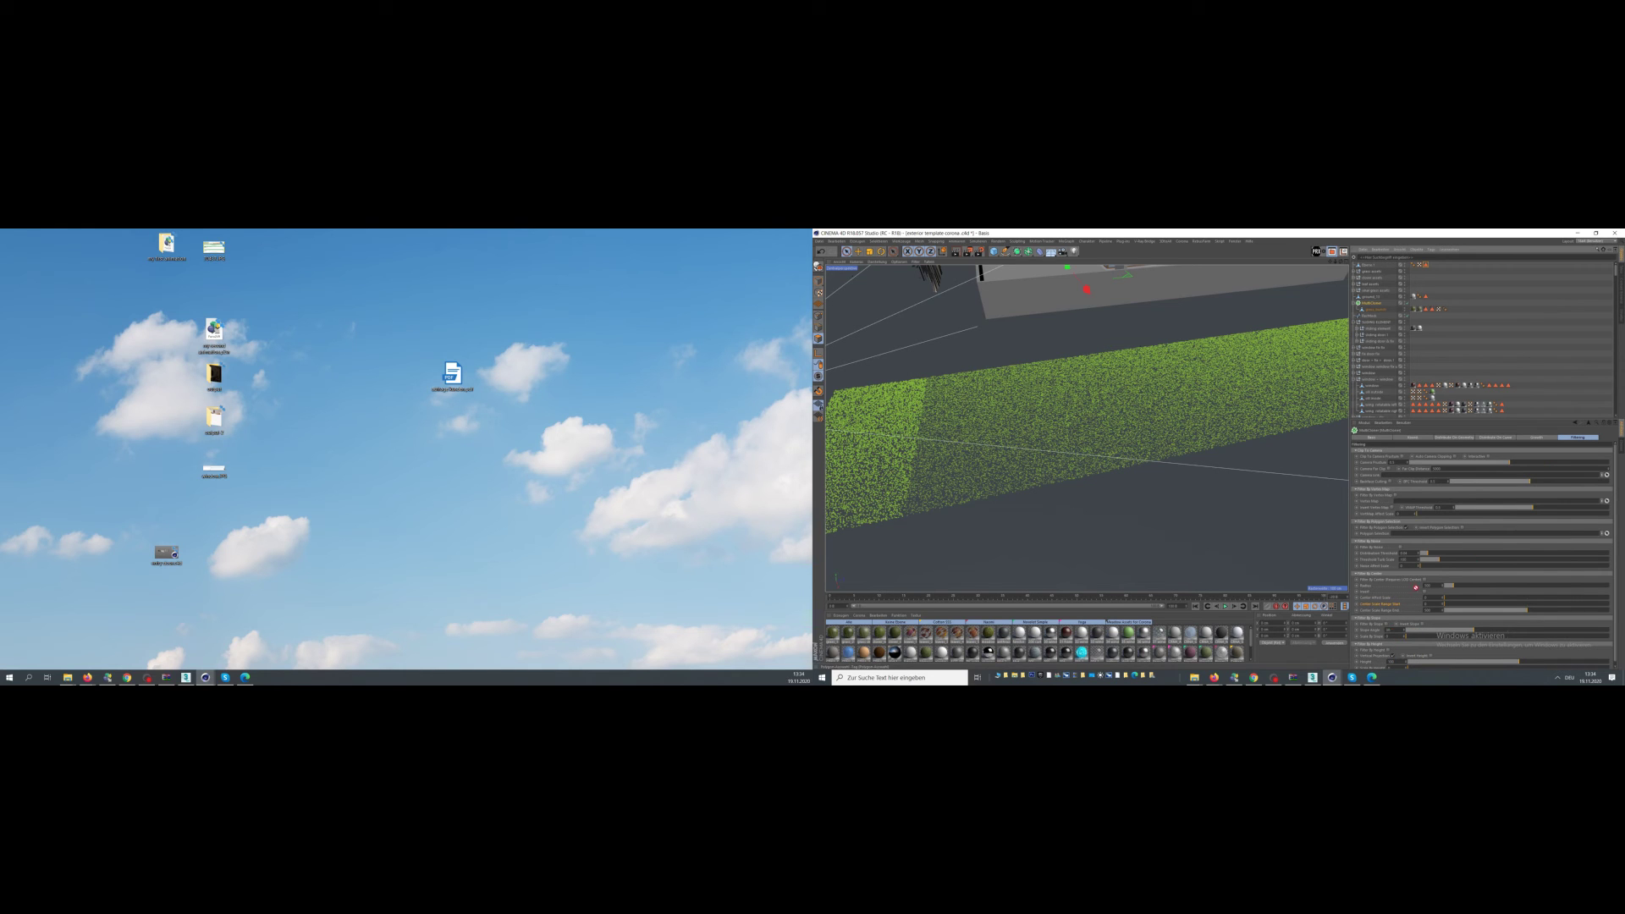
left_click_drag(1404, 537, 1404, 537)
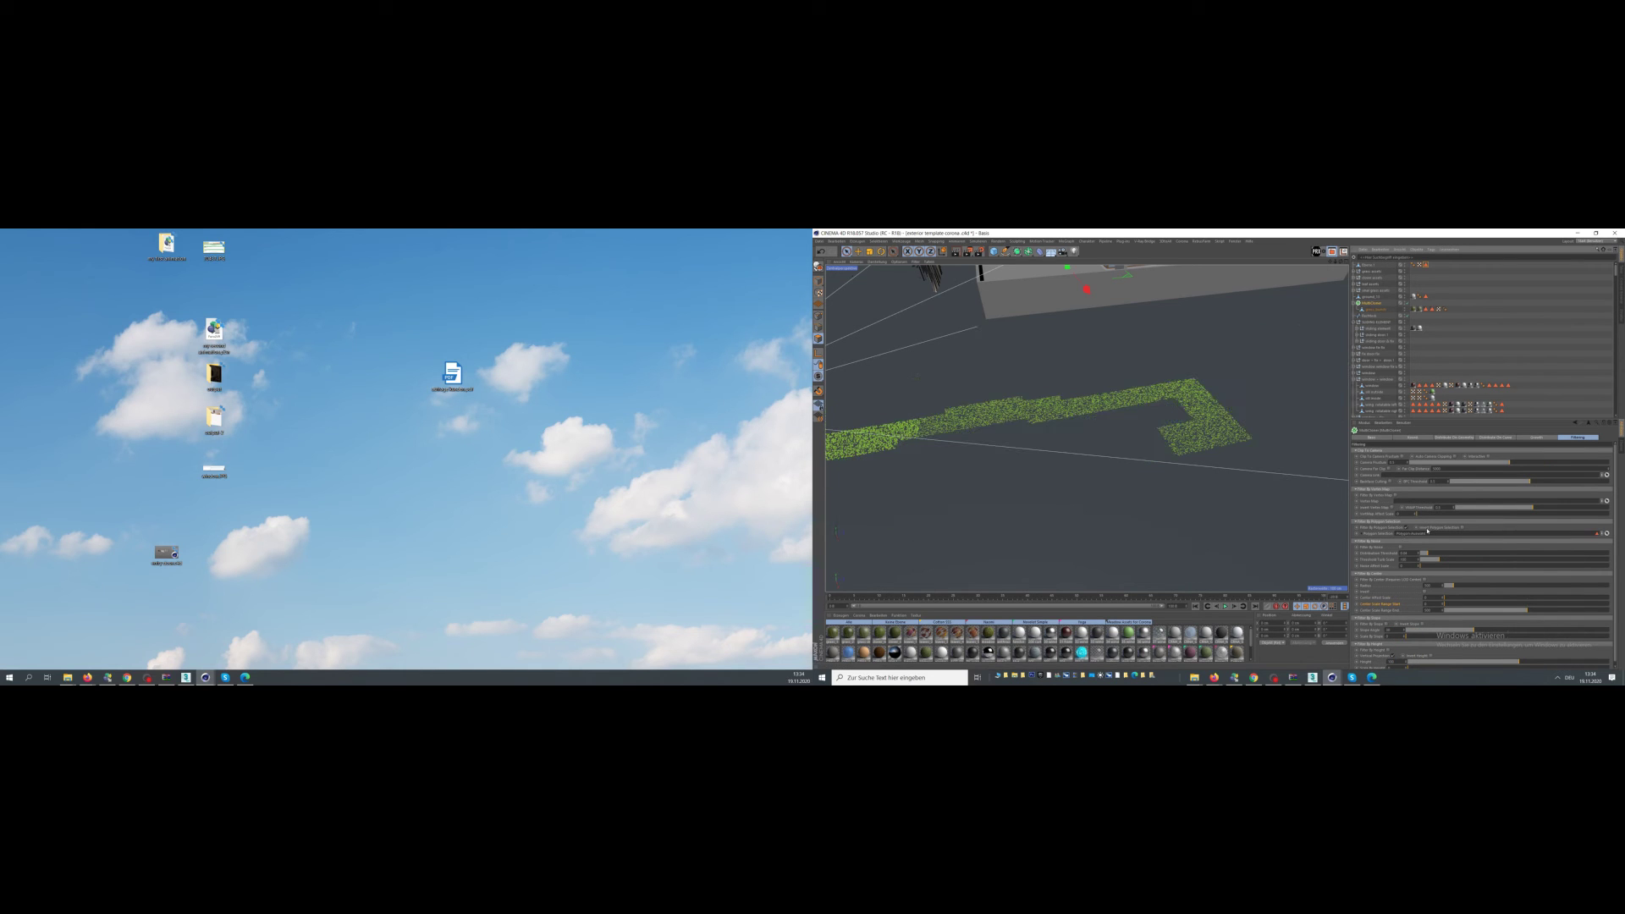
- Invert the MultiCloner's polygon selection filter so grass grows everywhere on the plane except the stored strip
scroll(1208, 445, "down", 5)
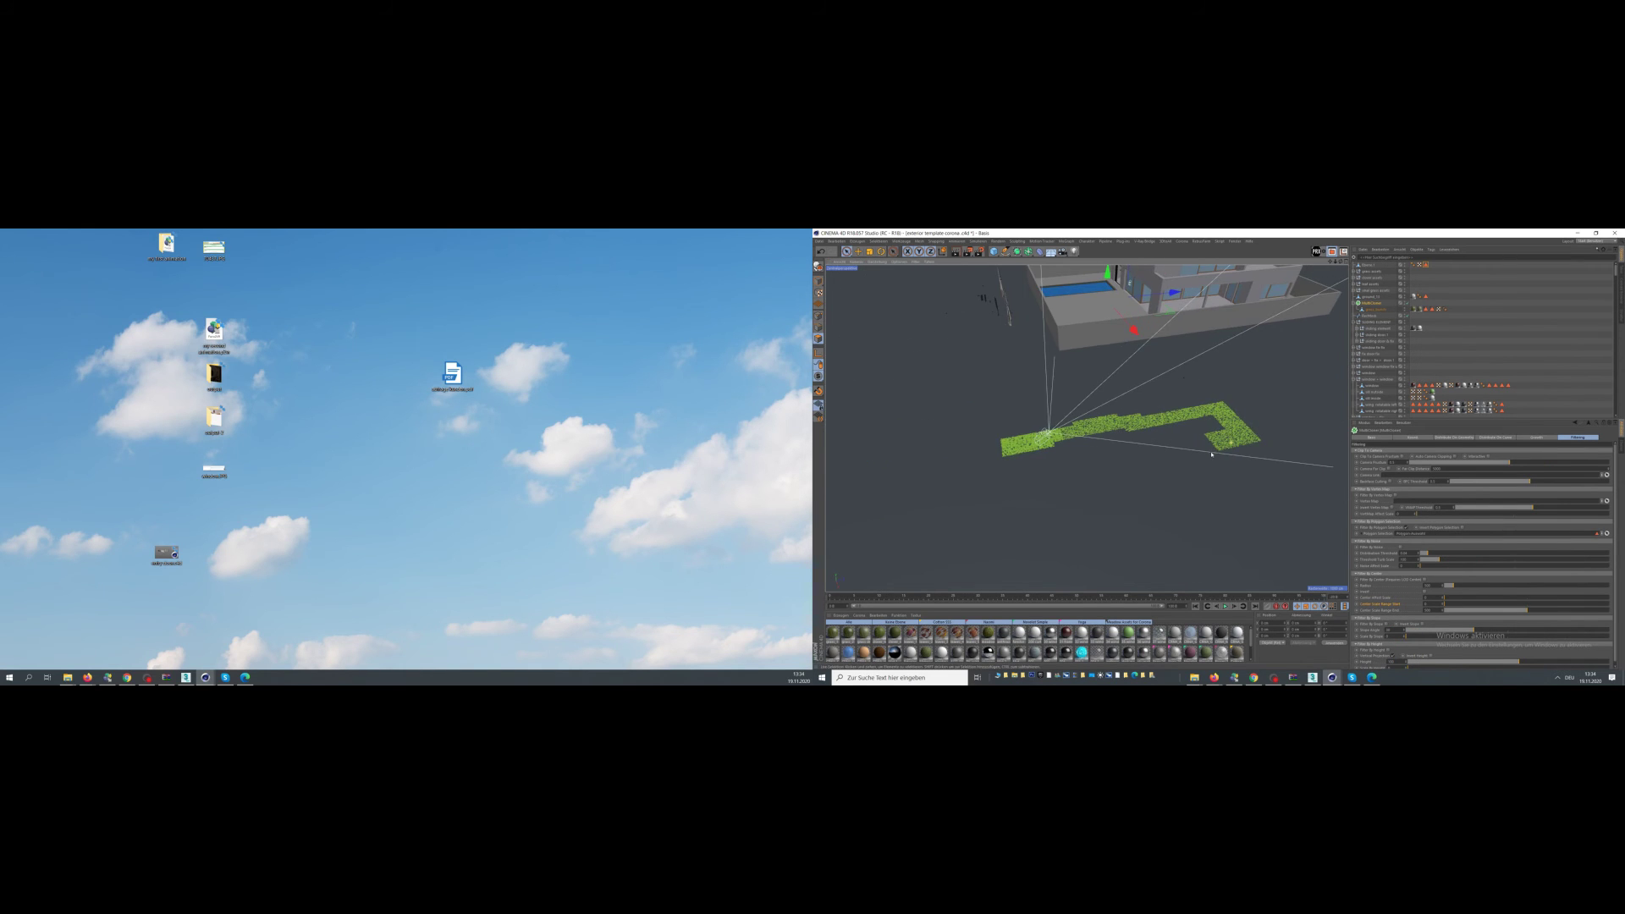
key("e")
left_click(1421, 385)
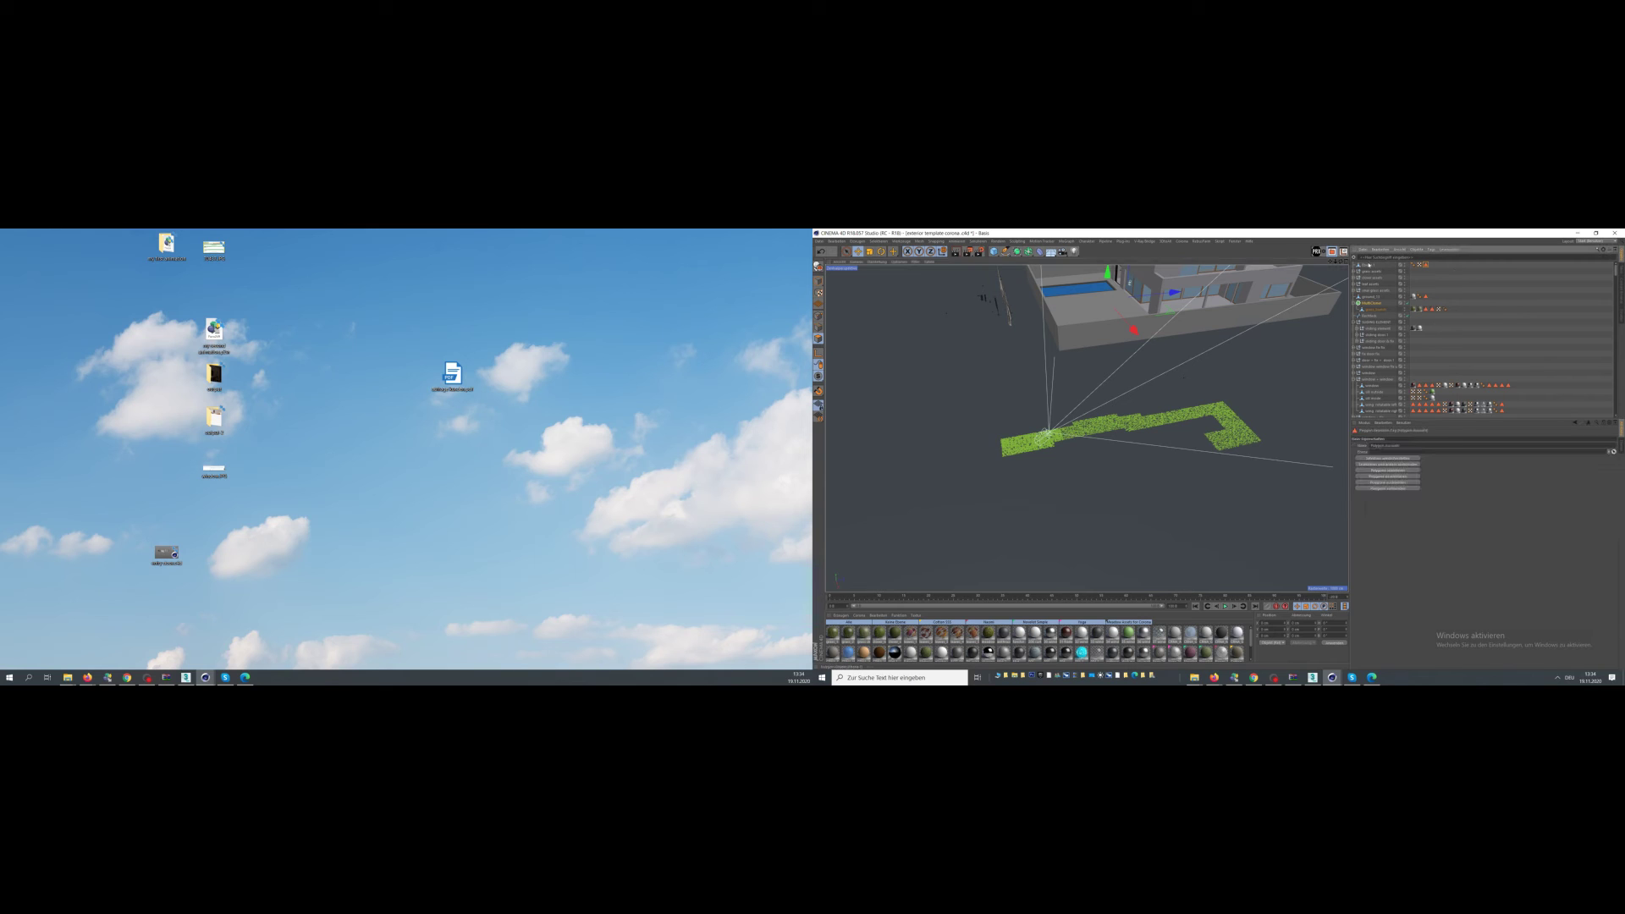
left_click(1370, 296)
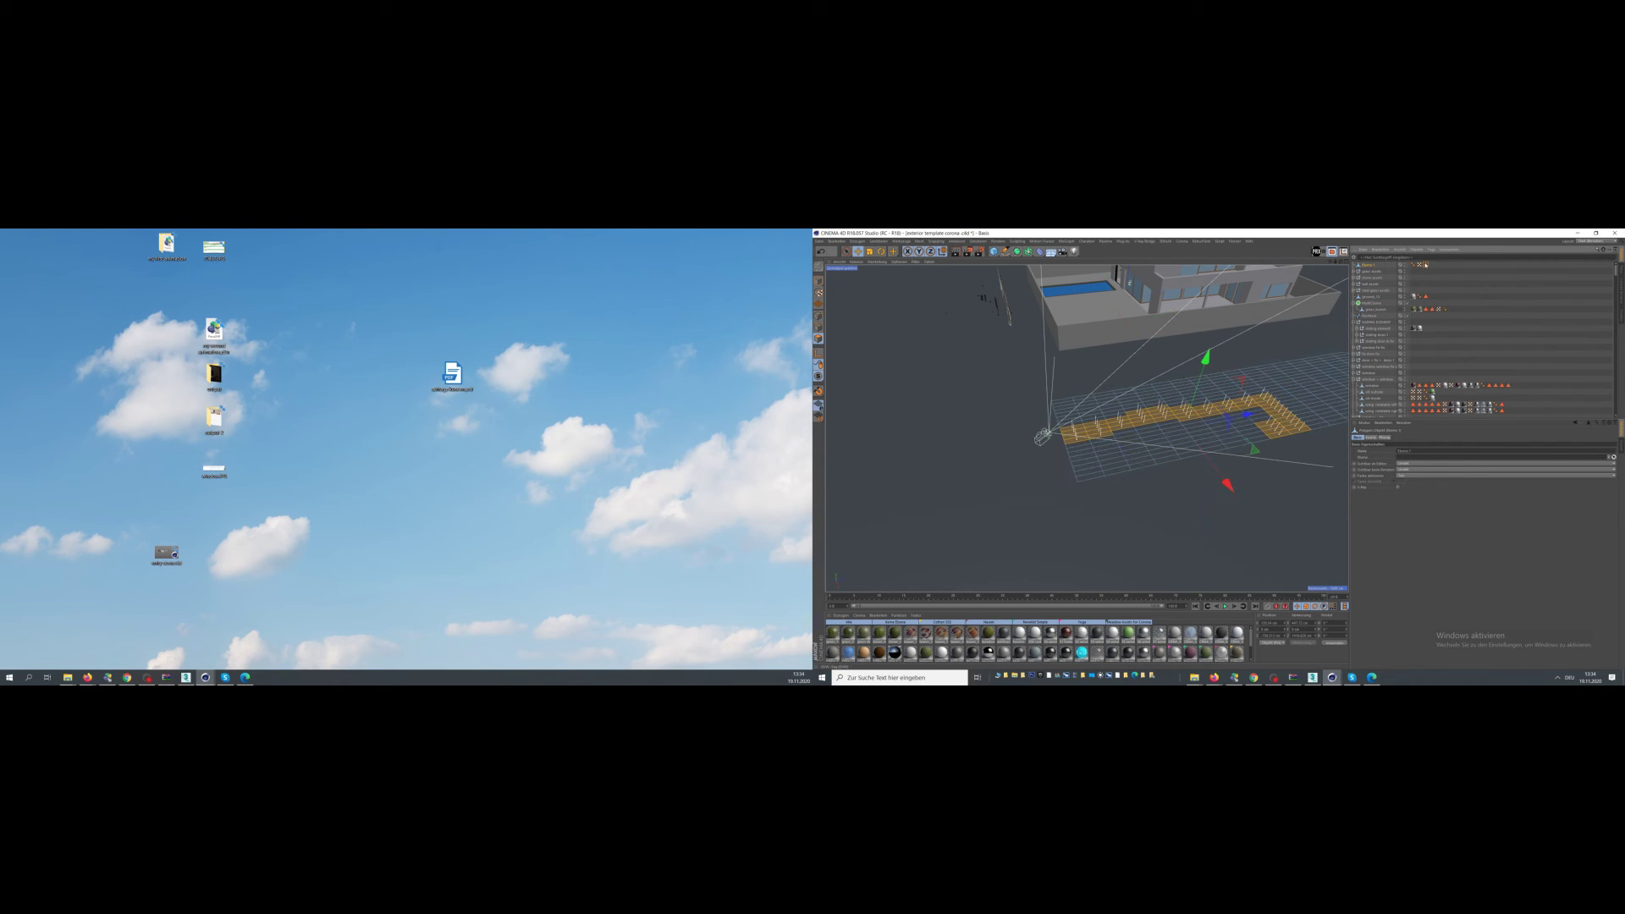
left_click(1372, 302)
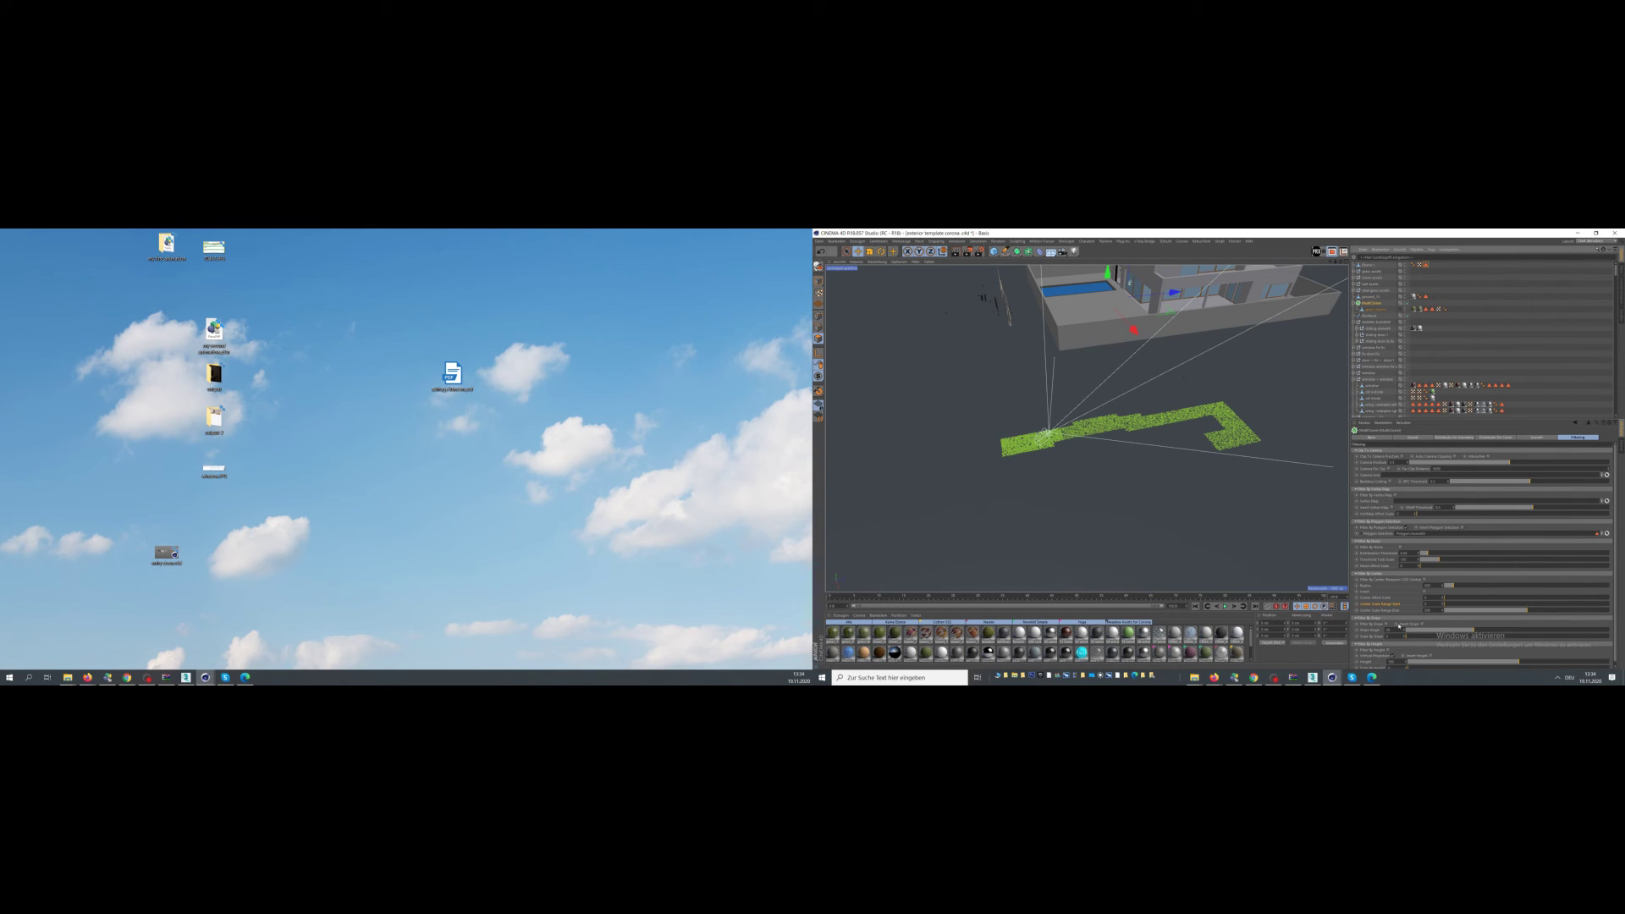
left_click(1462, 528)
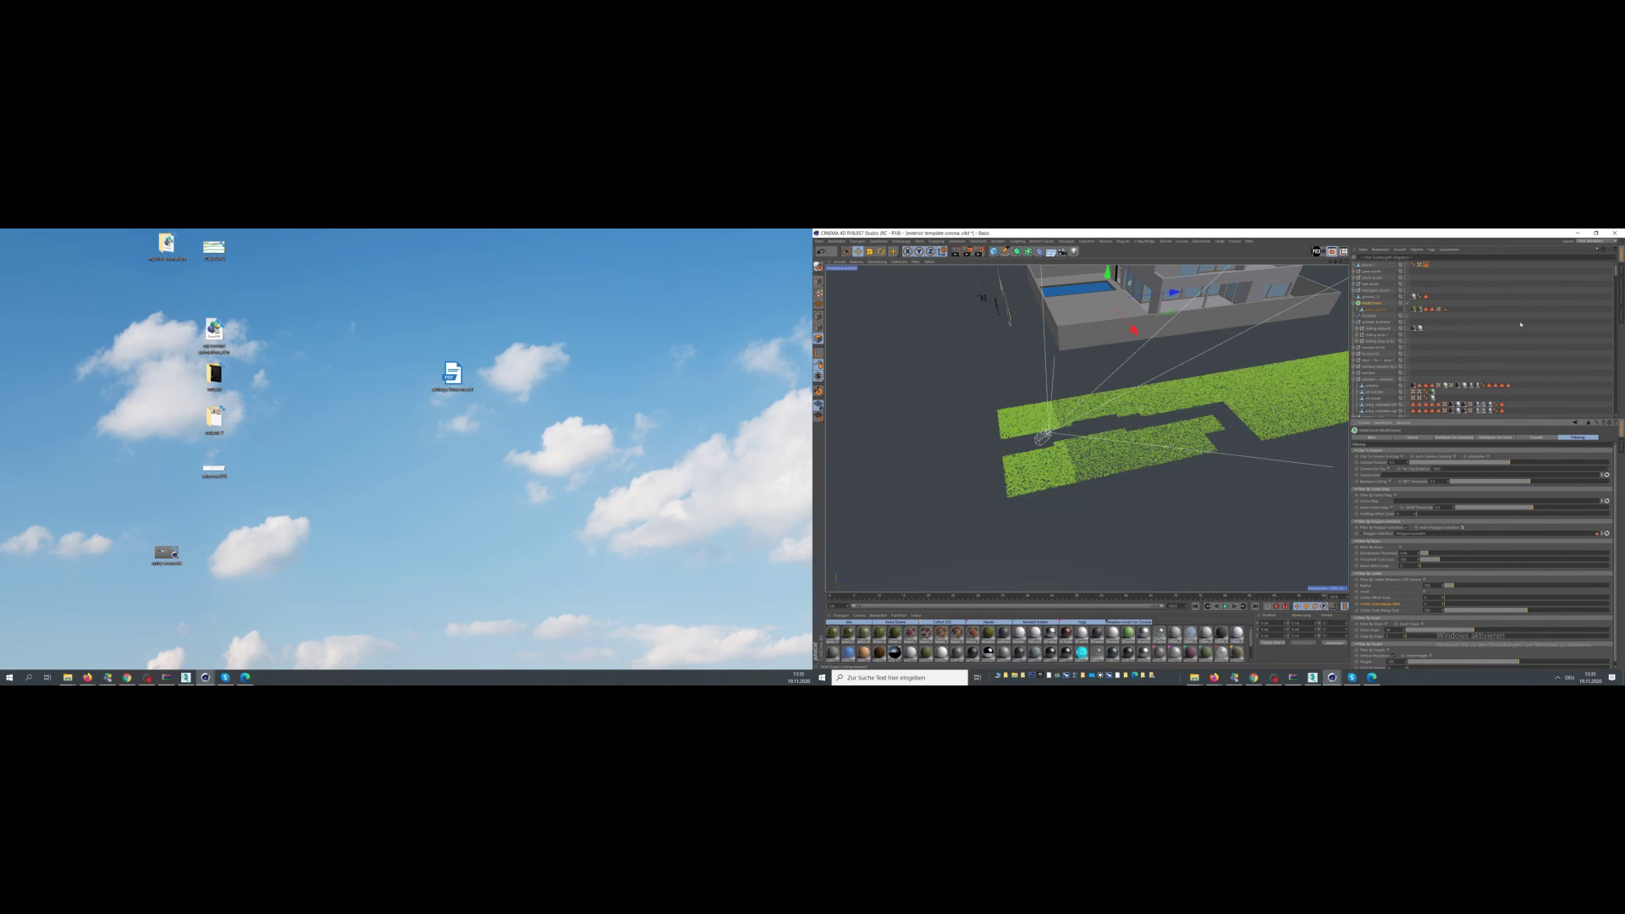
- Apply the plain green material to the test plane and show the MultiCloner's real grass geometry in the viewport
left_click(1464, 360)
middle_click_drag(1103, 465, 1086, 485, "alt")
left_click(1371, 266)
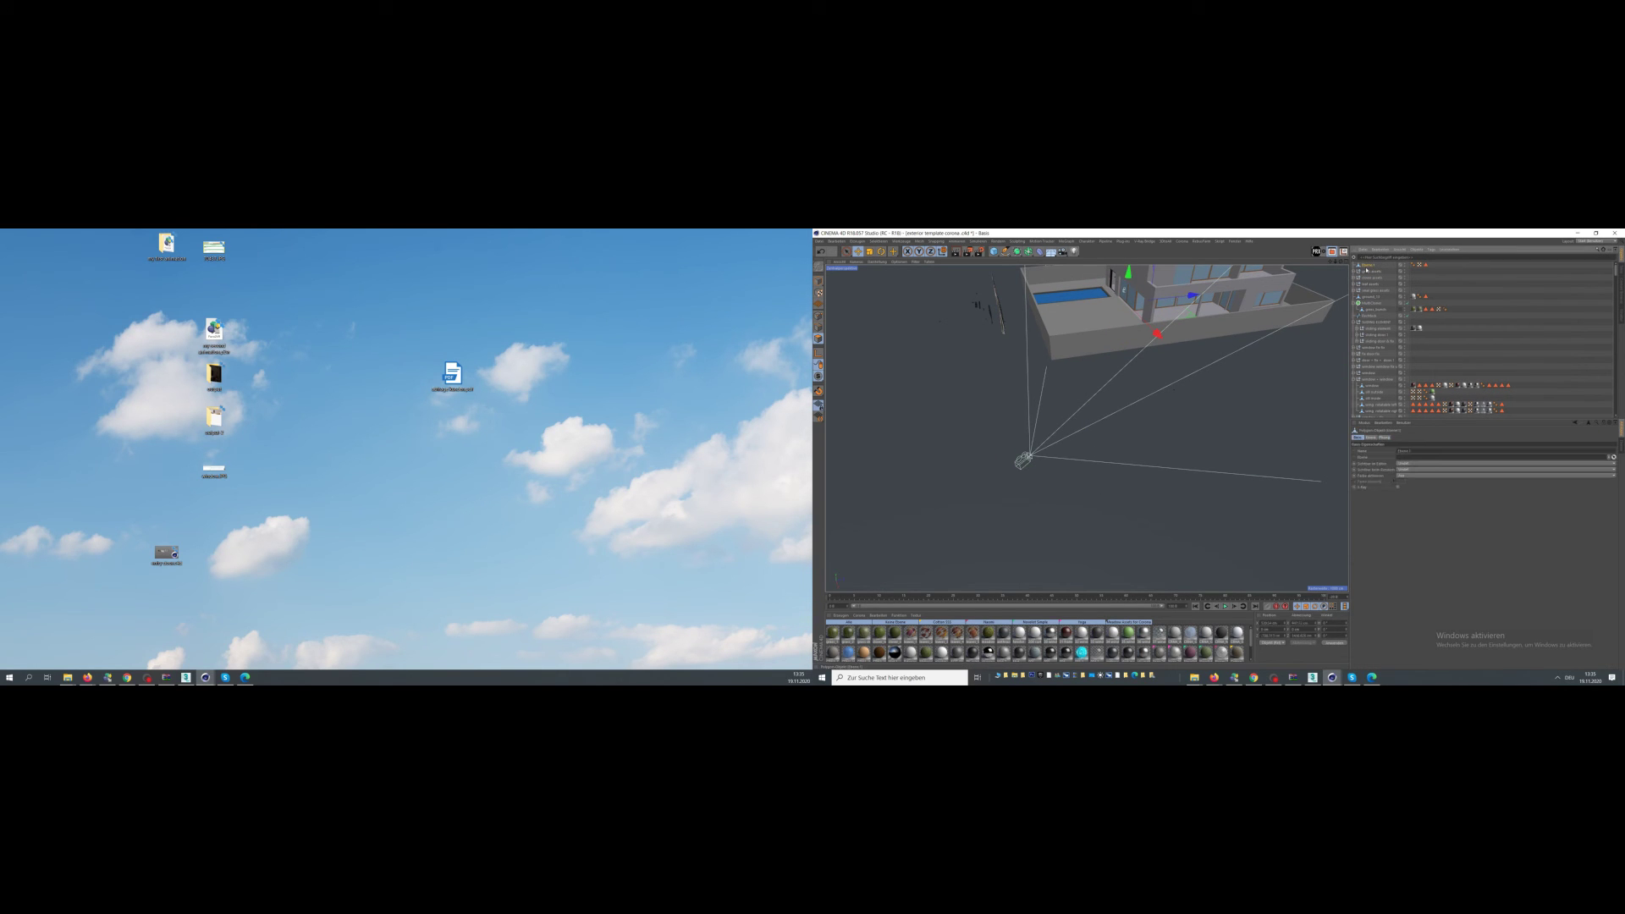
left_click_drag(1131, 634, 1369, 266)
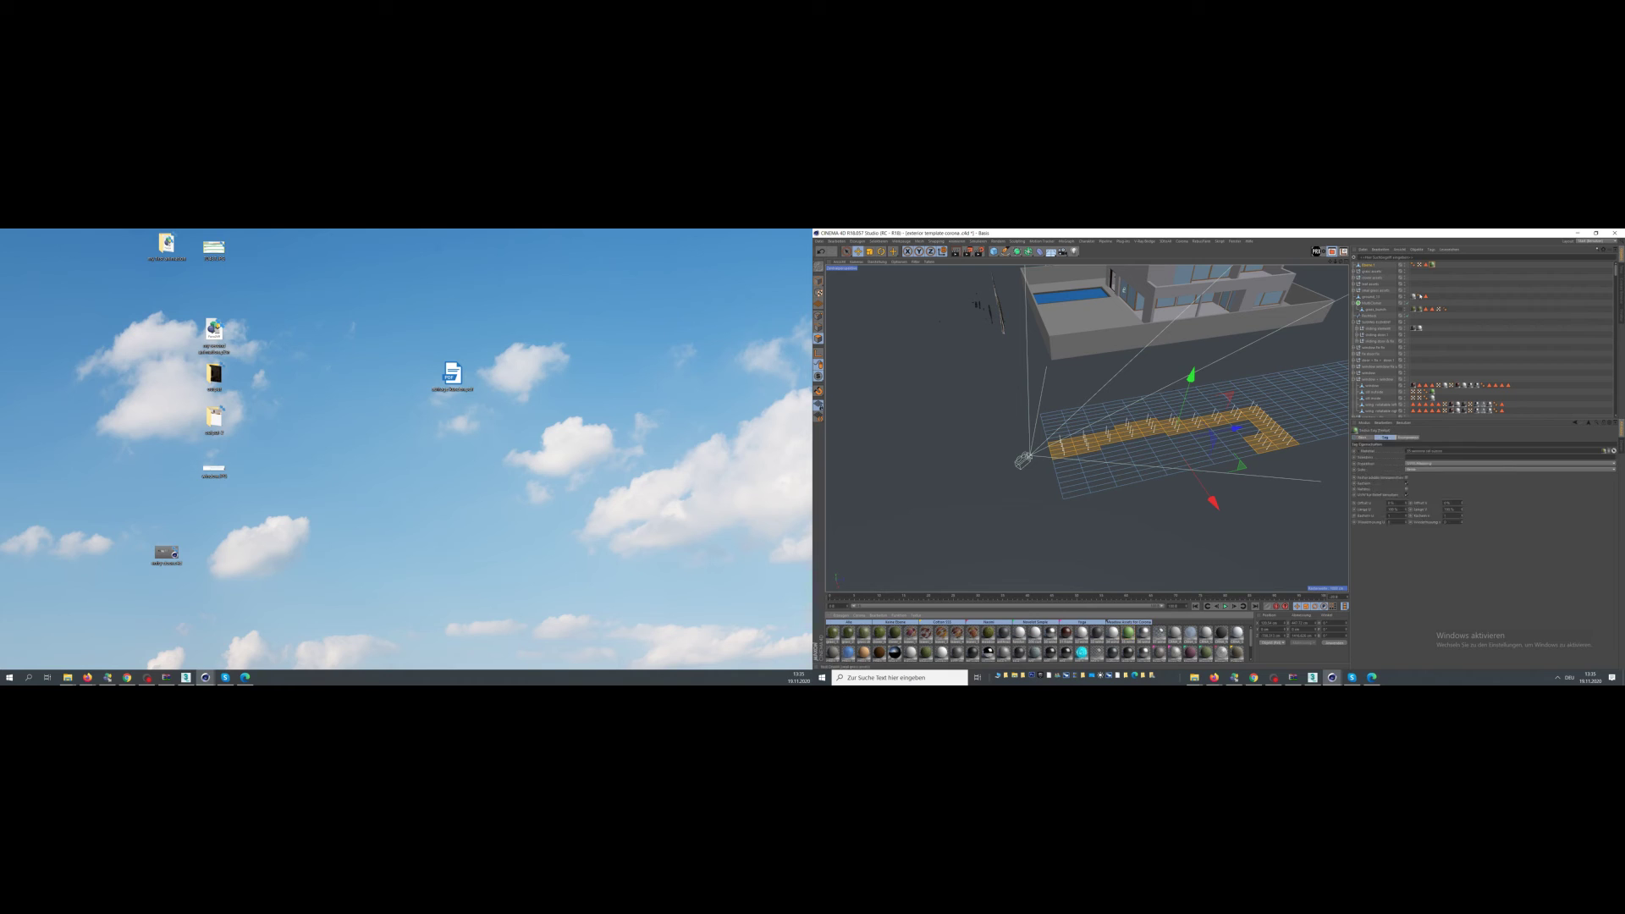
left_click(1320, 342)
left_click(1366, 303)
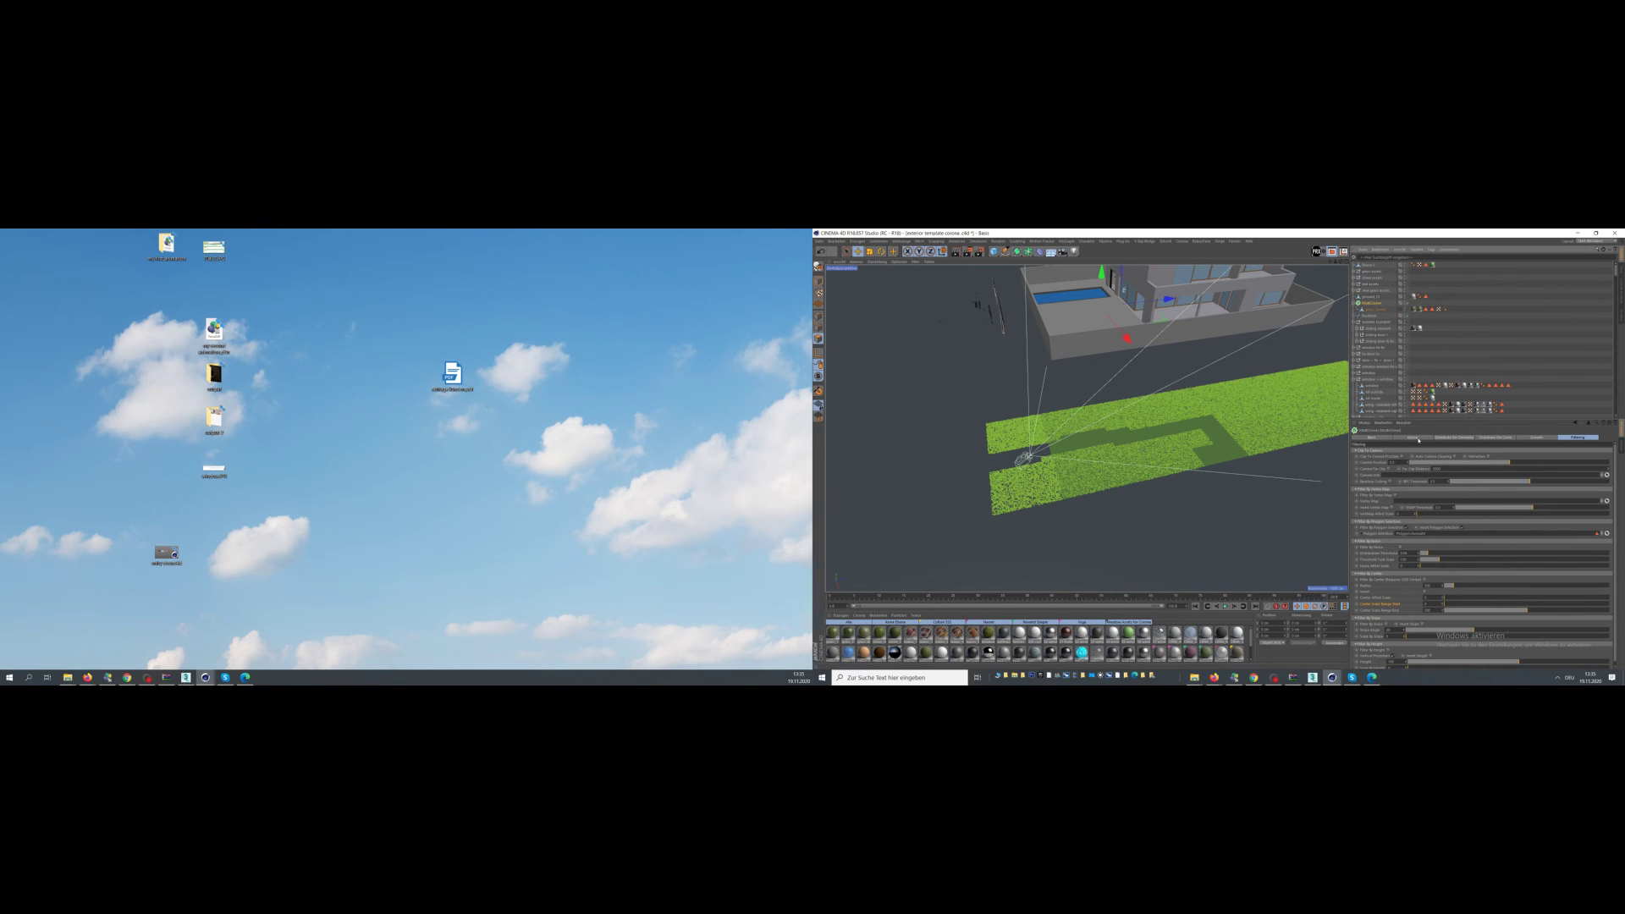
left_click(1454, 437)
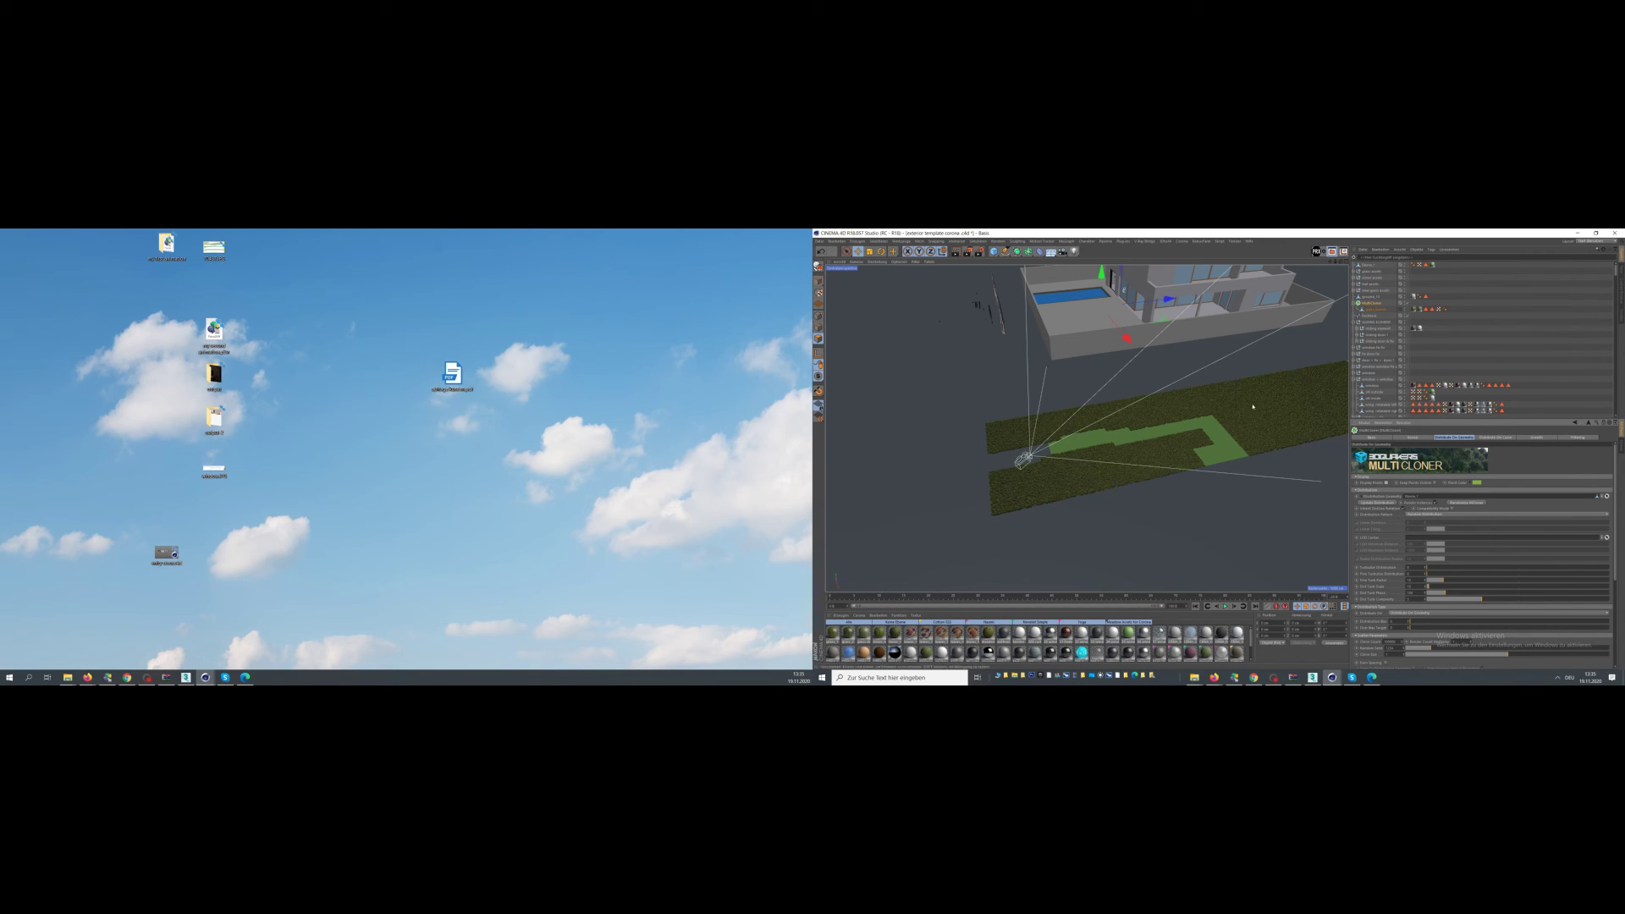
- Turn off the grass MultiCloner and duplicate it, deleting the source grass object from the copy
left_click(1409, 304)
left_click_drag(1370, 304, 1364, 301, "ctrl")
left_click(1368, 310)
key("Delete")
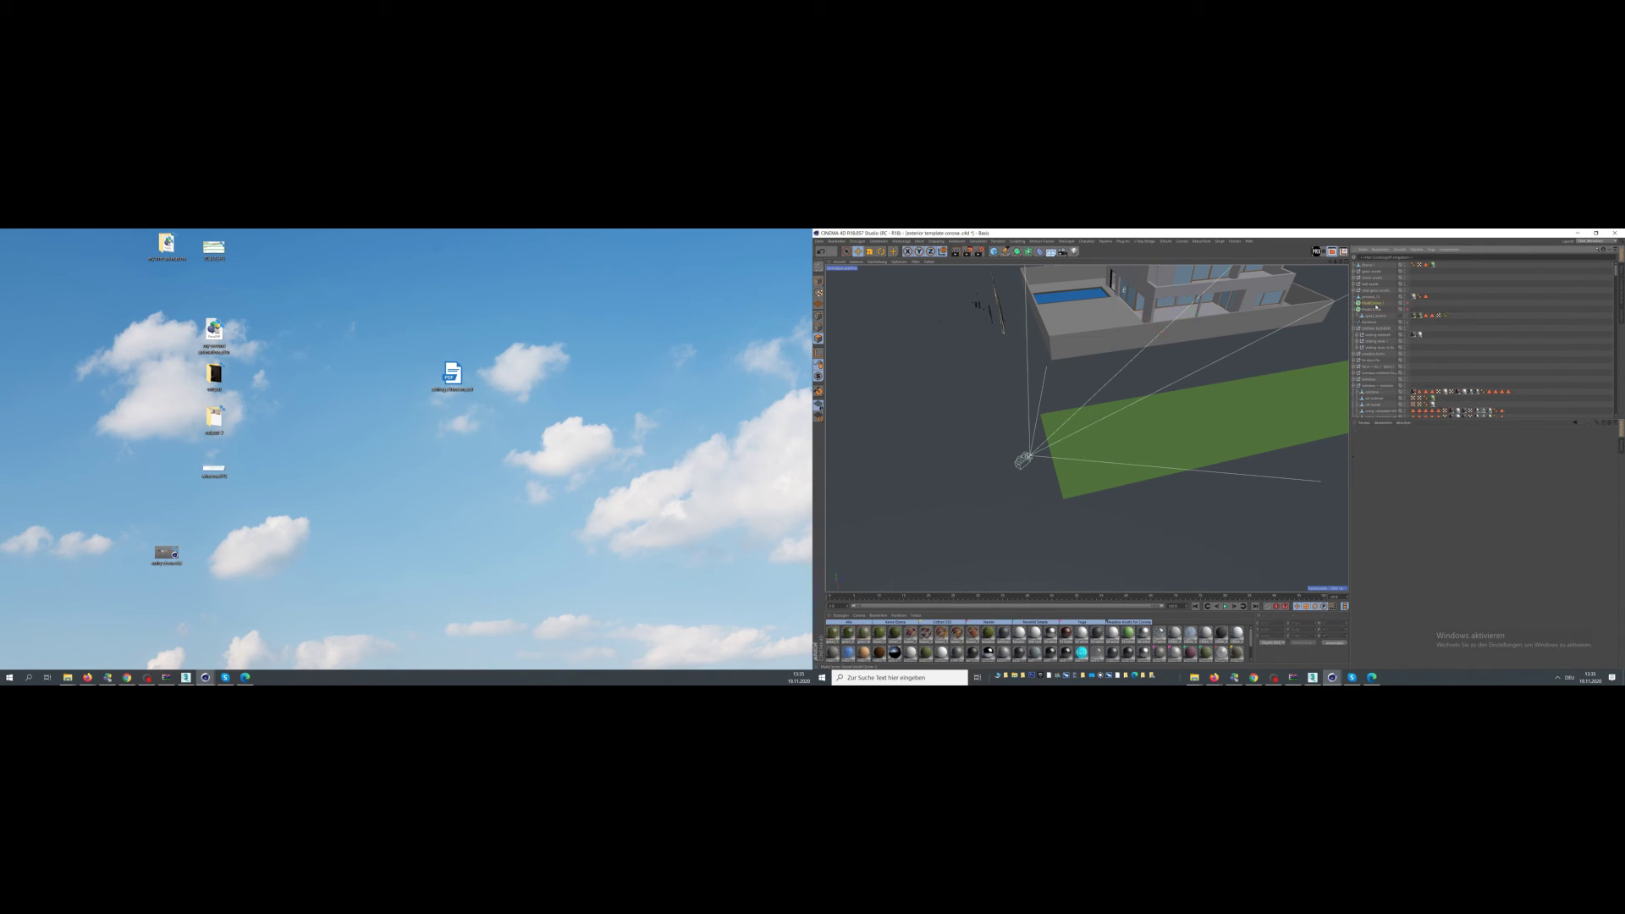
- Load three small leafy plant models from the Content Browser's plant library into the scene and close the browser
left_click(1370, 303)
key("shift+F8")
left_click_drag(1351, 231, 1092, 324)
left_click(1117, 403)
left_click(1144, 406)
left_click(1118, 405, "shift")
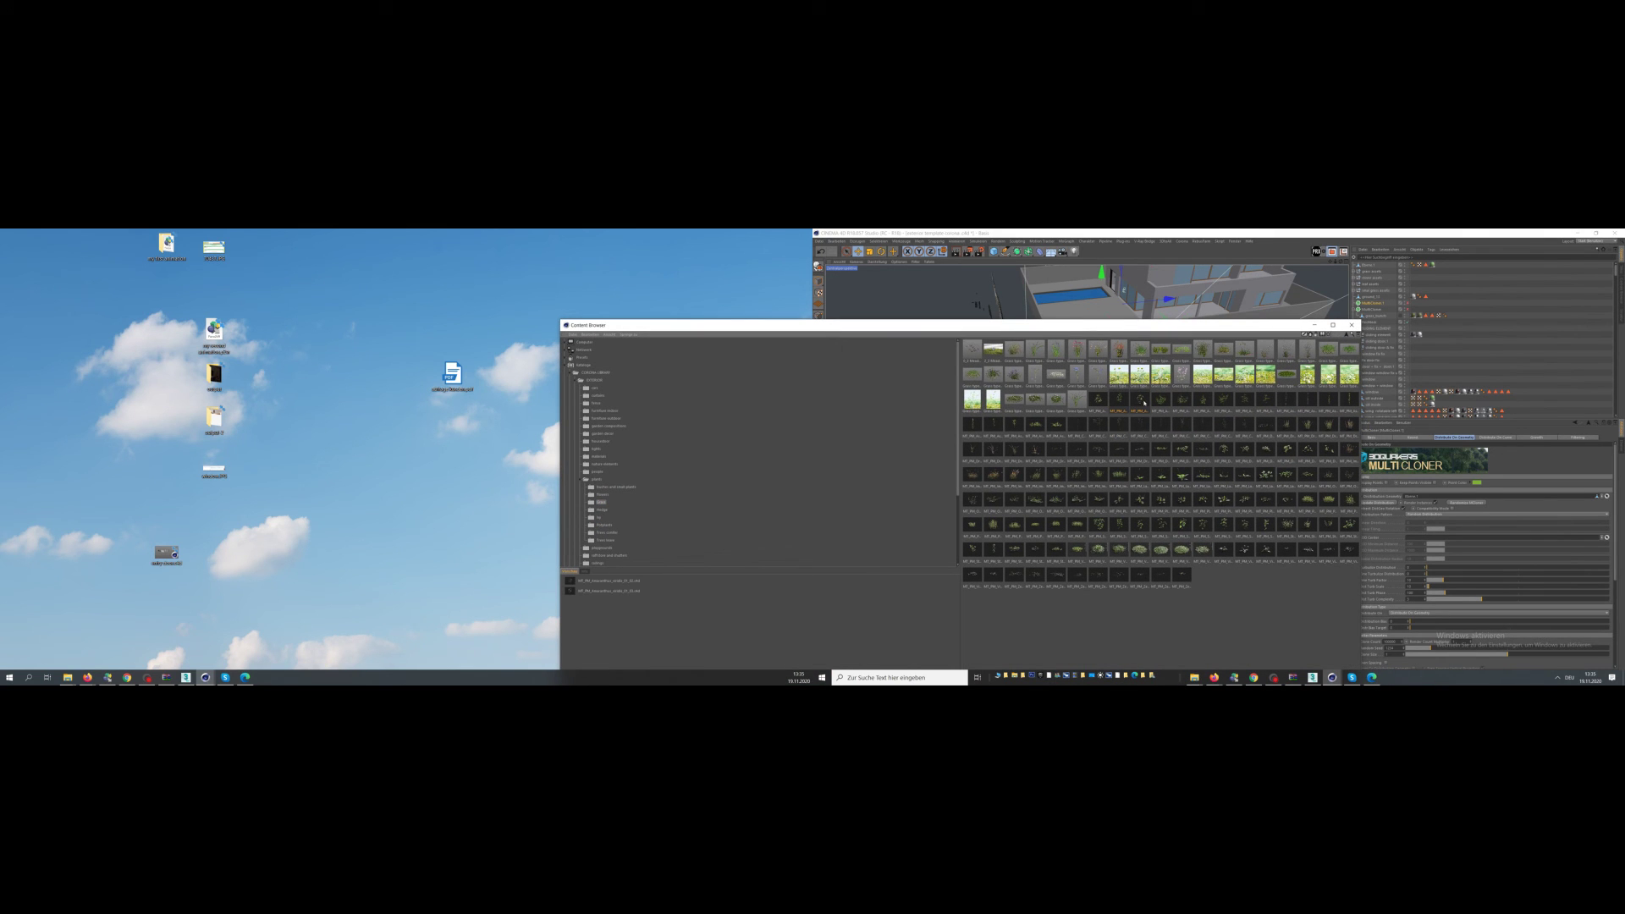
left_click(1223, 450)
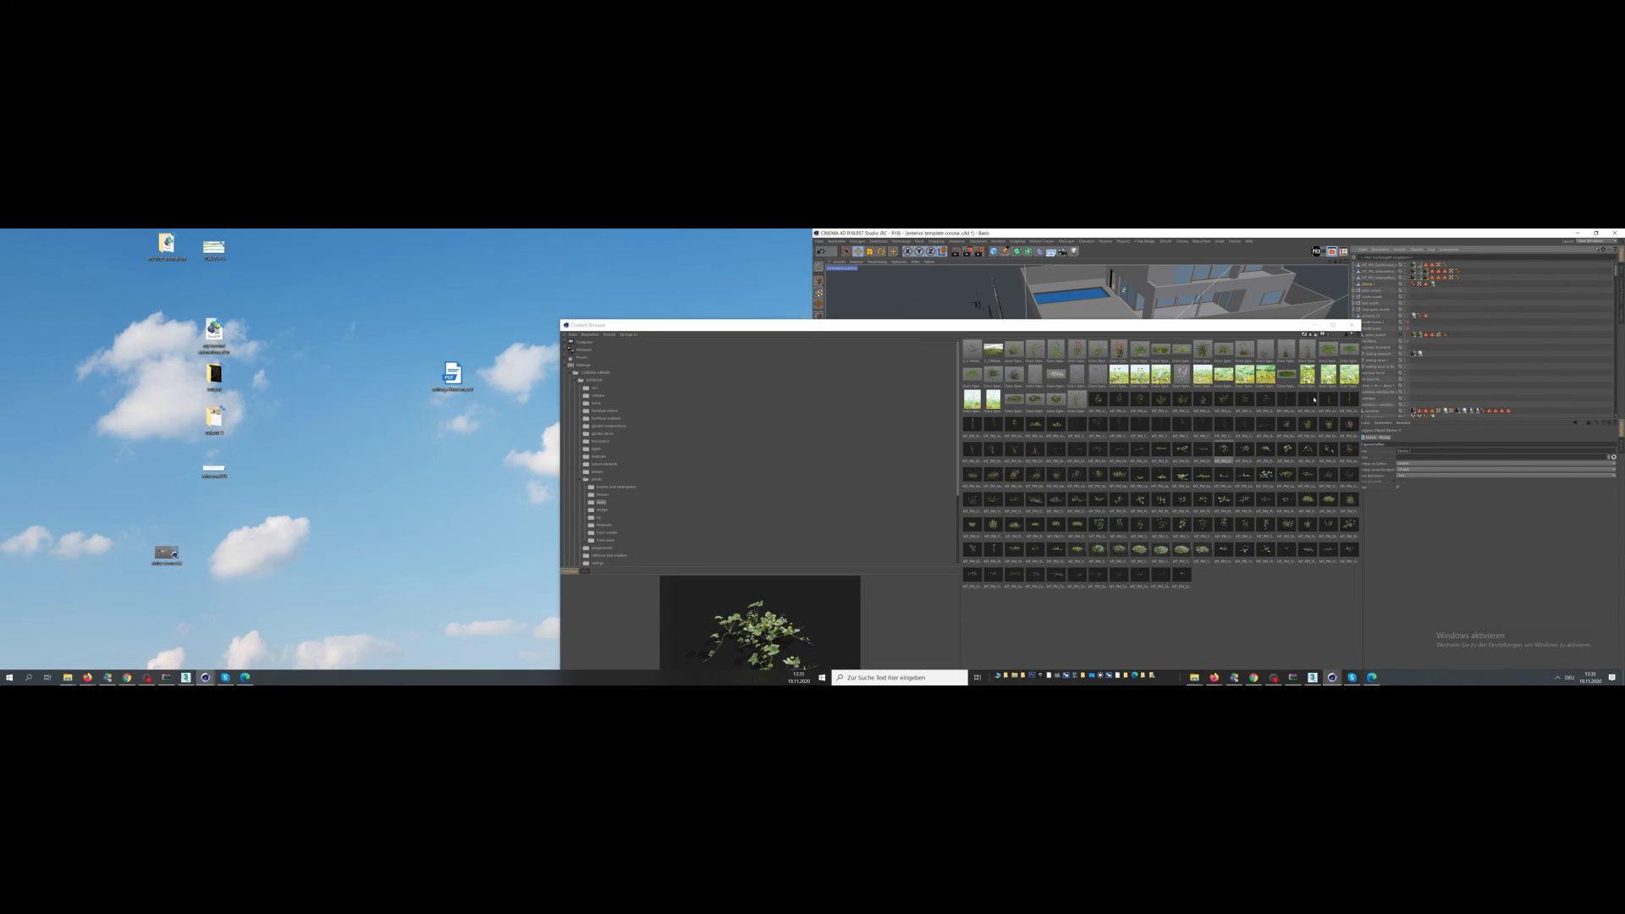
left_click(1352, 325)
- Place the three imported plant models as children of the duplicated MultiCloner
left_click(1376, 278)
left_click(1376, 265, "shift")
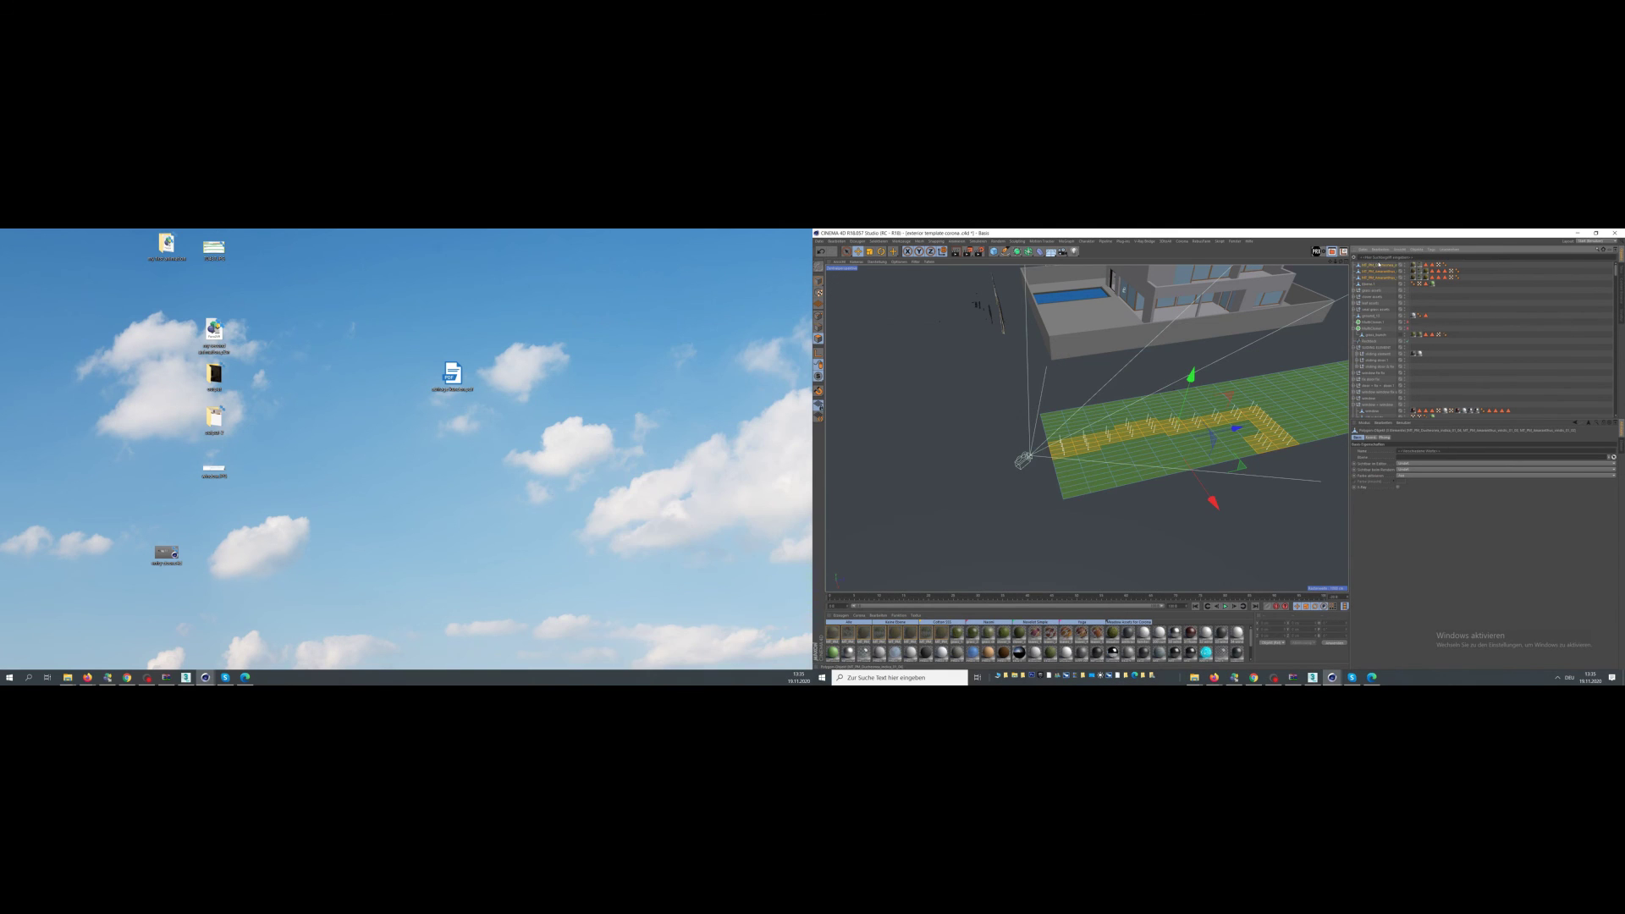
left_click_drag(1379, 270, 1373, 324)
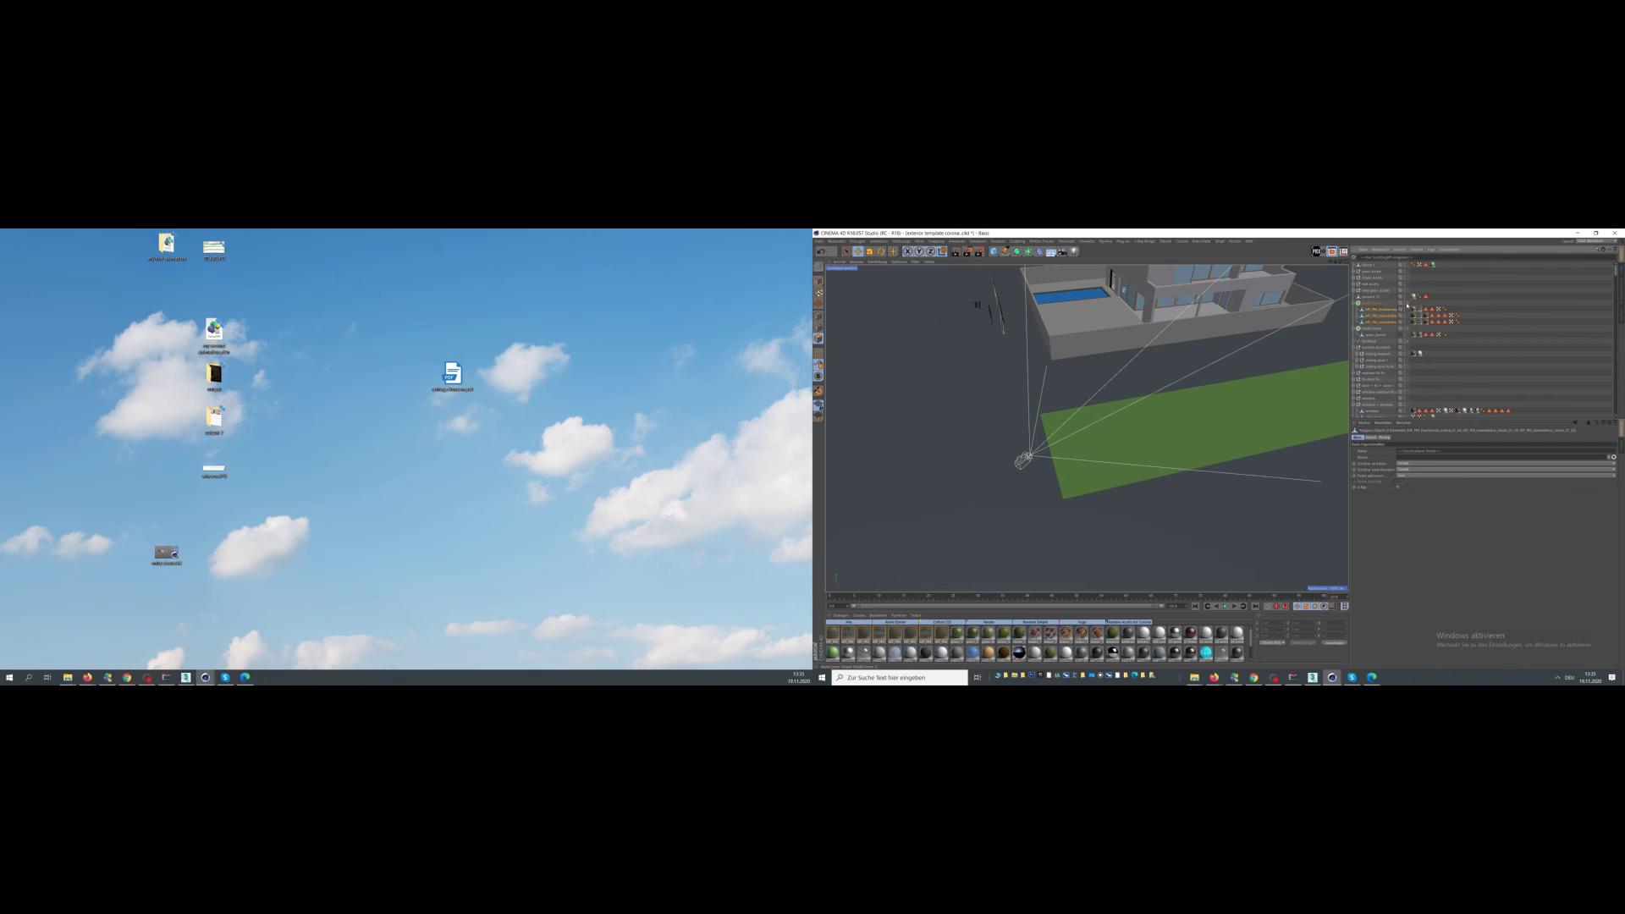
- Scatter 500 clones with the plant MultiCloner and shift it along its axis so the plants lie on the plane
left_click(1373, 303)
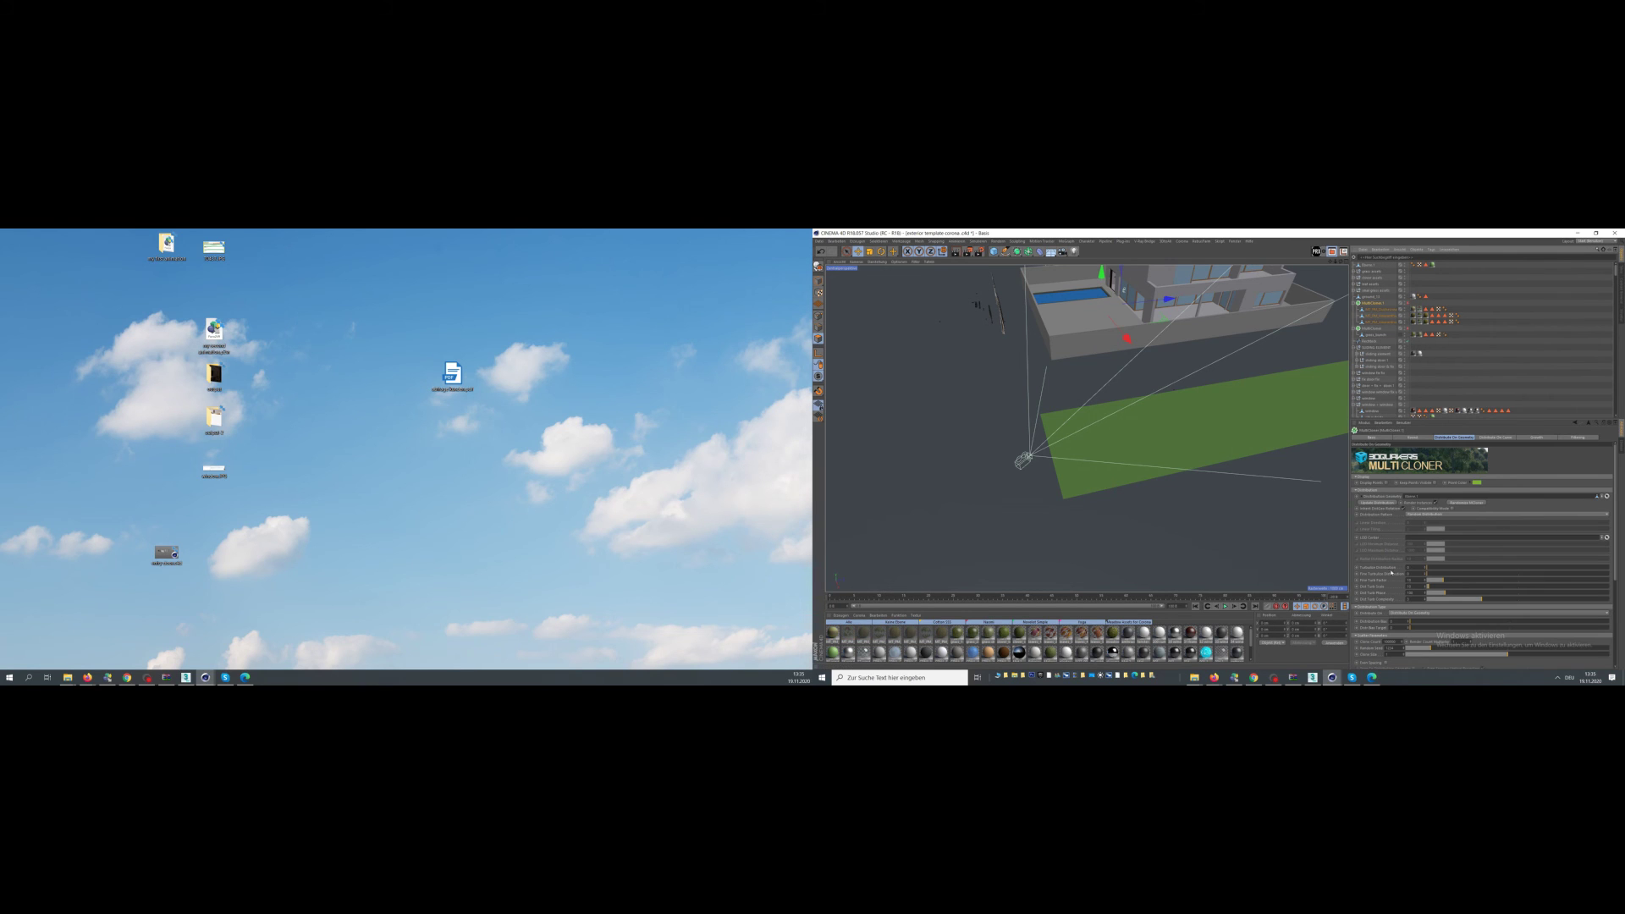
left_click_drag(1398, 641, 1347, 633)
type("500")
left_click(1407, 306)
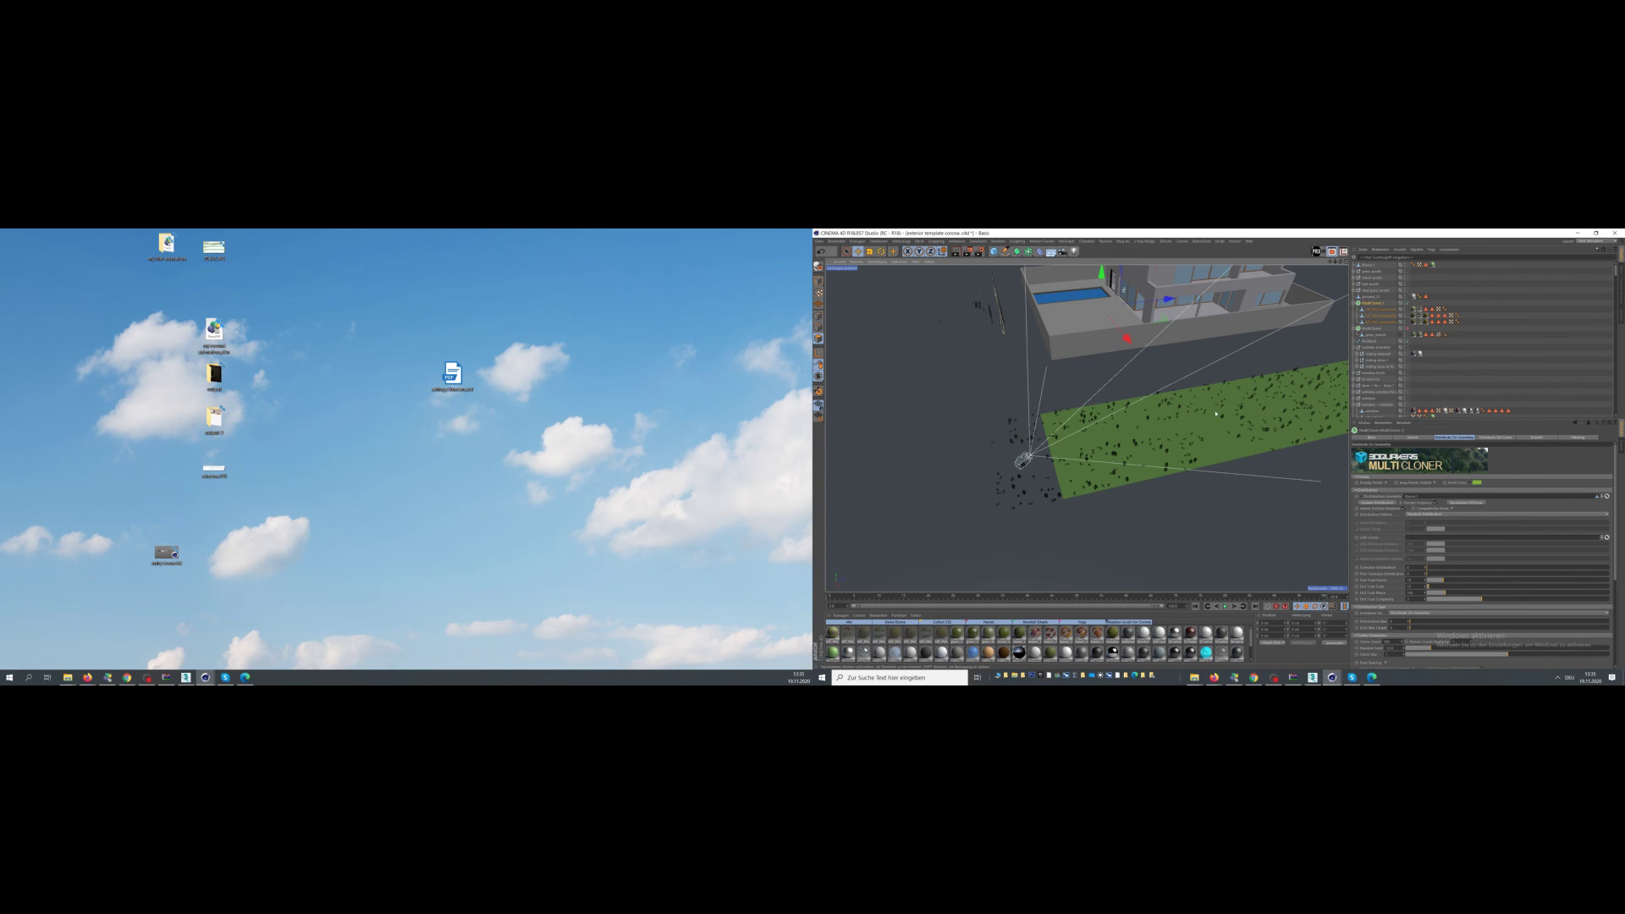
scroll(1338, 348, "down", 5)
left_click_drag(1185, 331, 1199, 328)
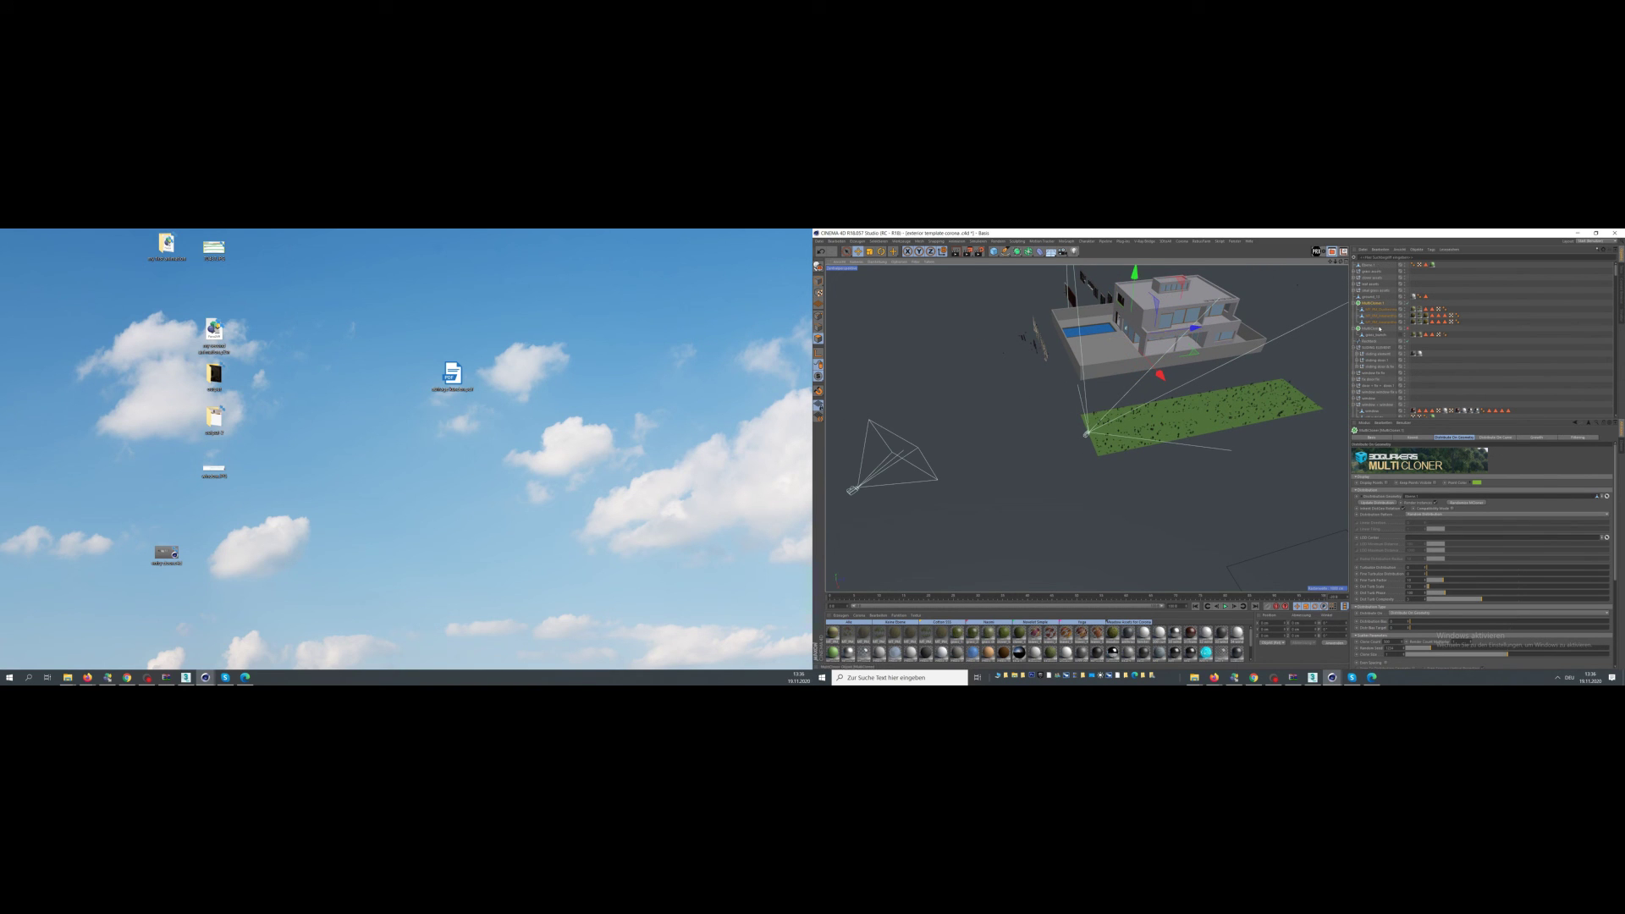
left_click(1371, 329)
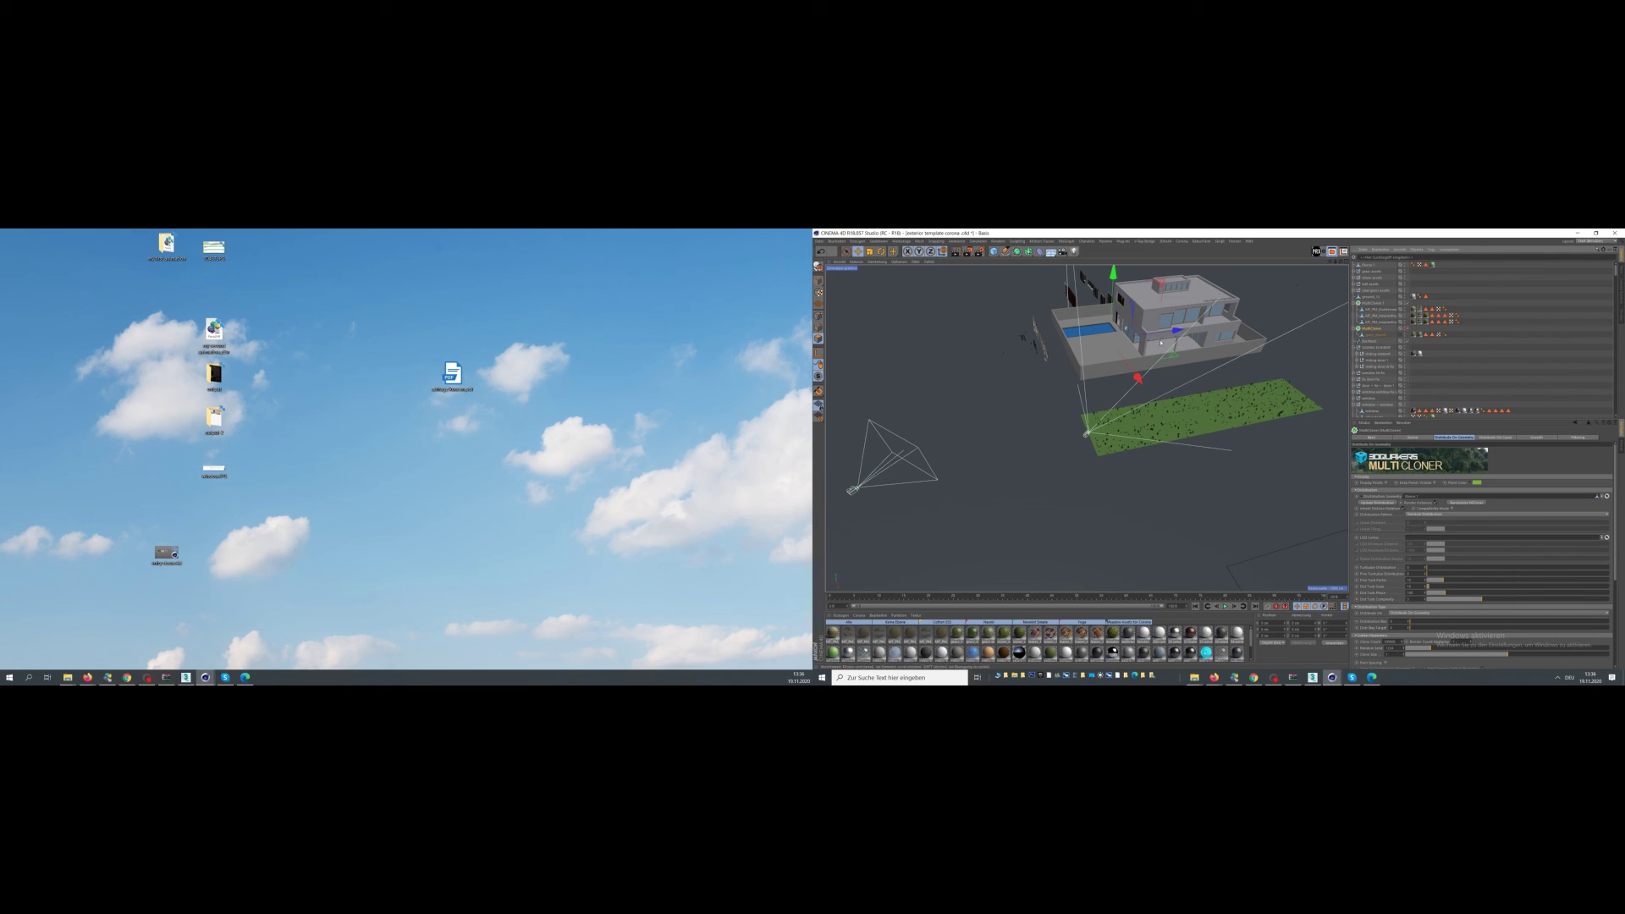
left_click_drag(1178, 330, 1169, 331)
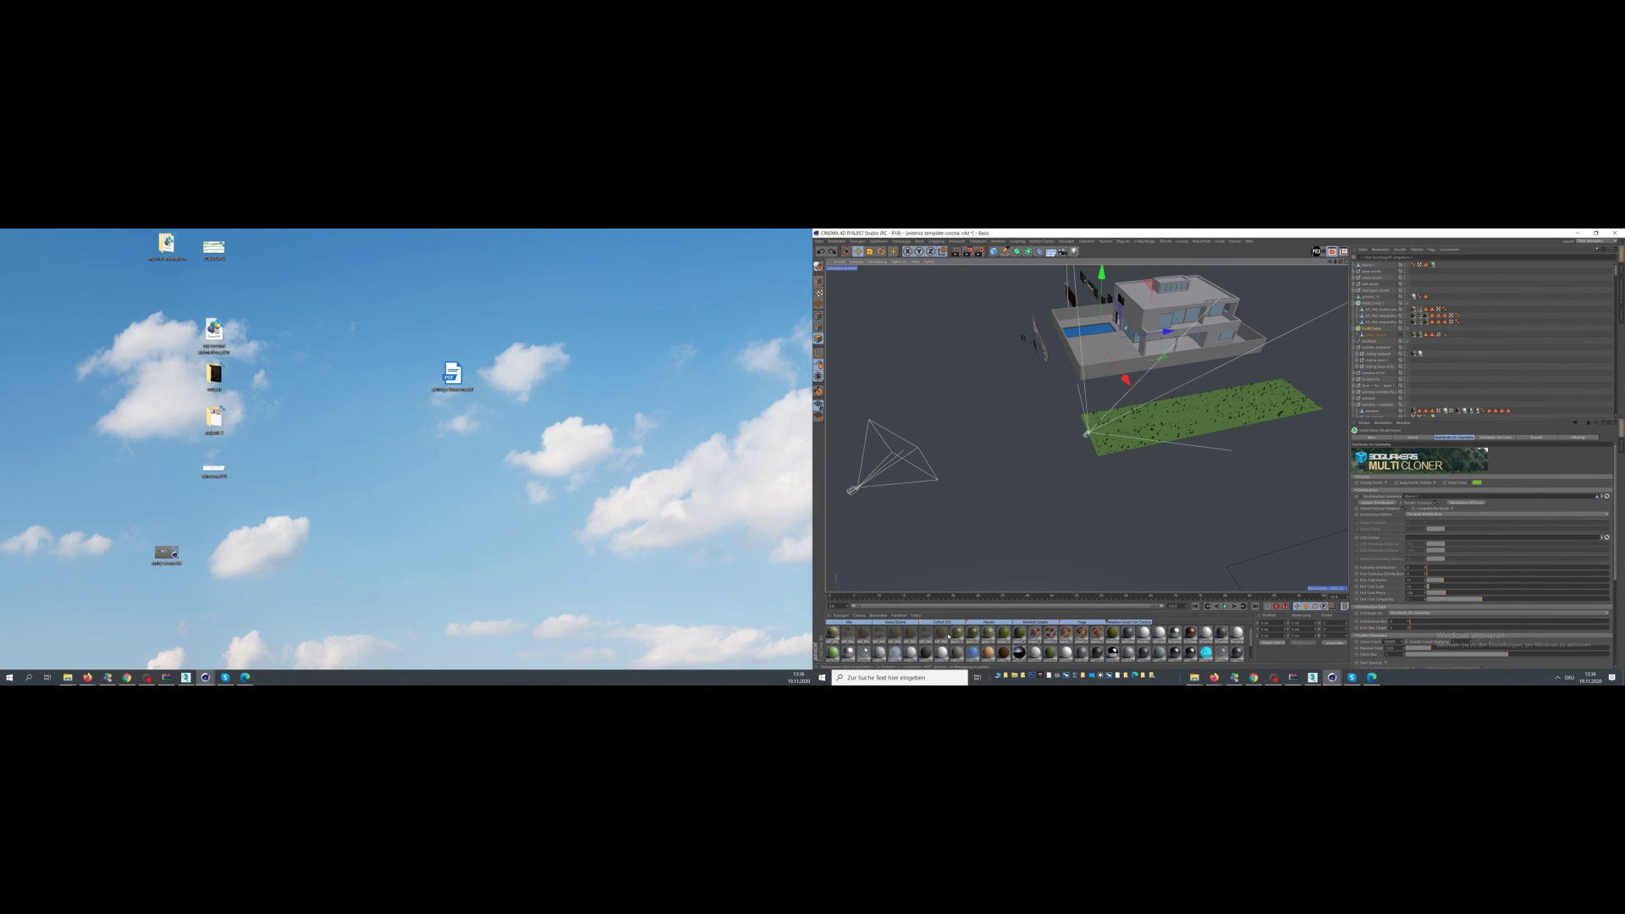
key("ctrl+z")
- Check one of the plant materials and examine the scattered plants on the plane up close
left_click(942, 633)
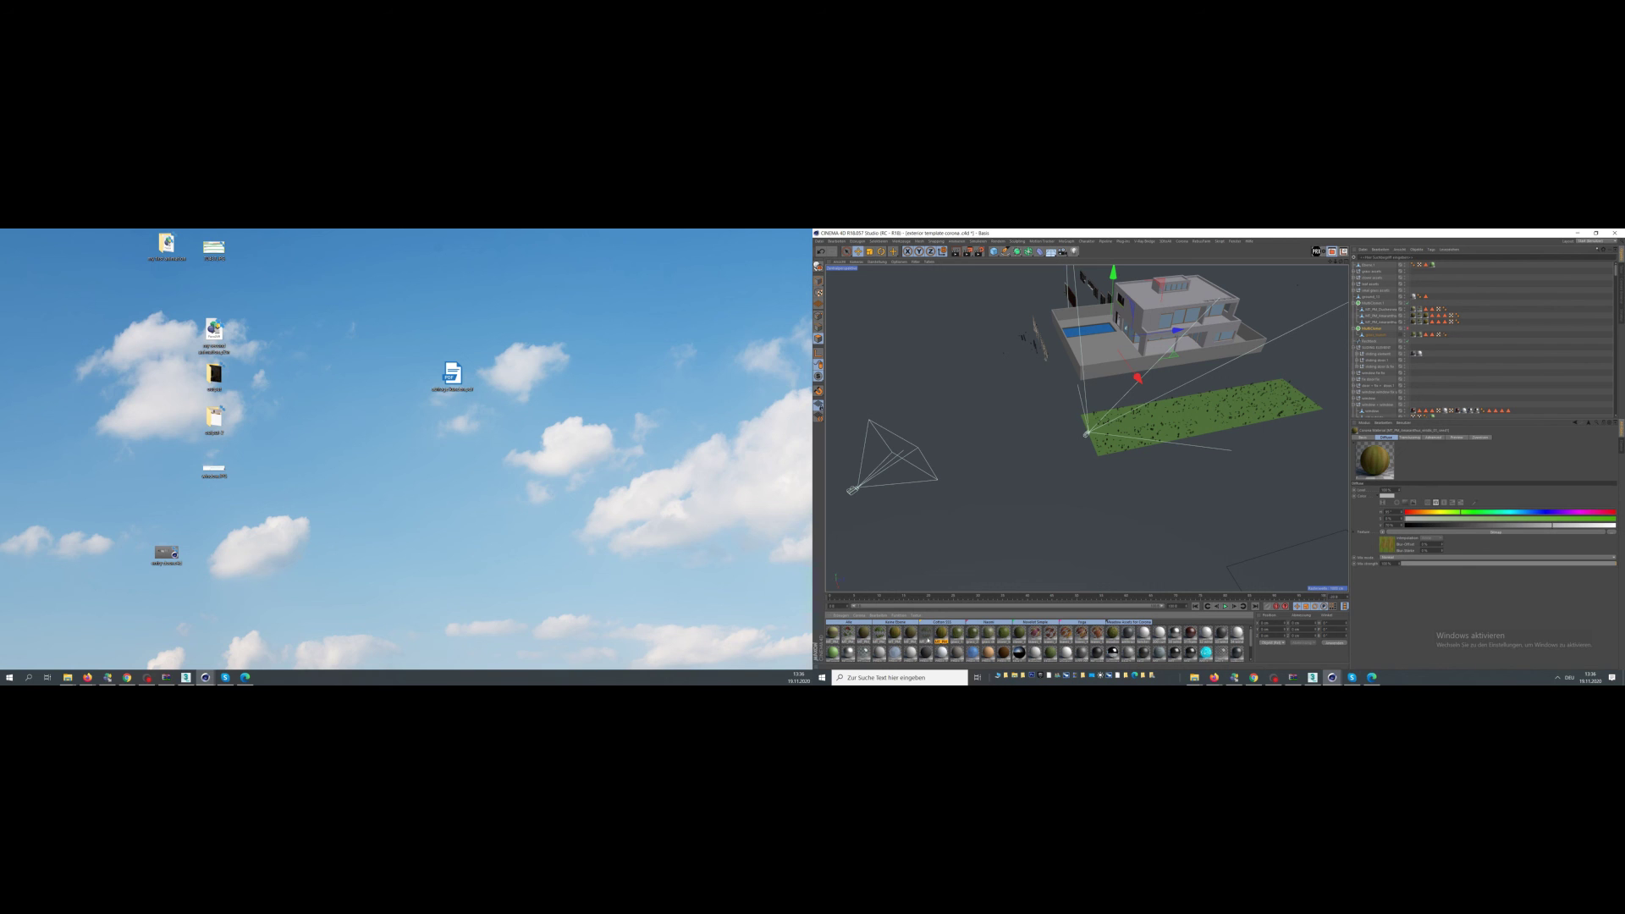
right_click_drag(1136, 415, 1198, 415, "alt")
left_click_drag(1198, 416, 1219, 417, "alt")
right_click_drag(1134, 416, 1202, 419, "alt")
left_click_drag(1061, 464, 1080, 428, "alt")
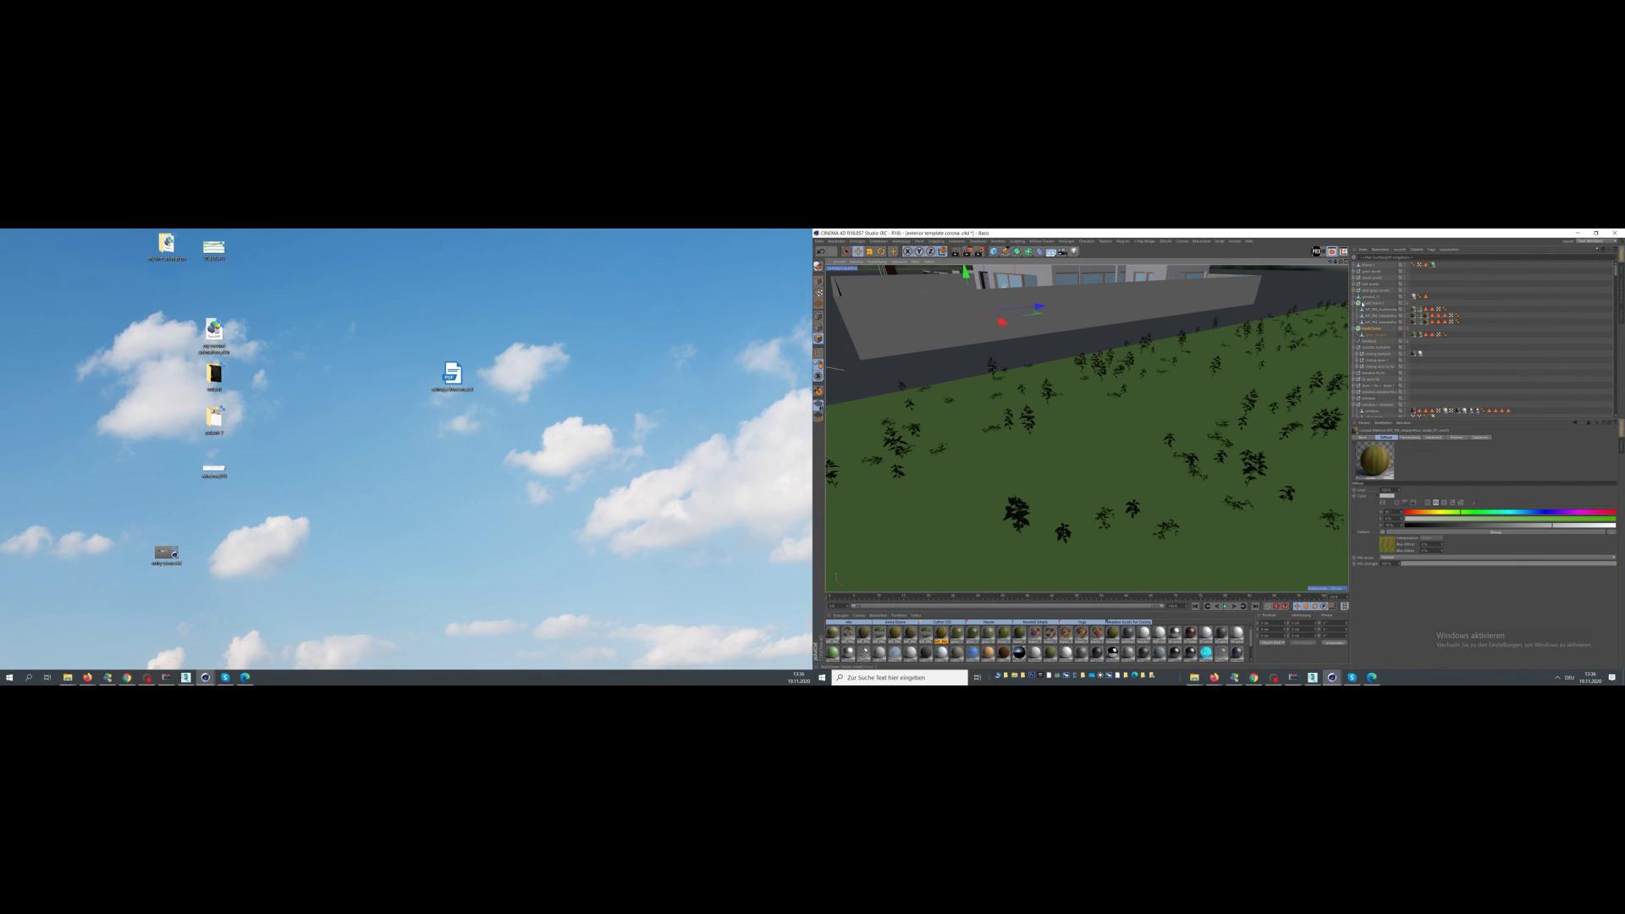
- Collapse the plant MultiCloner and load three flowering ground-cover models from the Content Browser into the scene
left_click(1354, 303)
left_click(1372, 303)
key("shift+F8")
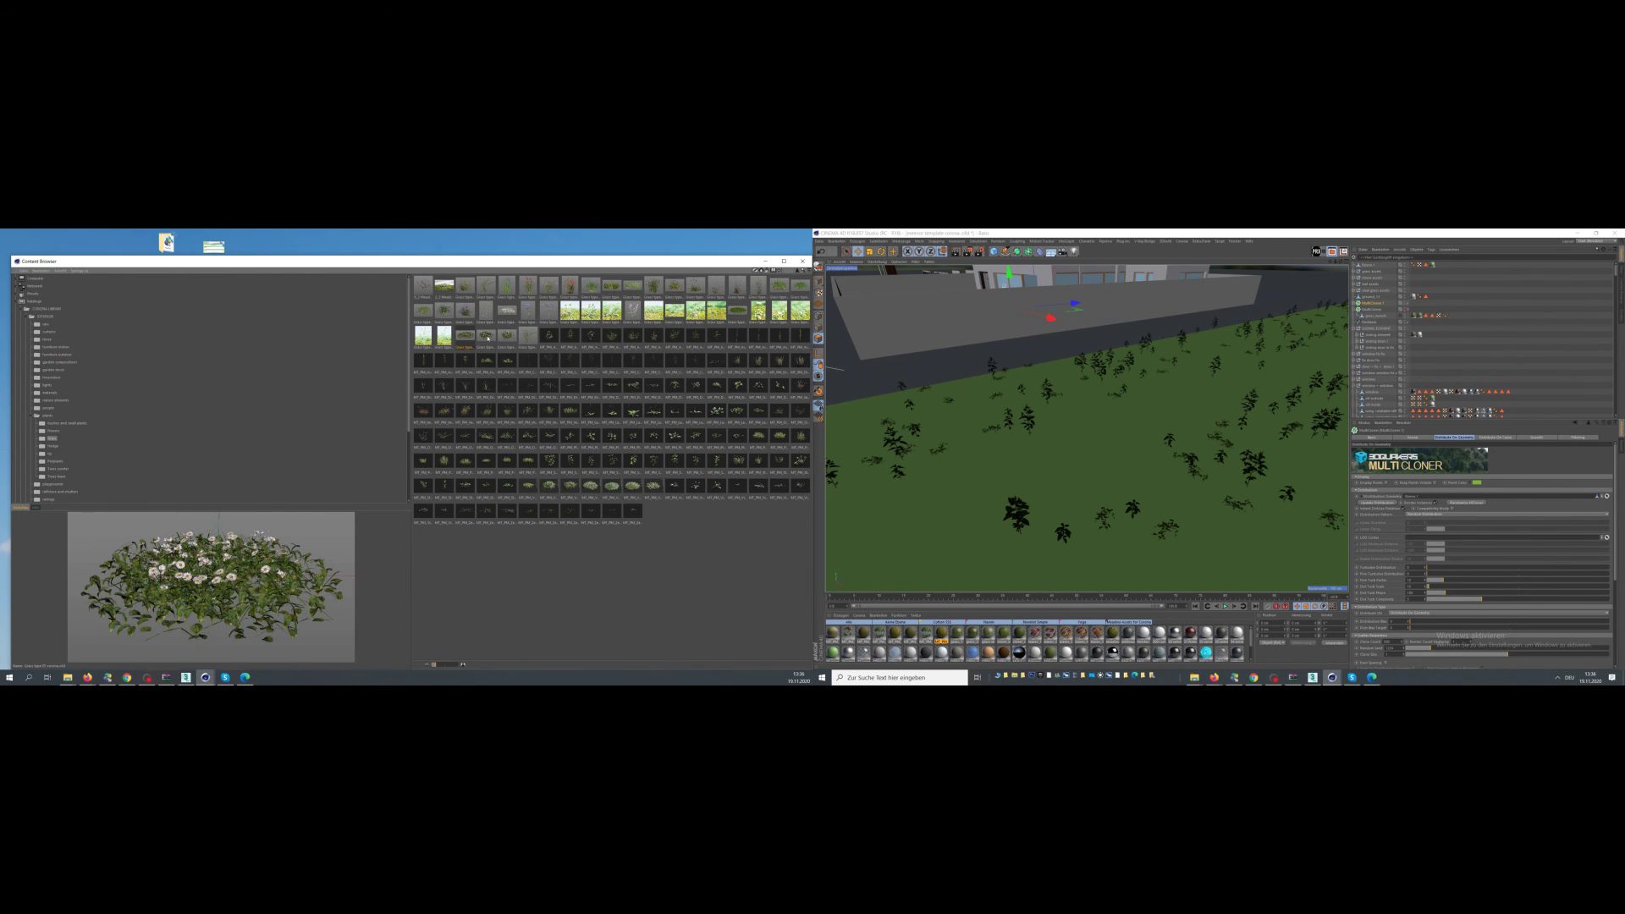
left_click(508, 341, "shift")
left_click_drag(509, 341, 1037, 417)
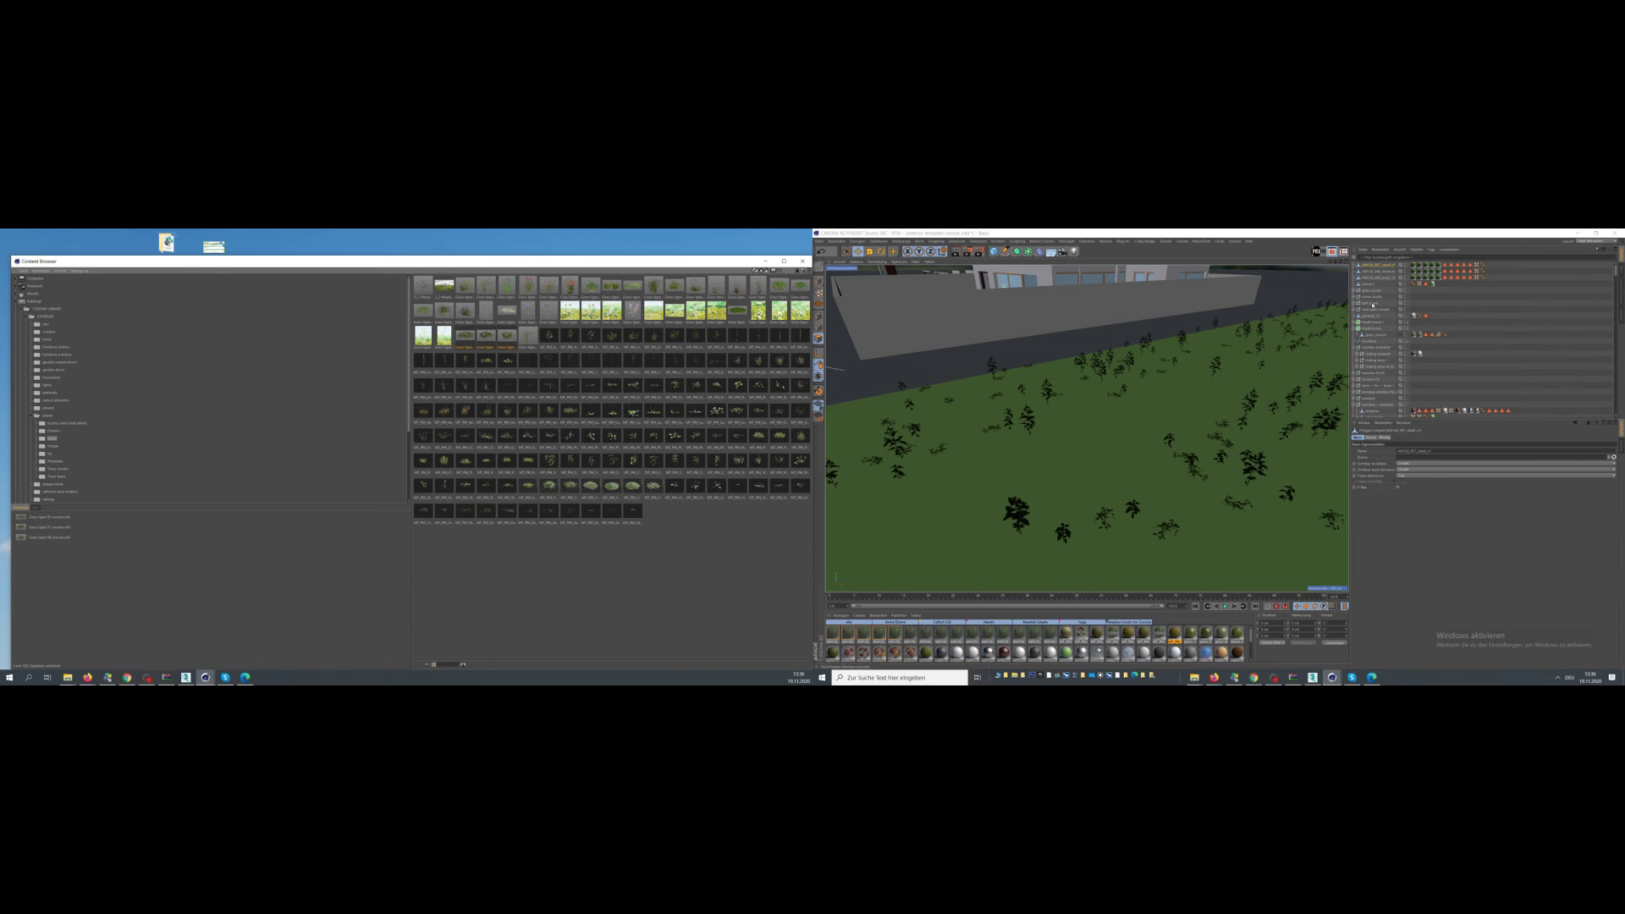
- Duplicate the plant MultiCloner, replacing the plants in the copy with the three flower models
left_click(1372, 279, "shift")
left_click_drag(1372, 323, 1372, 319, "ctrl")
left_click(1372, 278)
left_click(1373, 267, "shift")
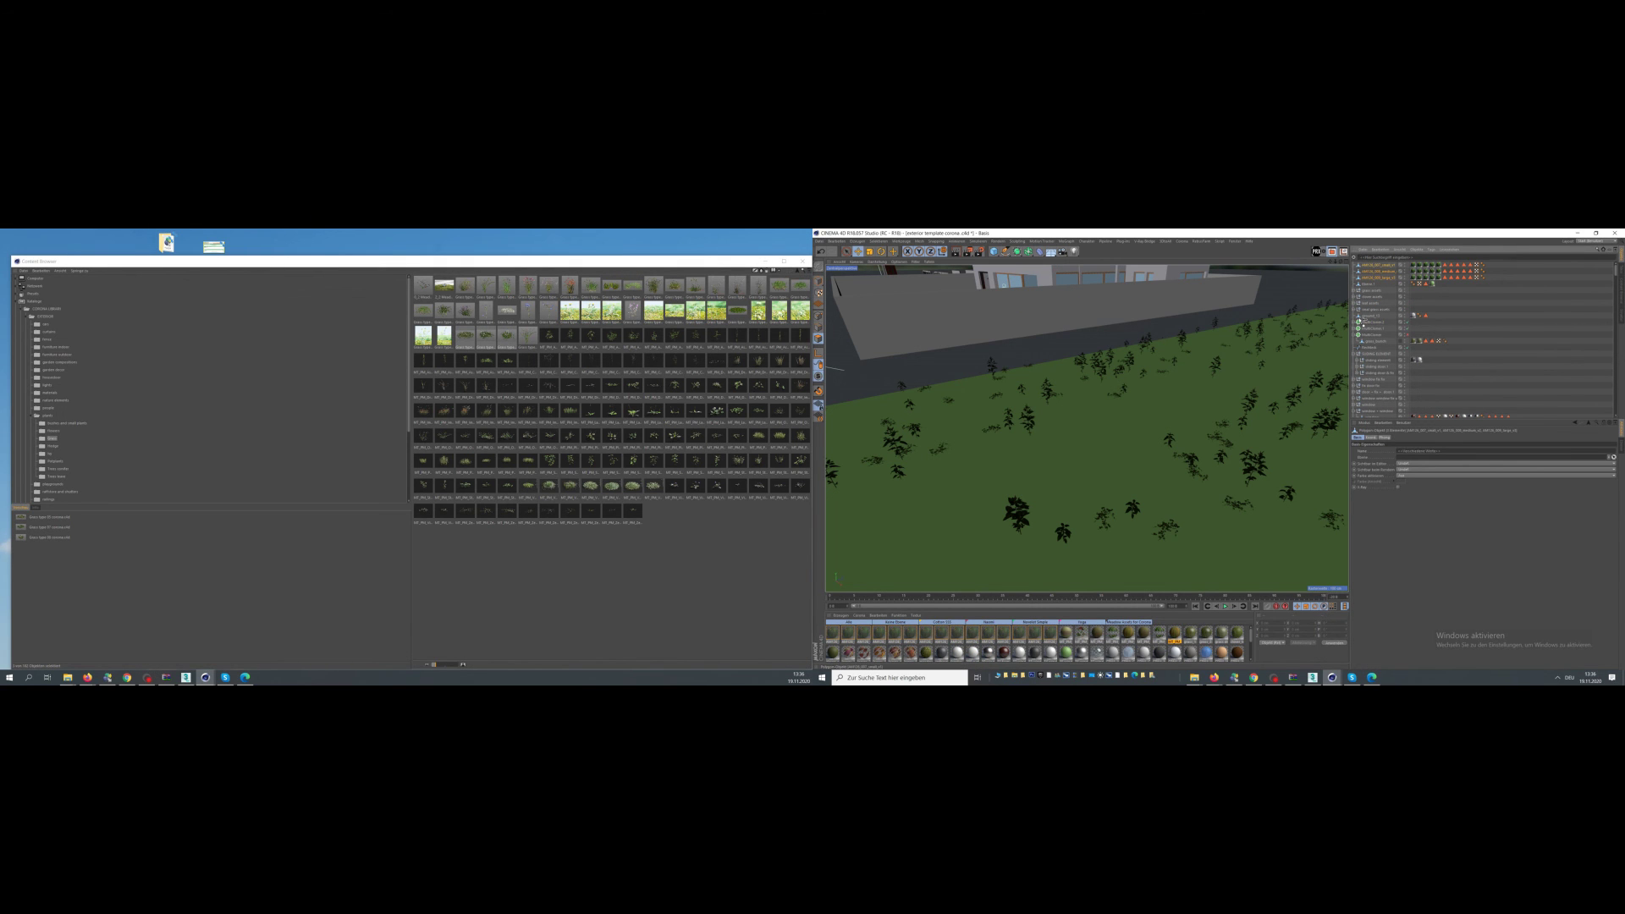
left_click_drag(1367, 323, 1369, 324)
left_click(1375, 341)
left_click(1375, 330, "shift")
key("Delete")
- Look through the flower MultiCloner's distribution and filter settings and view the whole plane
left_click(1372, 303)
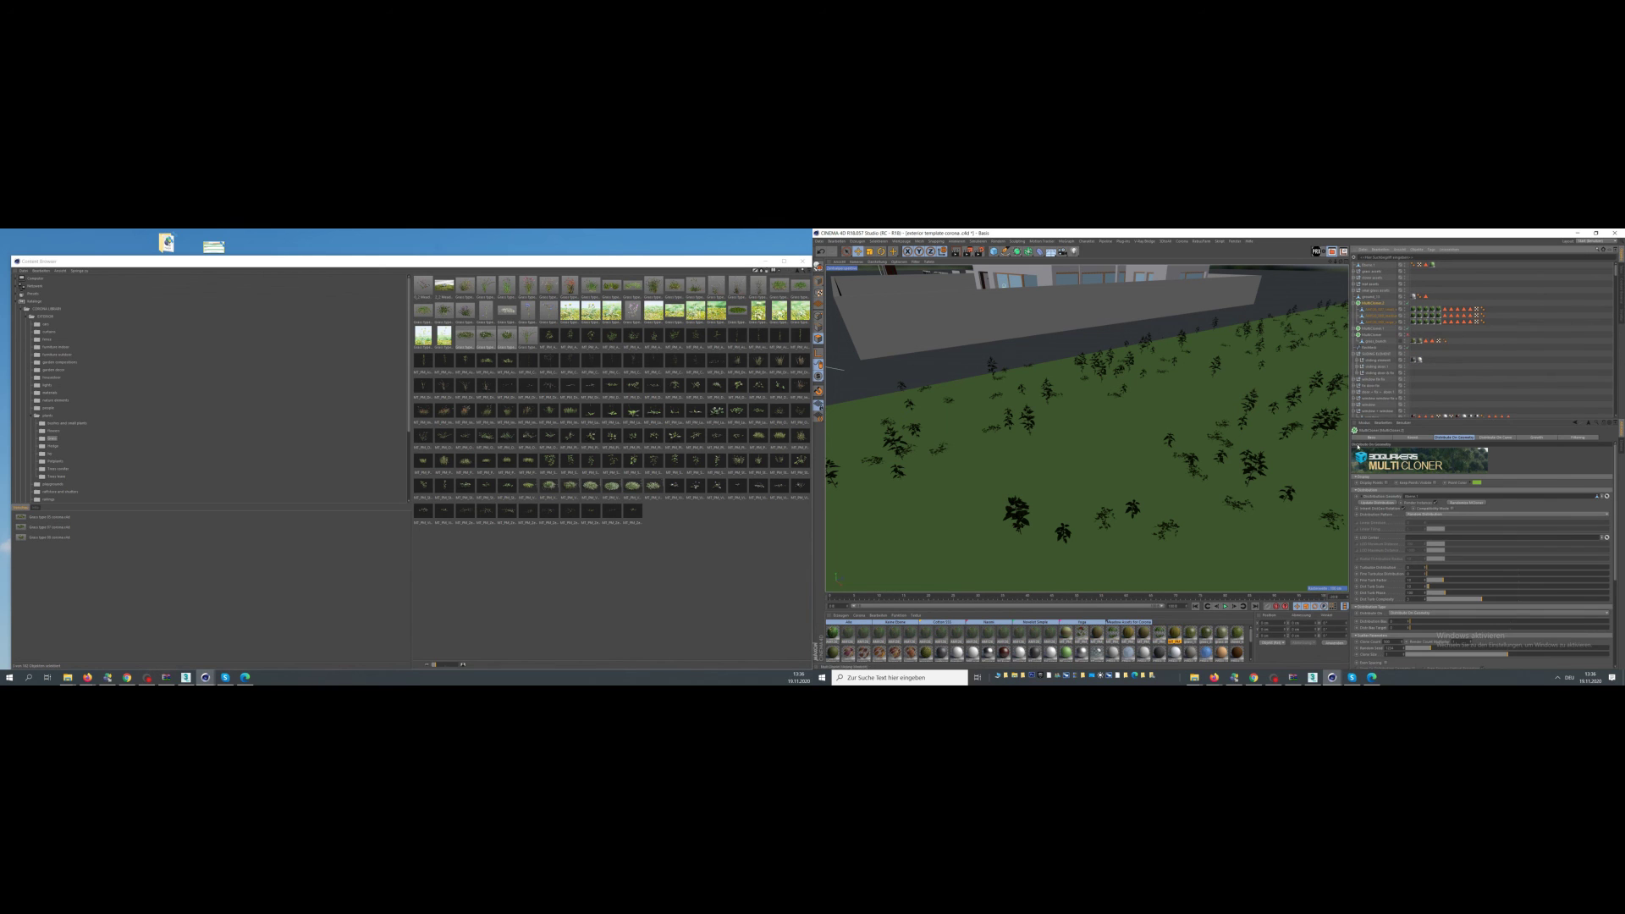
left_click_drag(1614, 540, 1615, 633)
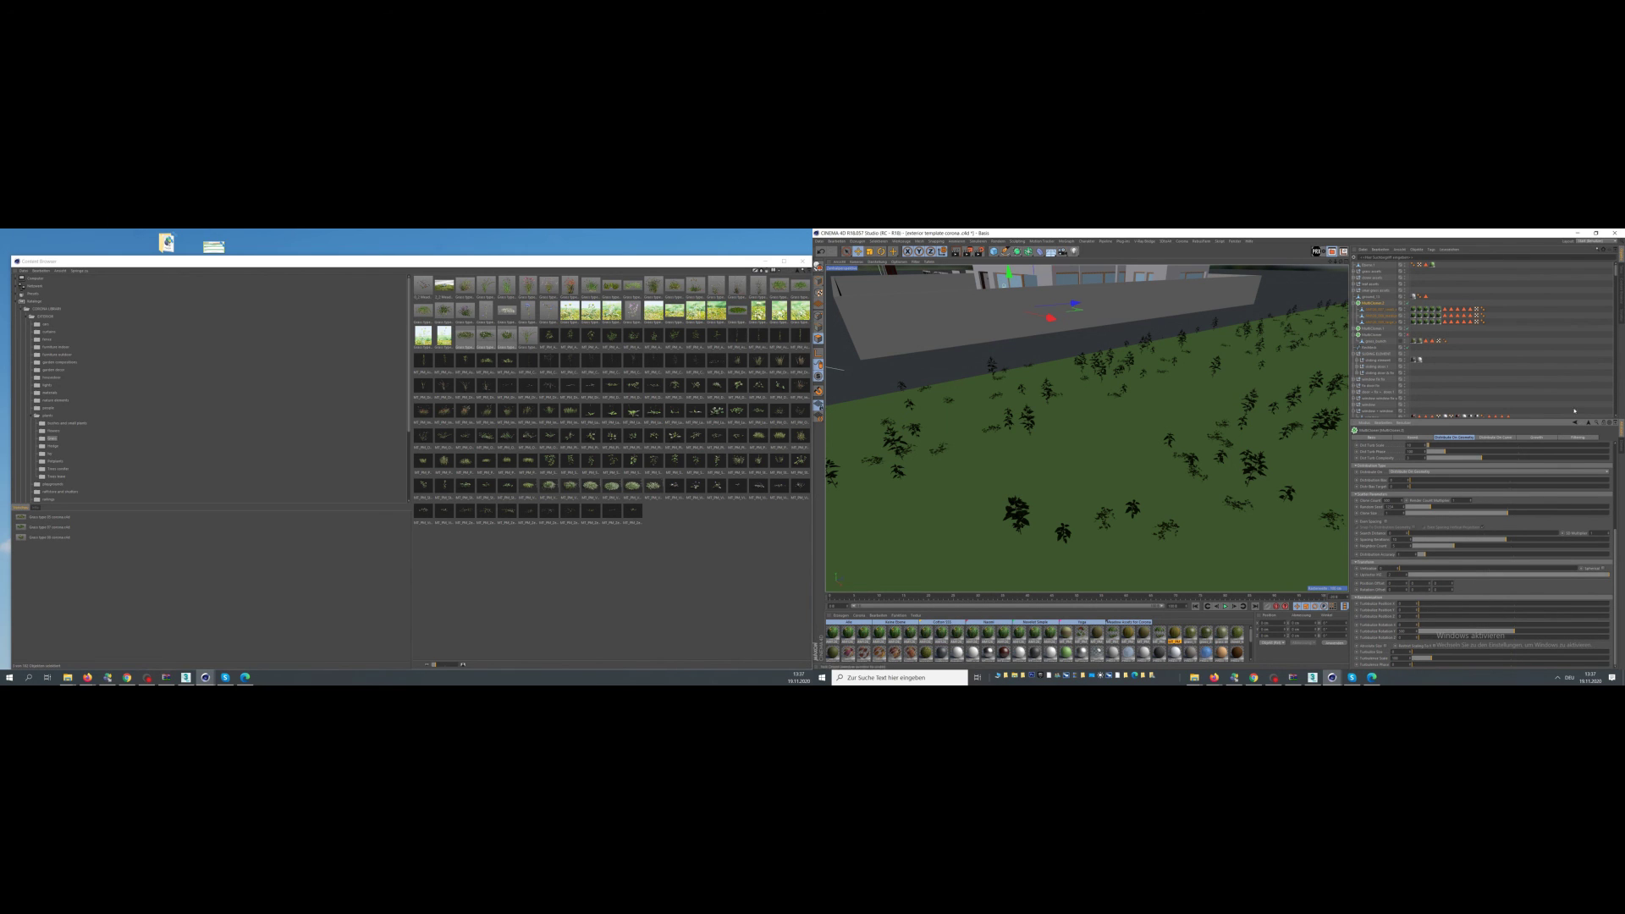
left_click(1548, 437)
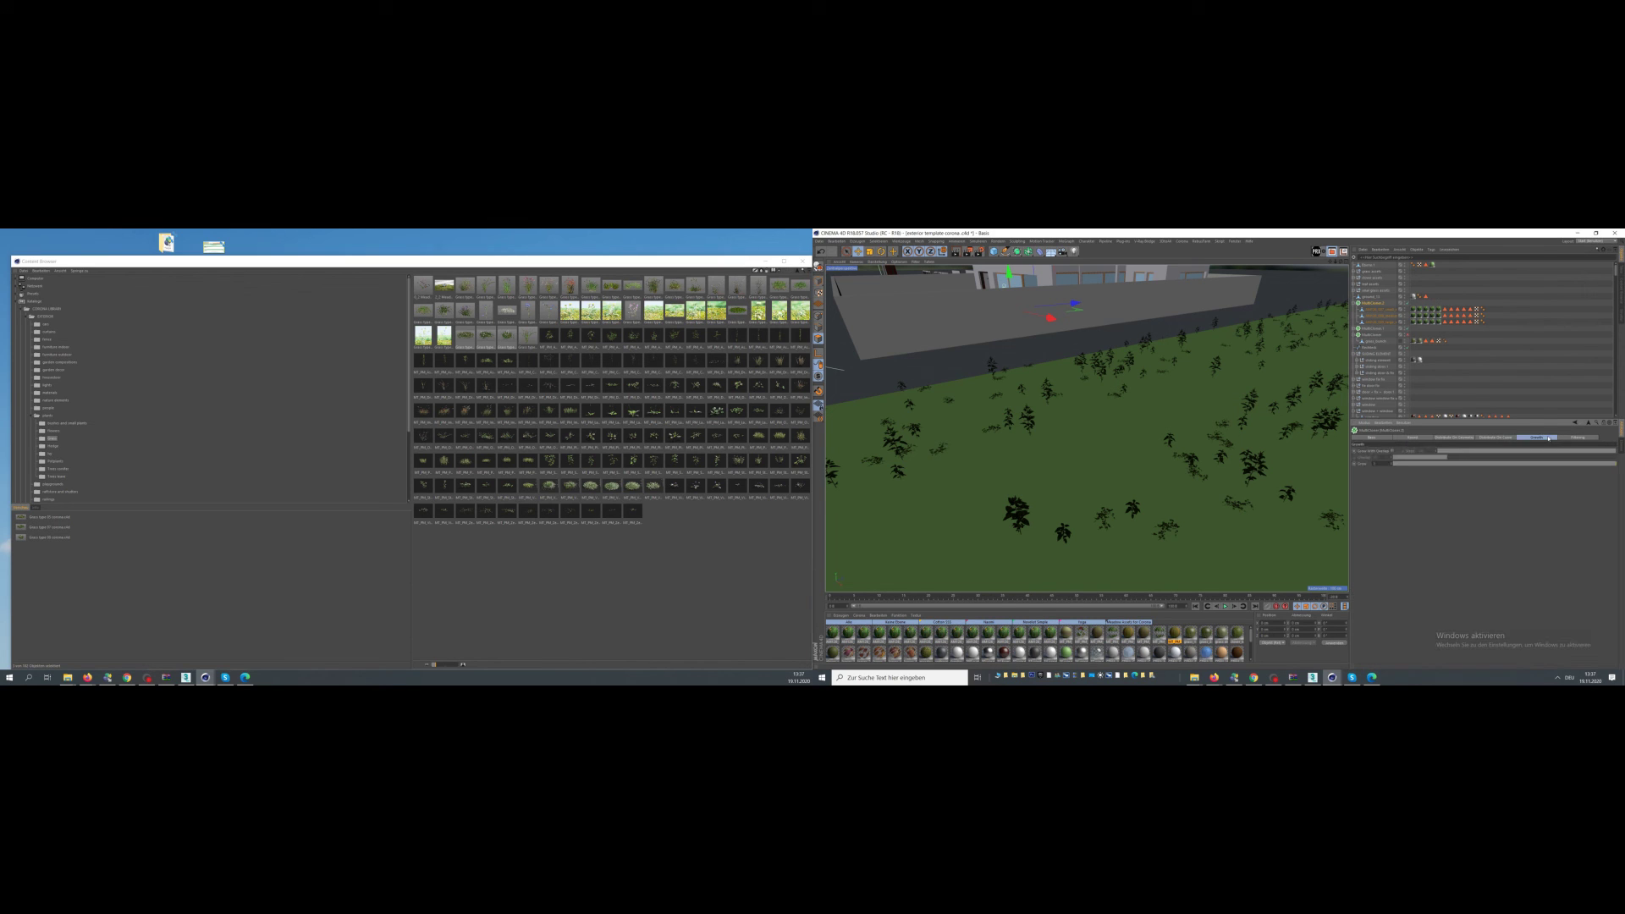
left_click(1511, 438)
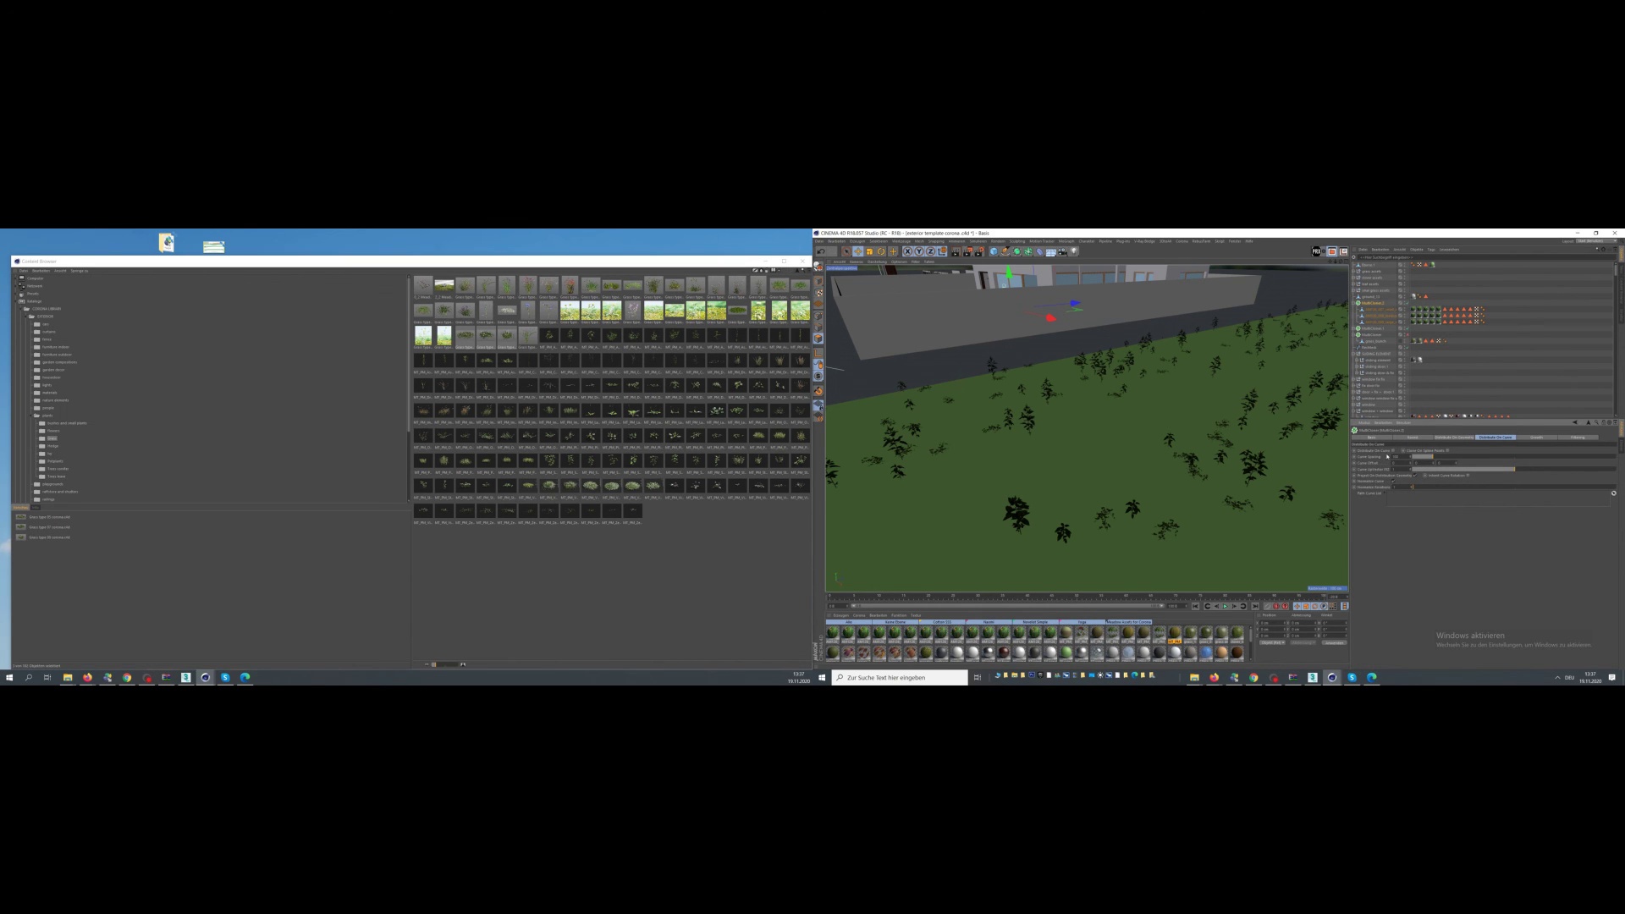
left_click(1588, 439)
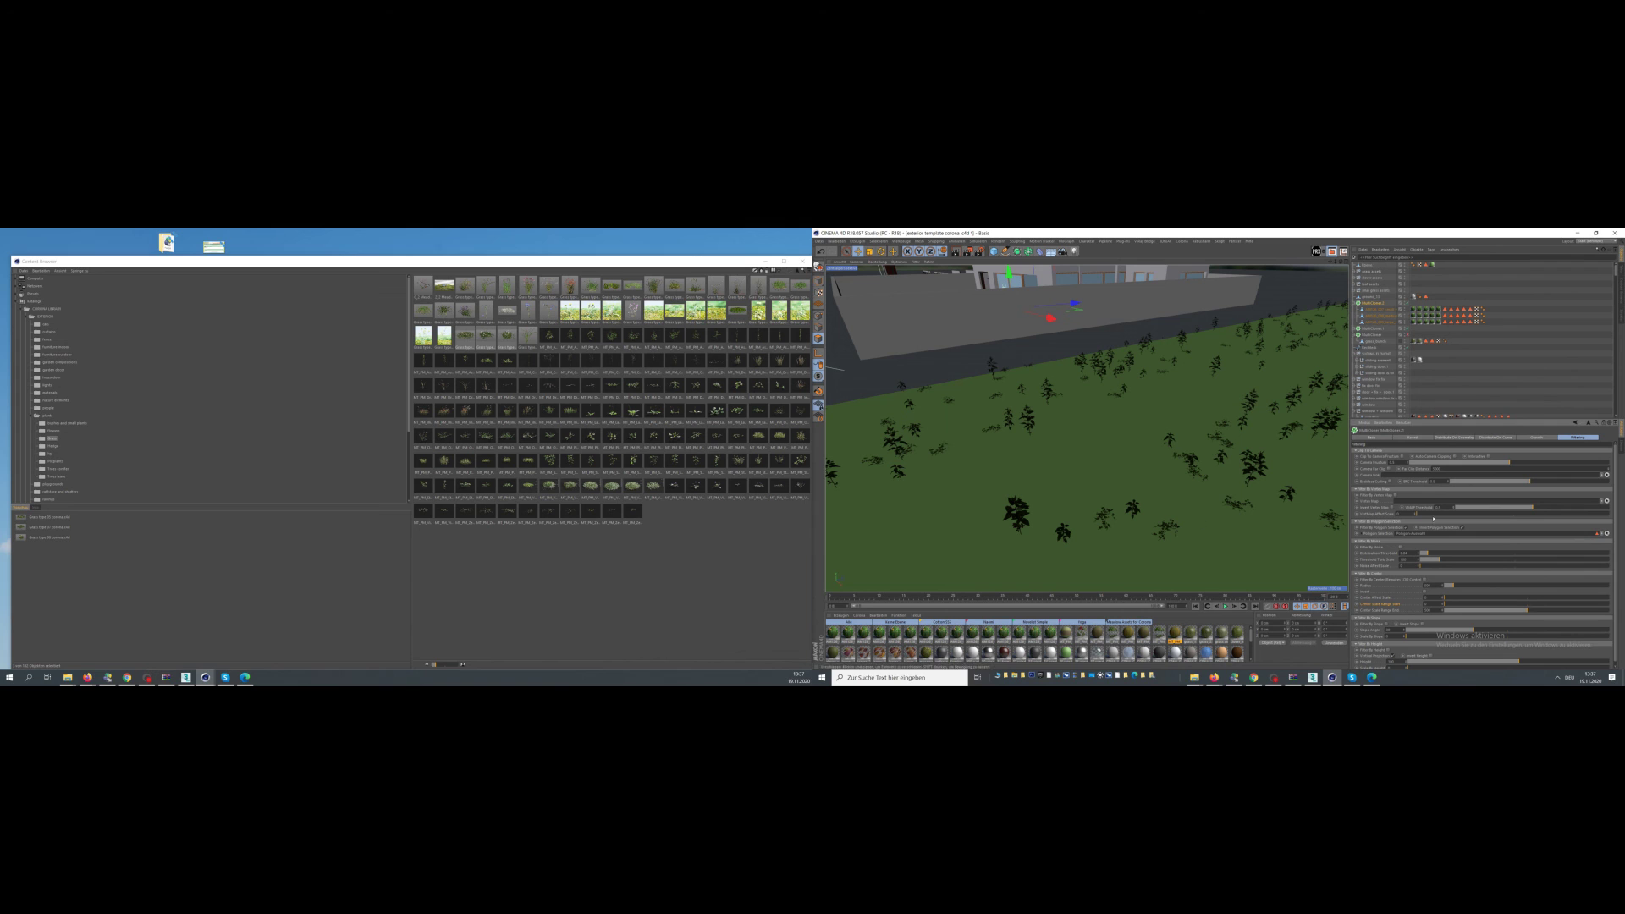
scroll(1449, 617, "down", 1)
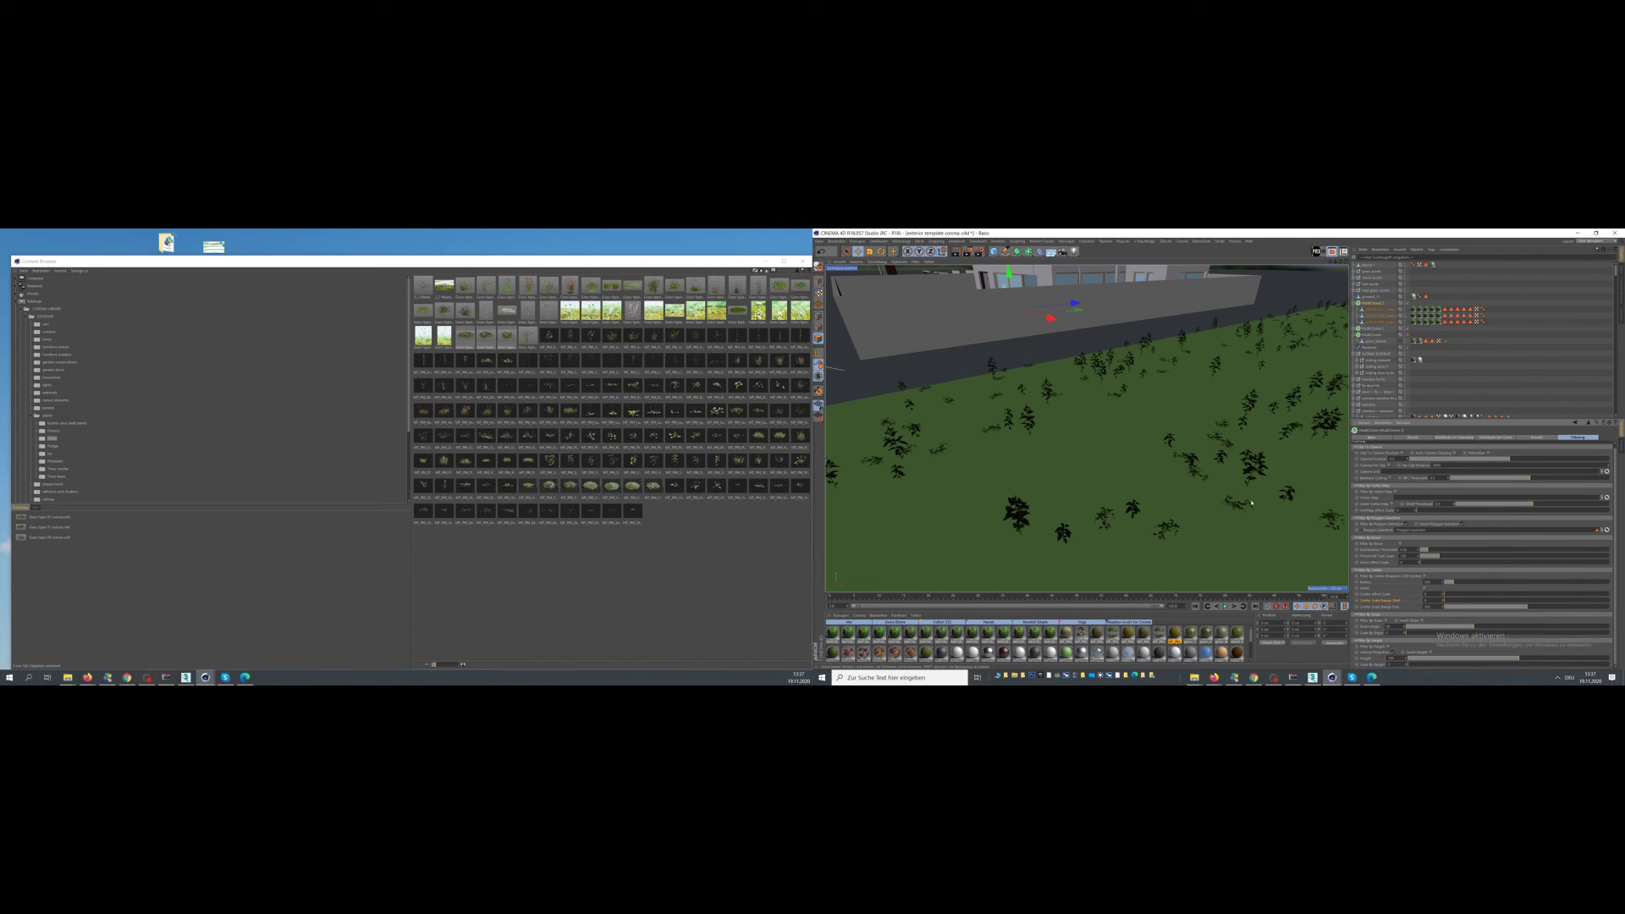
scroll(1217, 471, "down", 5)
scroll(1217, 470, "down", 4)
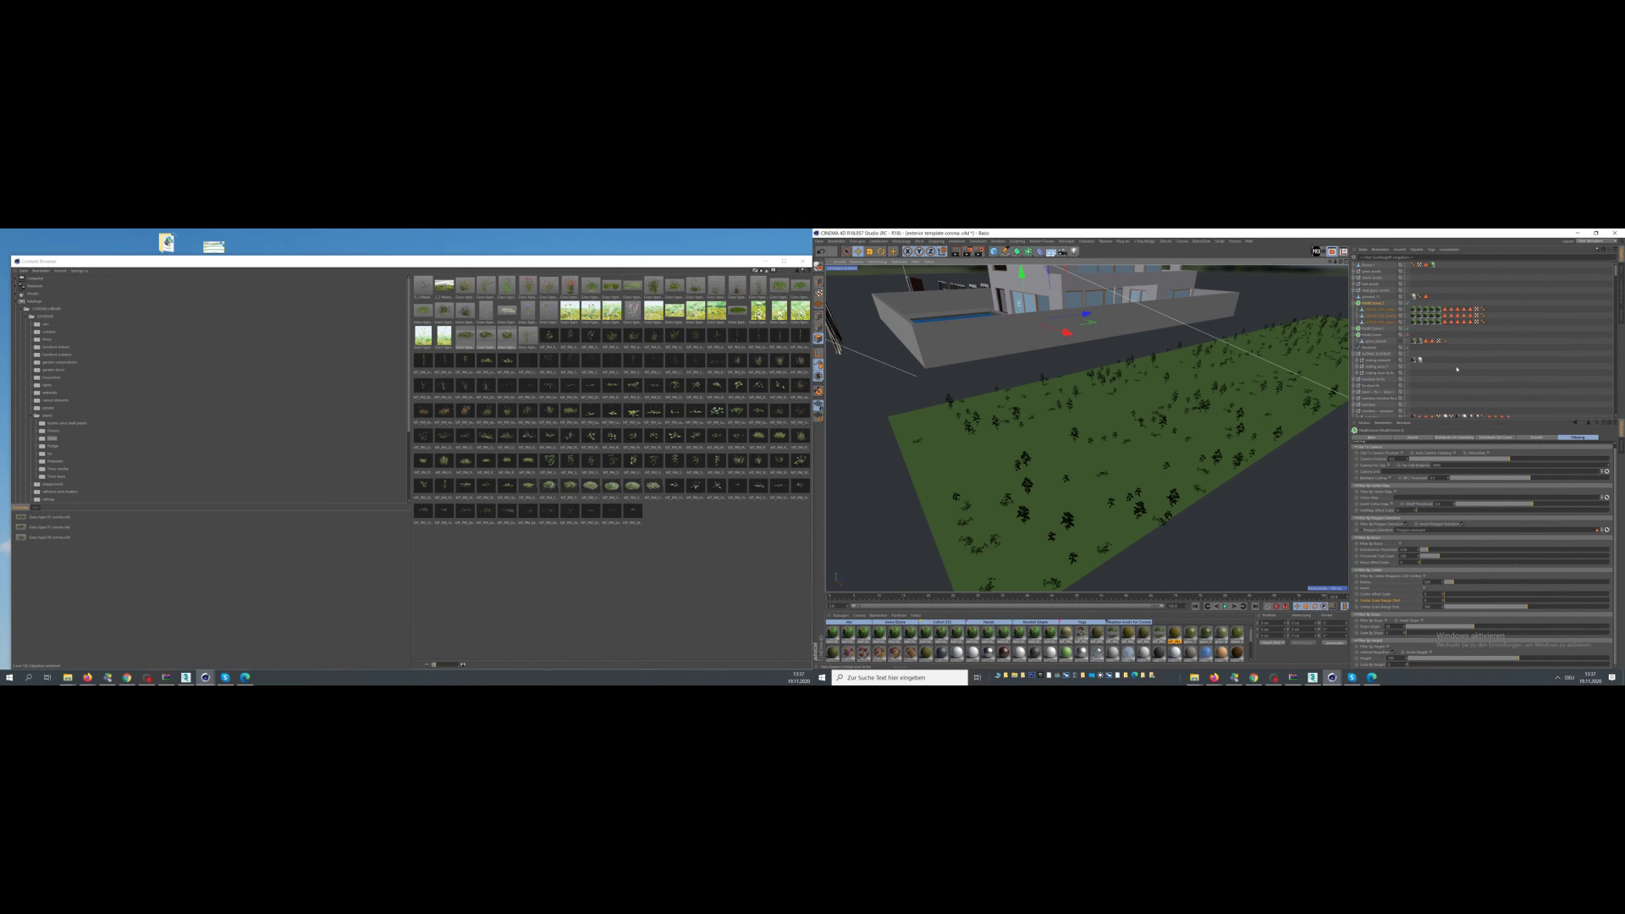
- Turn on the flower MultiCloner and inspect how its clones sit on the plane
left_click(1408, 304)
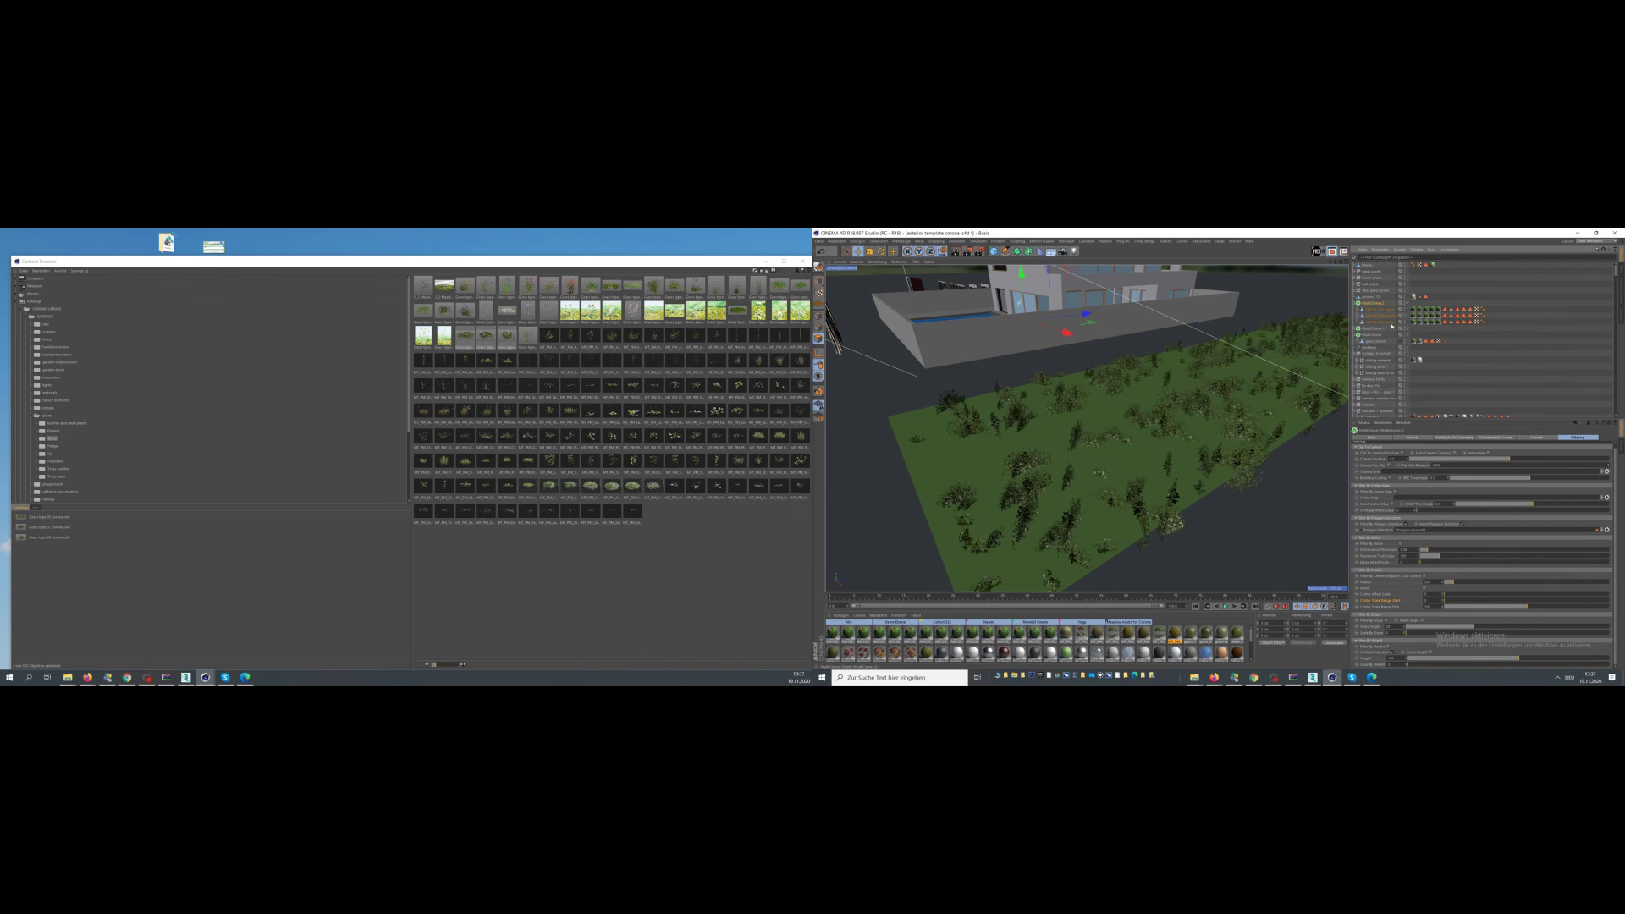
scroll(1028, 489, "up", 5)
scroll(1028, 490, "down", 4)
middle_click_drag(1028, 489, 1063, 442, "alt")
left_click_drag(1063, 442, 1121, 416, "alt")
left_click(1407, 304)
left_click(1408, 304)
- Correct the orientation of the three flower source models so their clones lie flat, and inspect the patches up close
left_click(1379, 310)
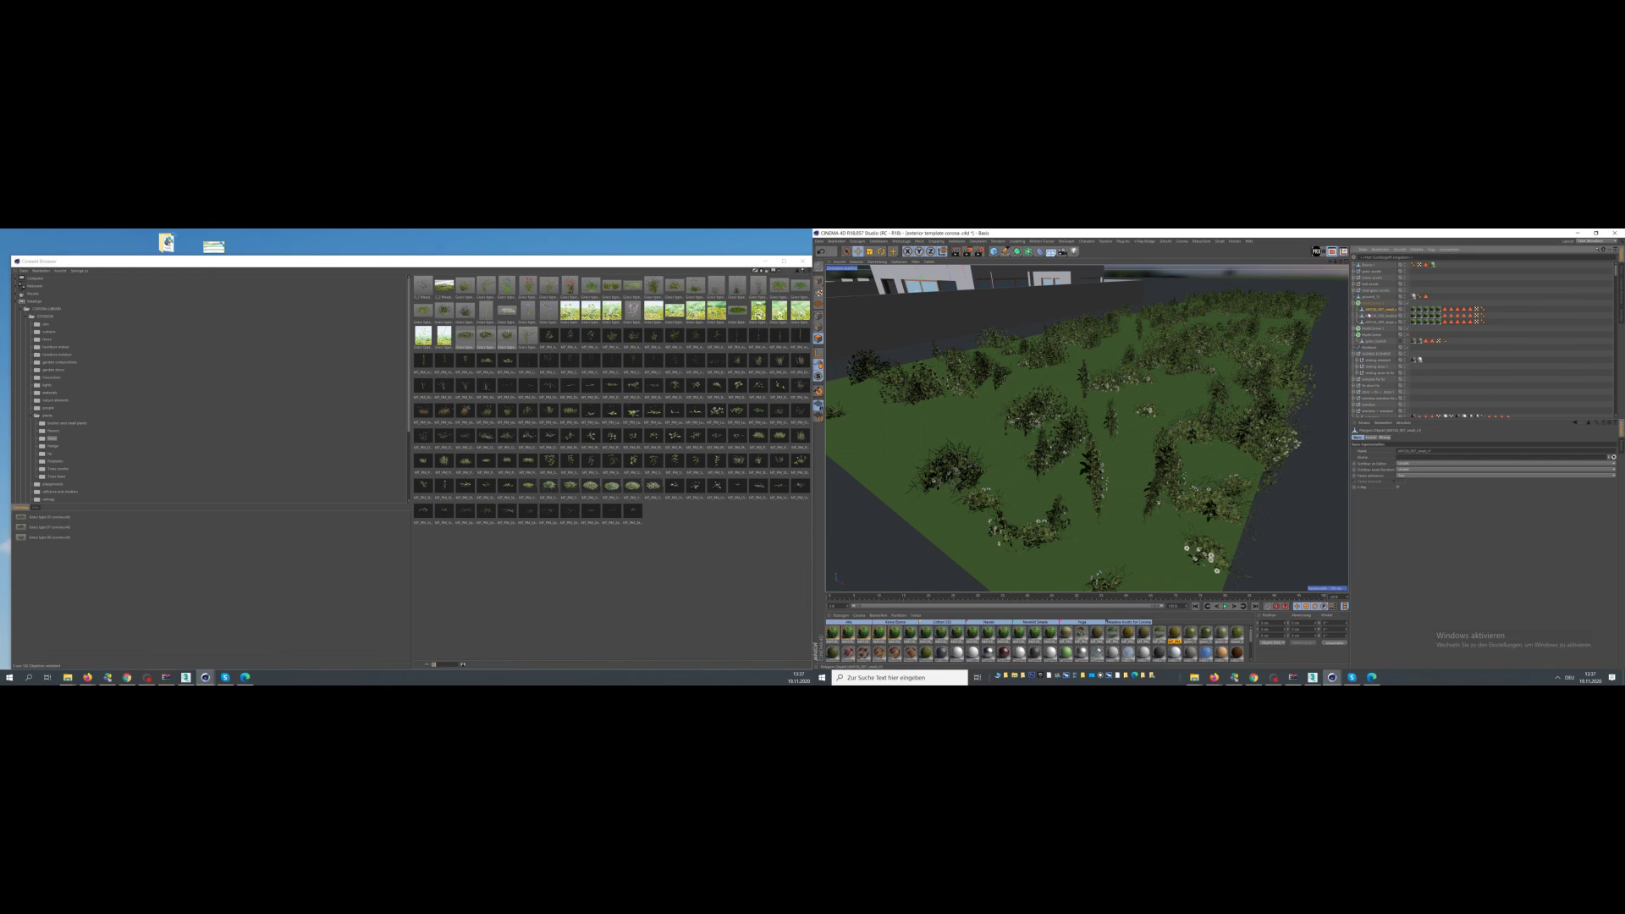
middle_click_drag(1033, 364, 1174, 434, "alt")
right_click_drag(1173, 435, 1082, 422, "alt")
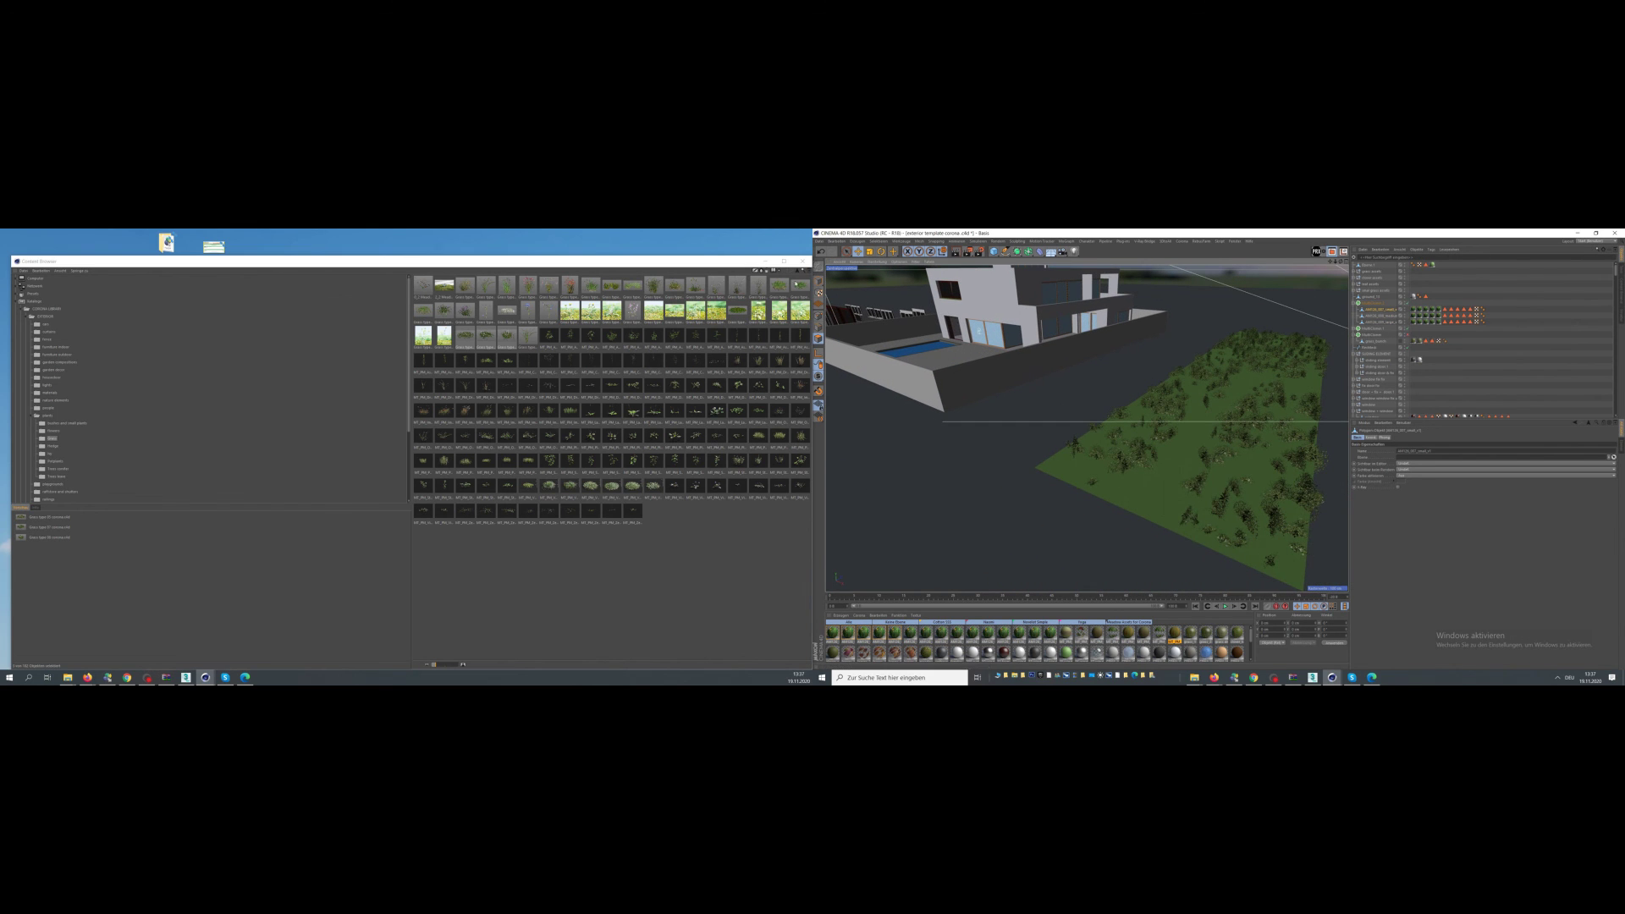
left_click(818, 281)
left_click(1380, 316)
key("Down")
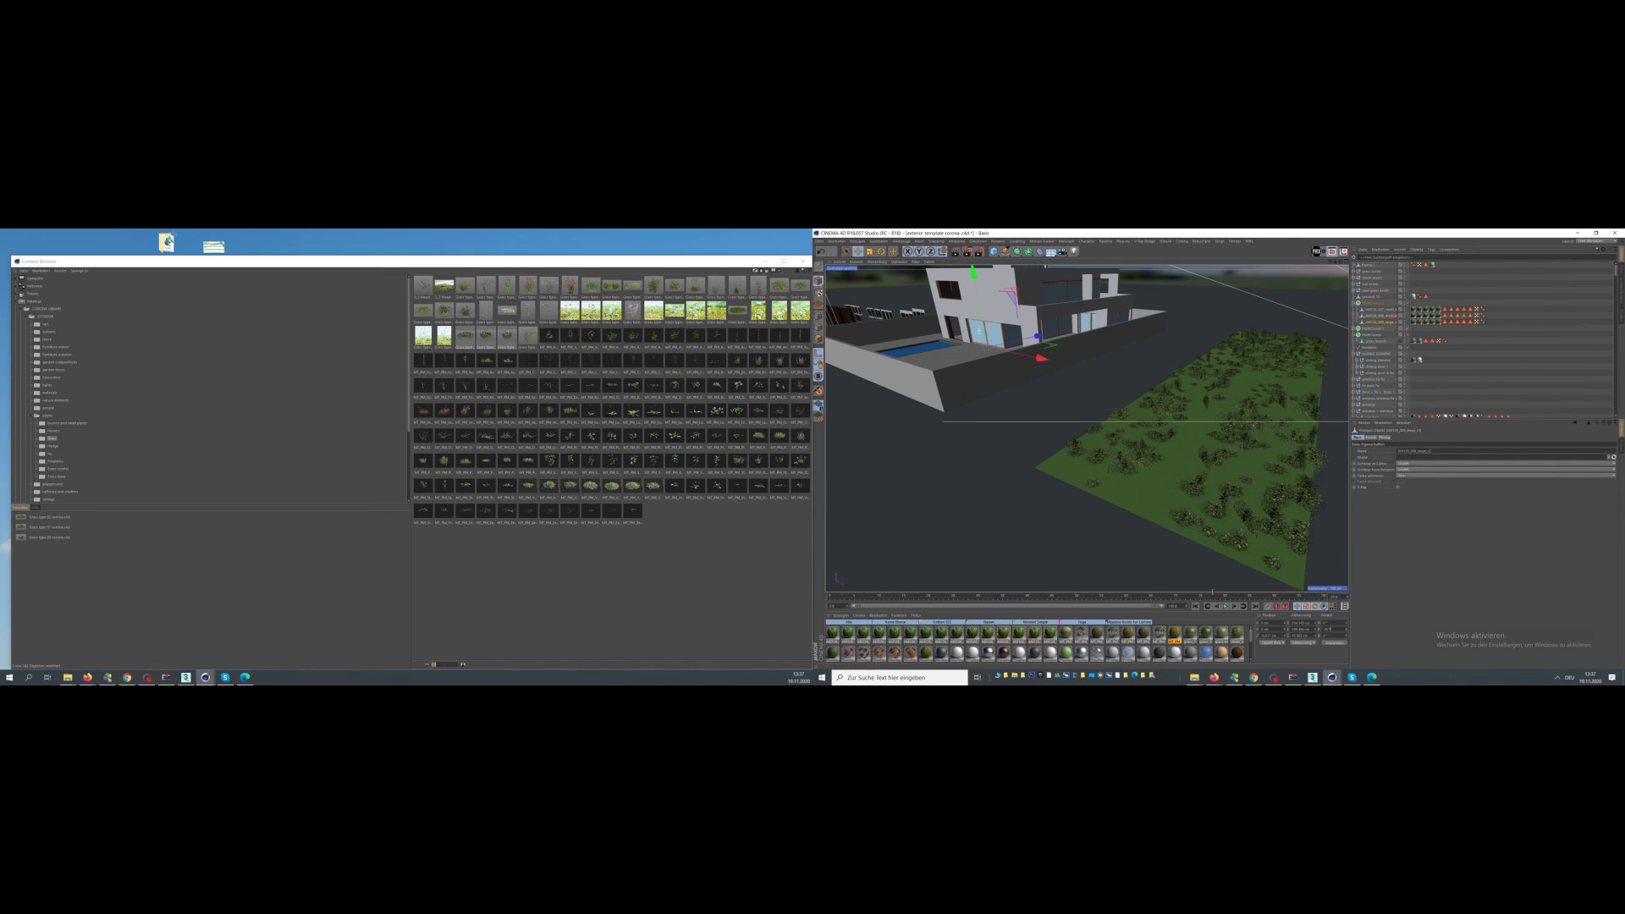
left_click(1116, 463)
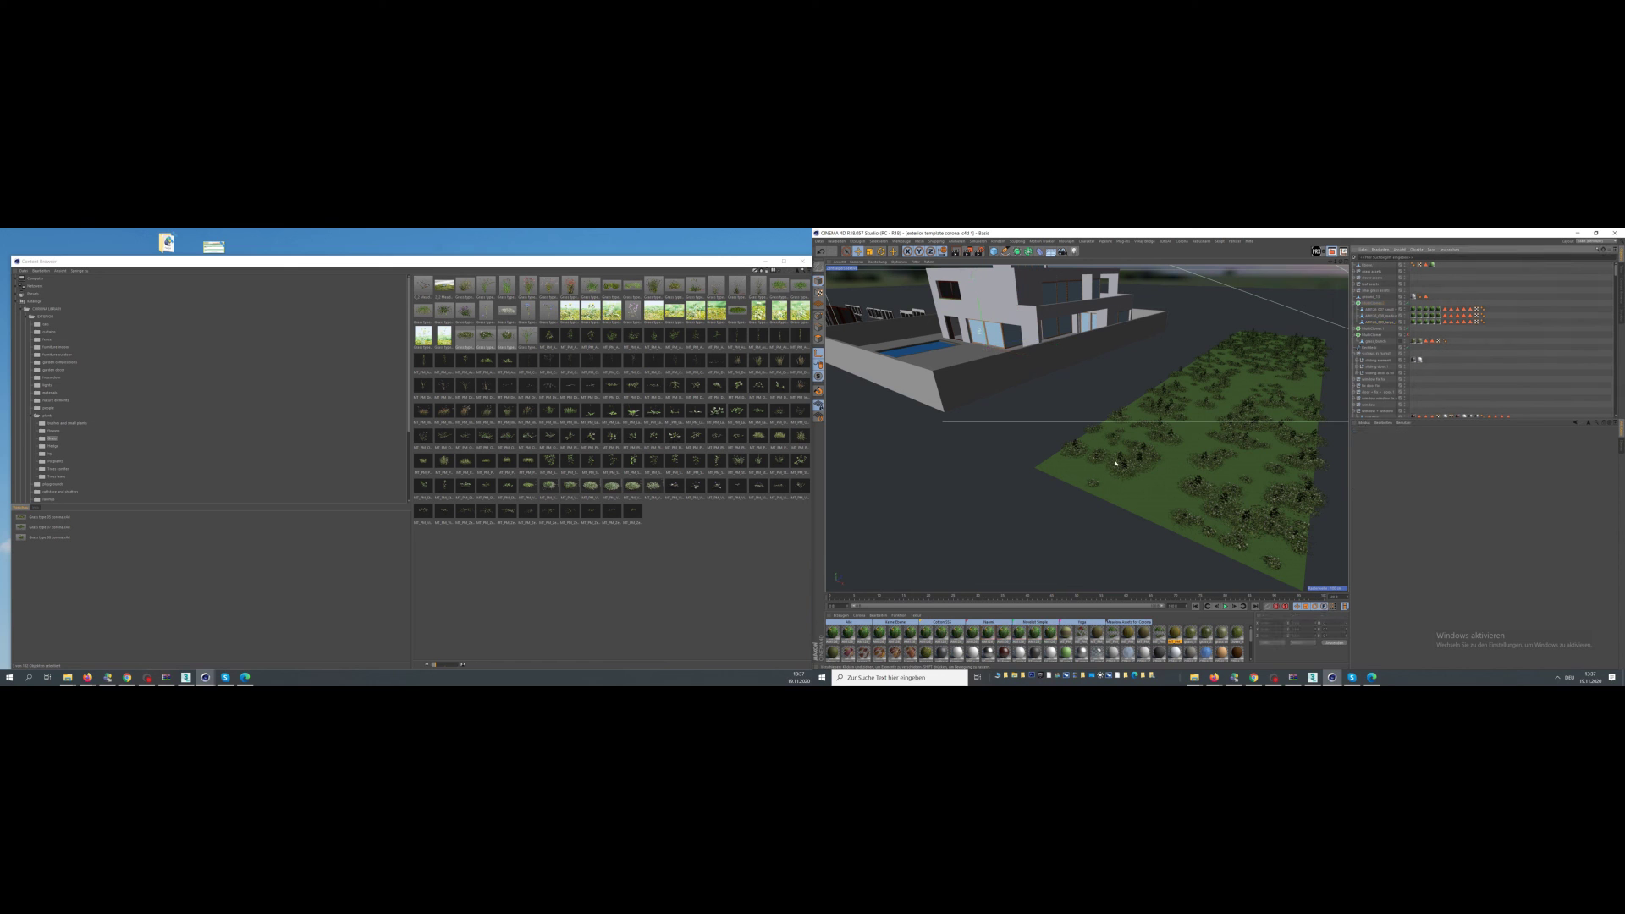
scroll(1116, 463, "up", 8)
mouse_move(1082, 452)
left_mouse_down("alt")
mouse_move(1092, 491)
mouse_move(1071, 414)
mouse_move(1064, 430)
left_mouse_up("alt")
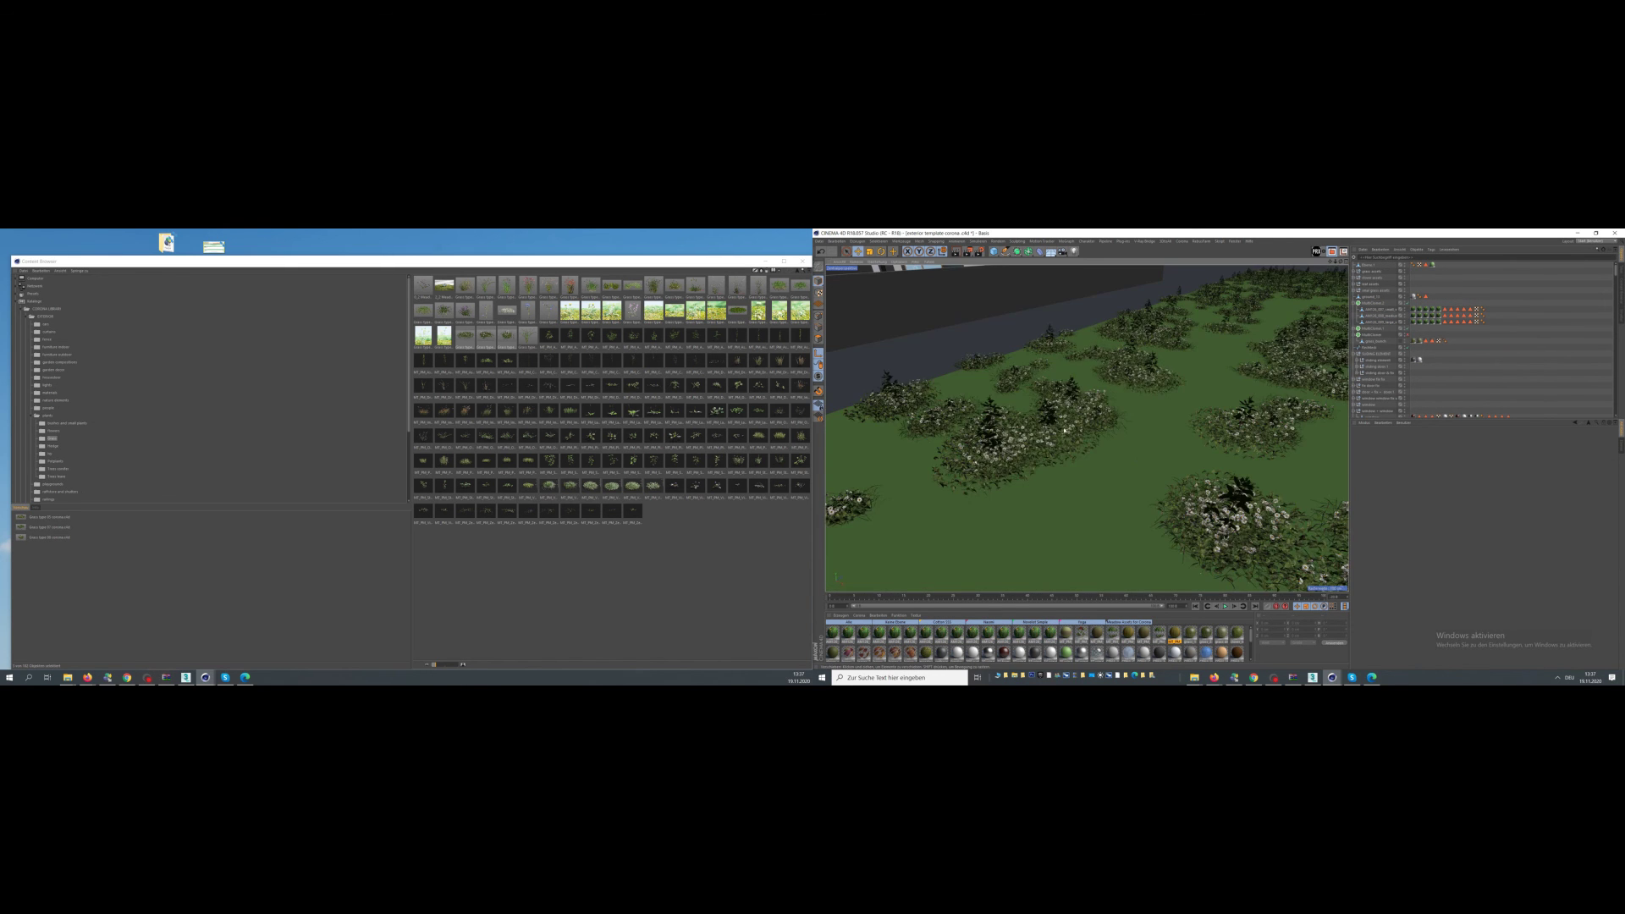
scroll(1064, 430, "down", 5)
- Turn the grass MultiCloner back on together with the plants and flowers, and show its distribution settings
left_click(1379, 335)
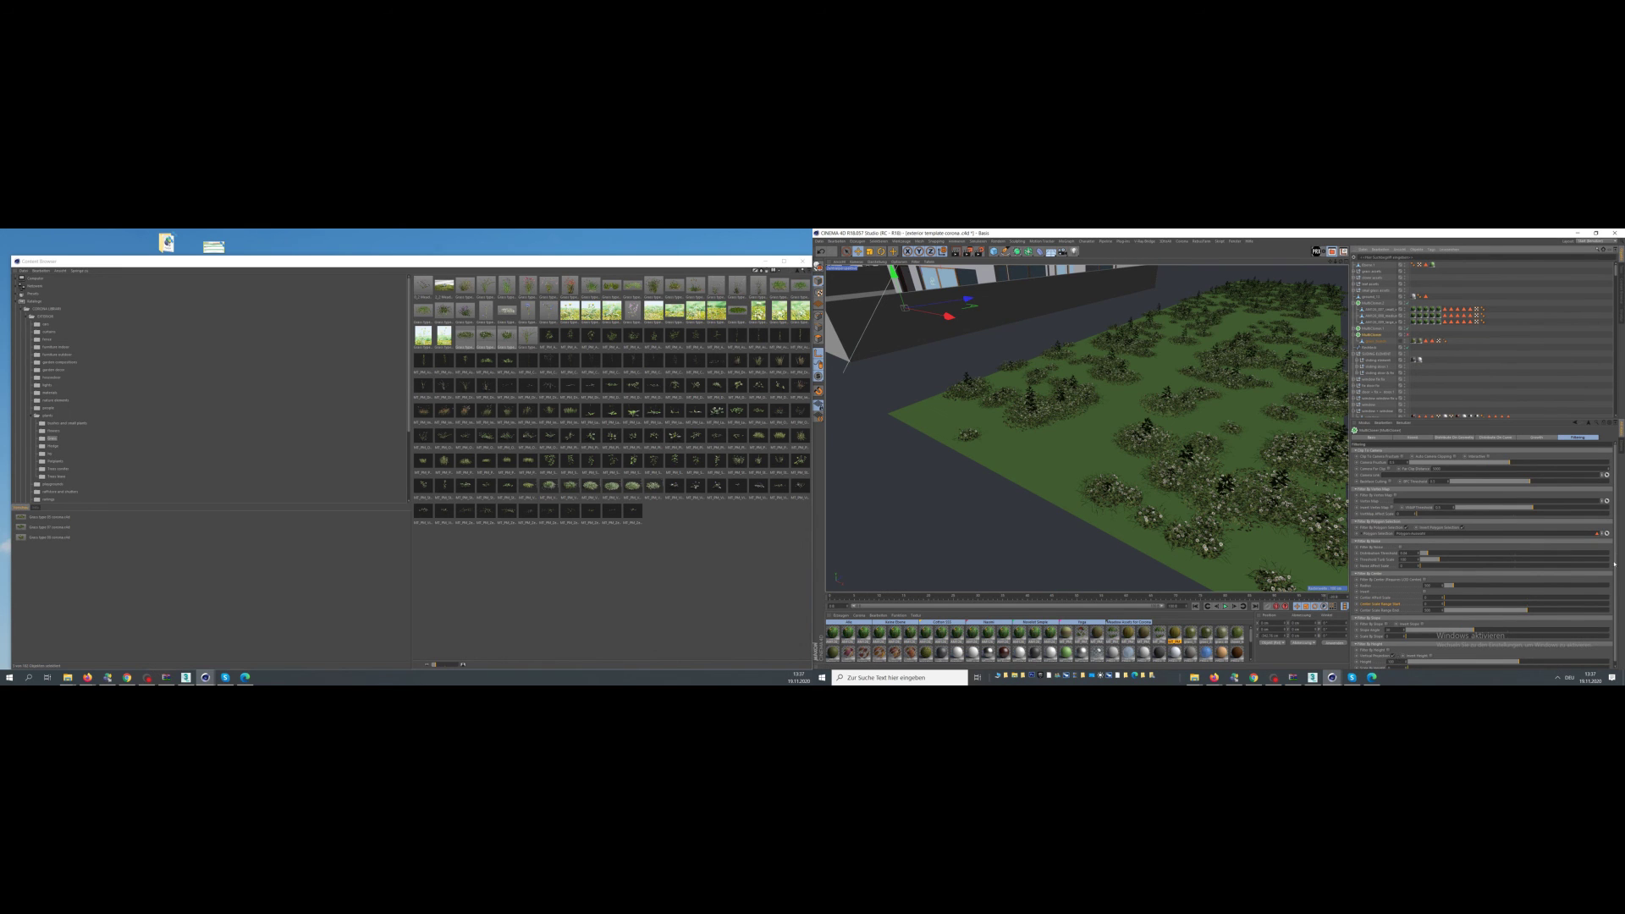
left_click(1448, 438)
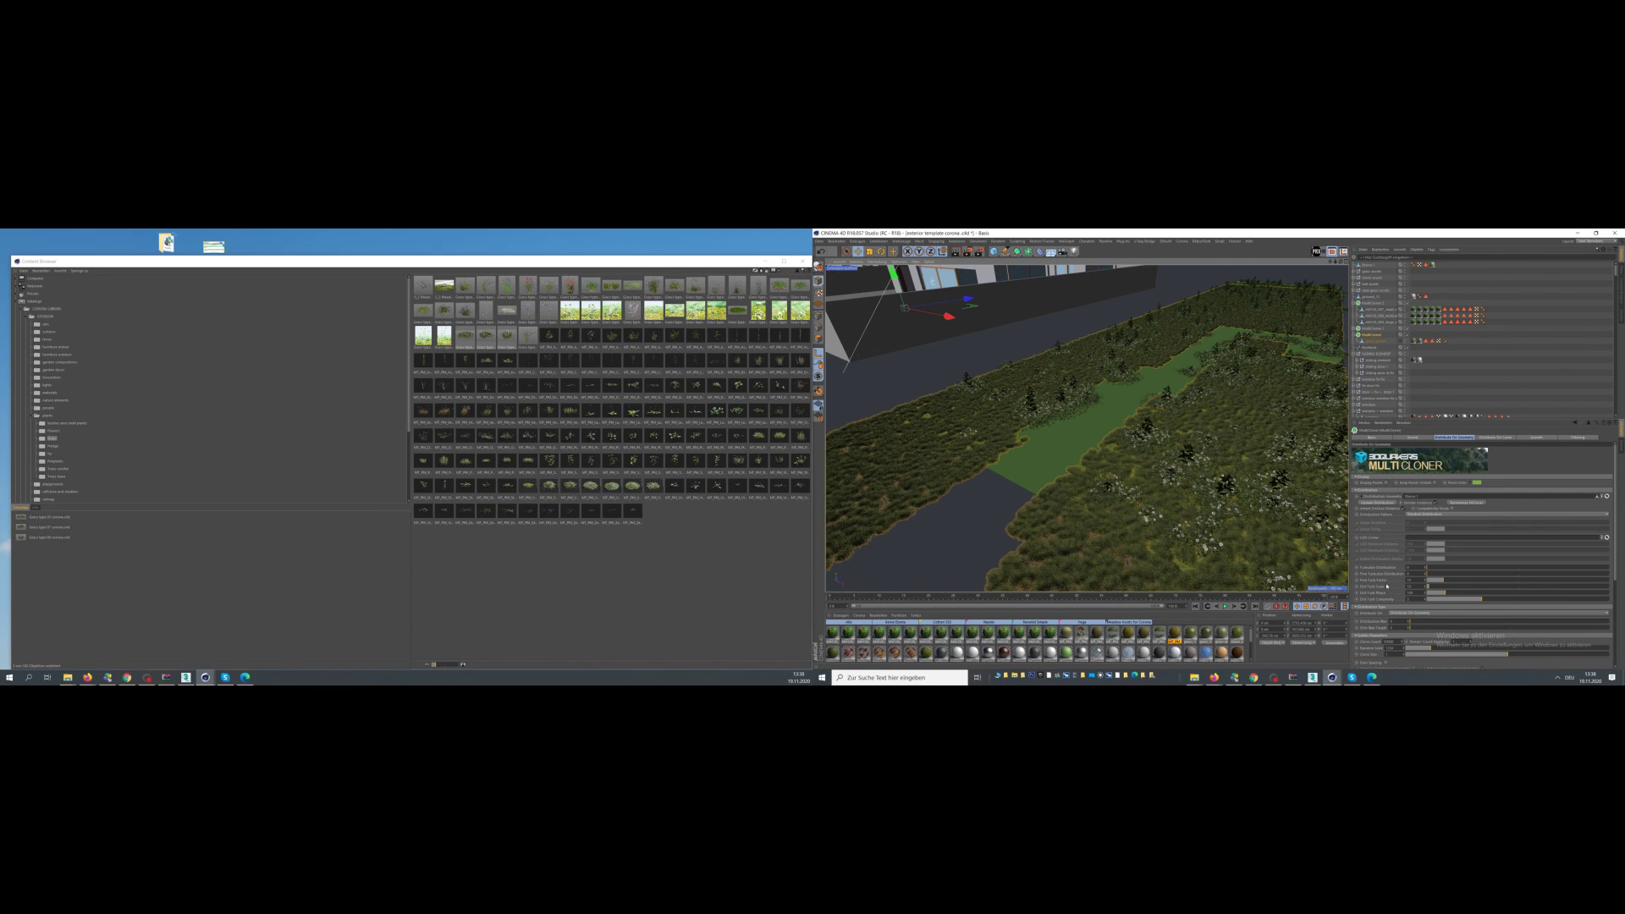
mouse_move(1273, 677)
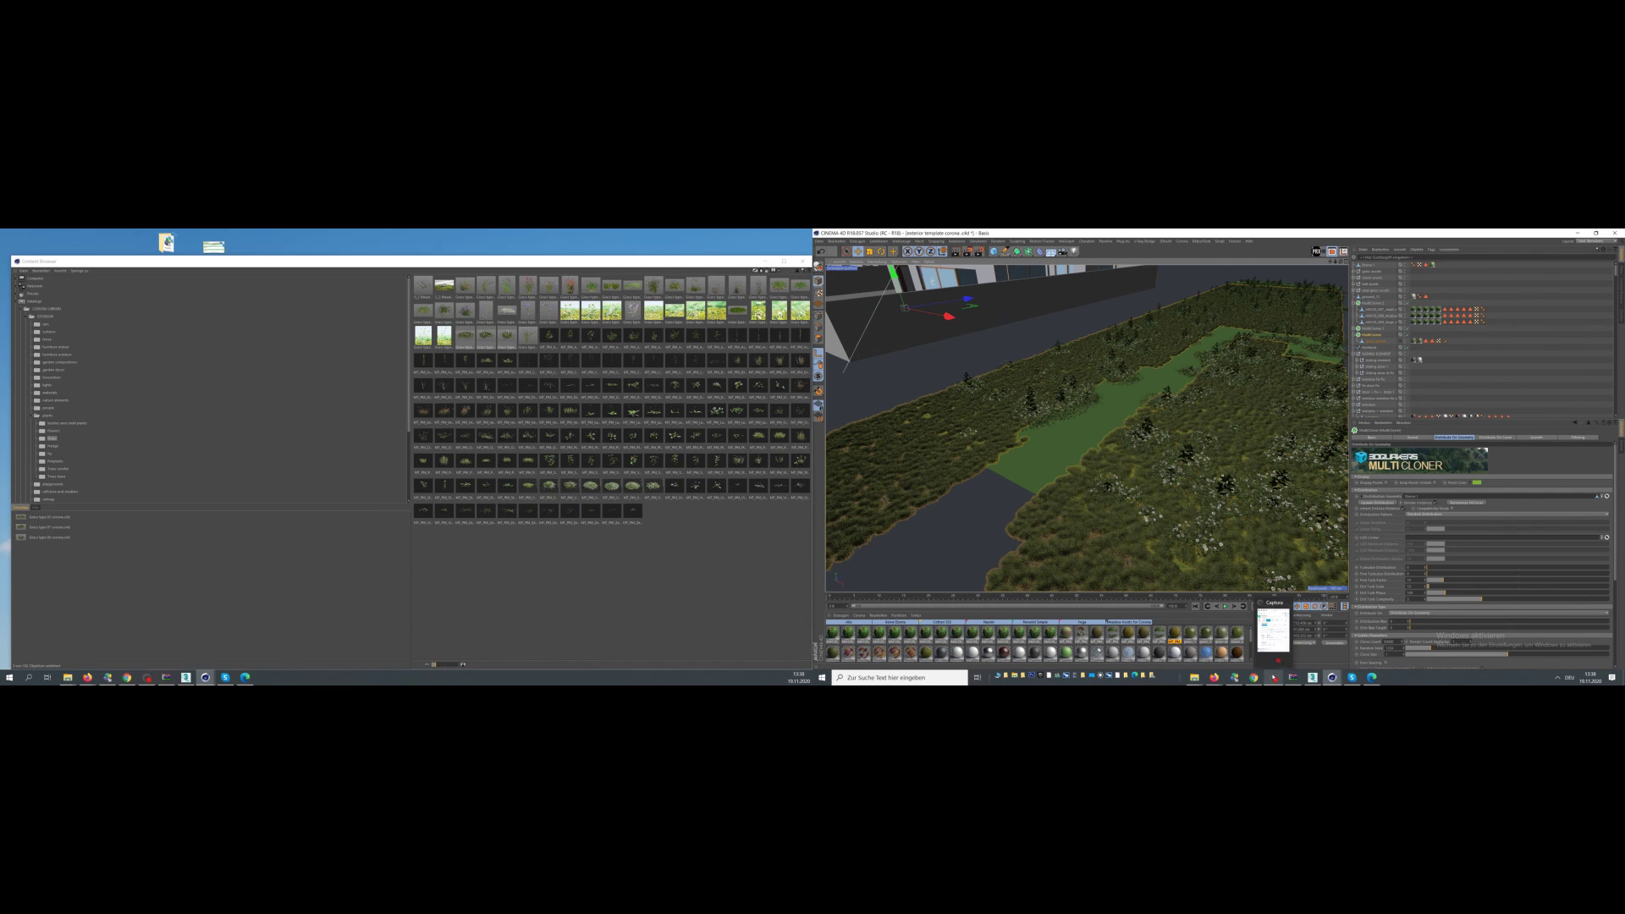